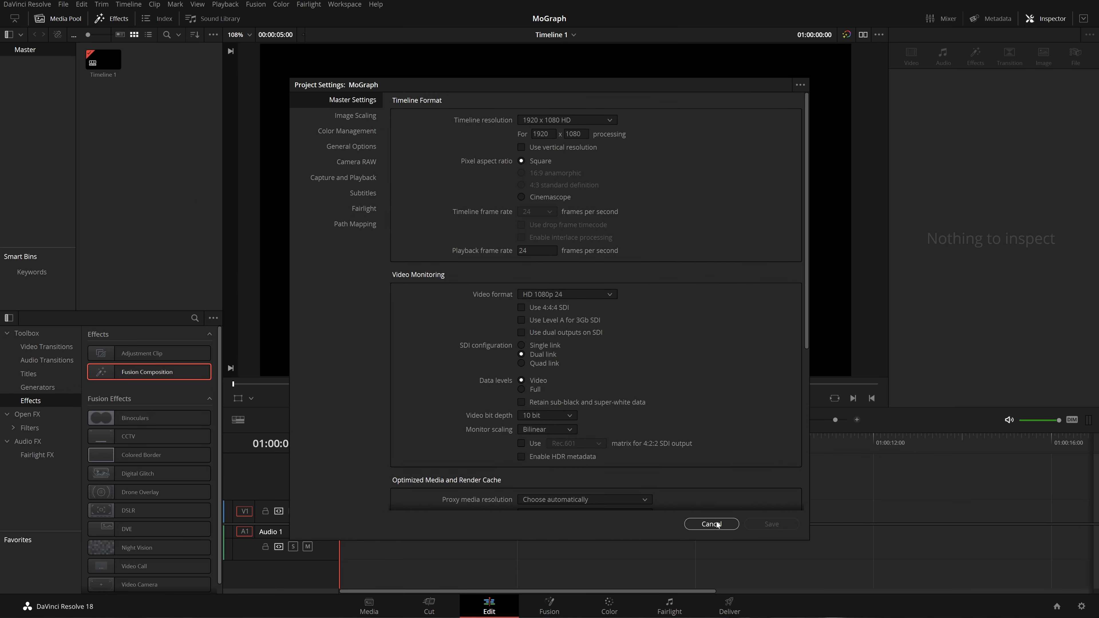
Close the project settings without changes and delete the existing Timeline 1 from the media pool.
left_click(711, 524)
left_click(105, 61)
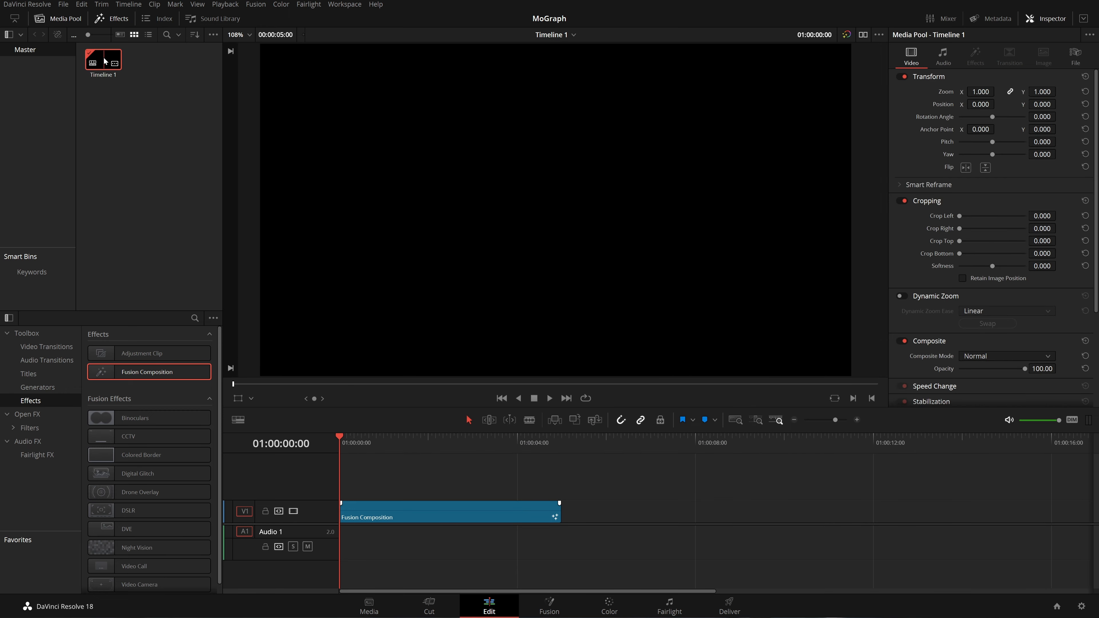
key("Delete")
key("Return")
Create an empty timeline with its own settings instead of the project settings, using a frame rate of 60 frames per second.
right_click(103, 57)
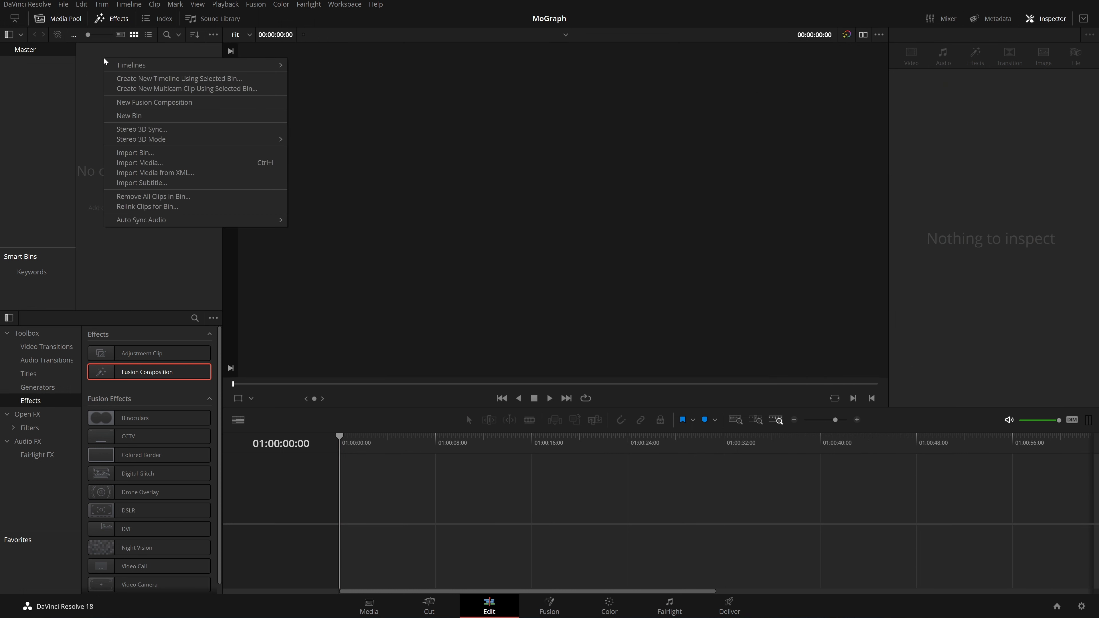
mouse_move(202, 66)
left_click(322, 67)
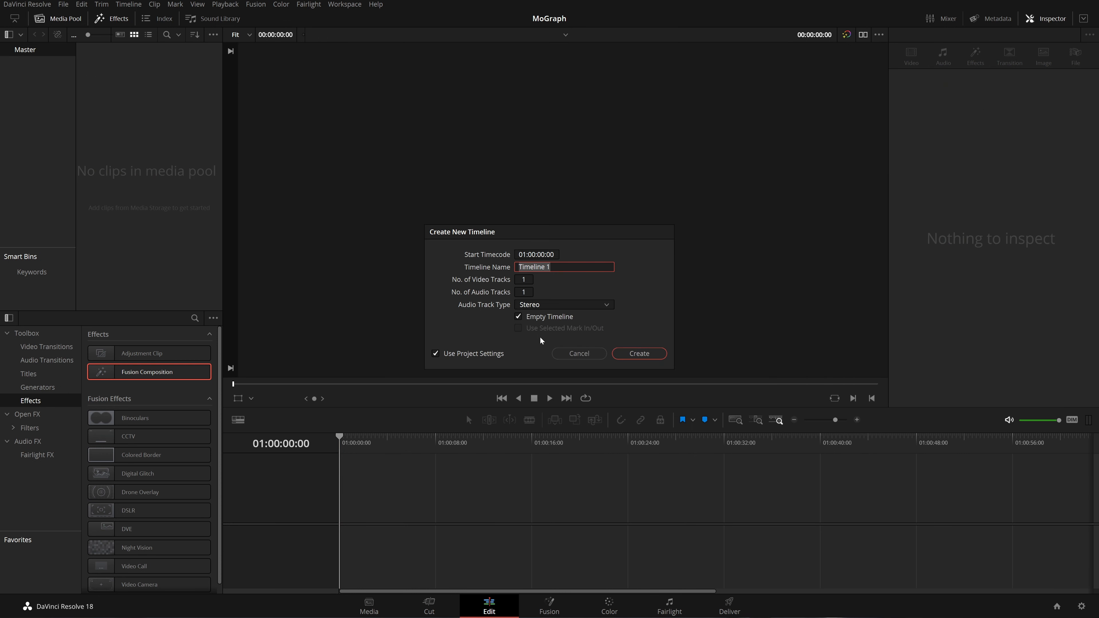
left_click(481, 353)
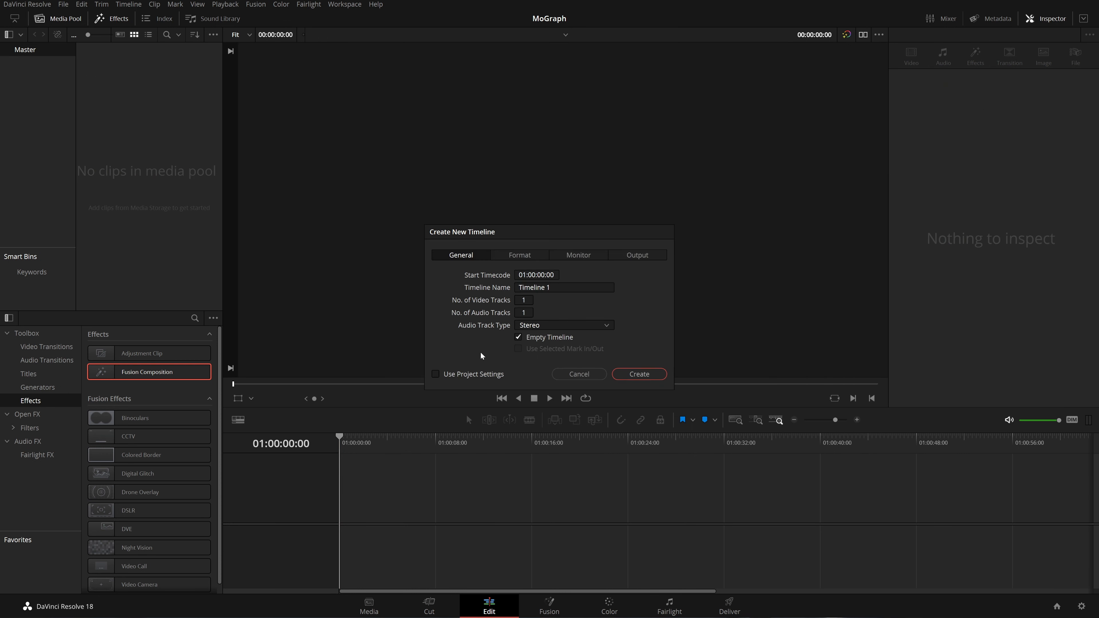
left_click(516, 257)
left_click(537, 352)
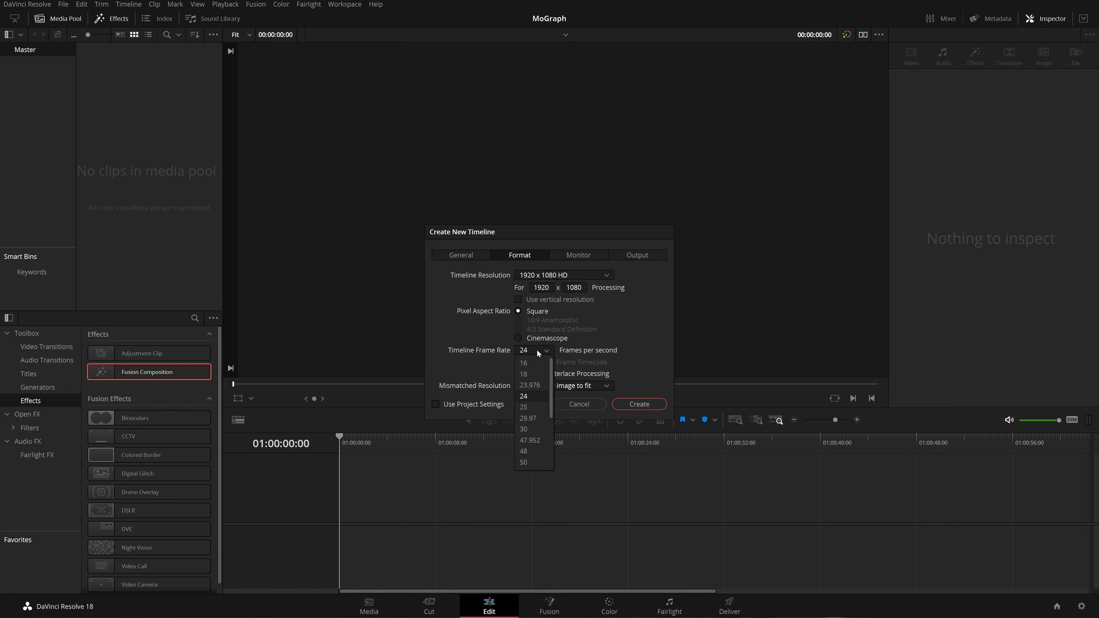
scroll(531, 449, "down", 3)
left_click(531, 421)
left_click(632, 405)
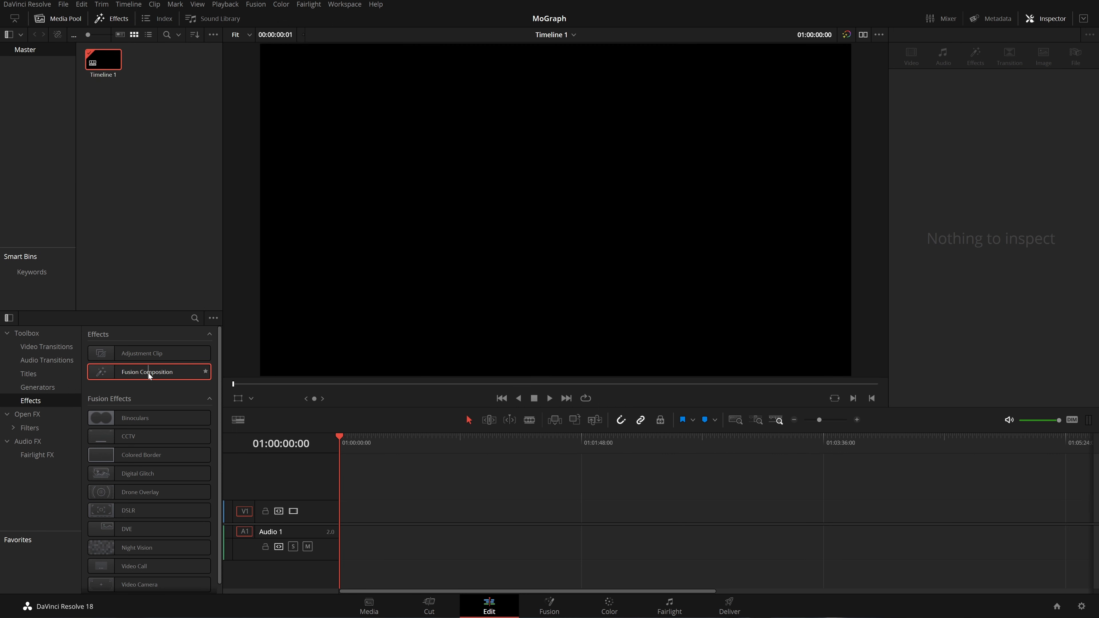
Place a Fusion Composition at the start of video track 1 and open it on the Fusion page.
left_click_drag(148, 373, 343, 514)
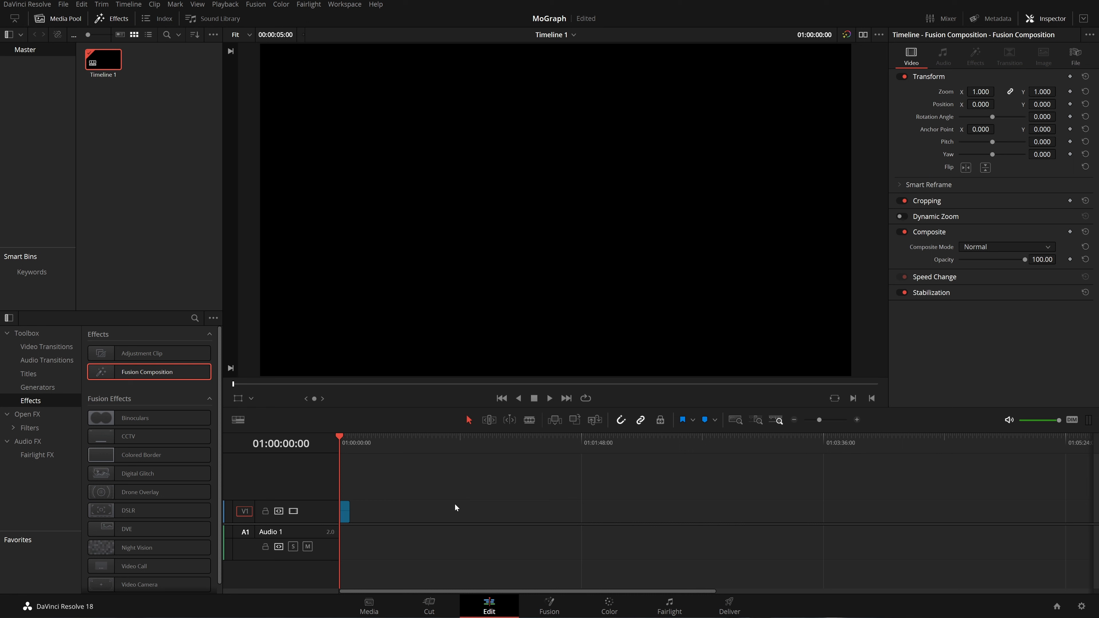
left_click(737, 420)
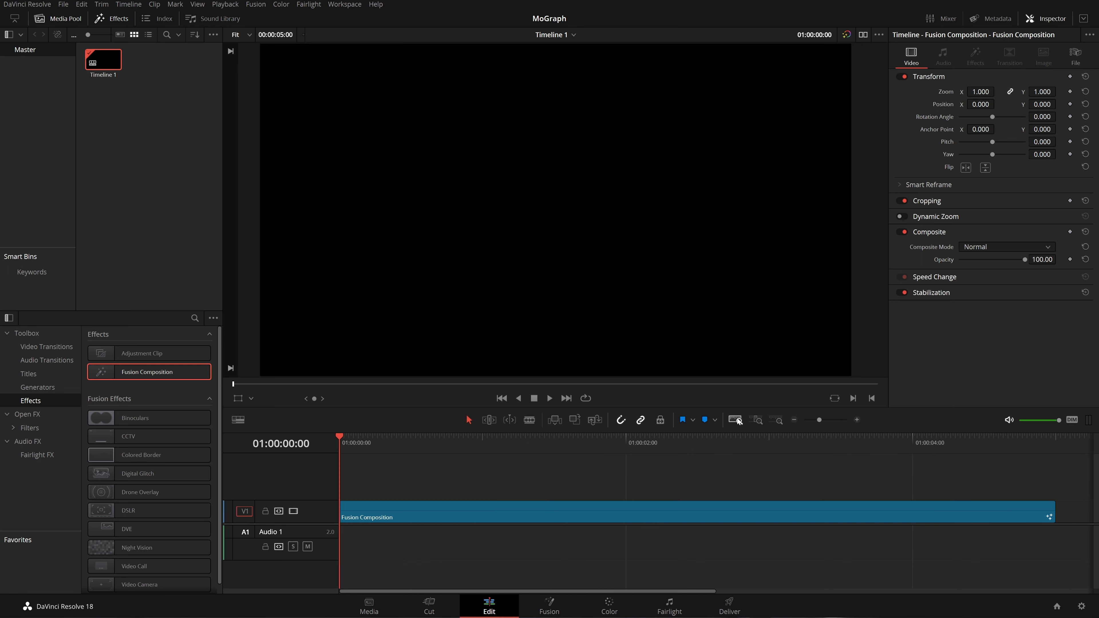
left_click(547, 504)
left_click(553, 603)
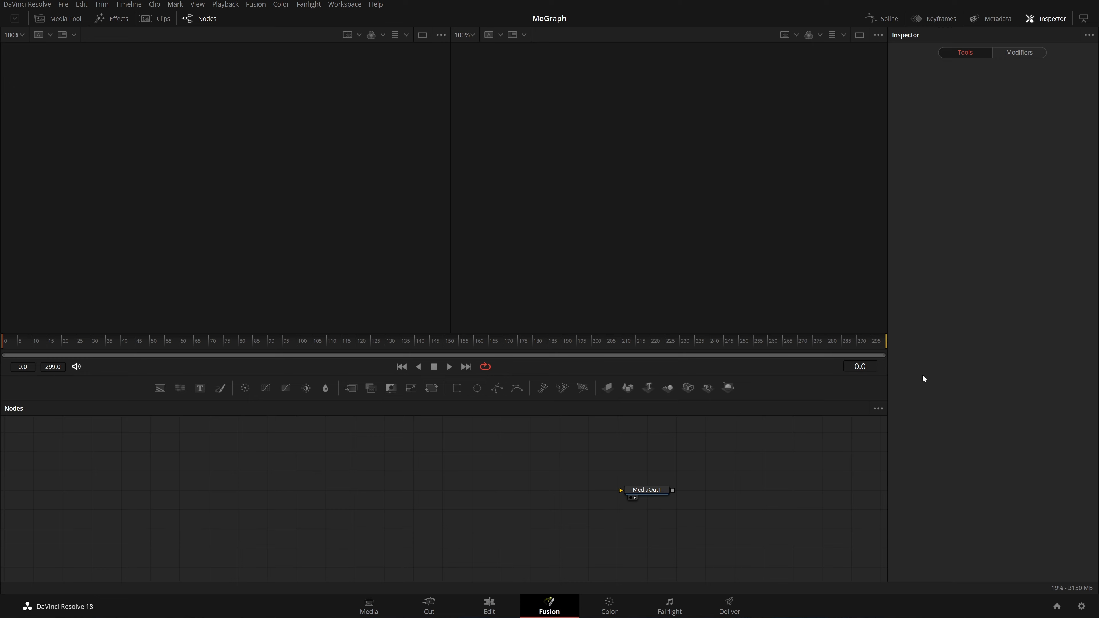
Add a Background node followed by a Merge node and connect the merge output to MediaOut1.
right_click(765, 387)
left_click(702, 432)
left_click_drag(159, 389, 239, 489)
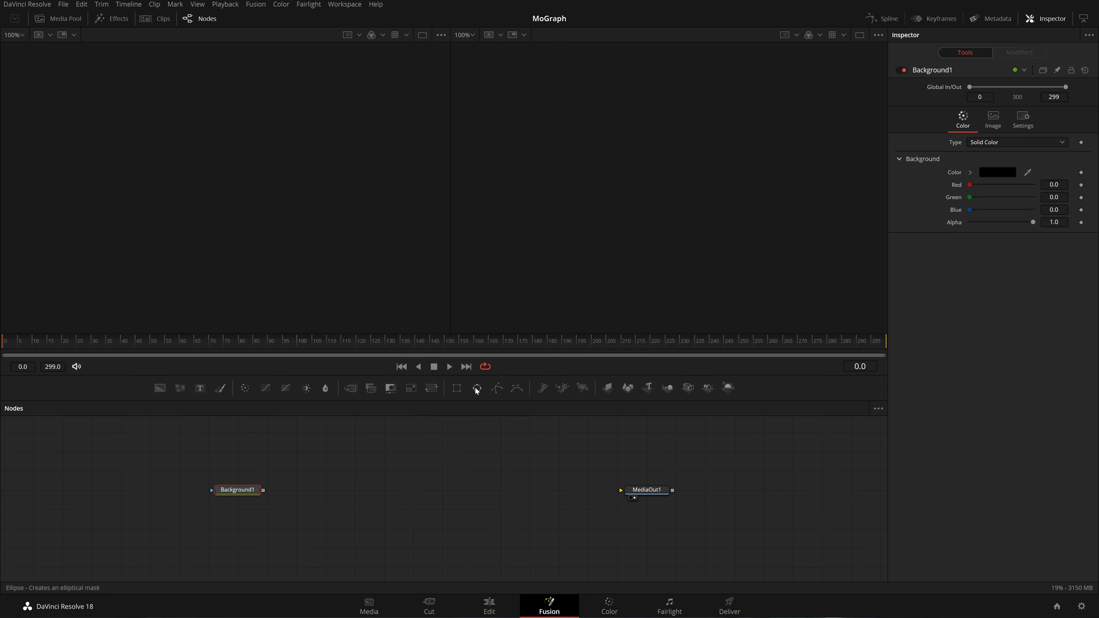
left_click(351, 388)
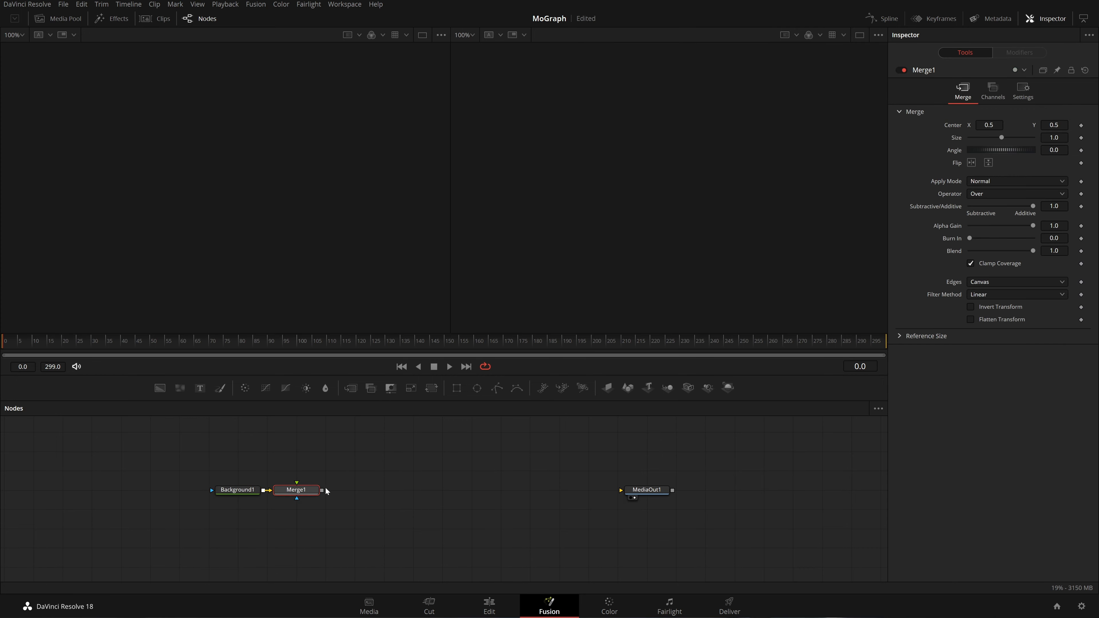
left_click_drag(322, 490, 623, 490)
left_click_drag(289, 493, 348, 494)
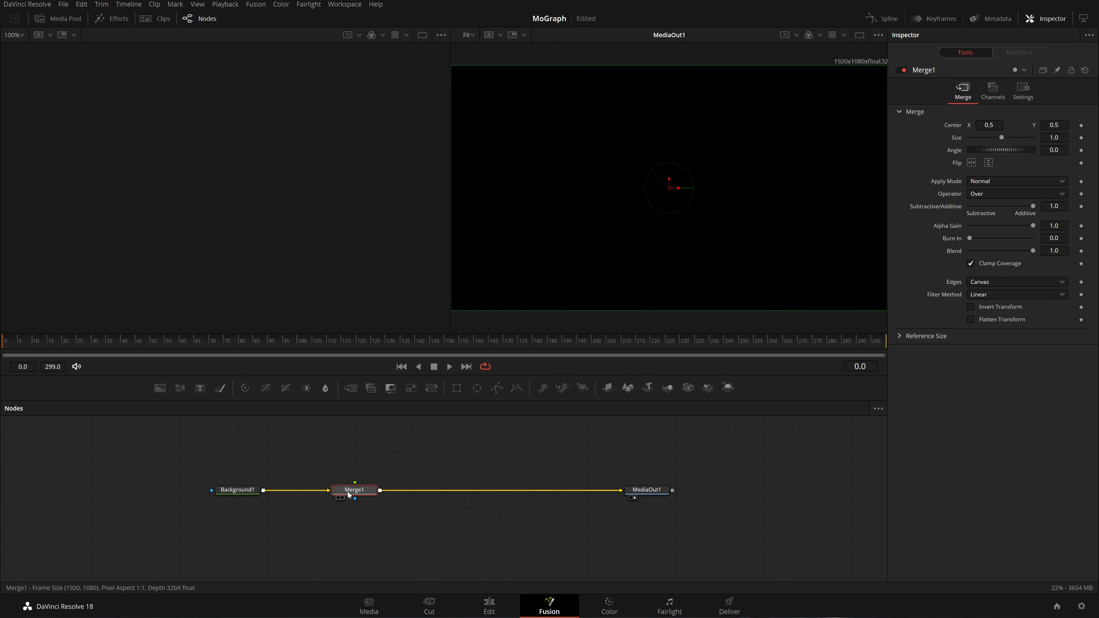
Switch the Fusion page to a single viewer and make room above the node chain.
left_click(859, 37)
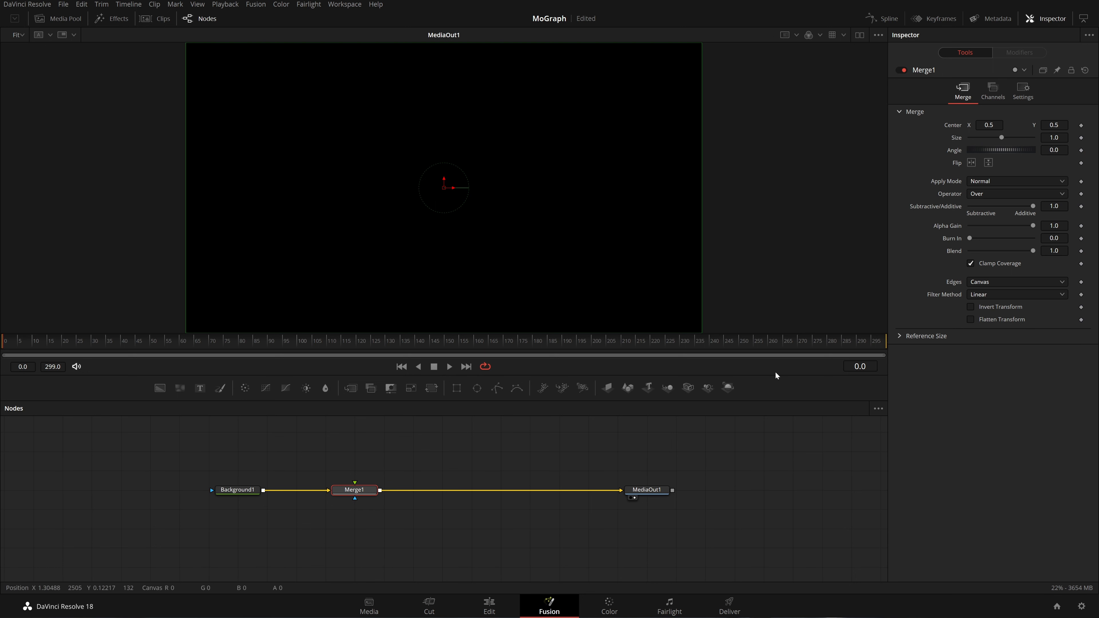
left_click_drag(478, 462, 516, 484)
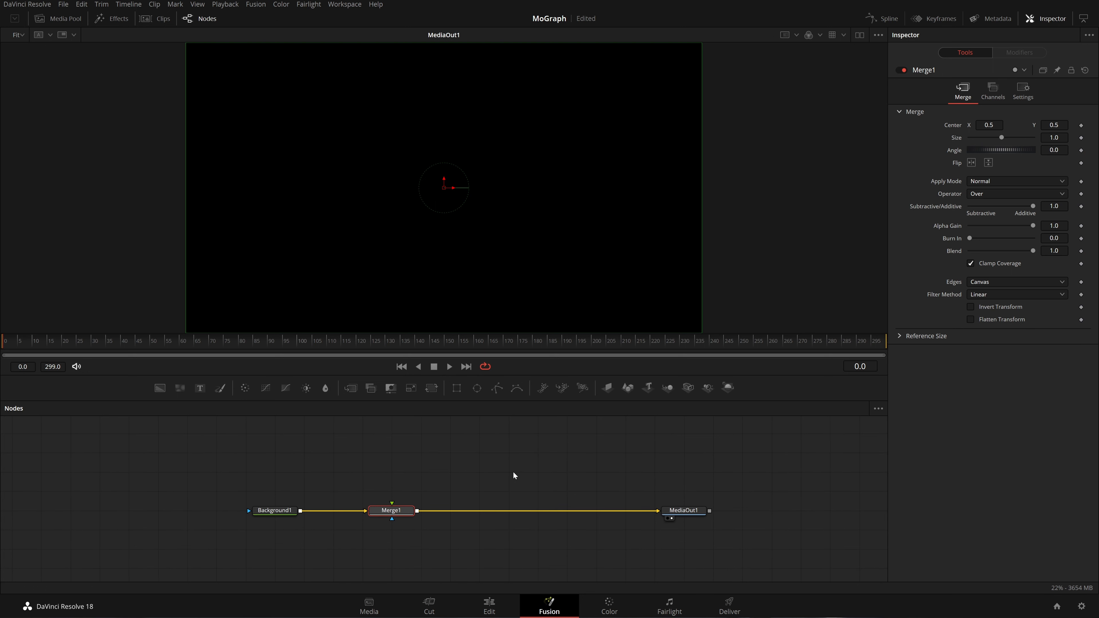
left_click_drag(531, 478, 565, 493)
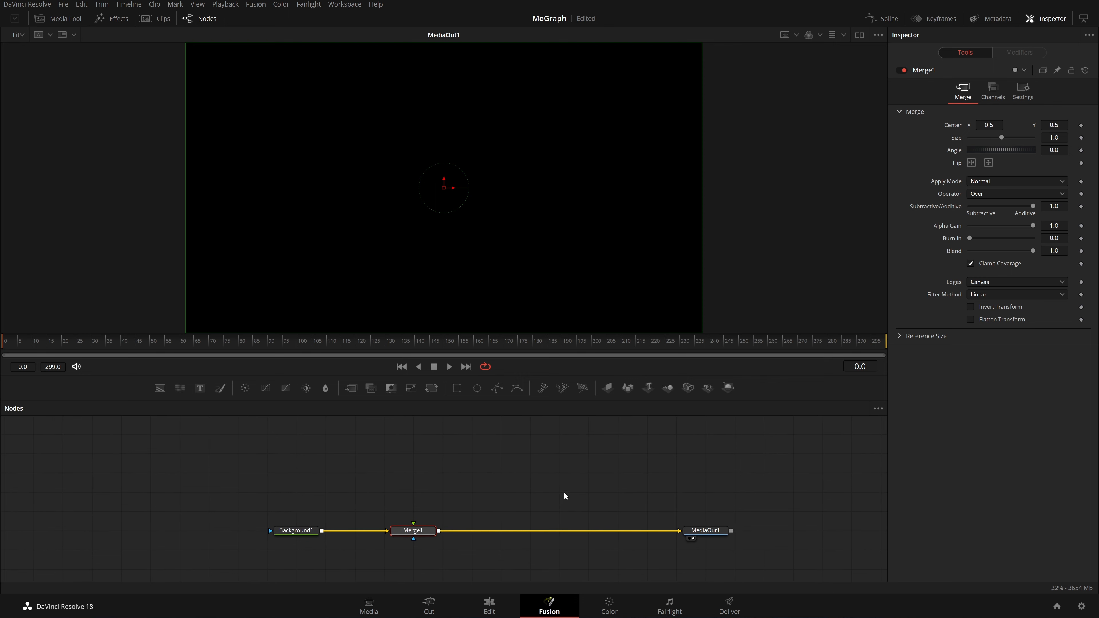
Add a second Background node above the first one and attach a new Merge node to it.
left_click_drag(164, 389, 296, 473)
left_click_drag(394, 467, 398, 476)
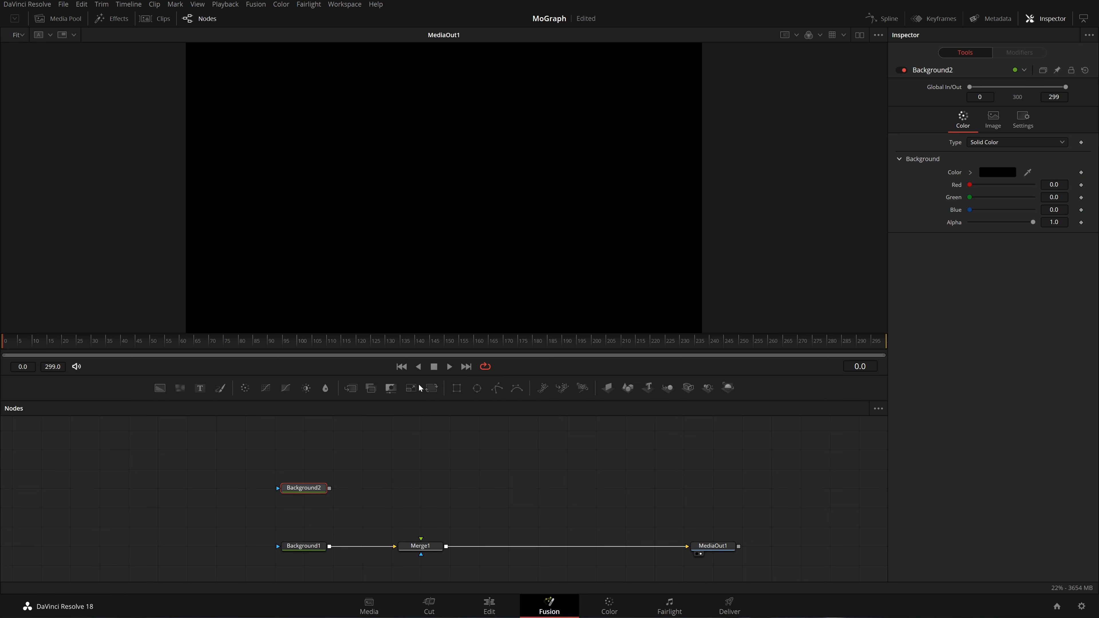
left_click(353, 392)
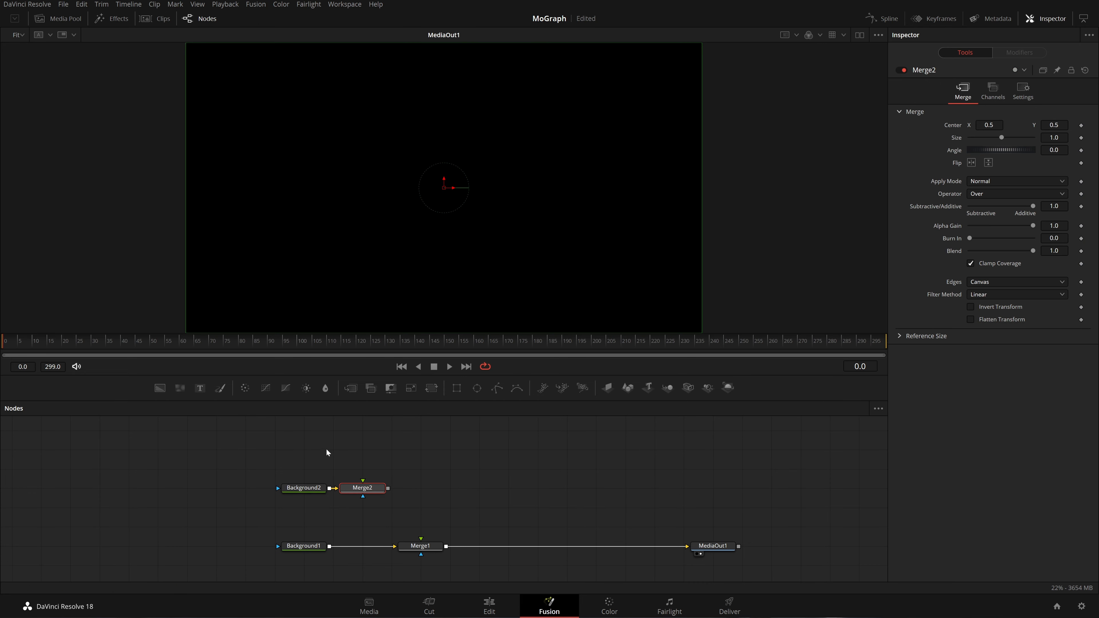
Set the color of Background2 to orange, #ffb300.
left_click(321, 488)
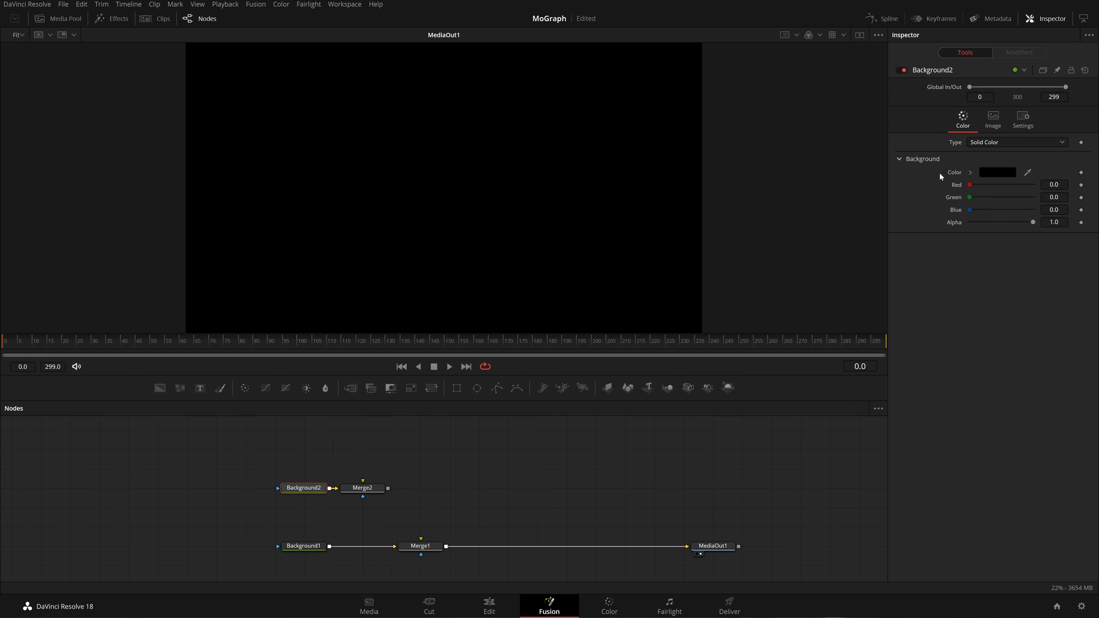
left_click(999, 172)
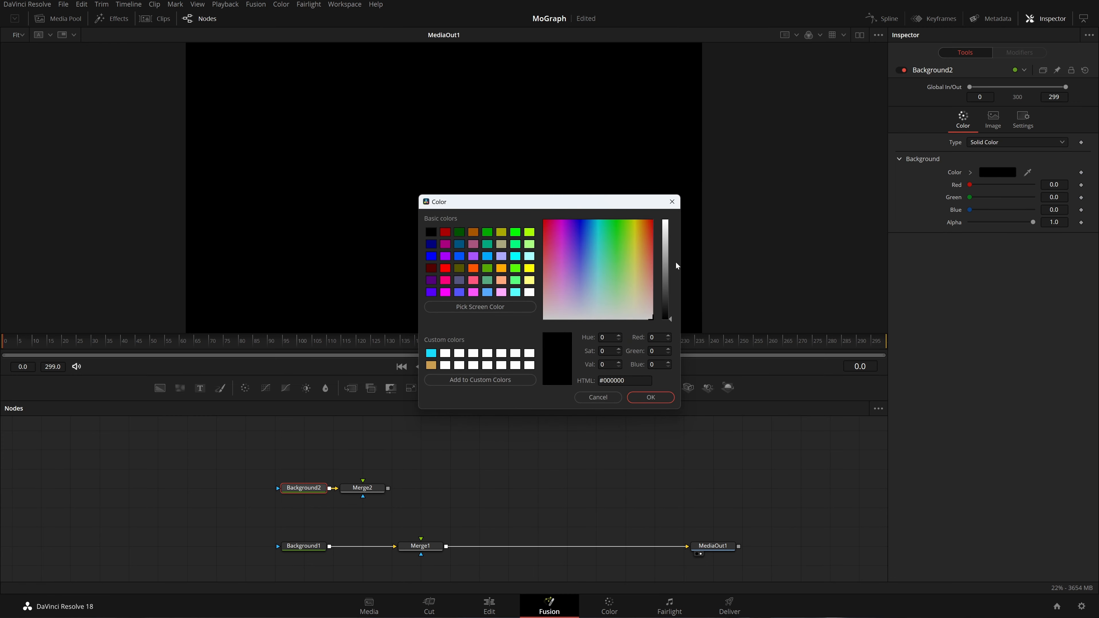
left_click_drag(623, 298, 639, 217)
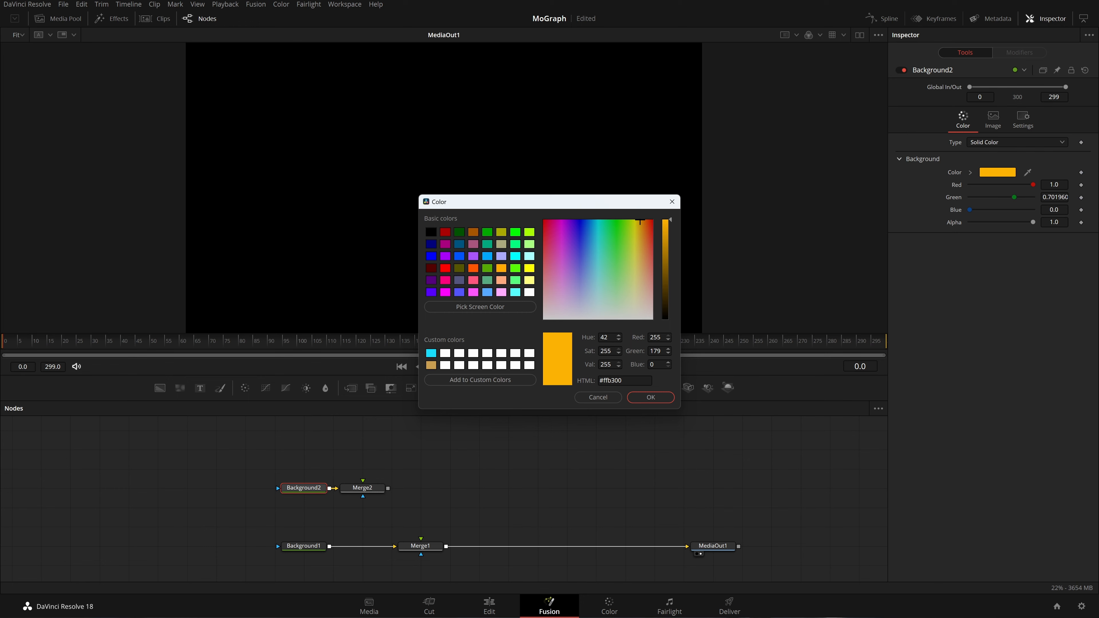
left_click(643, 398)
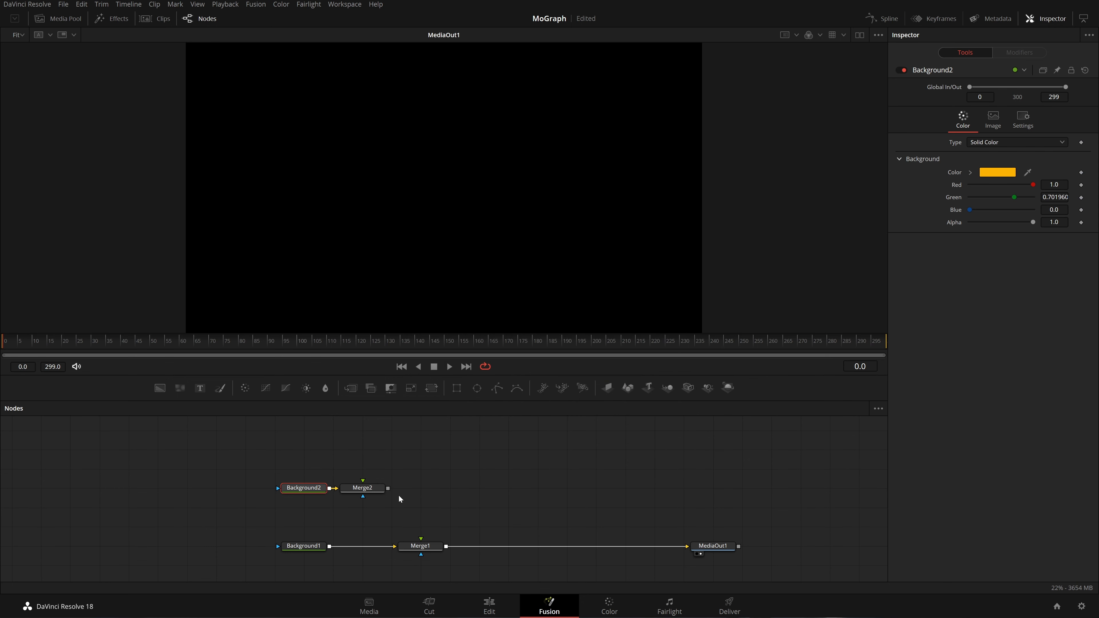
Show Merge2 in the viewer and enlarge the viewer area by shrinking the node area.
left_click(368, 489)
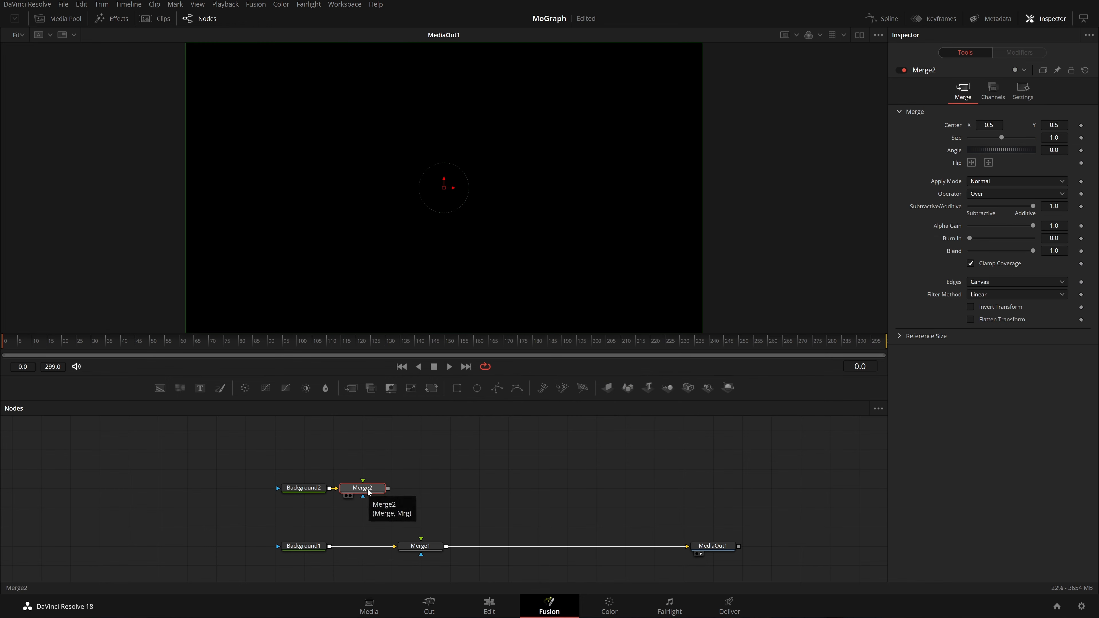
left_click_drag(368, 492, 448, 228)
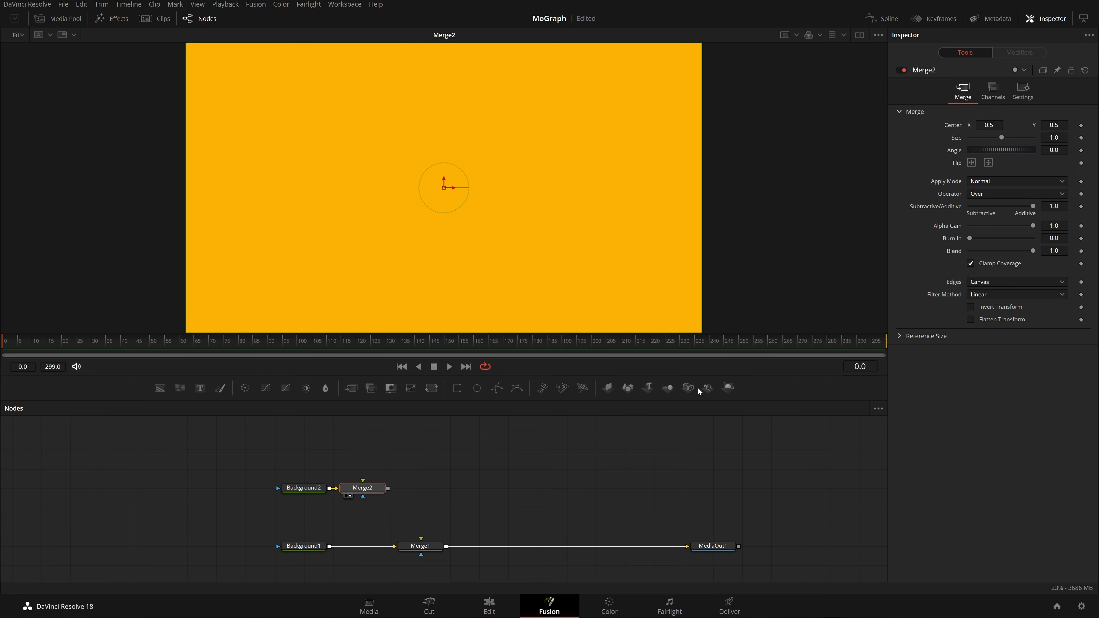
left_click_drag(464, 476, 488, 485)
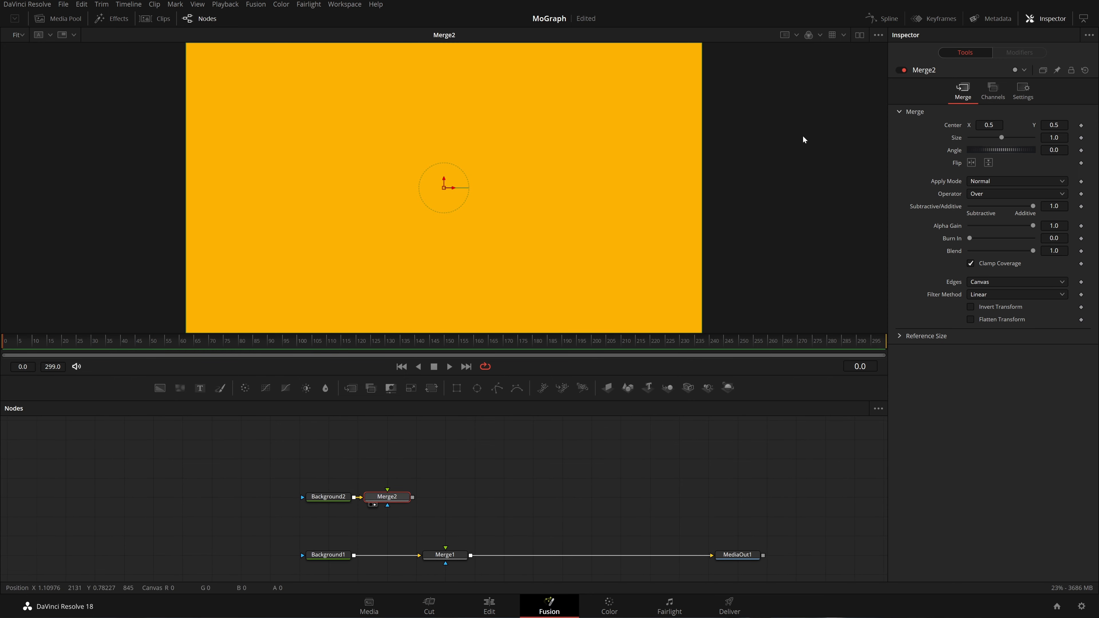
left_click_drag(612, 401, 612, 520)
left_click_drag(524, 554, 525, 507)
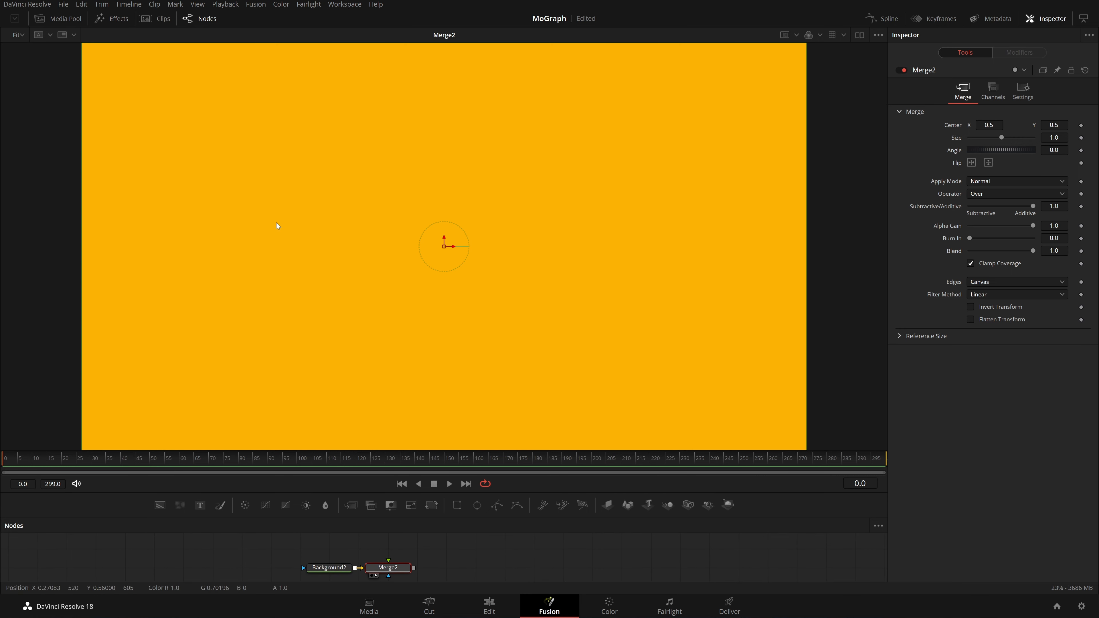
Add a Rectangle effect mask to Background2.
left_click(321, 568)
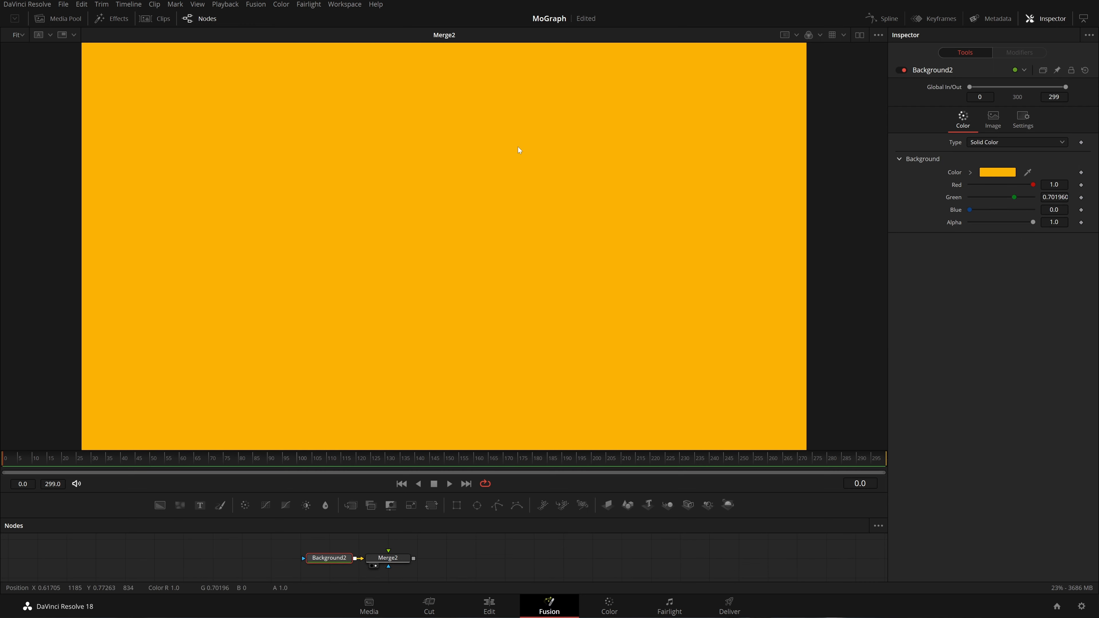
right_click(412, 209)
left_click(274, 121)
right_click(373, 151)
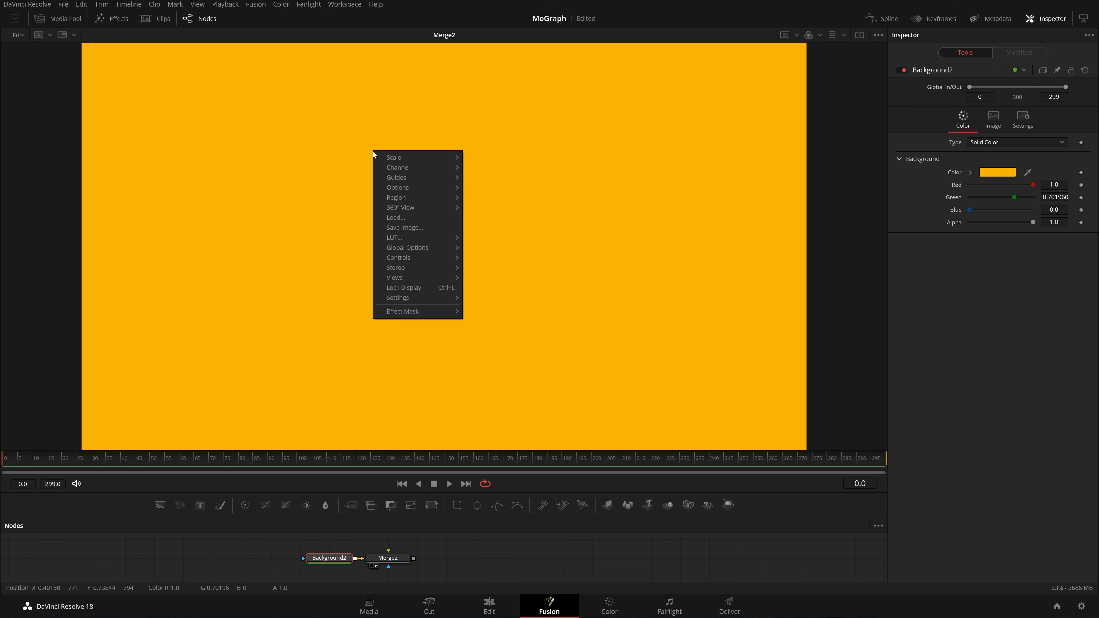
mouse_move(390, 312)
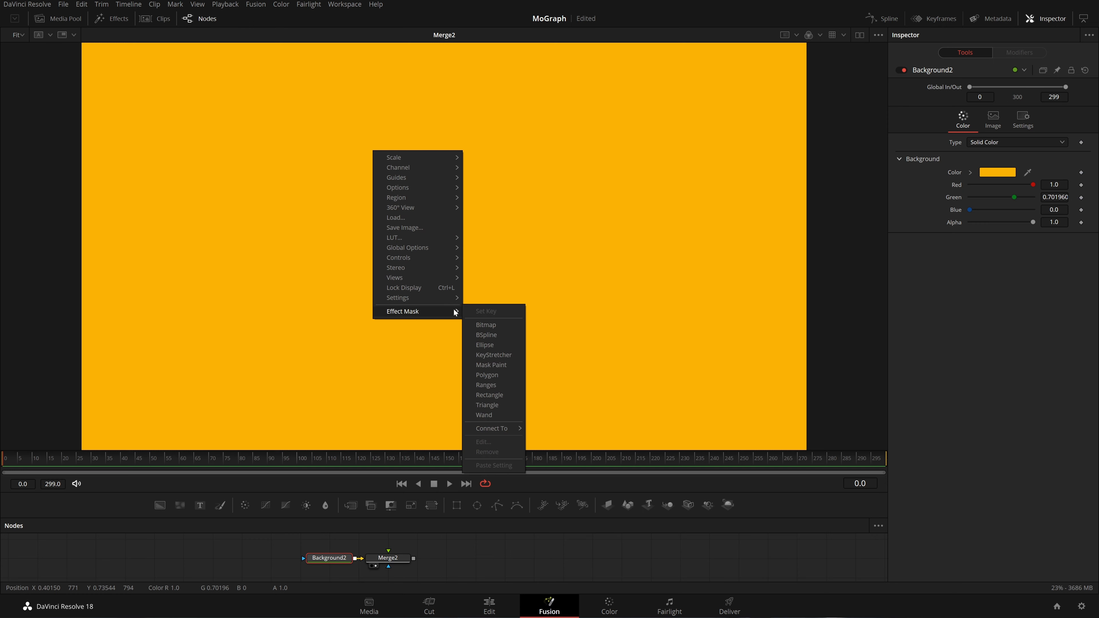
left_click(490, 395)
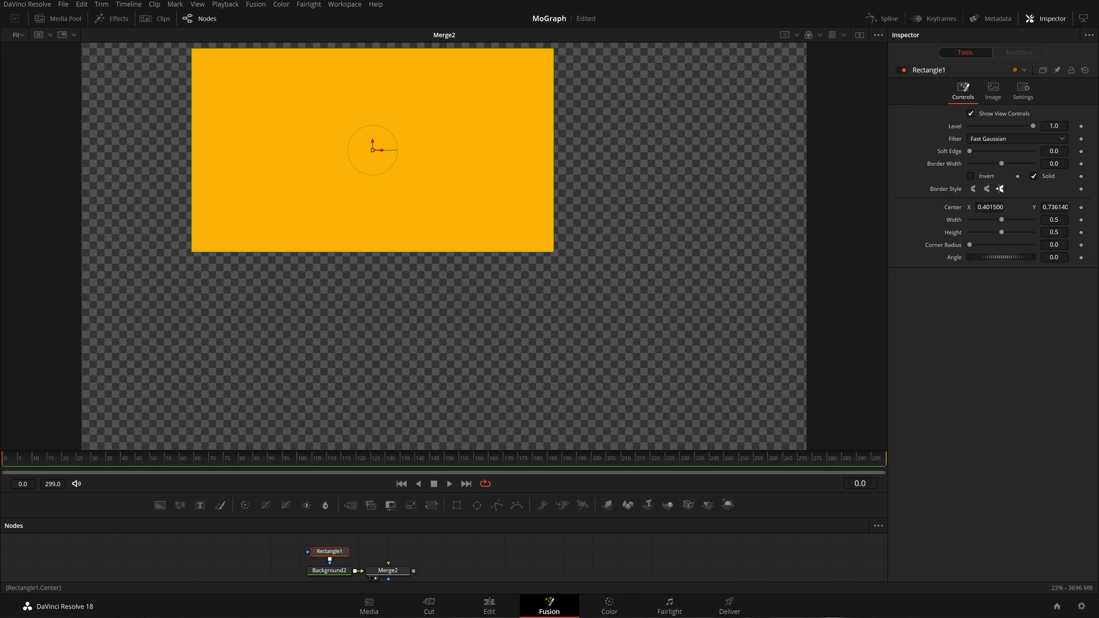
Center the rectangle mask in the frame by setting its center to X 0.5 and Y 0.5.
double_click(990, 208)
type("0.5")
key("Tab")
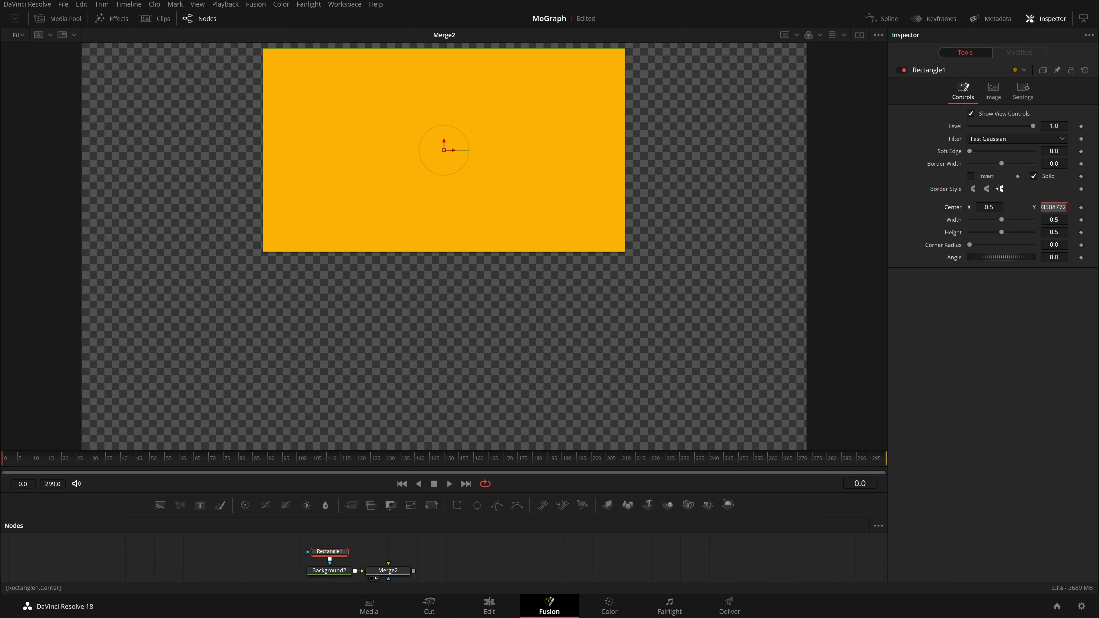
key("BackSpace")
type("0.5")
key("Tab")
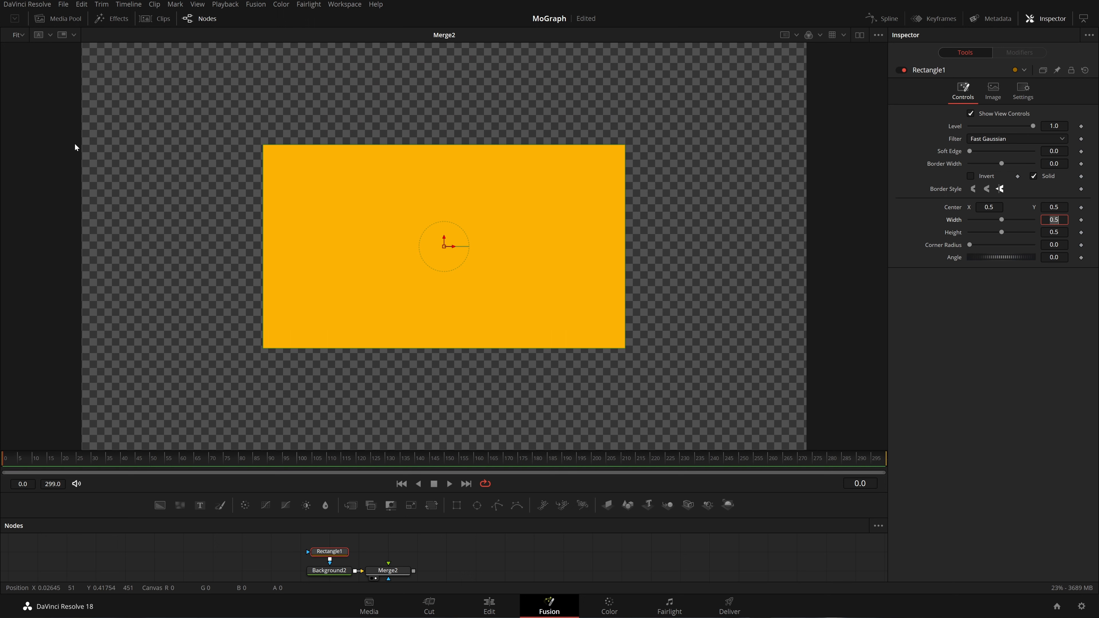
left_click_drag(145, 92, 718, 362)
left_click_drag(723, 126, 26, 458)
left_click_drag(739, 91, 131, 326)
Shrink the rectangle mask's width and height in the viewer to a small, nearly square shape at the frame's center.
mouse_move(430, 348)
left_mouse_down()
mouse_move(434, 364)
mouse_move(444, 333)
left_mouse_up()
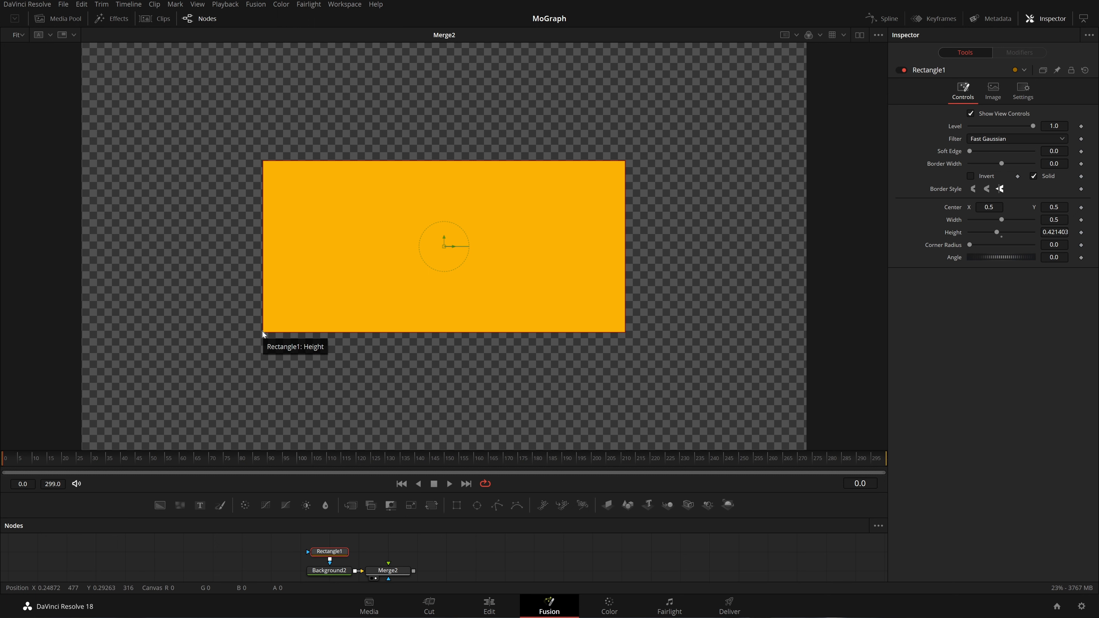
left_click_drag(627, 331, 506, 304)
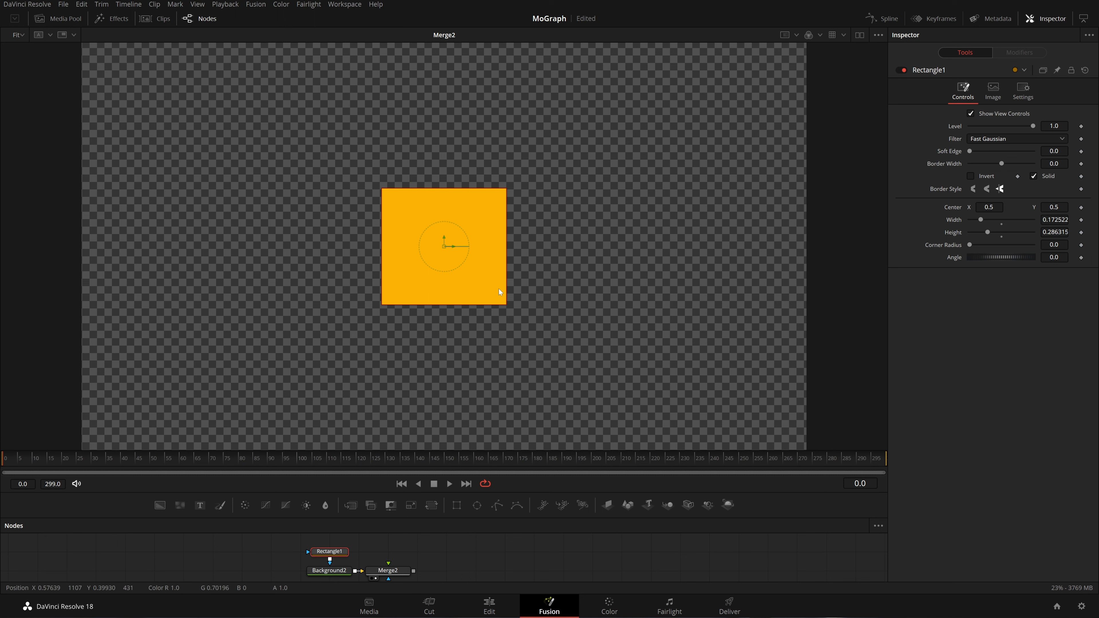
left_click_drag(506, 303, 498, 297)
Connect Merge2's output to Merge1 as its foreground and show MediaOut1 in the viewer.
left_click(322, 564)
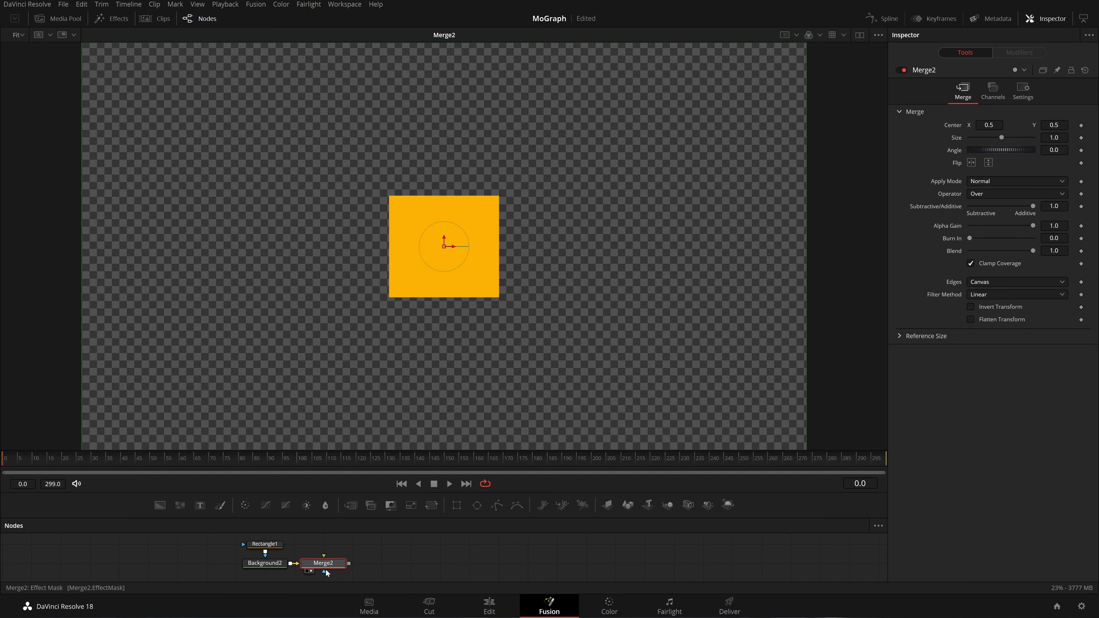
scroll(346, 562, "down", 3)
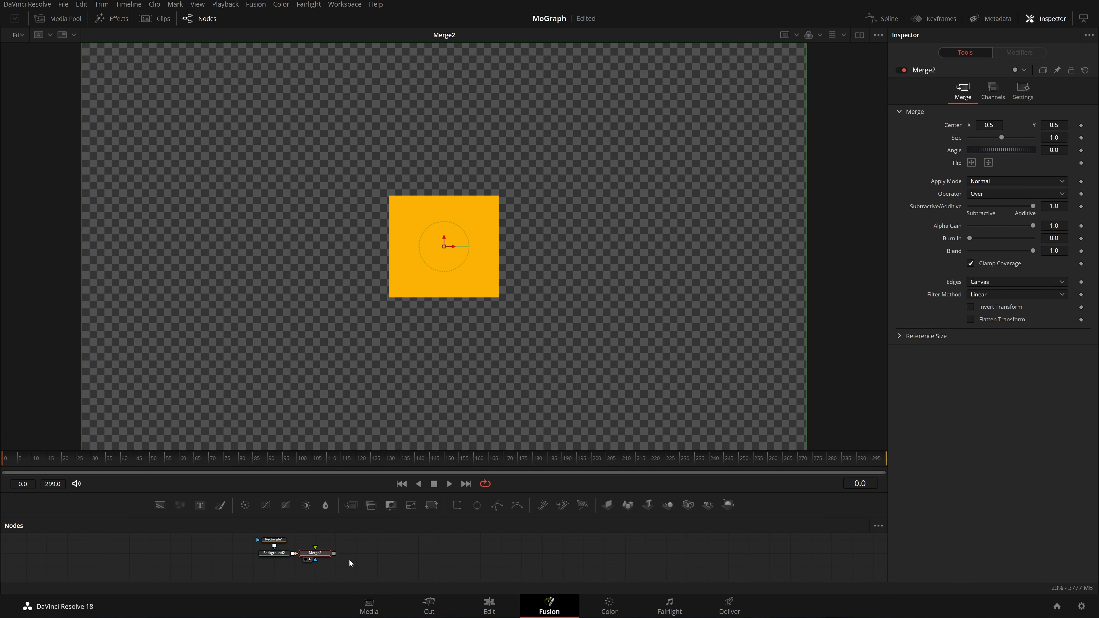
left_click_drag(359, 549, 271, 534)
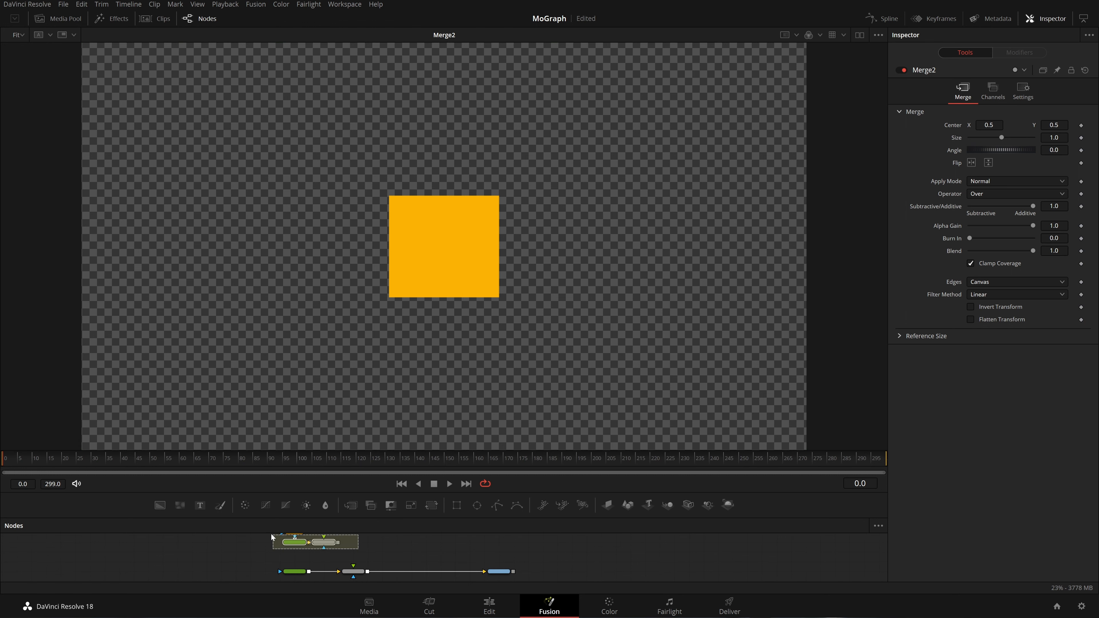
left_click(338, 562)
scroll(356, 562, "up", 3)
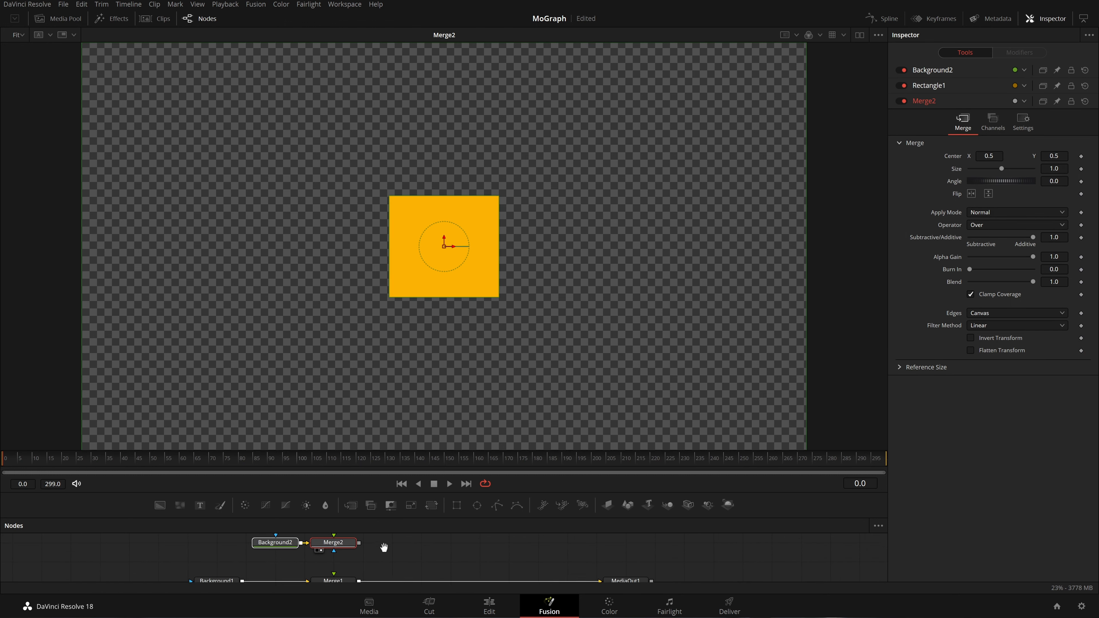
left_click_drag(365, 538, 399, 536)
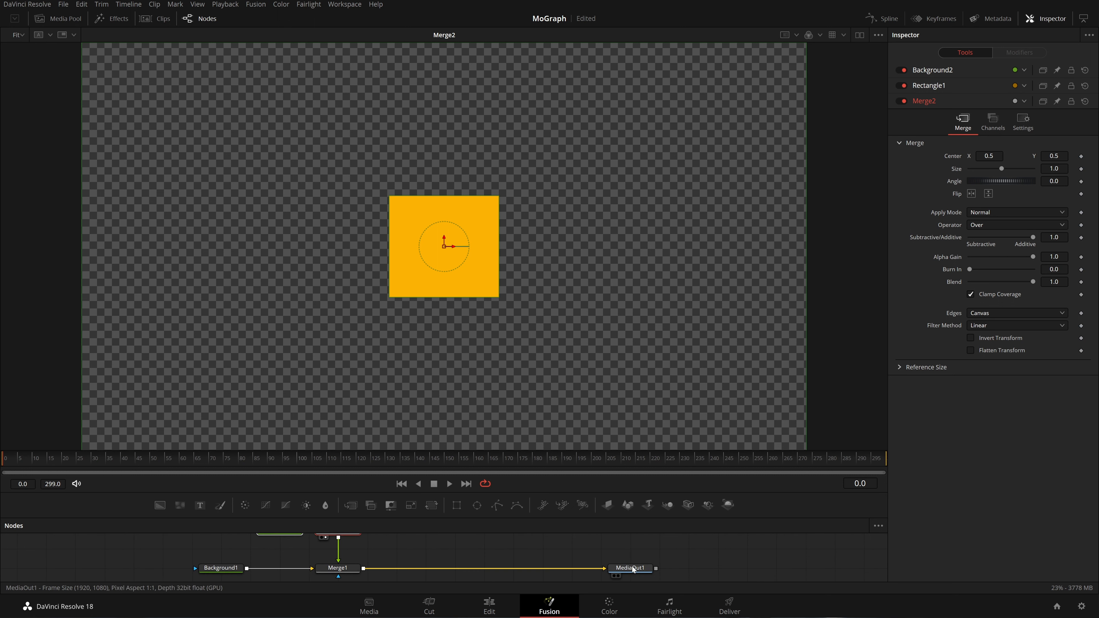
left_click_drag(632, 568, 597, 260)
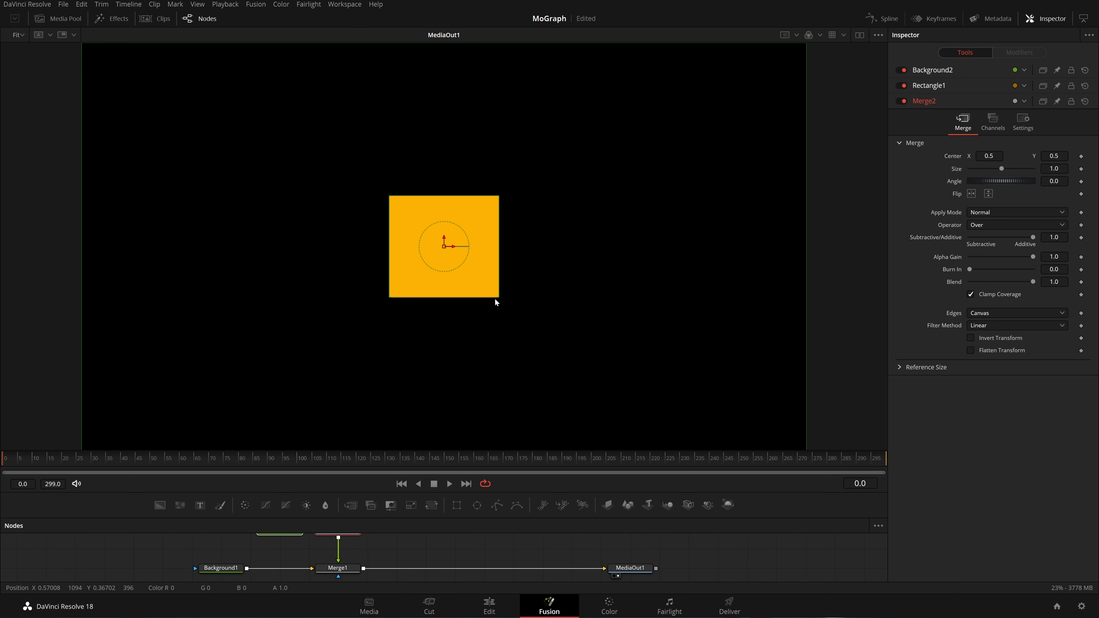
Shrink the Rectangle1 mask in the viewer to about 0.037 wide and 0.063 high.
left_click_drag(406, 542, 415, 559)
left_click_drag(313, 549, 317, 573)
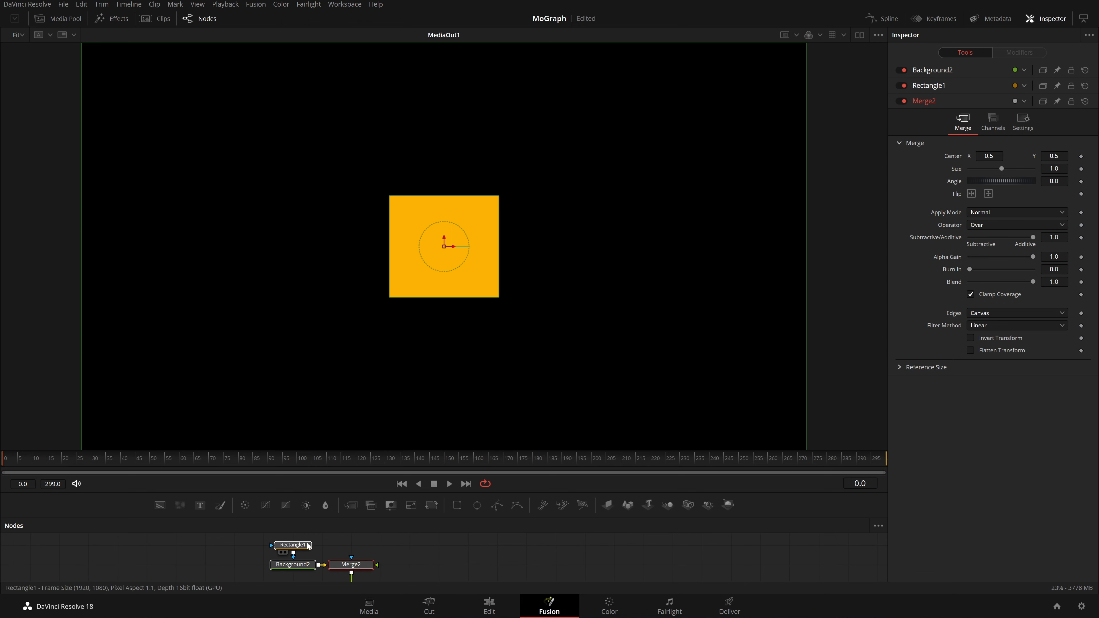
left_click(304, 552)
left_click(306, 552)
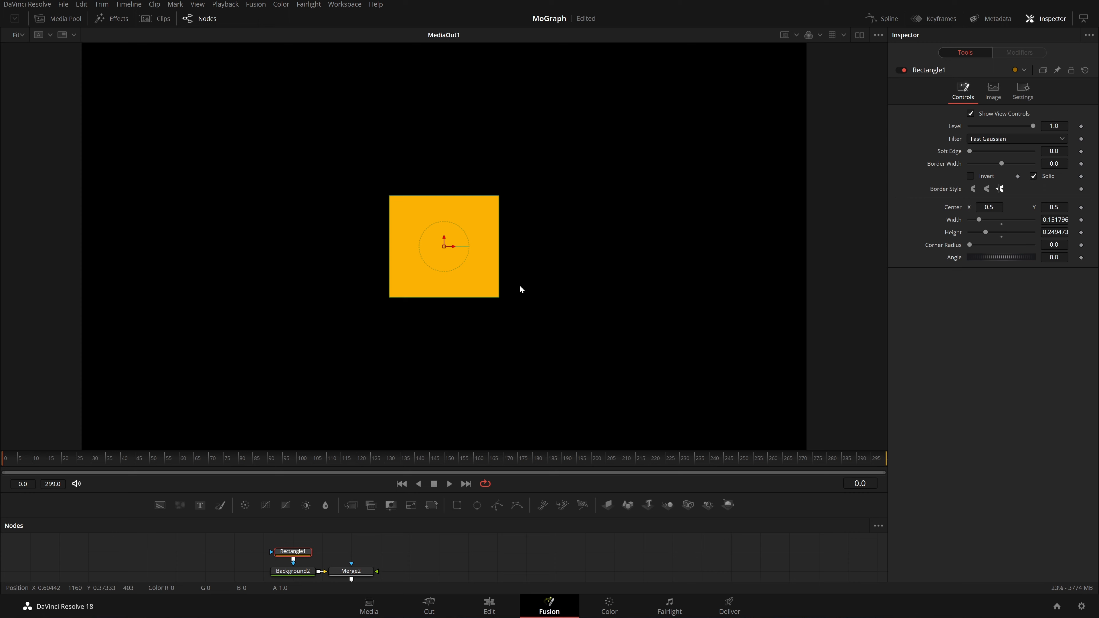
left_click_drag(498, 297, 456, 260)
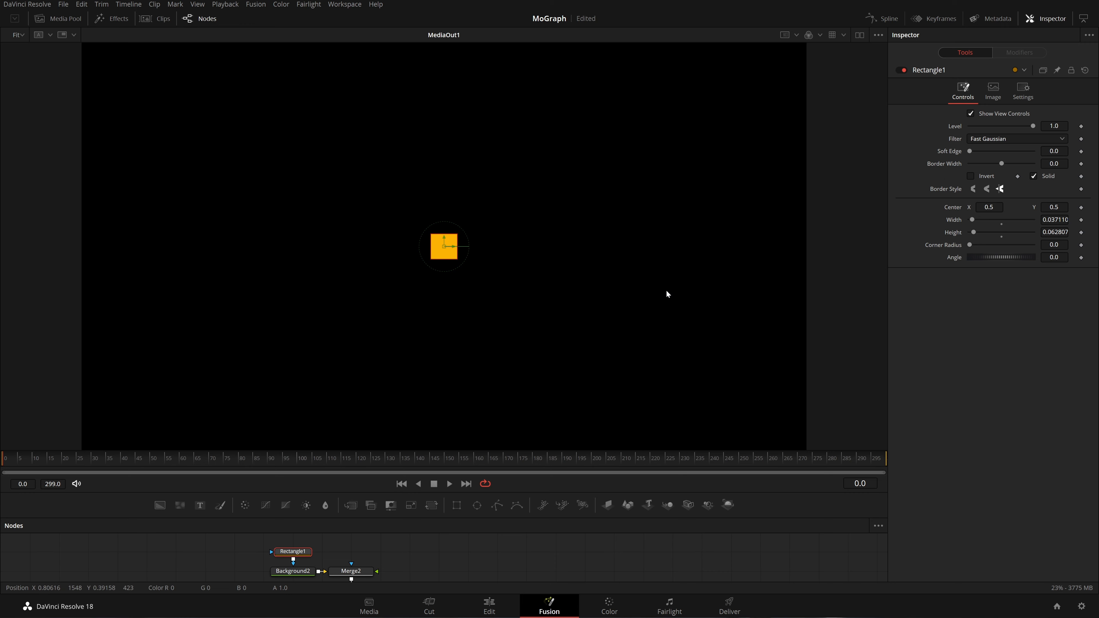
Fit the frame in the viewer and widen the Inspector area.
scroll(626, 221, "up", 4)
left_click_drag(296, 314, 624, 226)
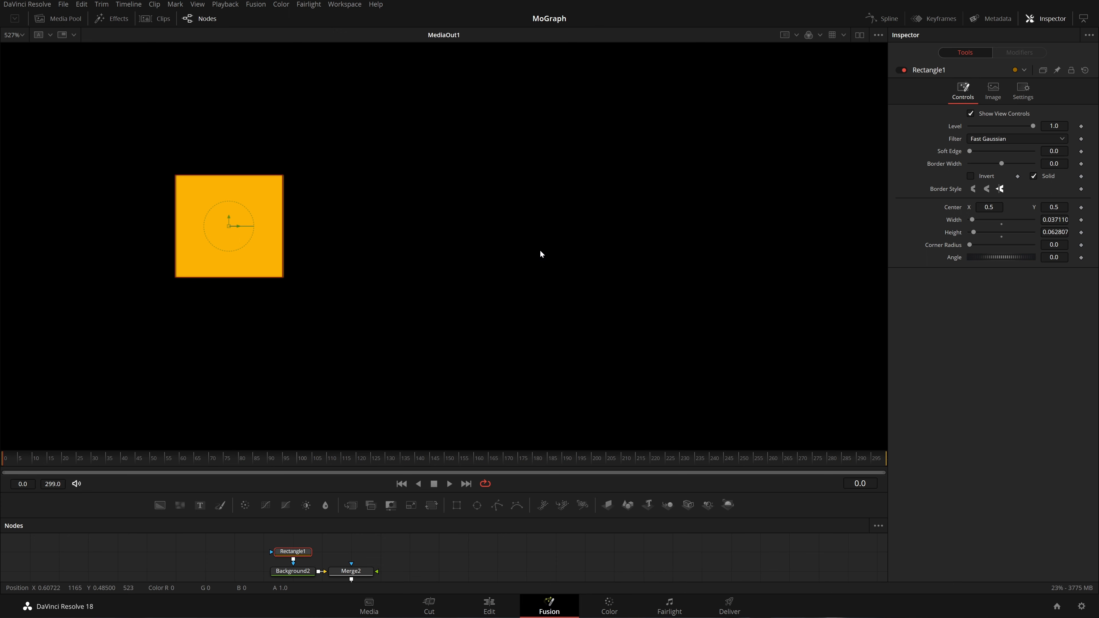
key("ctrl+f")
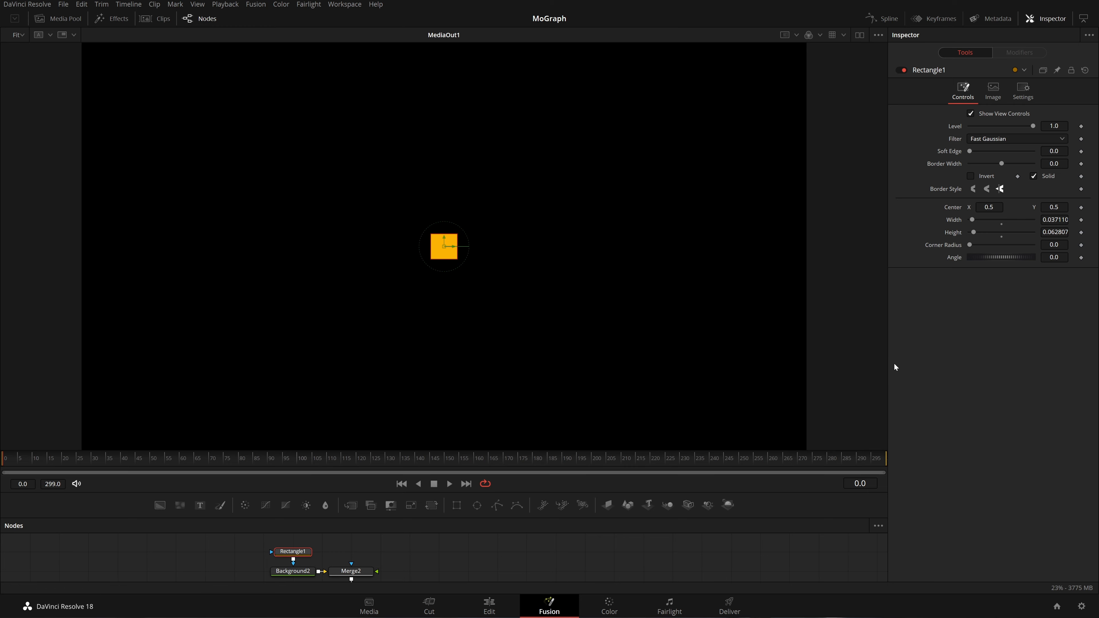
left_click_drag(887, 363, 788, 374)
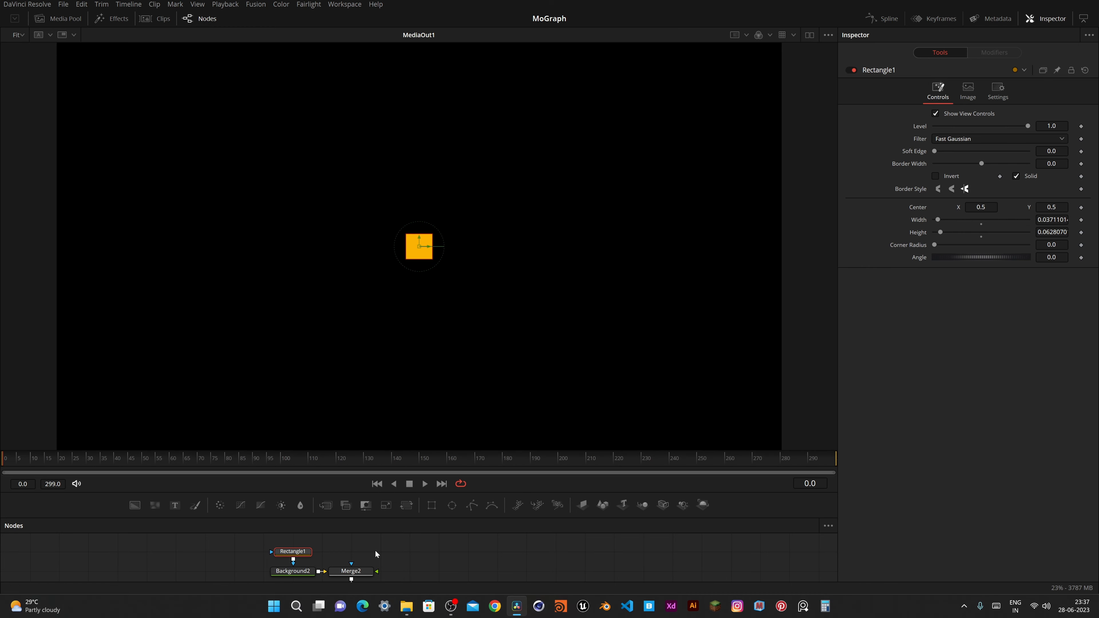
left_click_drag(376, 550, 421, 541)
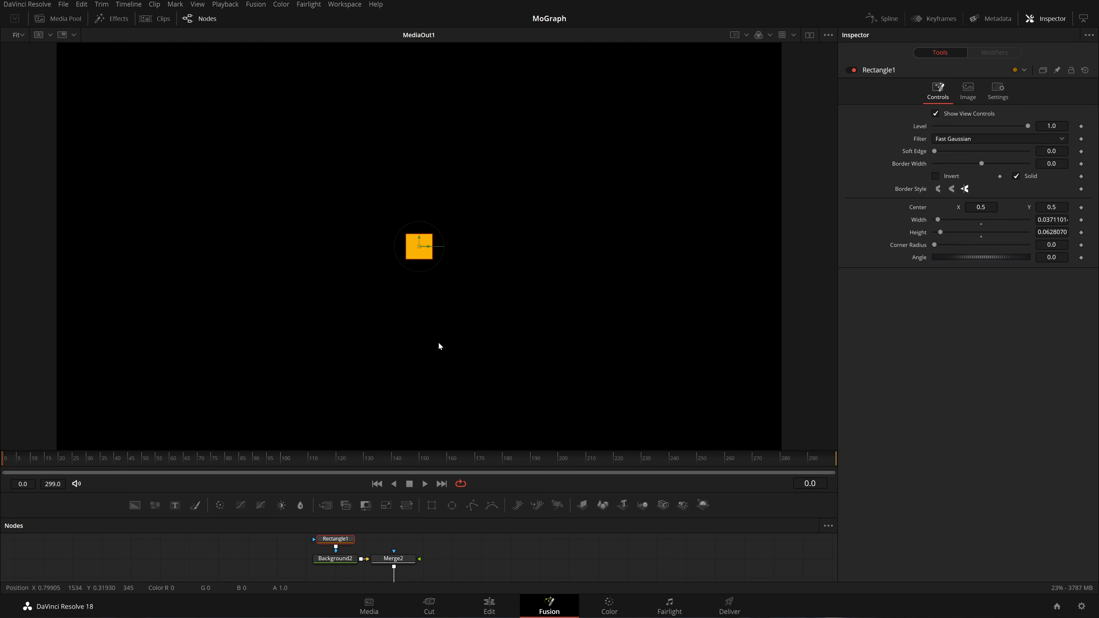
Line up Rectangle1 and Background2 in a row before Merge2, leaving a gap between Background2 and Merge2.
left_click_drag(441, 260, 442, 457)
key("ctrl+z")
left_click_drag(475, 559, 394, 555)
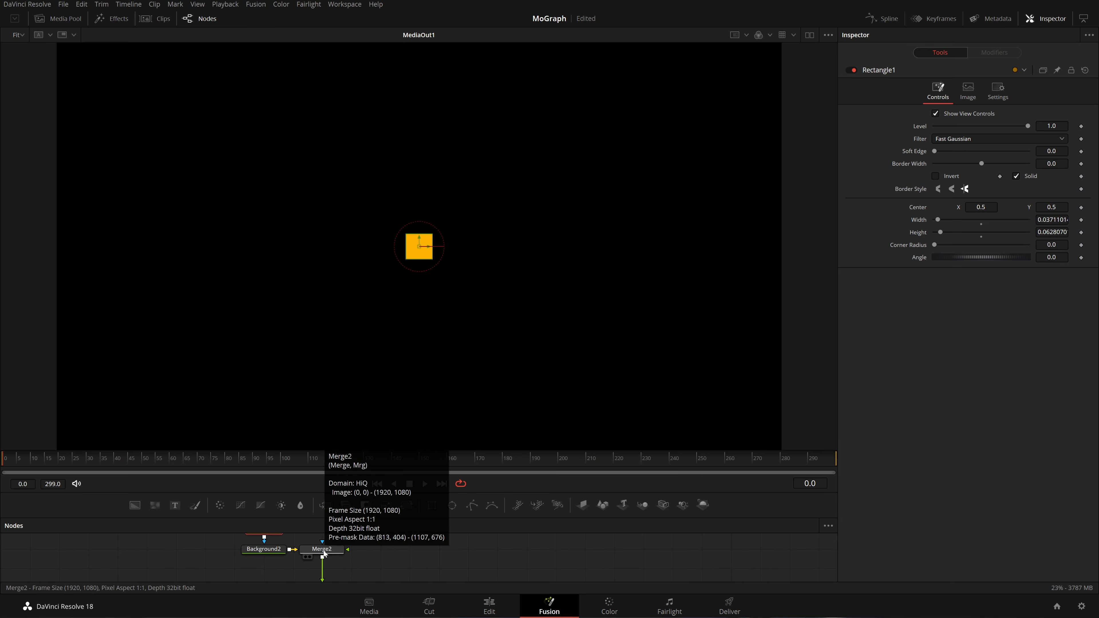
left_click_drag(324, 556, 393, 572)
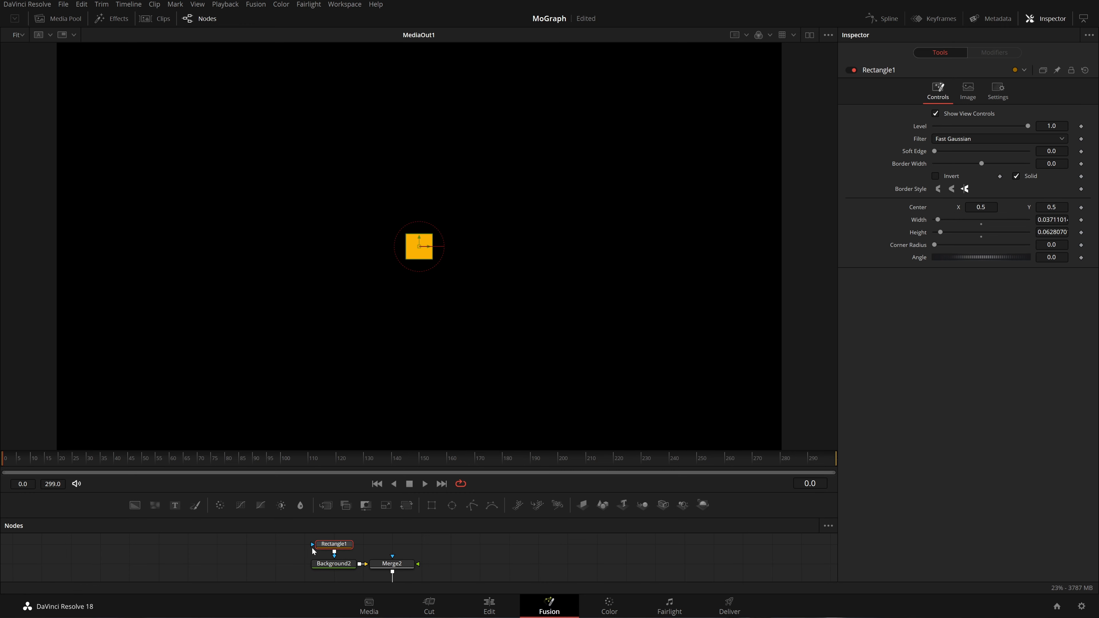
left_click_drag(343, 544, 223, 565)
left_click_drag(333, 567, 276, 567)
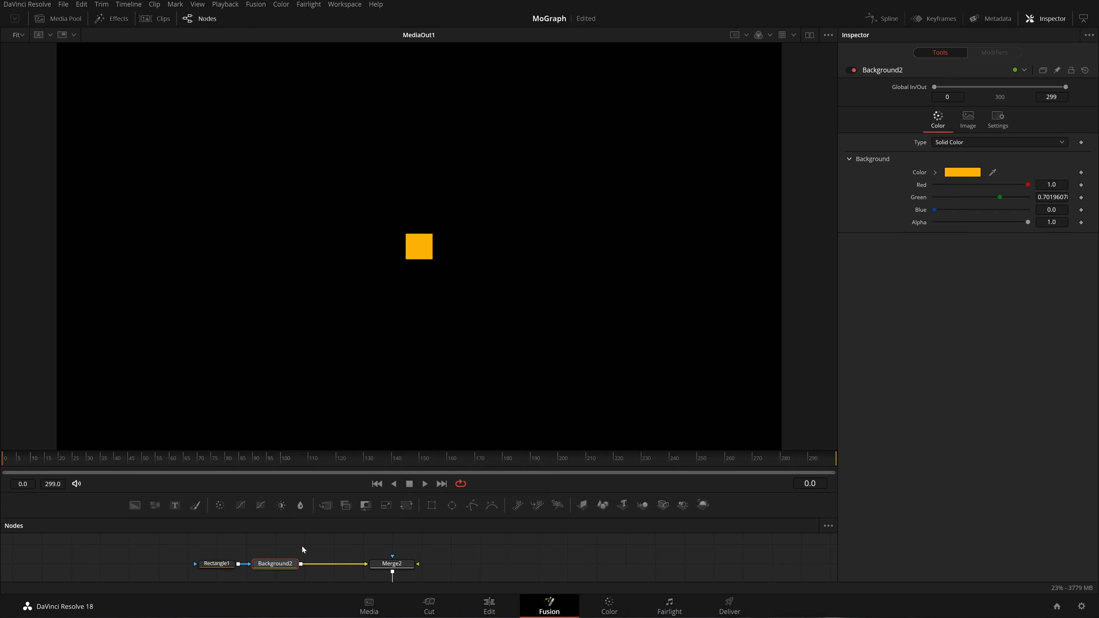
Add a Transform node (xf) between Background2 and Merge2.
key("shift+space")
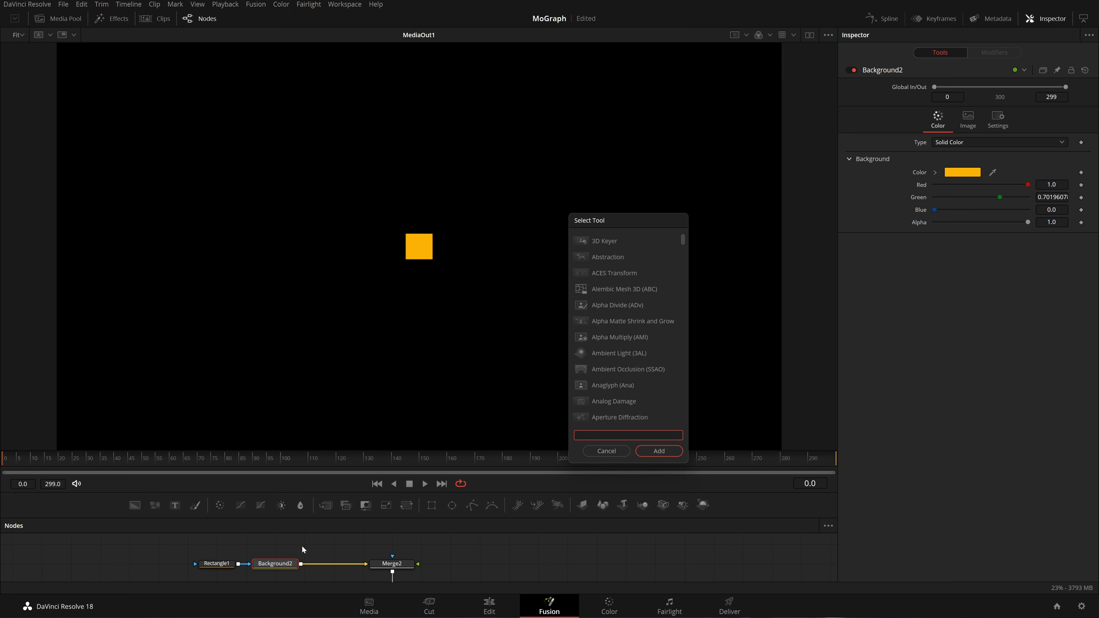
left_click_drag(640, 216, 615, 181)
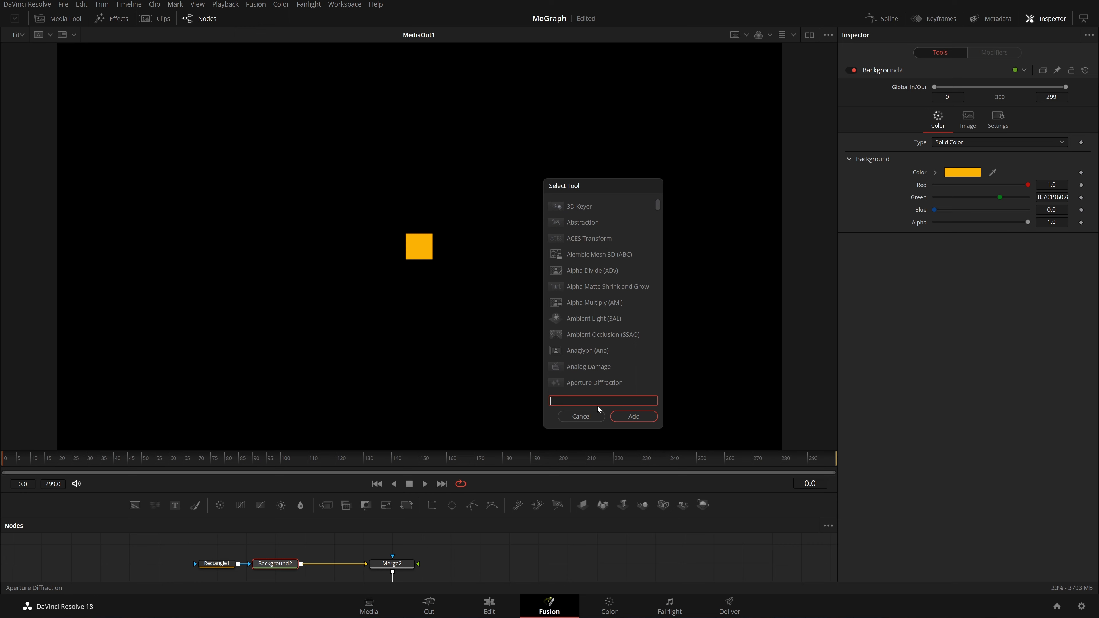
type("xf")
key("Return")
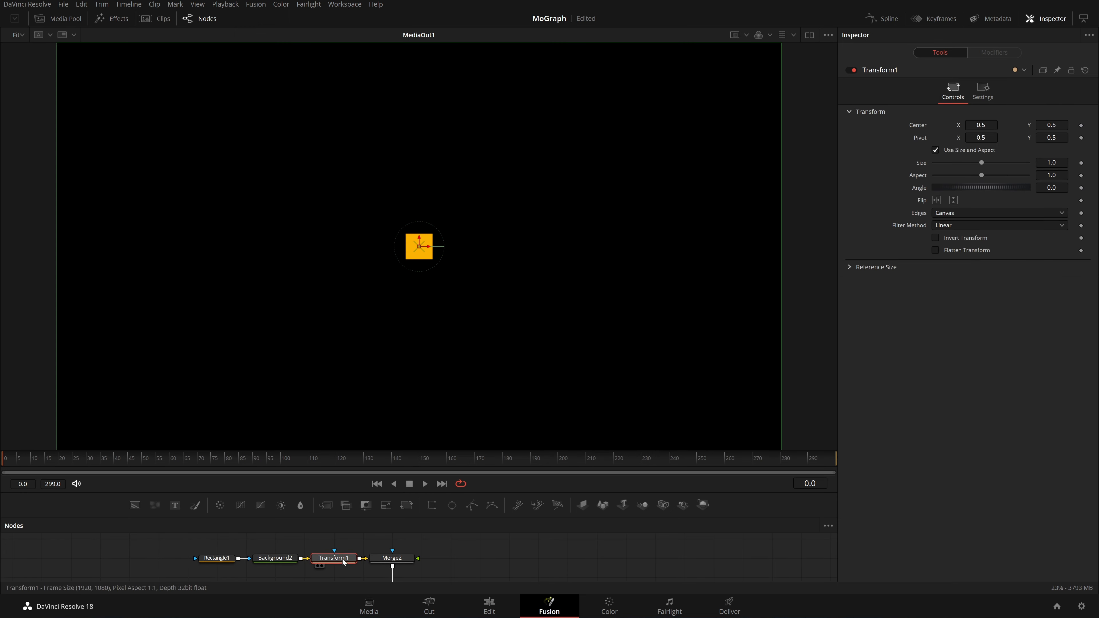
Move the orange square to about X 0.73, Y 0.44 and add a Path modifier to Transform1's center.
left_click_drag(418, 247, 602, 277)
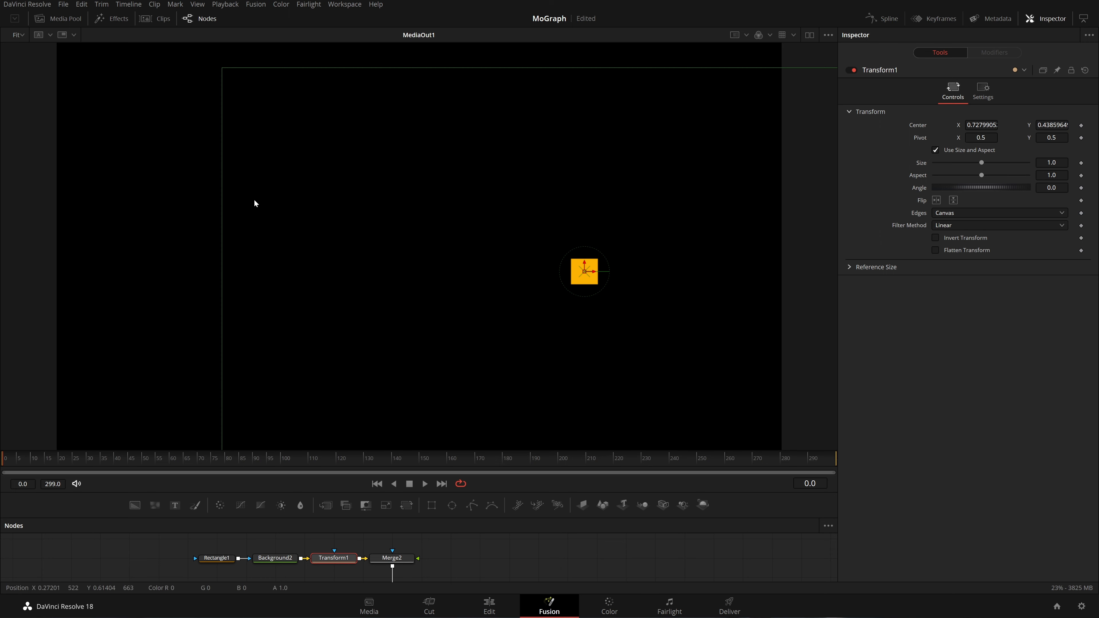
scroll(254, 200, "down", 1)
scroll(225, 199, "down", 1)
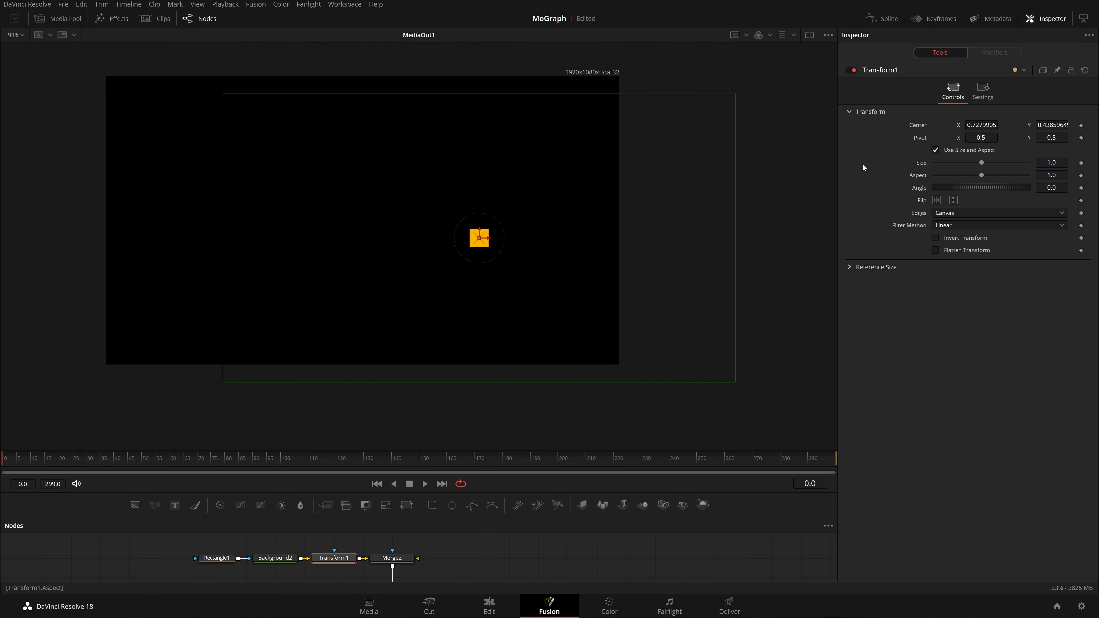
right_click(917, 126)
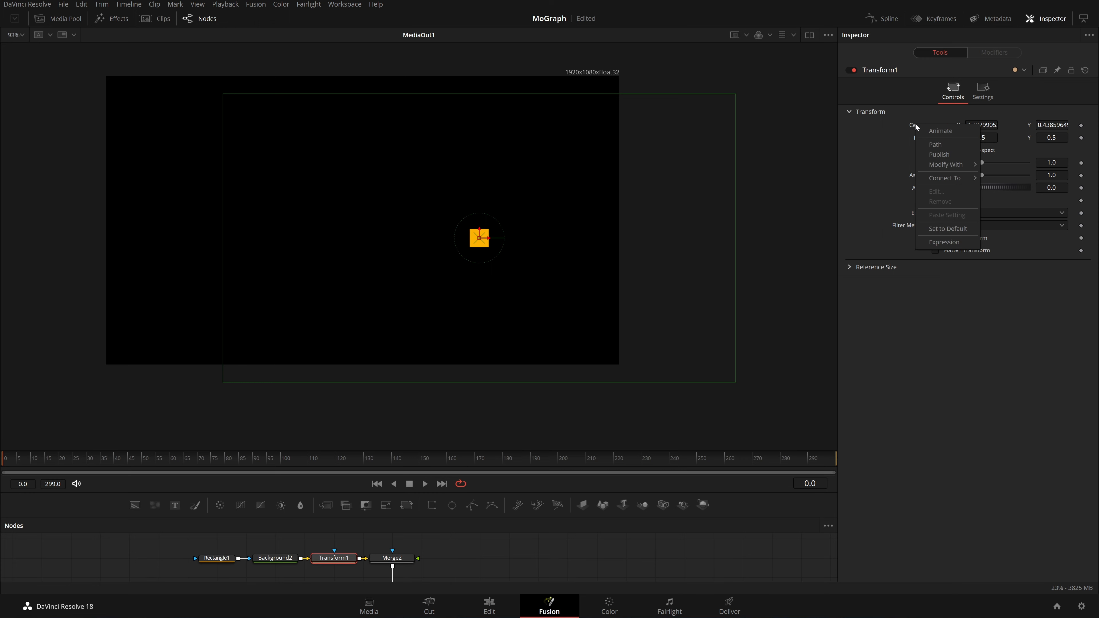
left_click(938, 146)
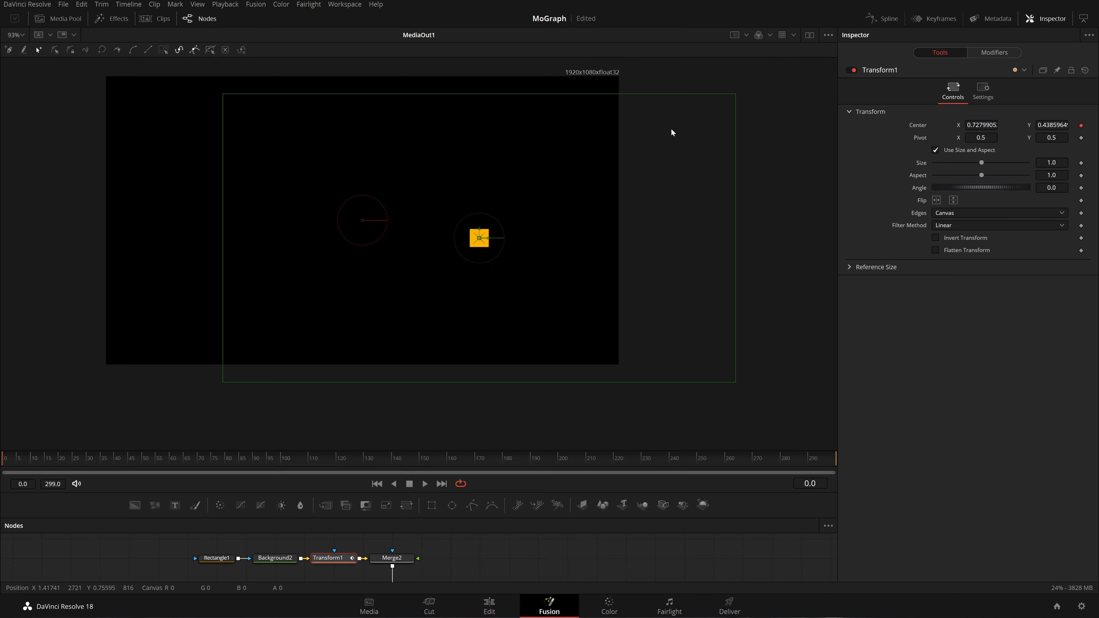
Examine the Path1 modifier's controls for Transform1.
left_click_drag(427, 214, 459, 238)
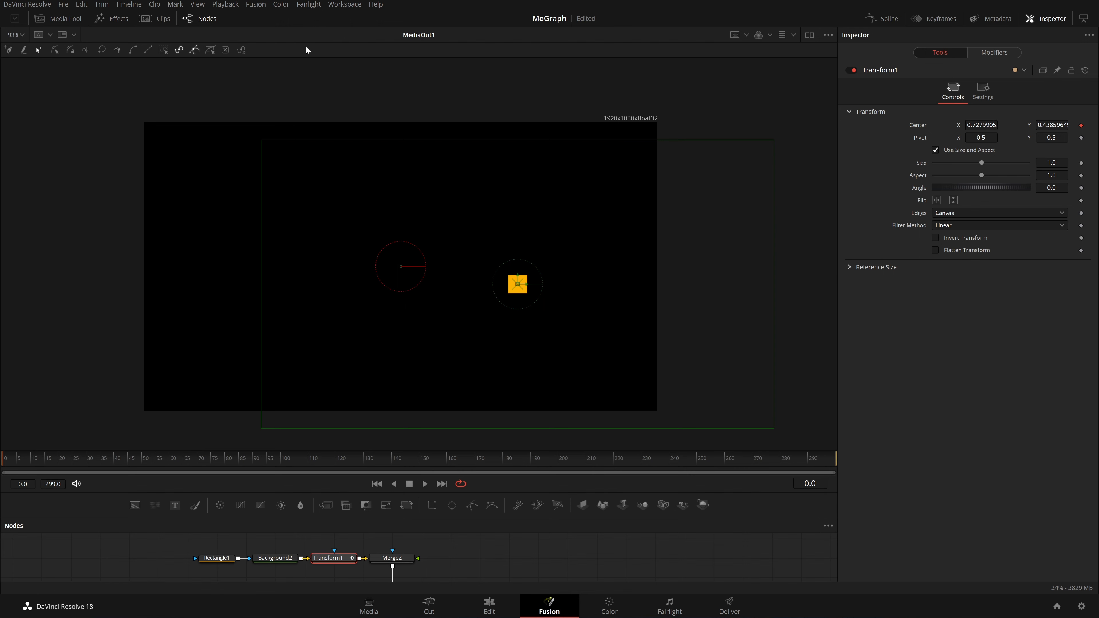
left_click(1001, 50)
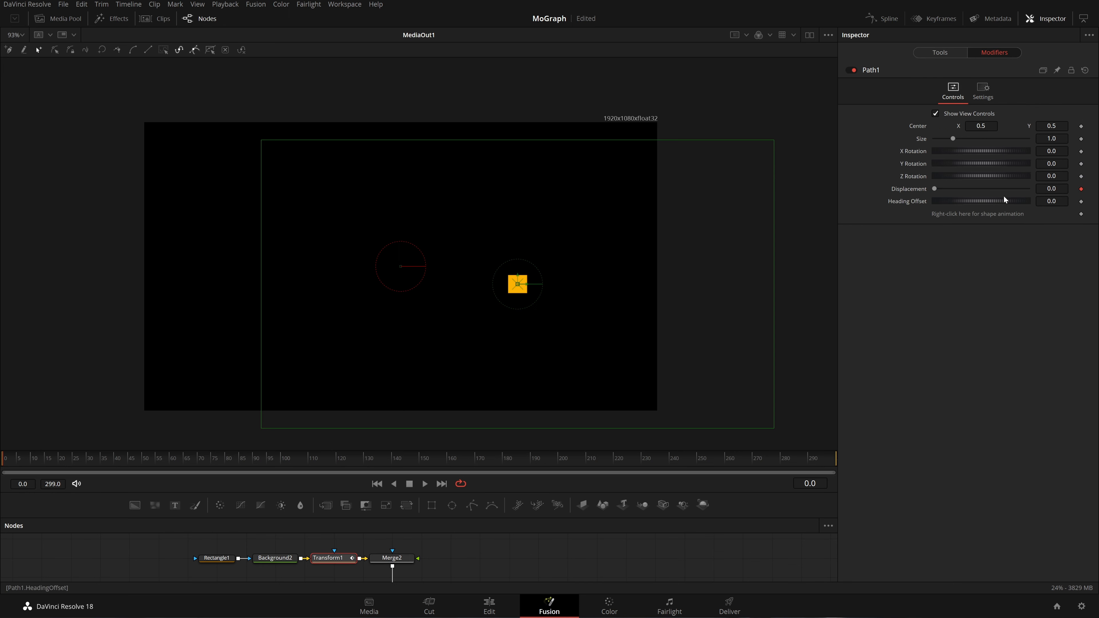
left_click(943, 54)
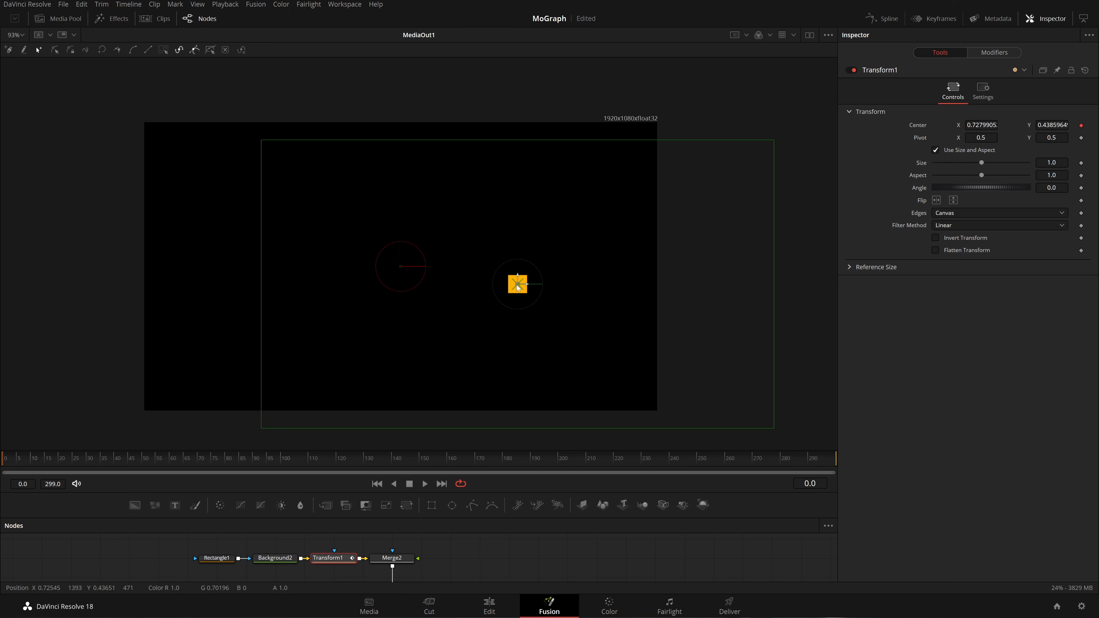
Move the square outside the frame to about X -0.09, Y 0.87, and draw a five-point zigzag motion path across to beyond the opposite edge.
left_click_drag(518, 287, 101, 161)
left_click_drag(235, 185, 297, 186)
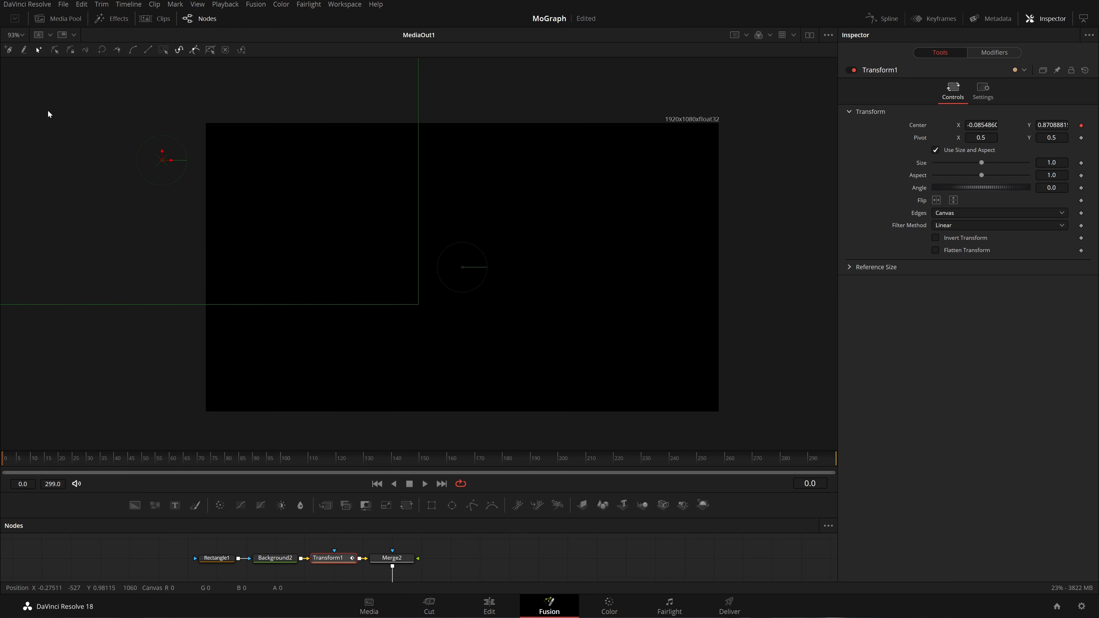
left_click(7, 52)
left_click(248, 398)
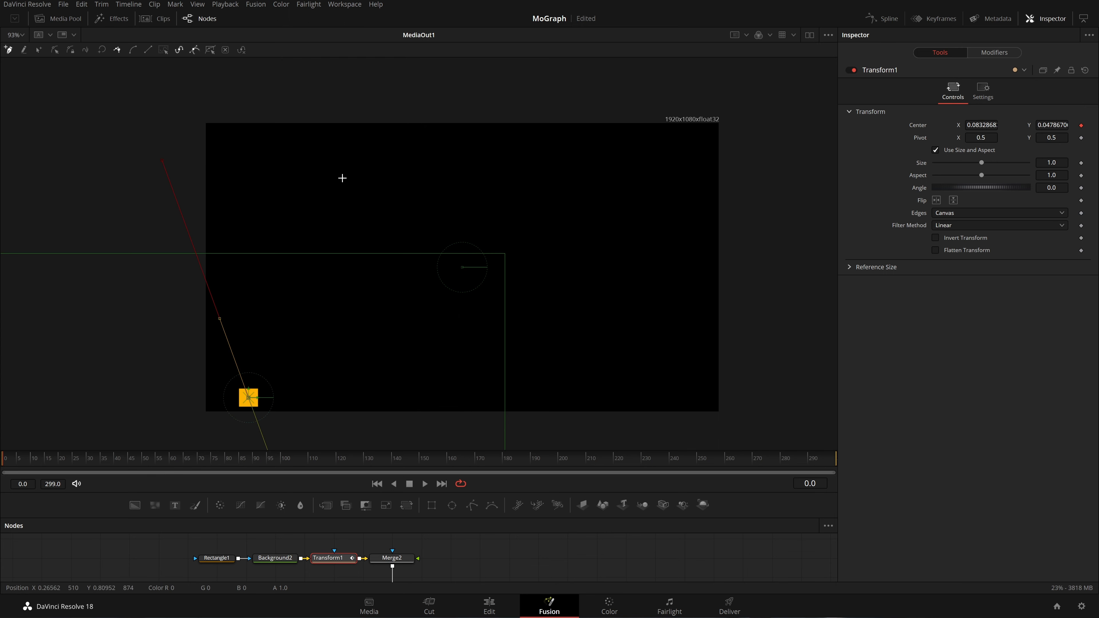
left_click(341, 163)
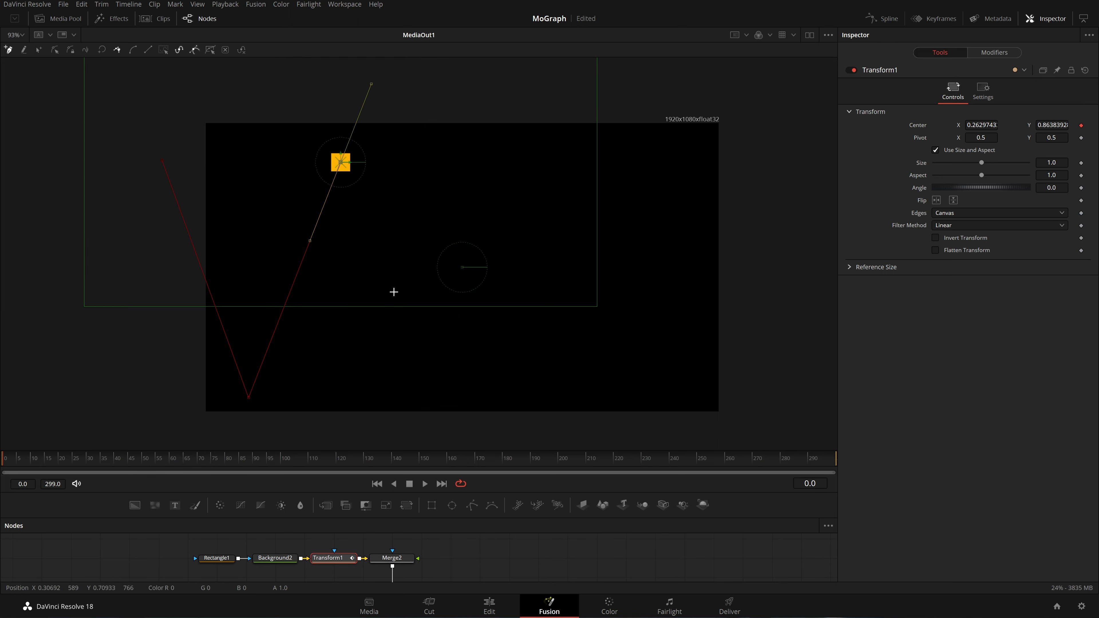
left_click(443, 384)
left_click(565, 166)
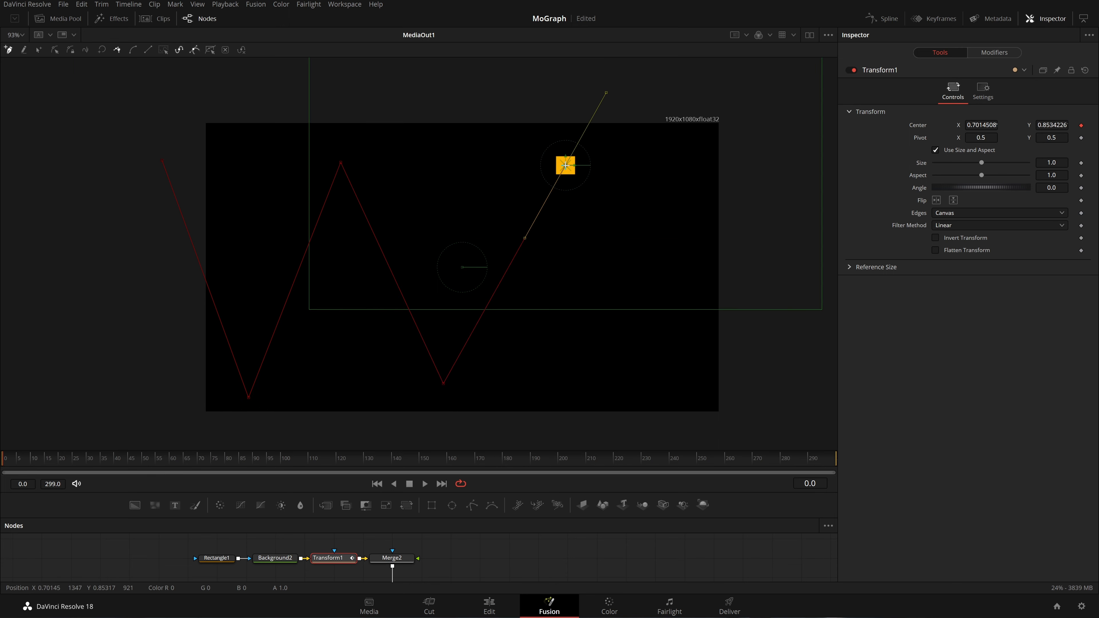
left_click(641, 372)
left_click(741, 194)
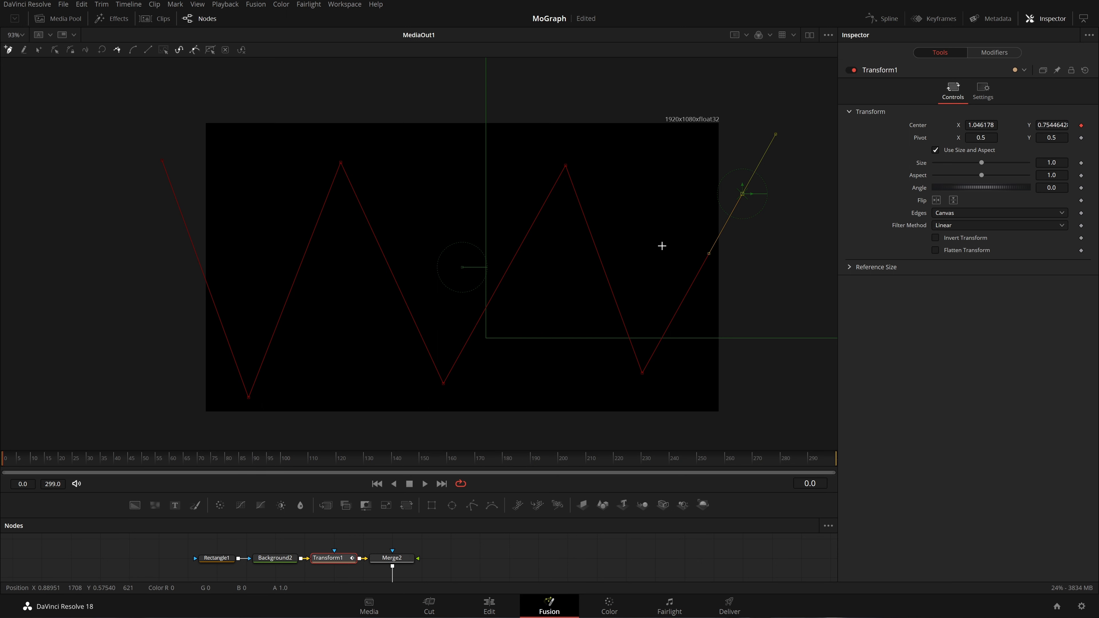
Select all points of the motion path and smooth them into a wave-like curve.
key("ctrl+a")
key("shift+s")
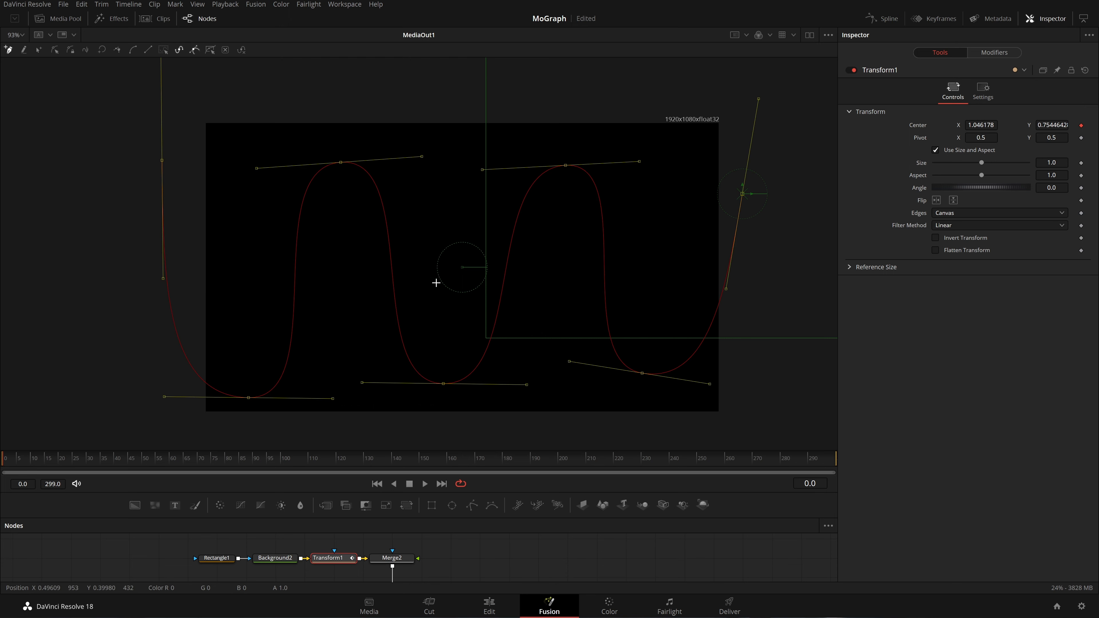
key("ctrl+s")
key("shift+i")
Reshape the path's second peak by adjusting its handles and shifting the point closer to the first peak.
left_click_drag(640, 162, 546, 169)
left_click_drag(482, 147, 494, 169)
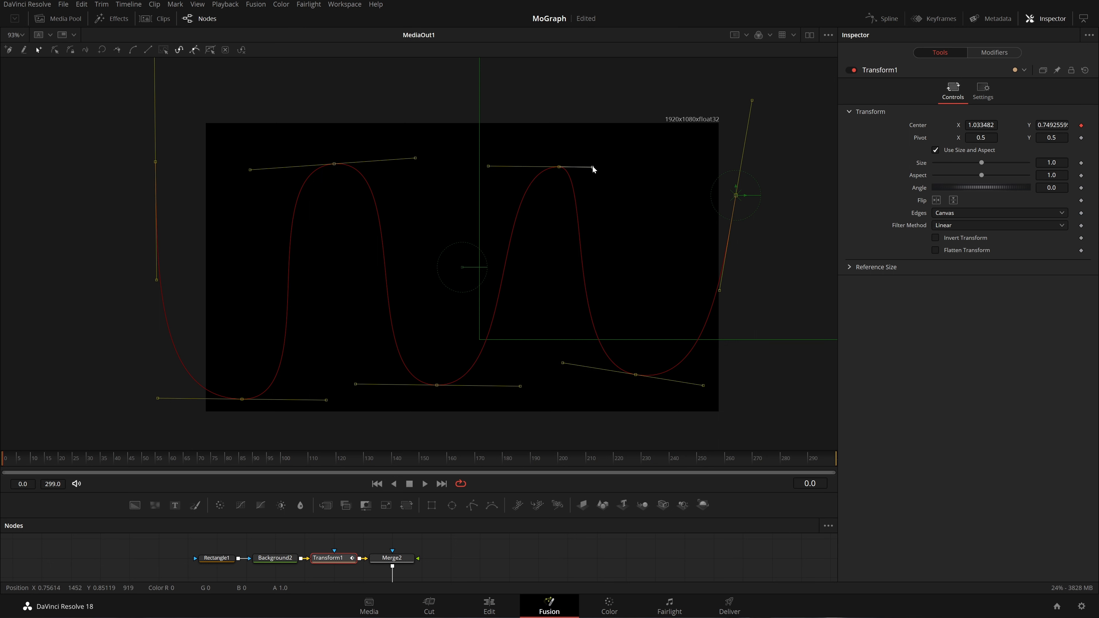
mouse_move(593, 166)
left_mouse_down()
mouse_move(604, 166)
mouse_move(527, 169)
mouse_move(602, 164)
left_mouse_up()
left_click(567, 204)
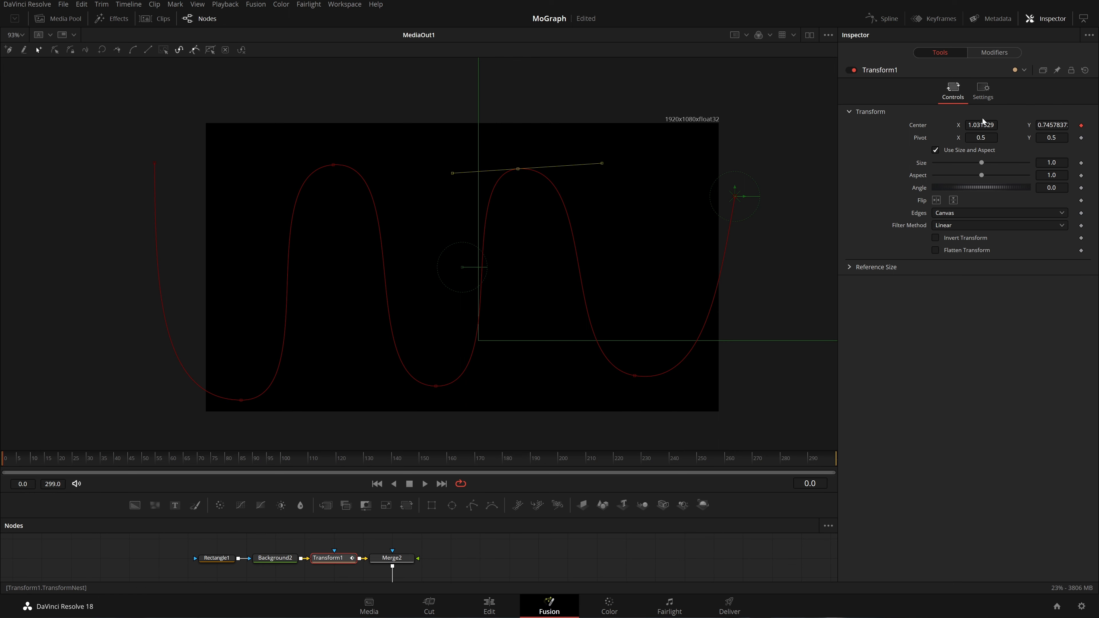
Try rotating the motion path in 3D with Path1's rotation controls, and undo the trial changes.
left_click_drag(1056, 170, 975, 180)
left_click(996, 53)
key("ctrl+z")
key("ctrl+z")
key("ctrl+z")
key("ctrl+z")
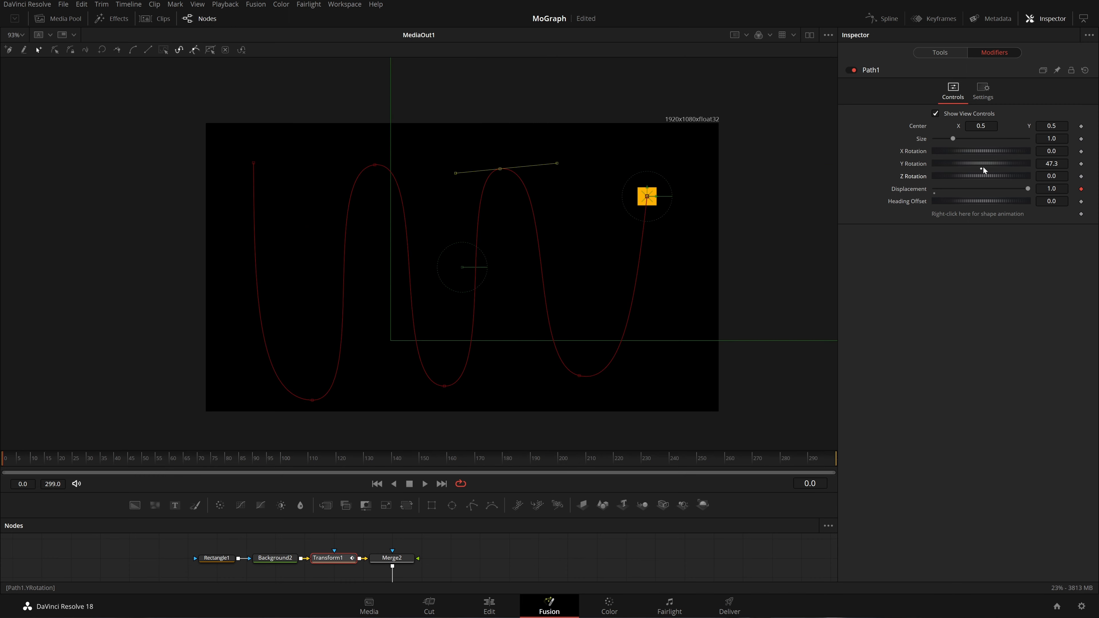
key("ctrl+z")
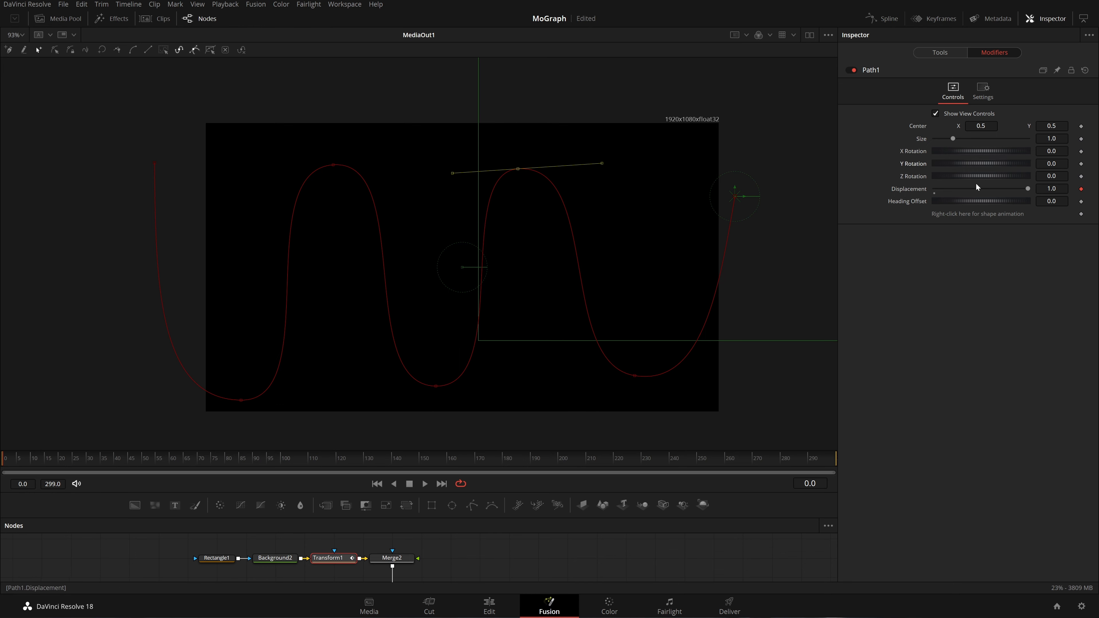
Try shifting the whole motion path to Center X 0.435, and restore Center X to 0.5.
left_click_drag(982, 126, 954, 126)
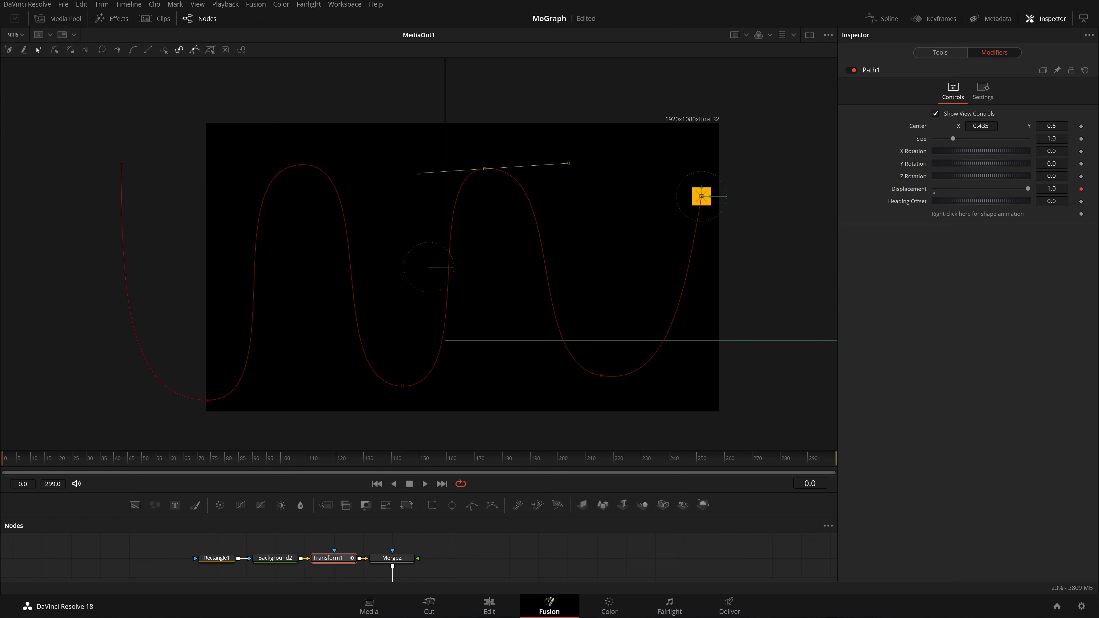
double_click(981, 126)
type("0.5")
key("Tab")
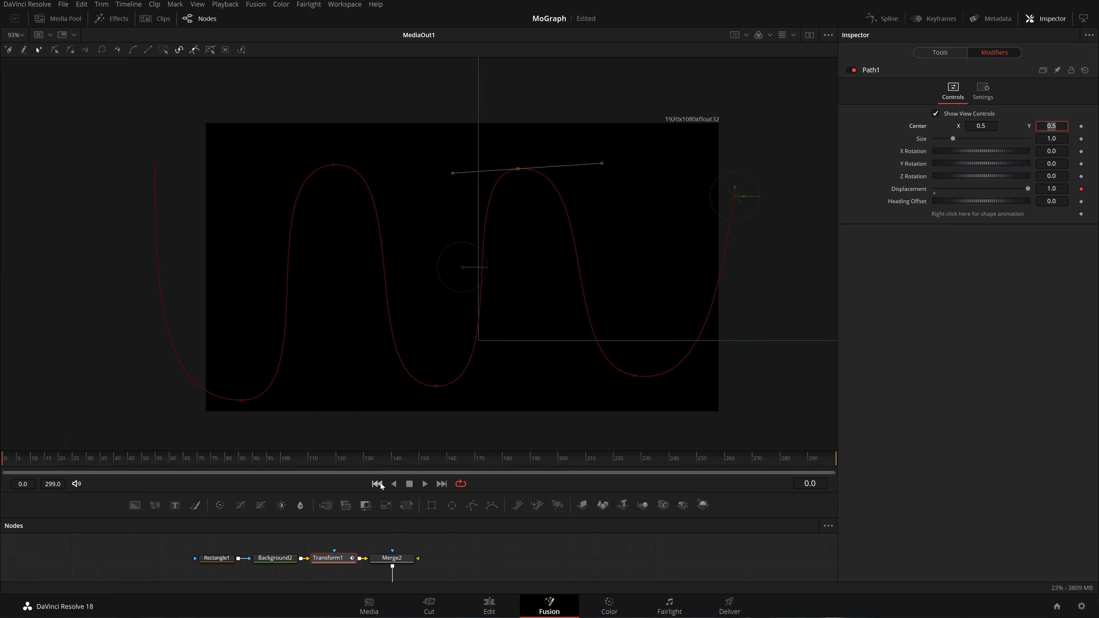
Replace Path1's initial Displacement keyframe with 0.0 at frame 0, set Displacement to 1.0 at frame 80, and save the project.
left_click(1081, 189)
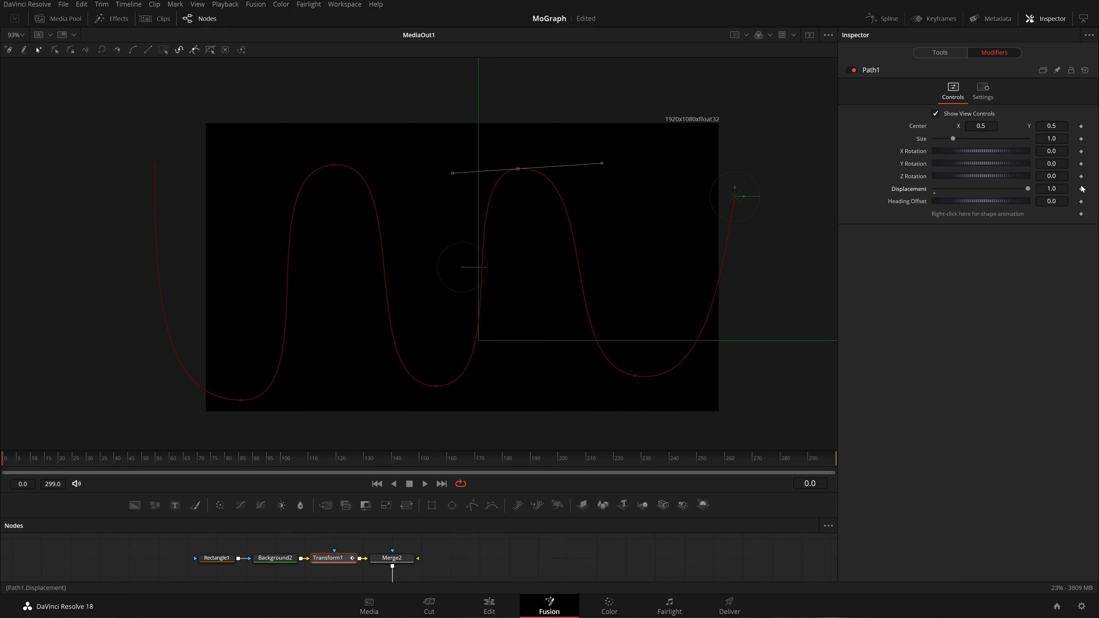
left_click_drag(1029, 189, 934, 188)
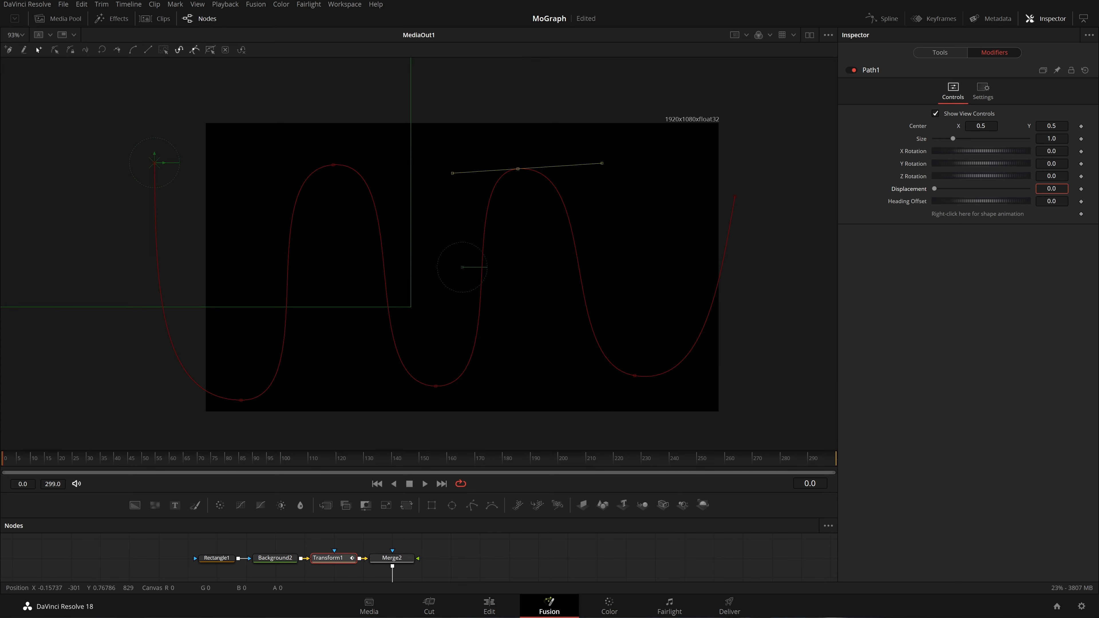
left_click(1081, 189)
left_click_drag(114, 458, 168, 469)
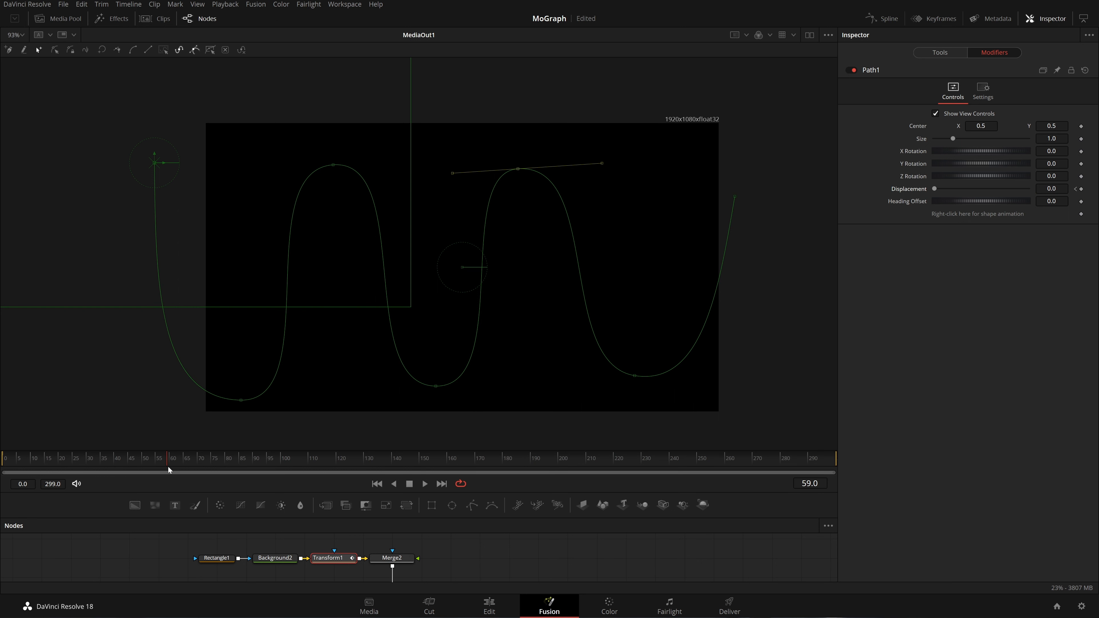
left_click_drag(182, 466, 236, 471)
left_click_drag(935, 189, 1055, 204)
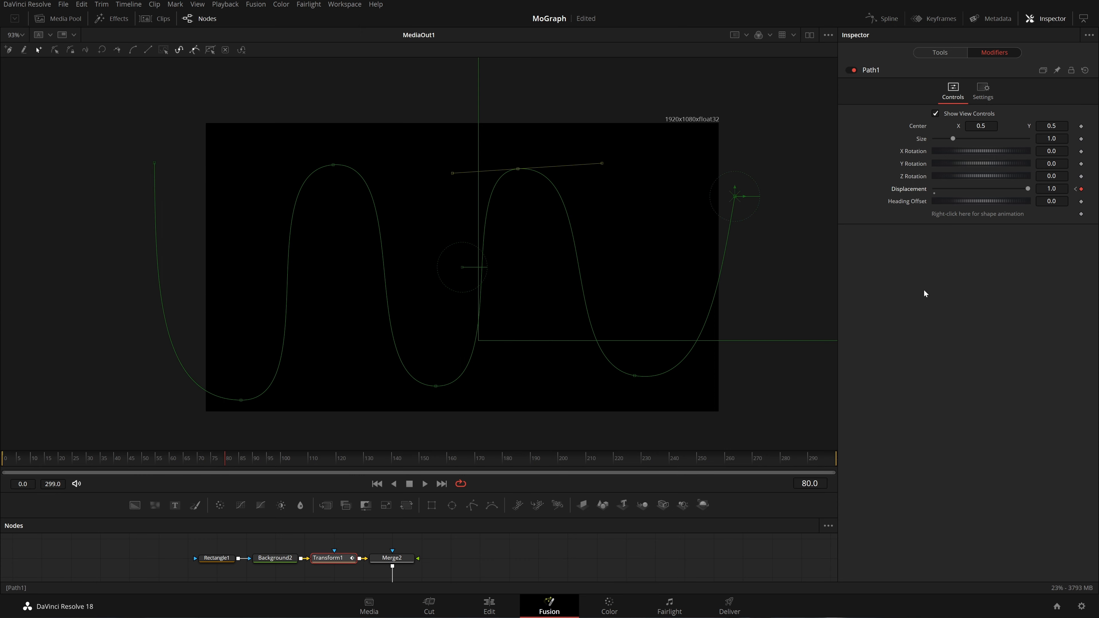
key("ctrl+s")
Limit the playback range to frames 0 to 84, and turn off High Quality and Motion Blur for the preview.
mouse_move(836, 465)
left_mouse_down()
mouse_move(640, 459)
mouse_move(237, 495)
left_mouse_up()
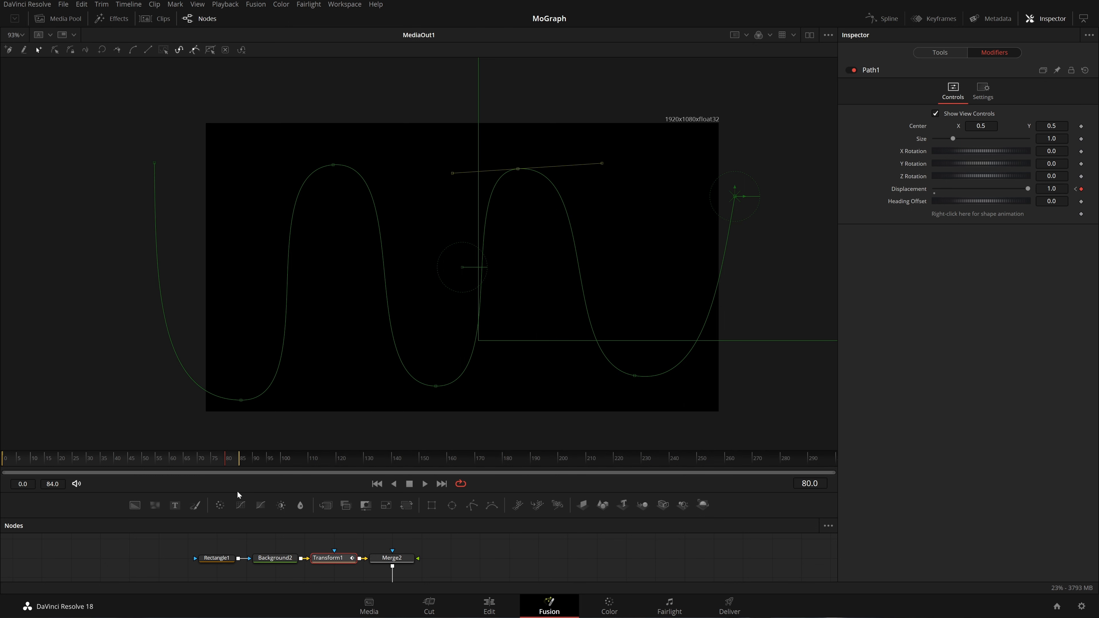
key("space")
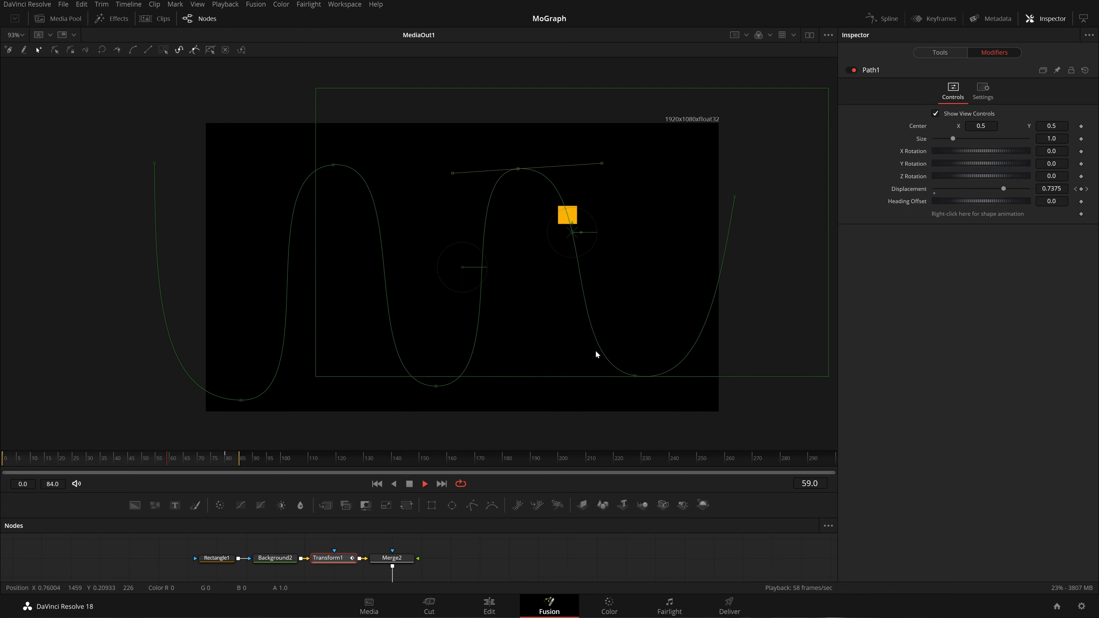
right_click(659, 484)
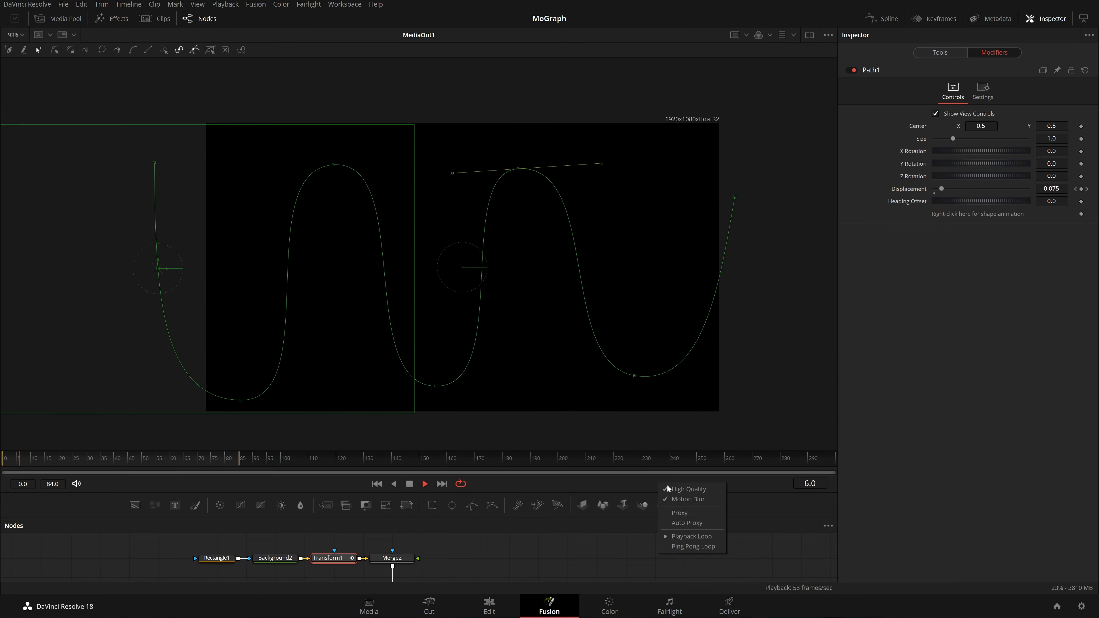
left_click(666, 488)
right_click(663, 486)
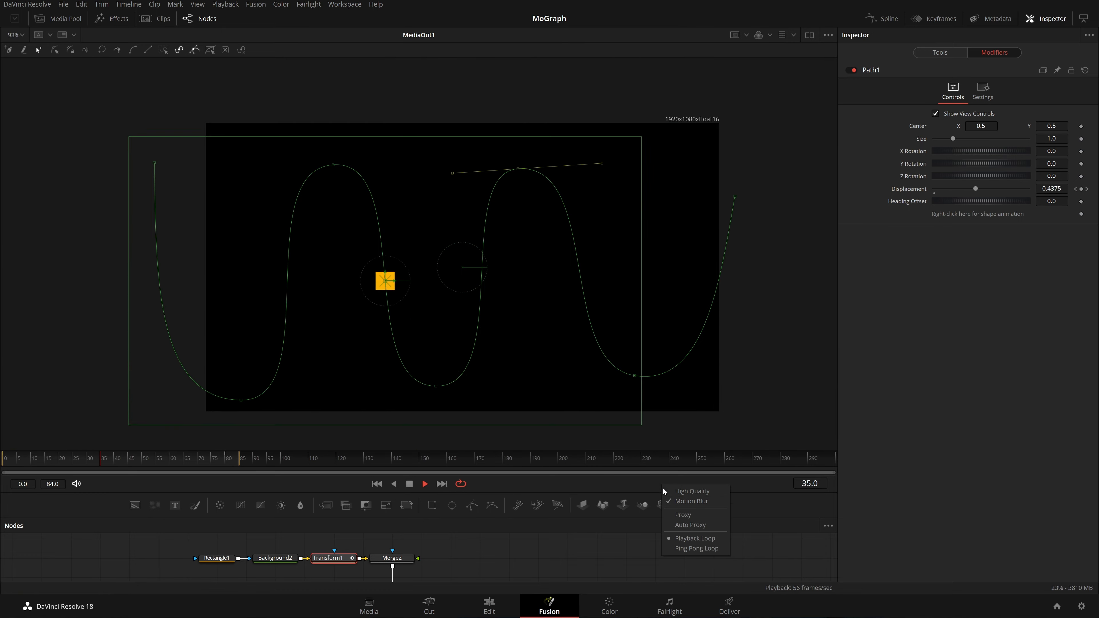
left_click(676, 502)
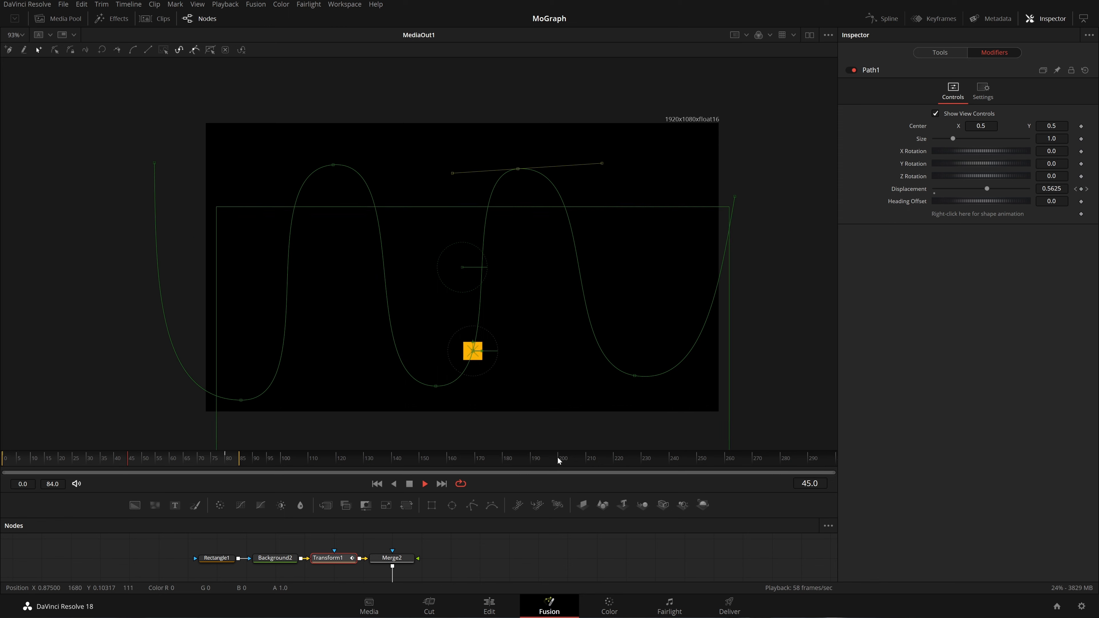
key("space")
Preview the animation with the MediaOut1 node selected, and reselect Transform1.
left_click_drag(442, 565, 355, 532)
left_click(608, 566)
key("space")
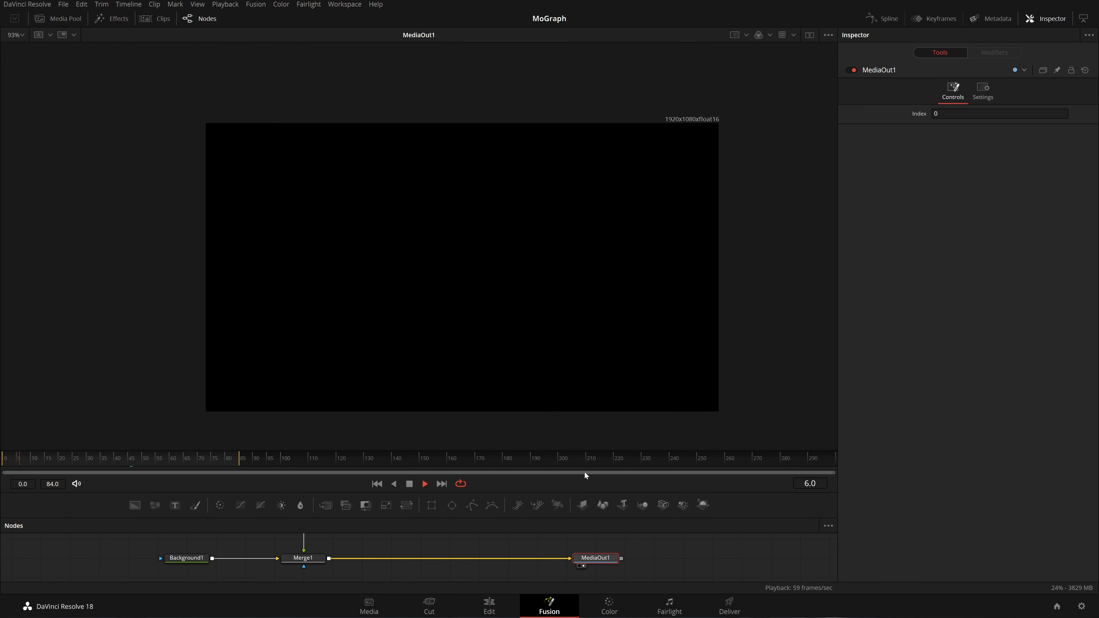
left_click_drag(375, 551, 425, 570)
left_click(320, 558)
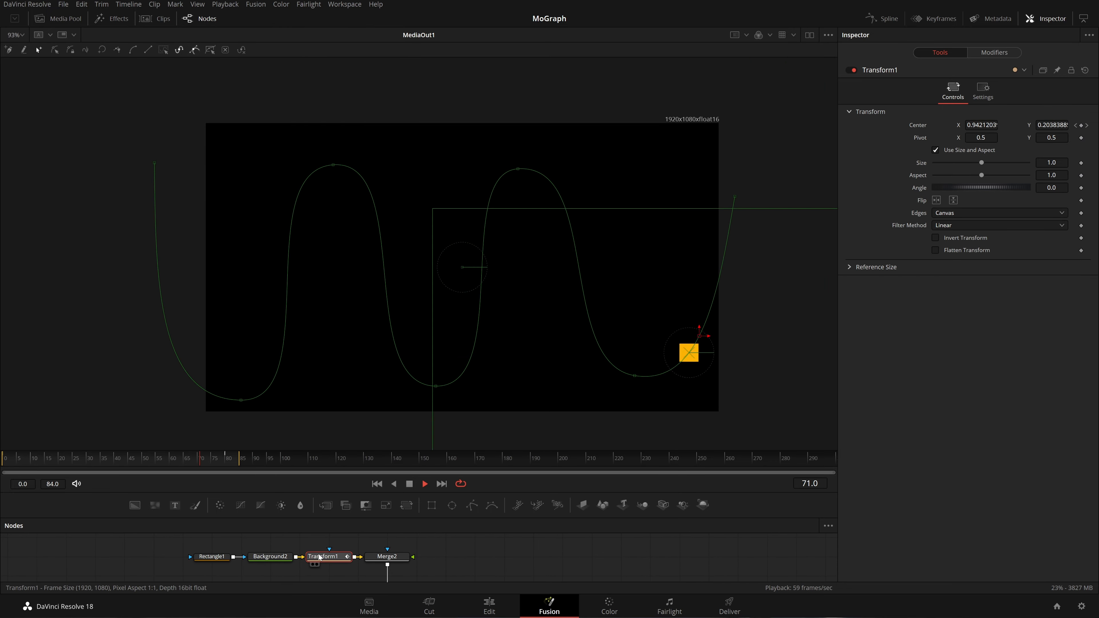
key("space")
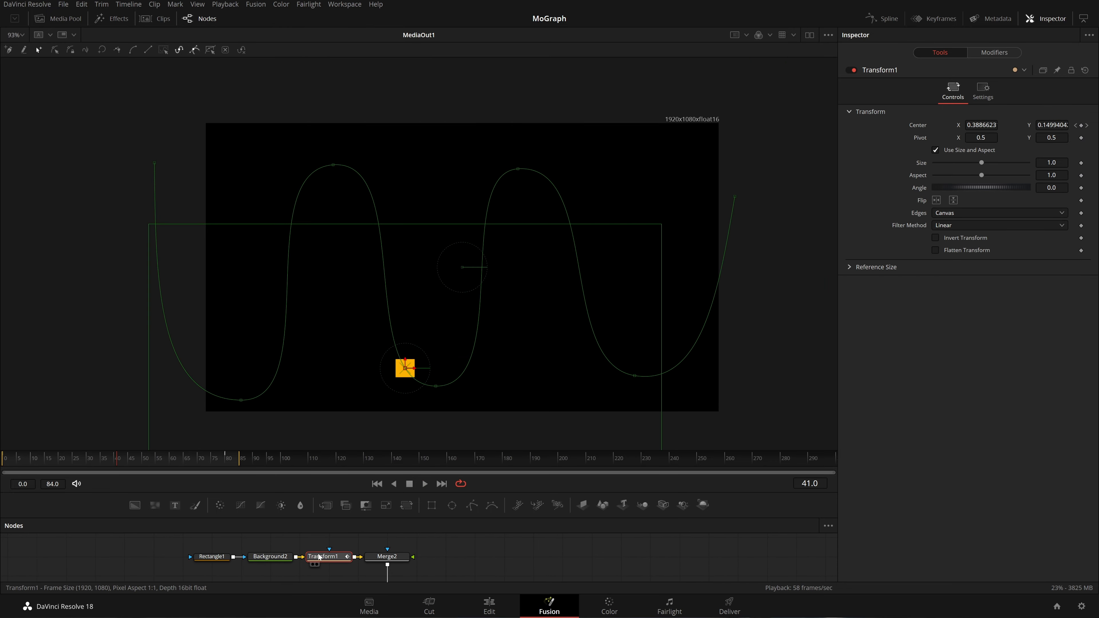
Shift the motion path's first valley toward the frame's near edge, shorten its handles, and fine-tune the second valley's handles.
left_click(241, 399)
left_click_drag(325, 401, 217, 393)
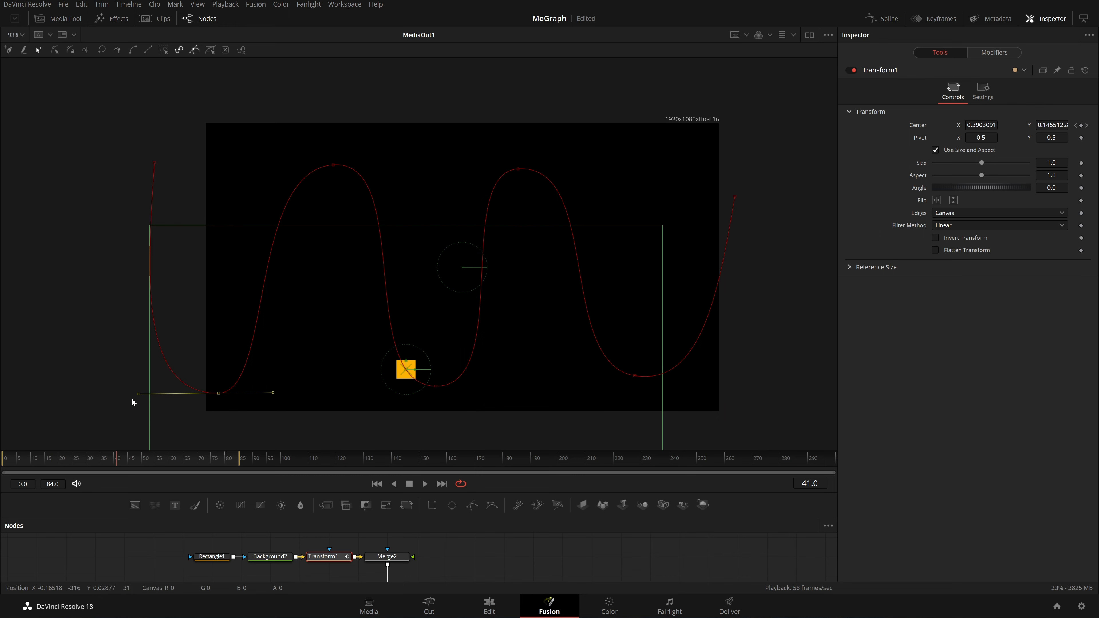
left_click_drag(138, 394, 192, 394)
left_click_drag(278, 391, 219, 399)
left_click(435, 386)
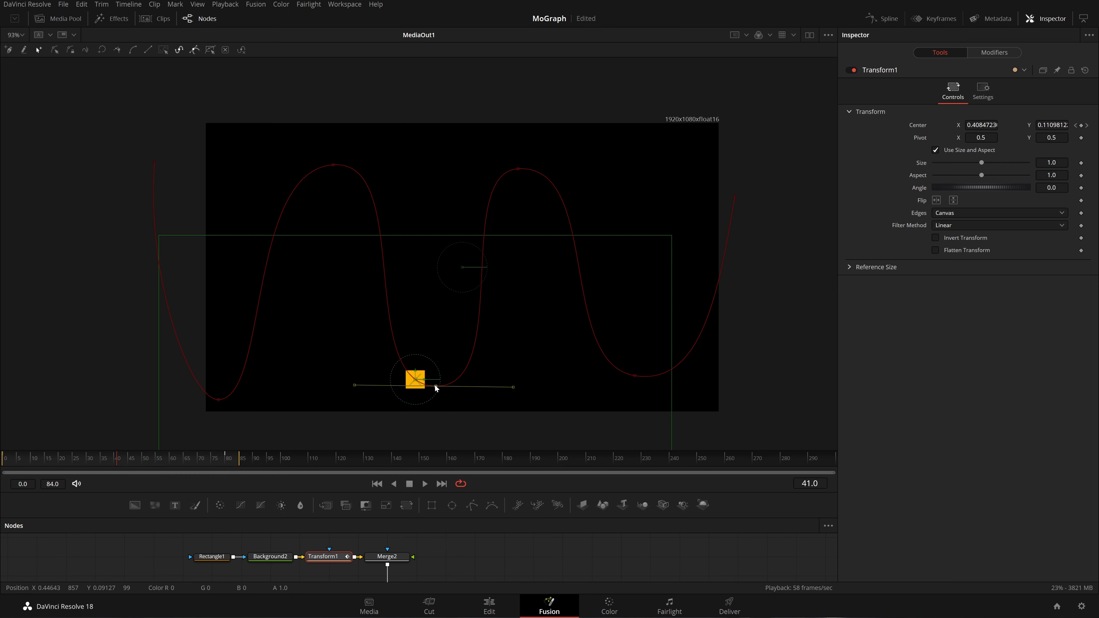
left_click_drag(357, 389, 369, 388)
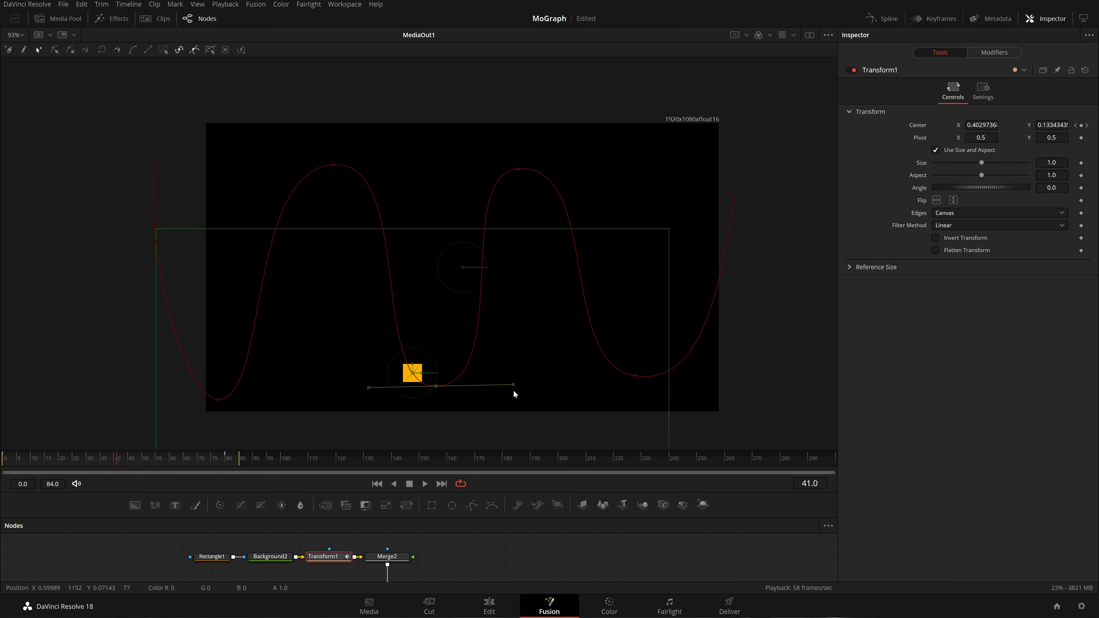
left_click_drag(514, 384, 518, 384)
Flatten the curve at the motion path's end and start points by swinging their inner handles toward the horizontal.
left_click(736, 197)
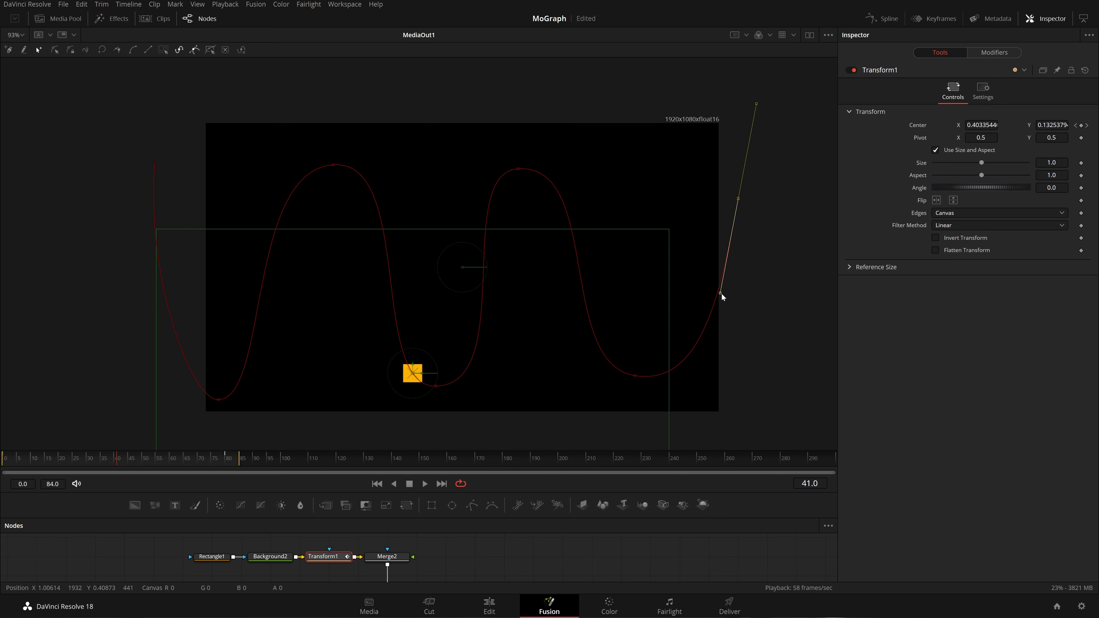
left_click_drag(720, 294, 671, 206)
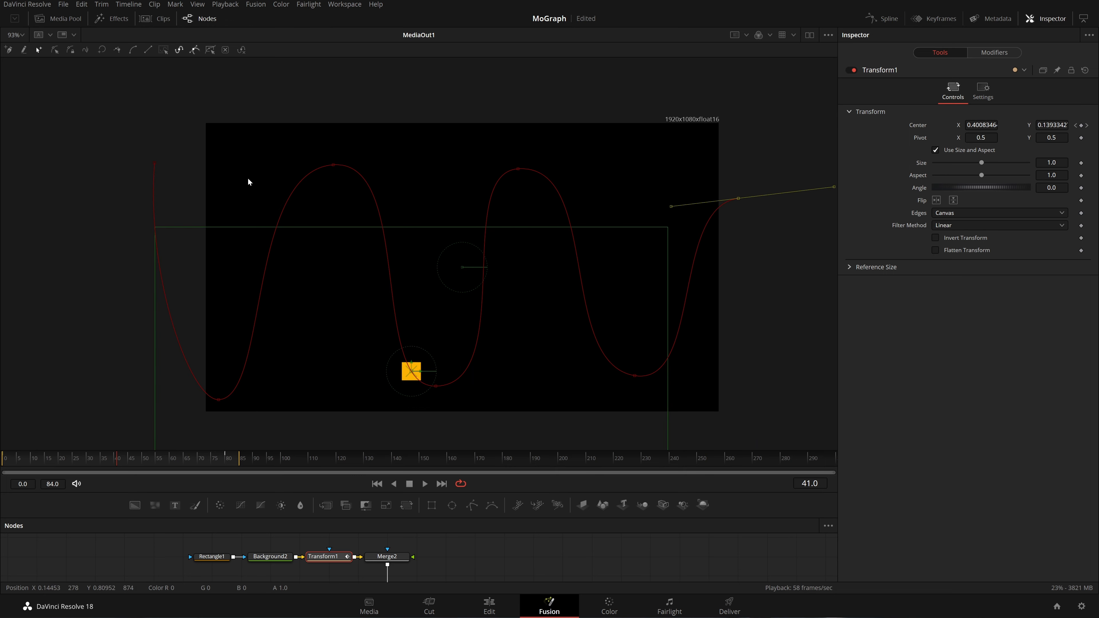
left_click(154, 163)
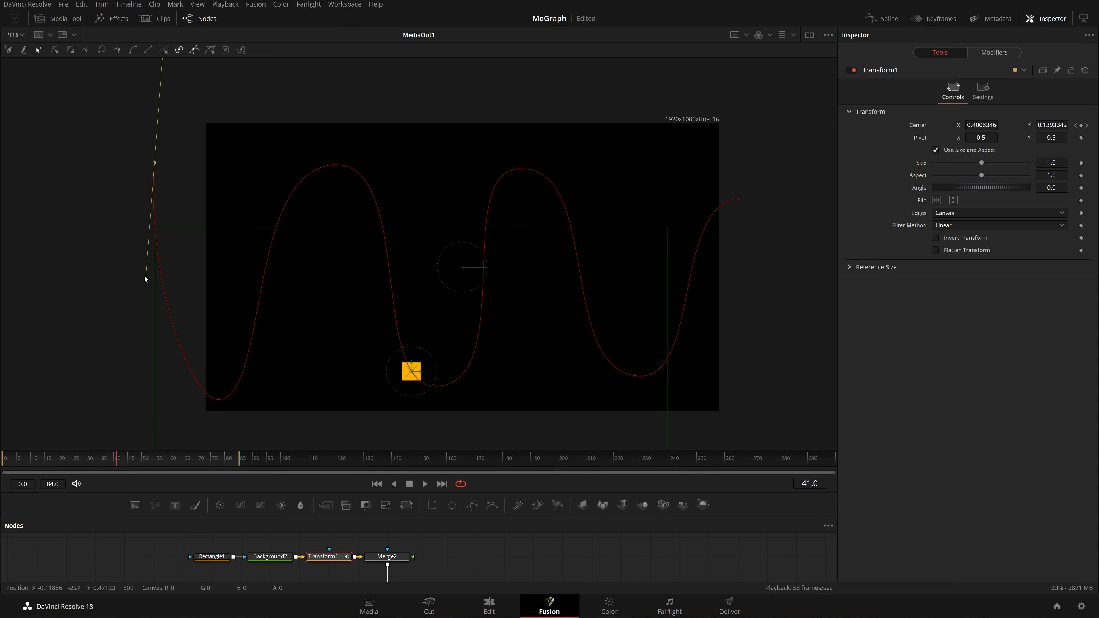
left_click_drag(144, 275, 260, 201)
left_click(155, 163)
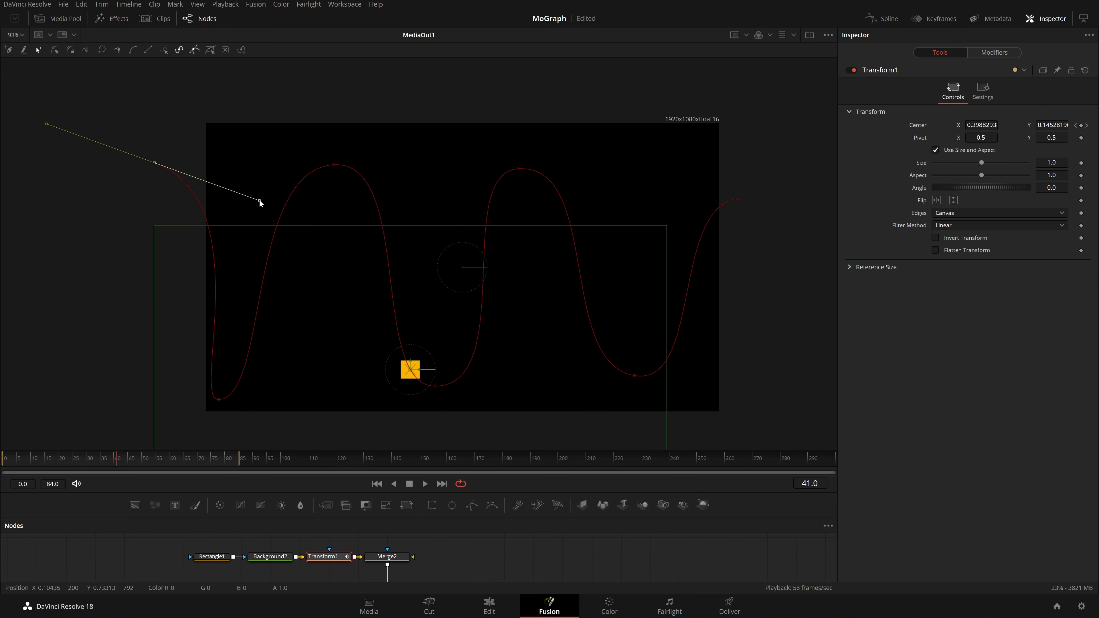
Move the motion path's first valley and first peak further into the frame, and save the project.
left_click_drag(239, 414, 260, 401)
left_click_drag(310, 190, 348, 282)
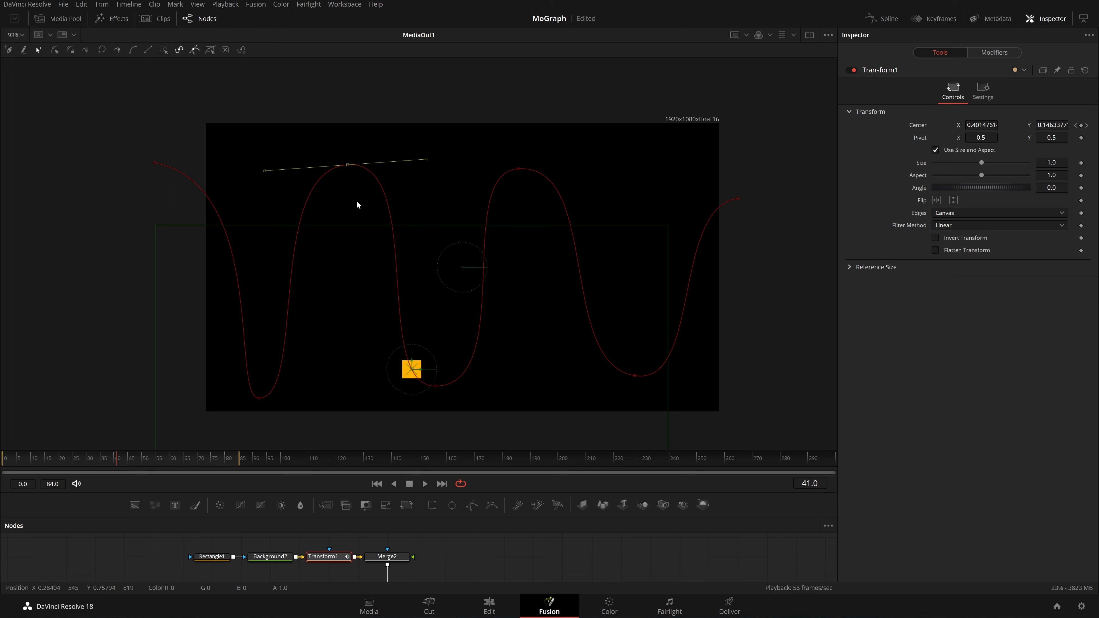
key("ctrl+s")
Play the reshaped path animation from the first frame, and stop the playback.
left_click(376, 484)
key("space")
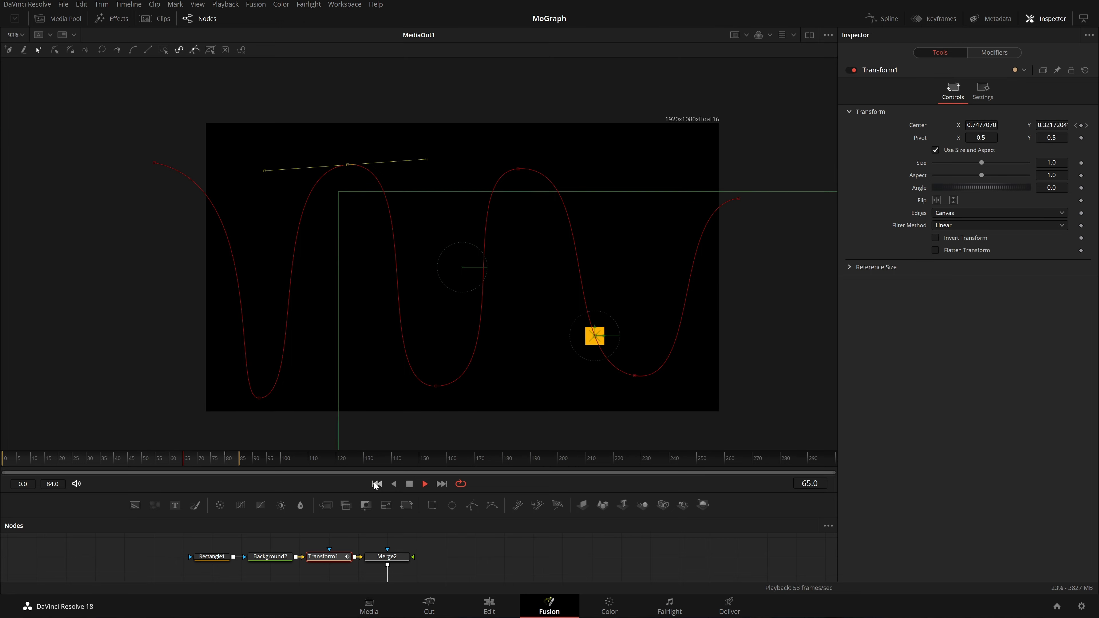
left_click(409, 484)
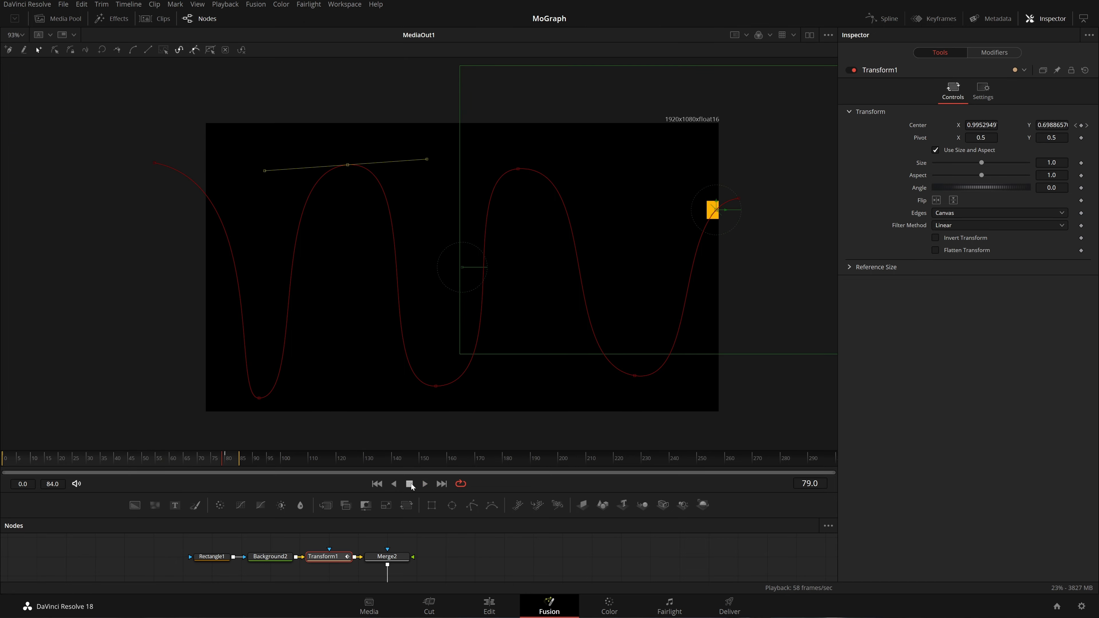
Try rotating the square manually to Angle -37.8 at frame 29 and -14.4 at frame 44, and reset the angle to 0.0.
left_click_drag(195, 460, 80, 460)
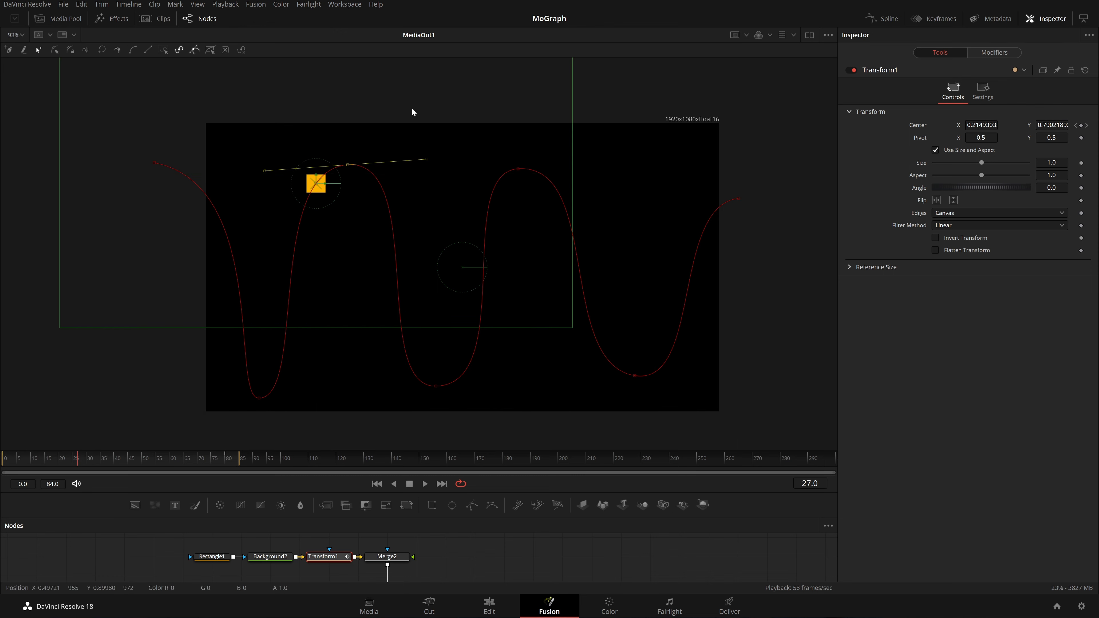
left_click_drag(63, 460, 81, 460)
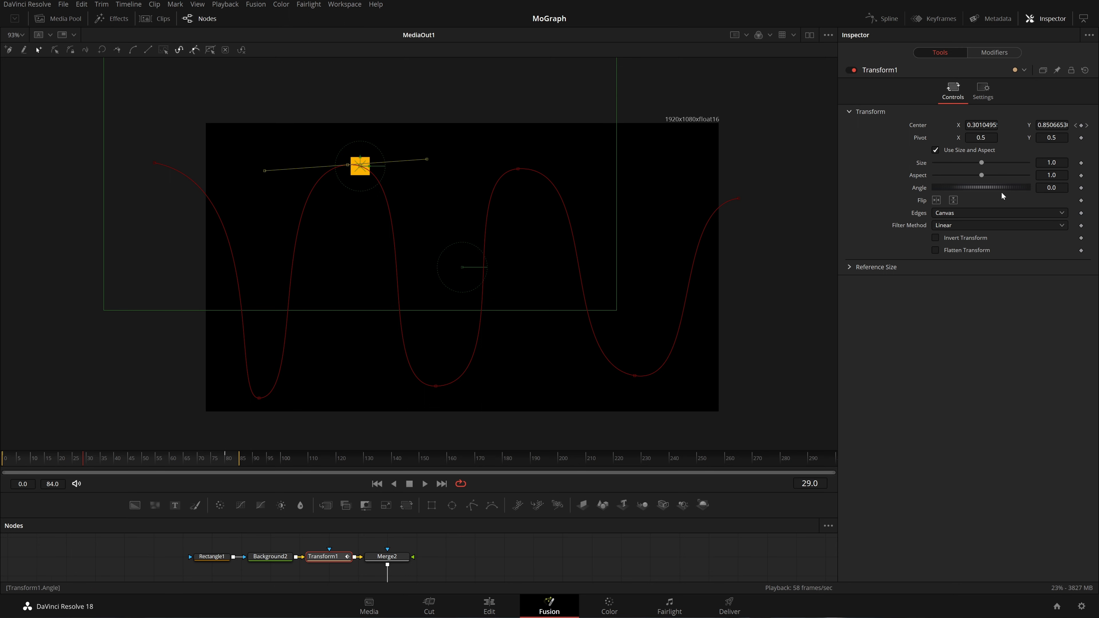
left_click_drag(981, 187, 965, 187)
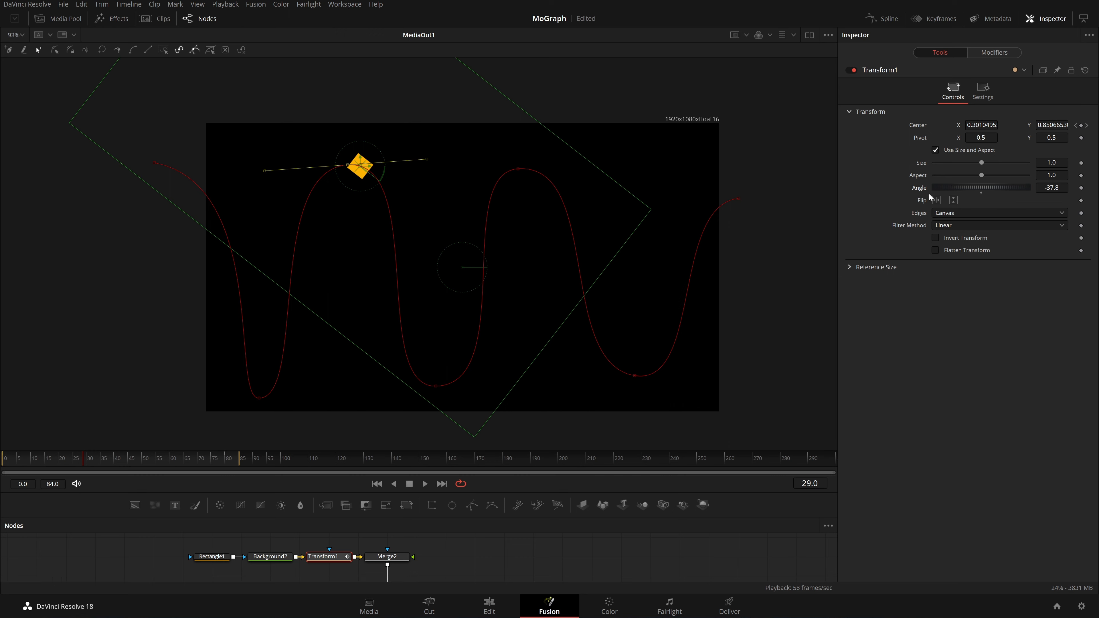
left_click(98, 461)
left_click_drag(98, 461, 125, 466)
left_click_drag(995, 187, 1007, 200)
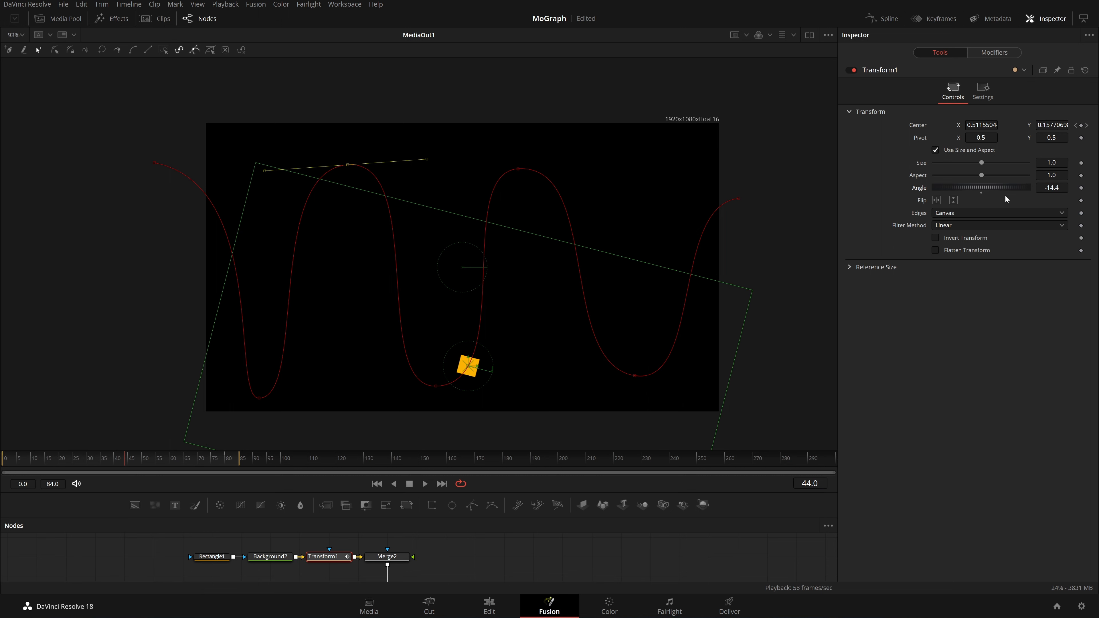
left_click(982, 192)
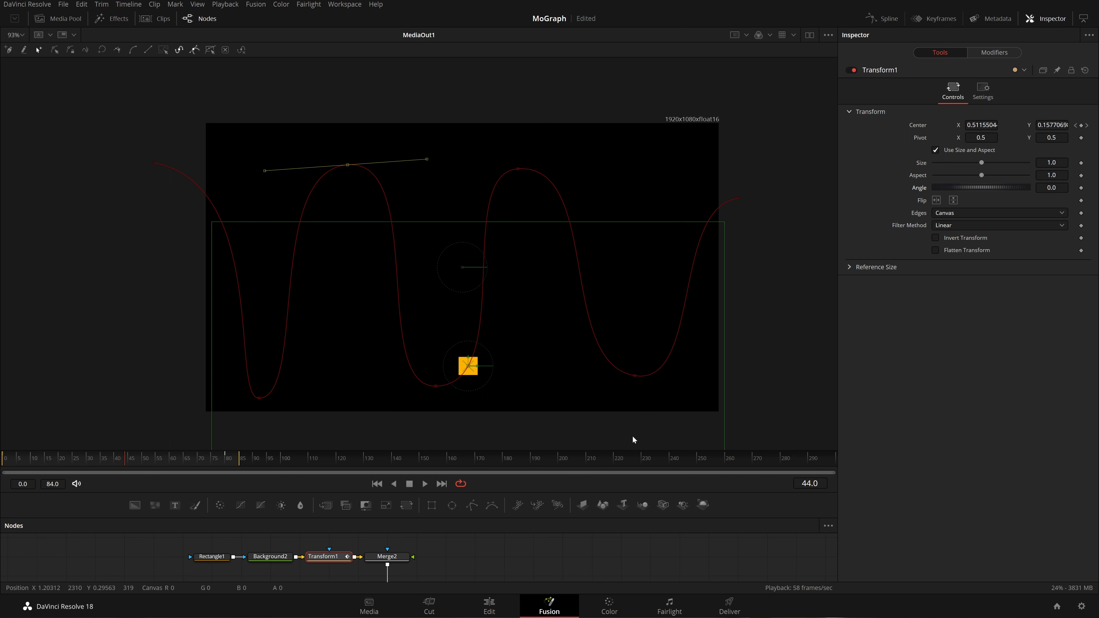
Play the animation from the first frame to frame 31, and connect Transform1's Angle to Path1's Heading.
left_click(373, 484)
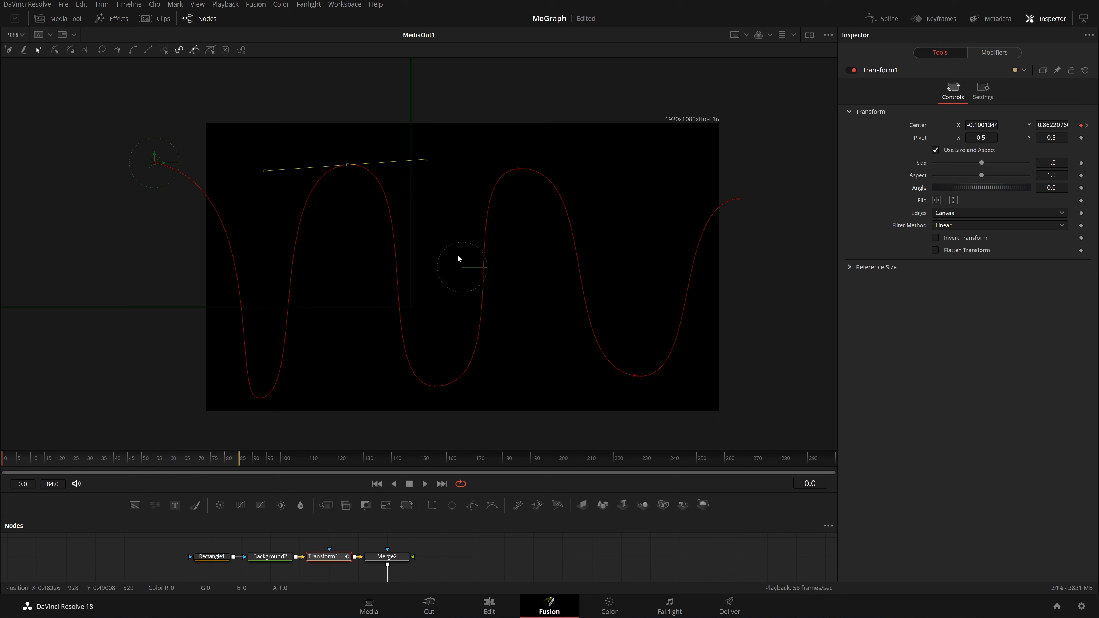
key("space")
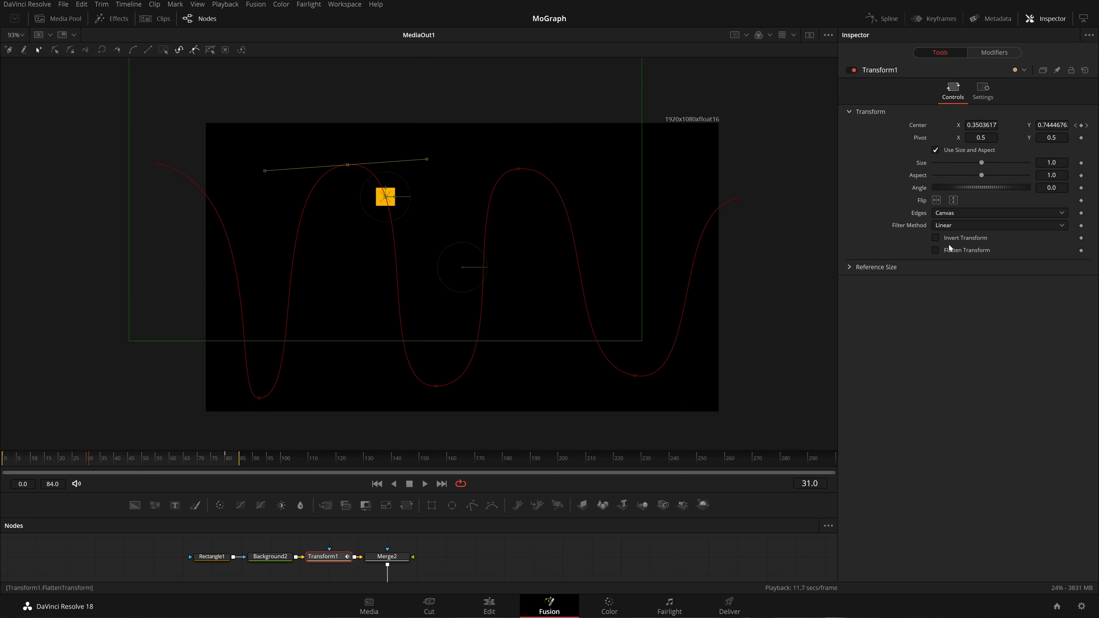
right_click(922, 188)
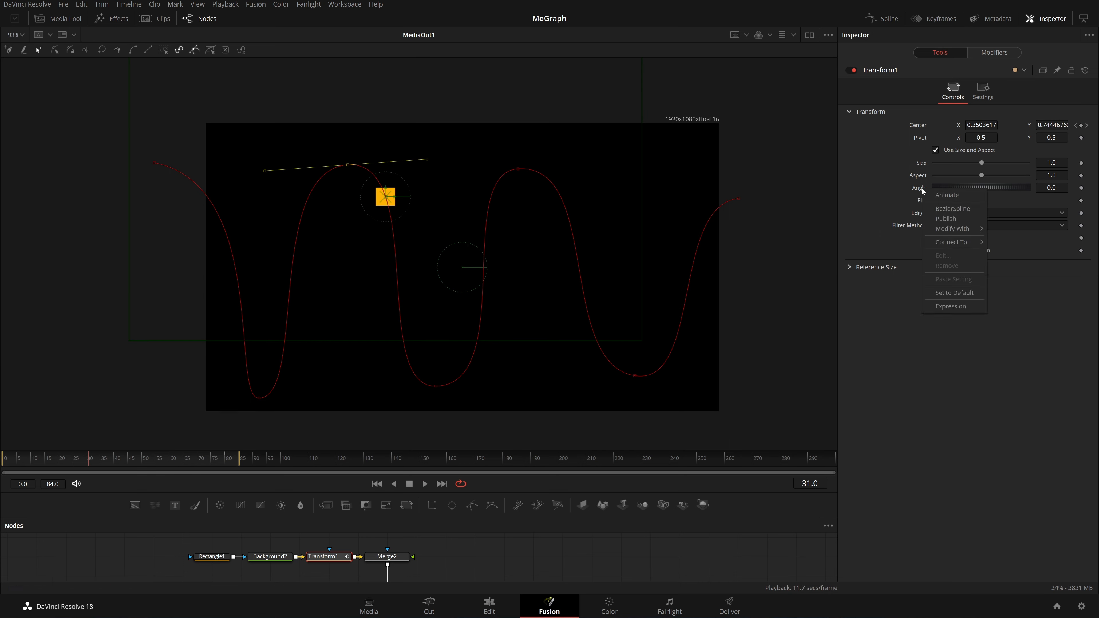
mouse_move(958, 240)
mouse_move(996, 242)
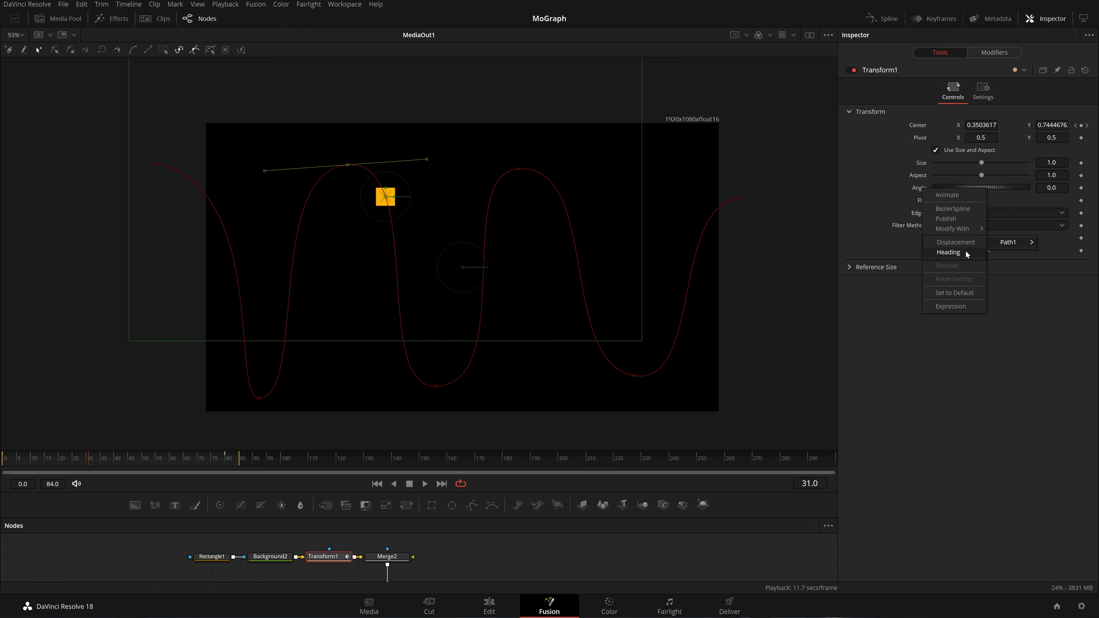
left_click(949, 253)
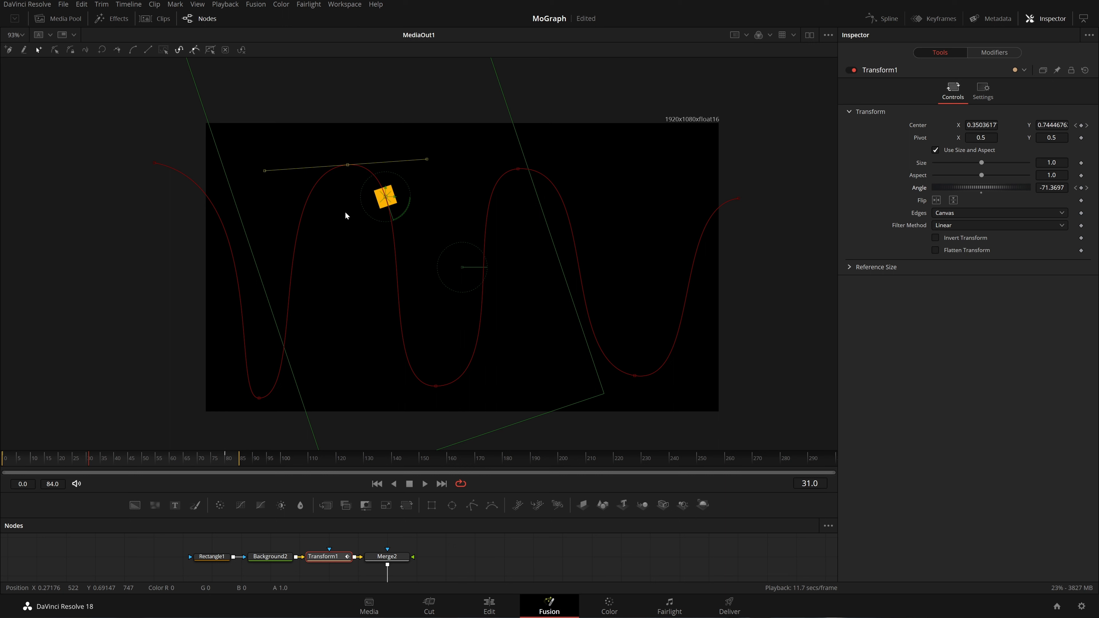
Play the heading-driven animation from the first frame with no node selected, to check how the square turns along the path.
left_click(377, 484)
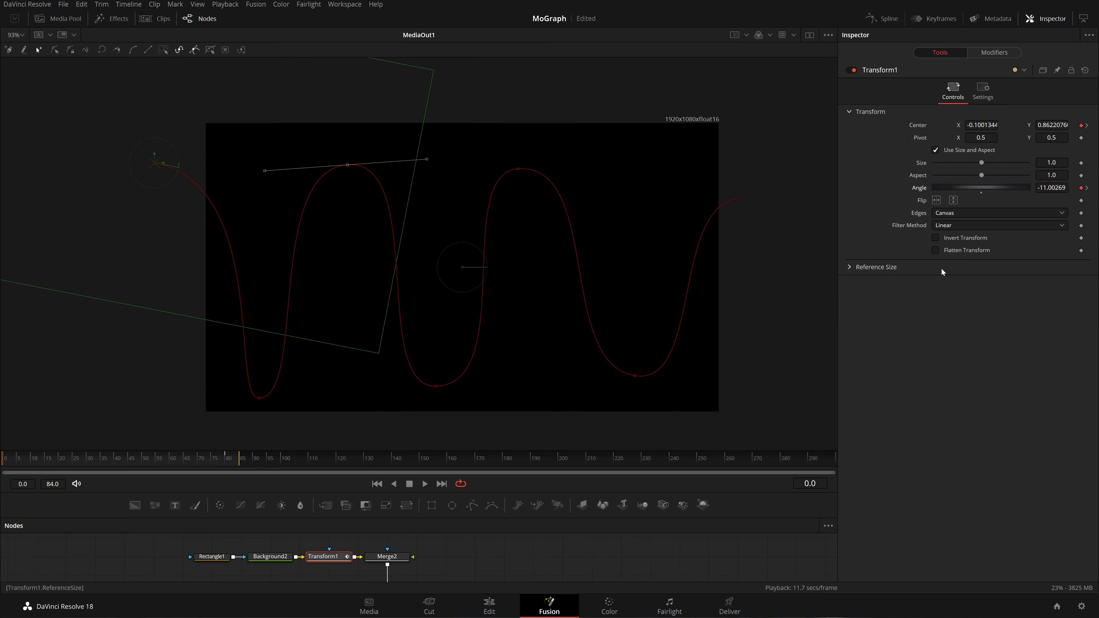
key("space")
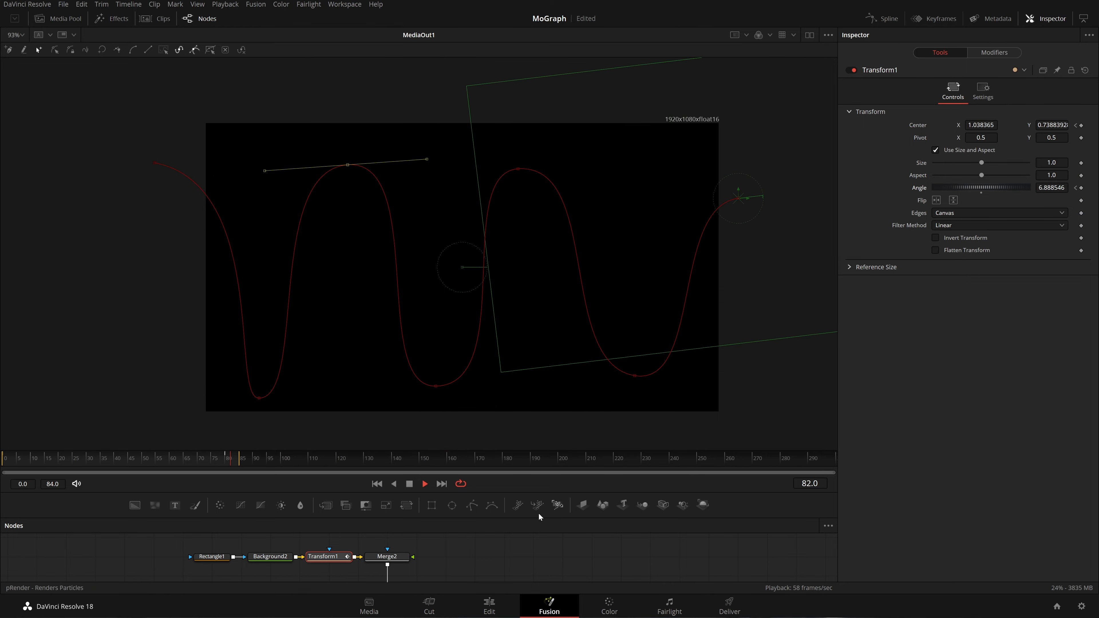
left_click_drag(490, 562, 444, 520)
left_click(352, 559)
left_click_drag(559, 577, 464, 592)
left_click(549, 550)
left_click(626, 546)
left_click_drag(587, 556, 605, 596)
left_click_drag(559, 567, 598, 590)
left_click_drag(510, 553, 546, 545)
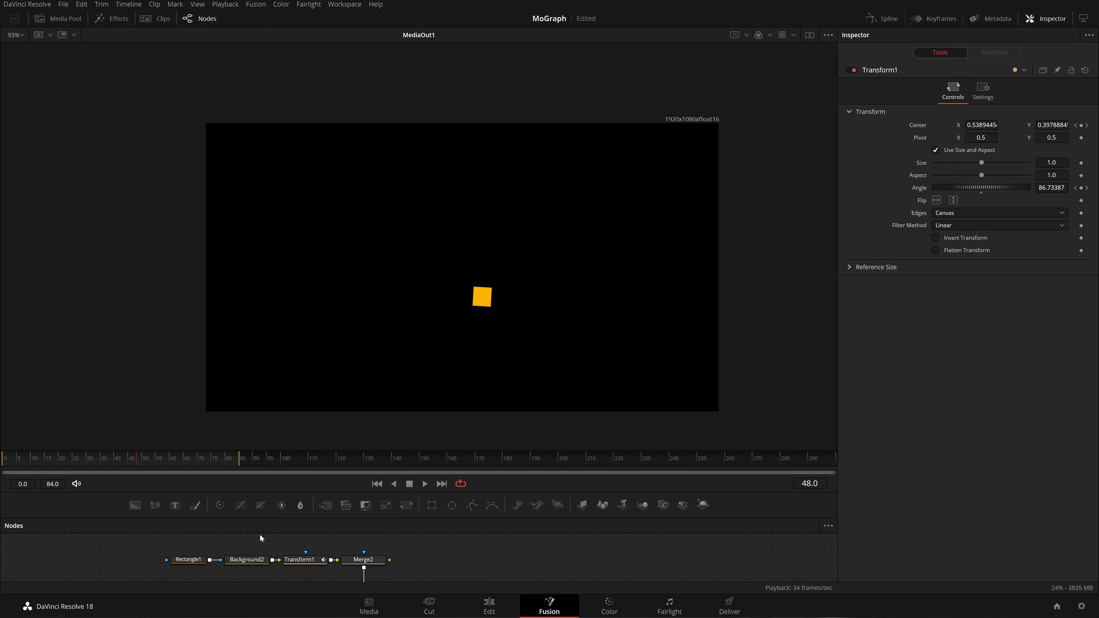
Extend the render range to frame 109 and move Path1's final Displacement keyframe, value 1.0, to frame 100.
key("space")
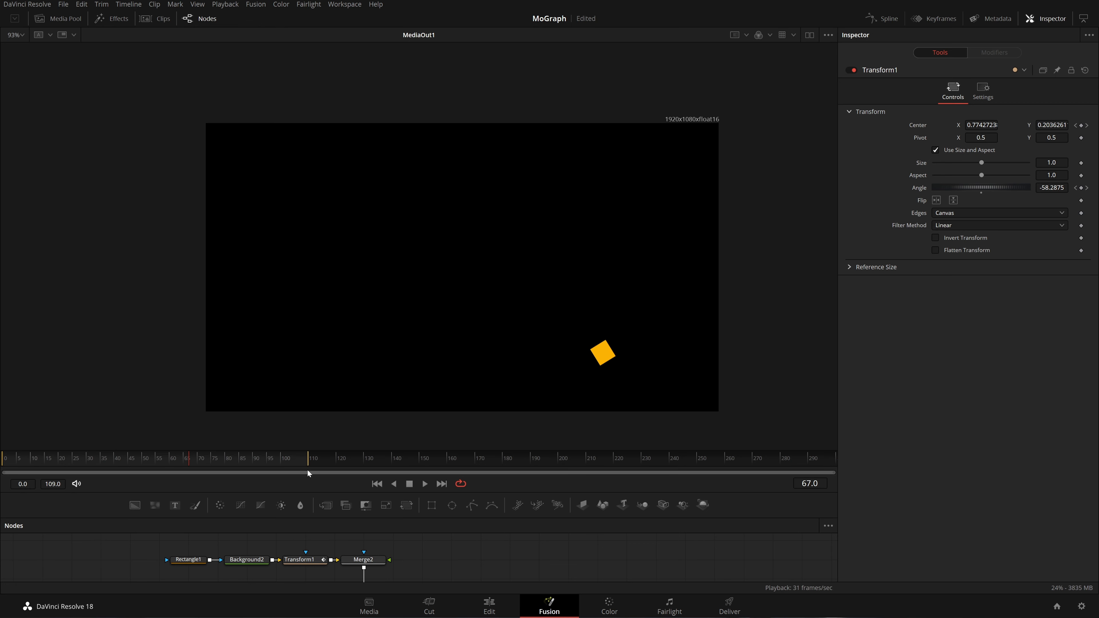
left_click(248, 560)
left_click(203, 559)
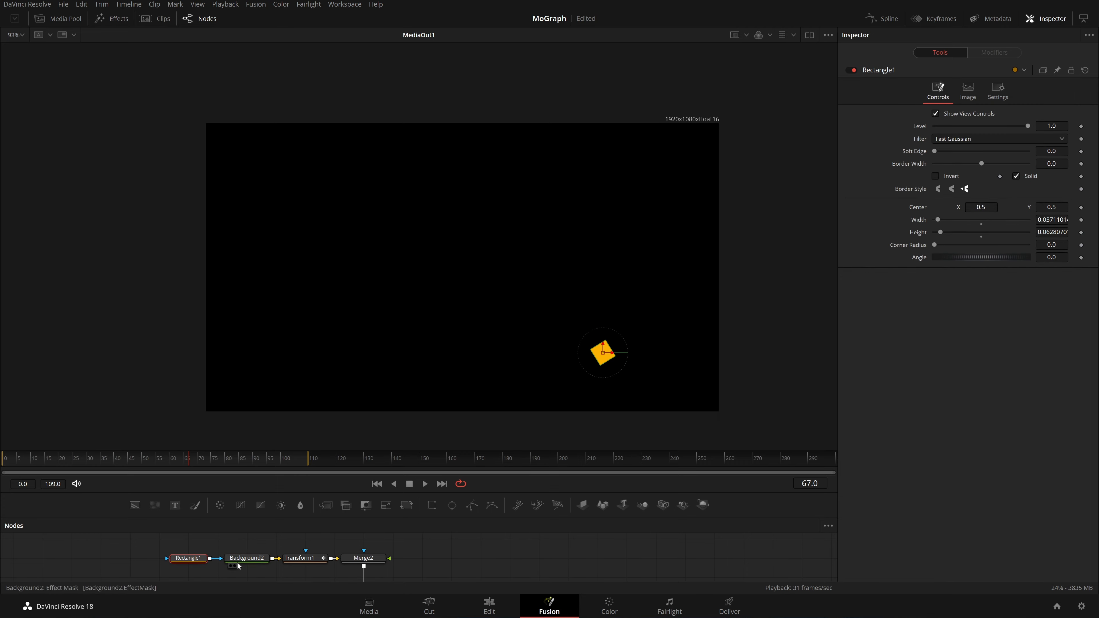
left_click(314, 558)
left_click(225, 461)
left_click_drag(225, 465, 261, 472)
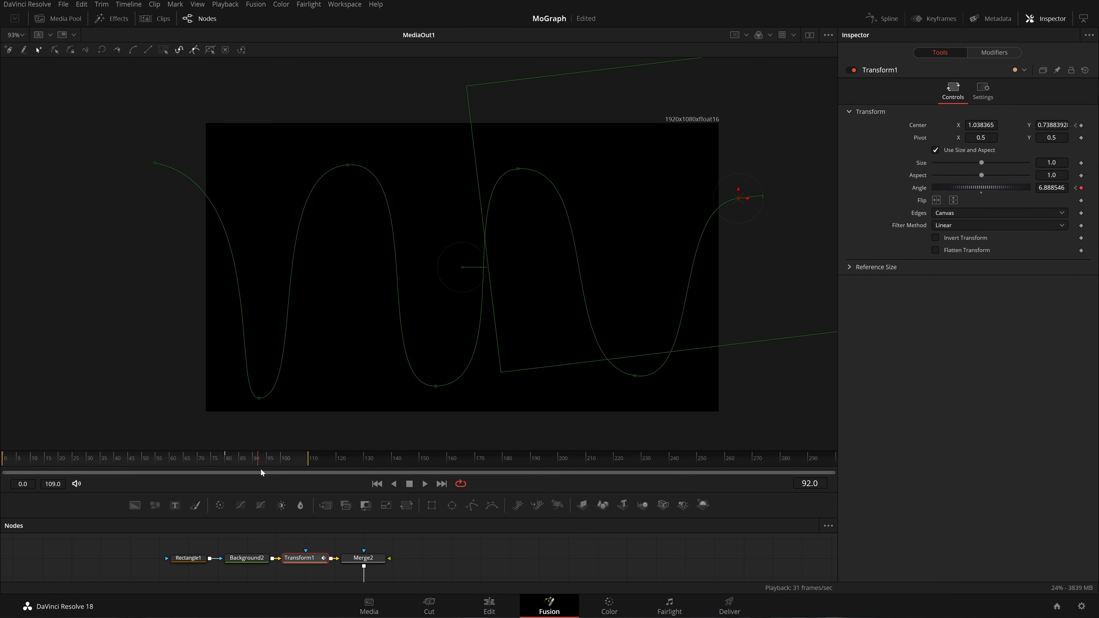
left_click(996, 54)
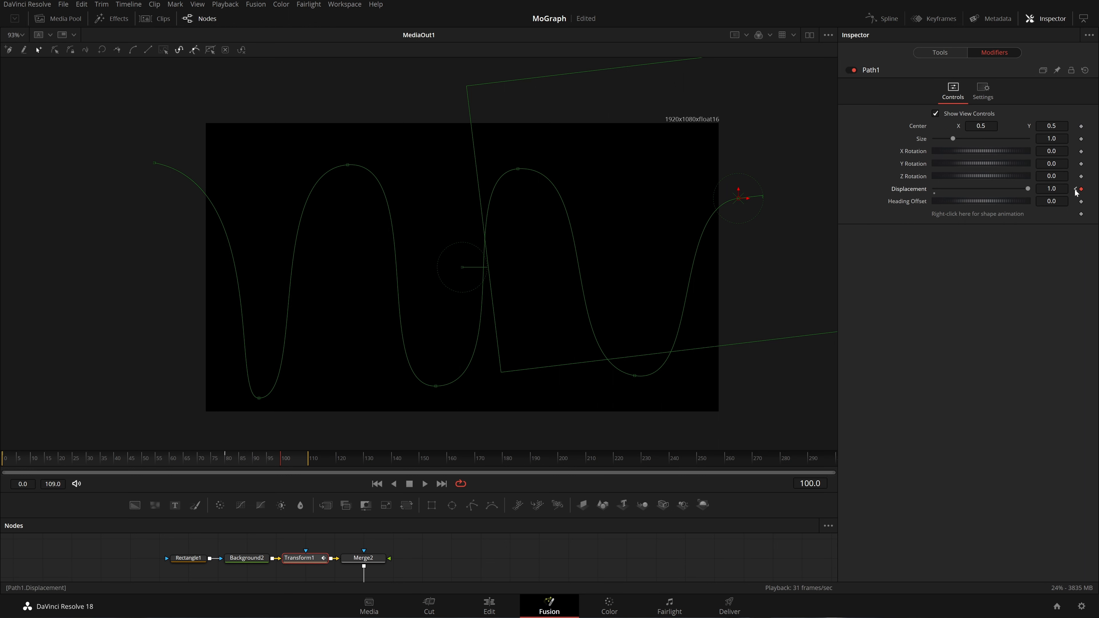
left_click(1082, 190)
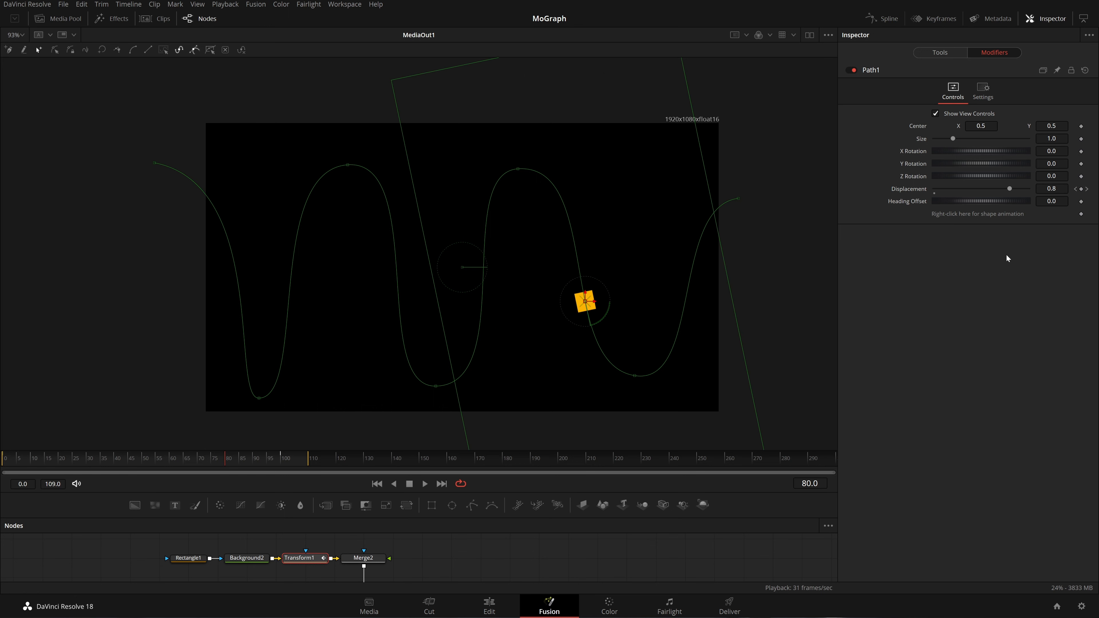
Play the slowed animation from the first frame with the path overlay hidden, and stop the playback.
left_click(375, 486)
left_click_drag(399, 559, 298, 520)
left_click(612, 551)
key("space")
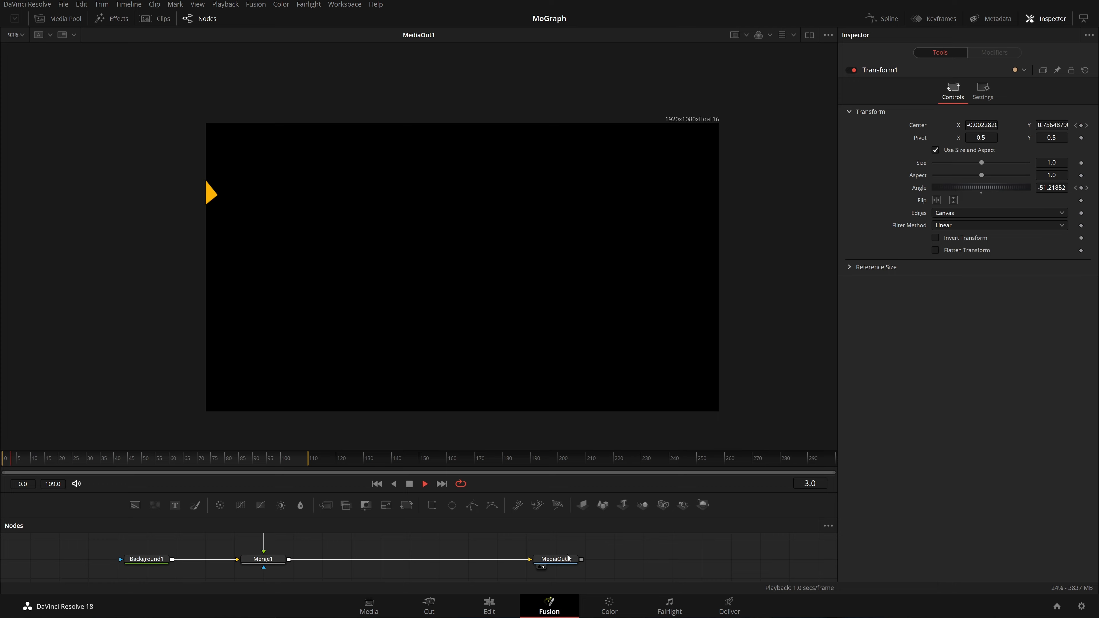
left_click_drag(412, 553, 464, 569)
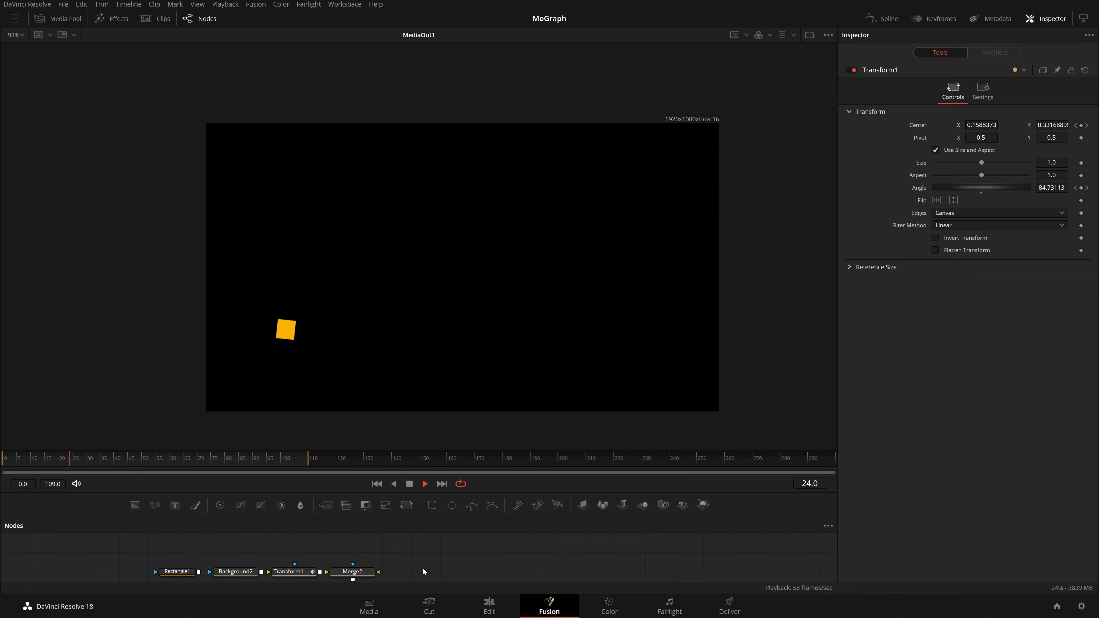
left_click_drag(422, 568, 453, 561)
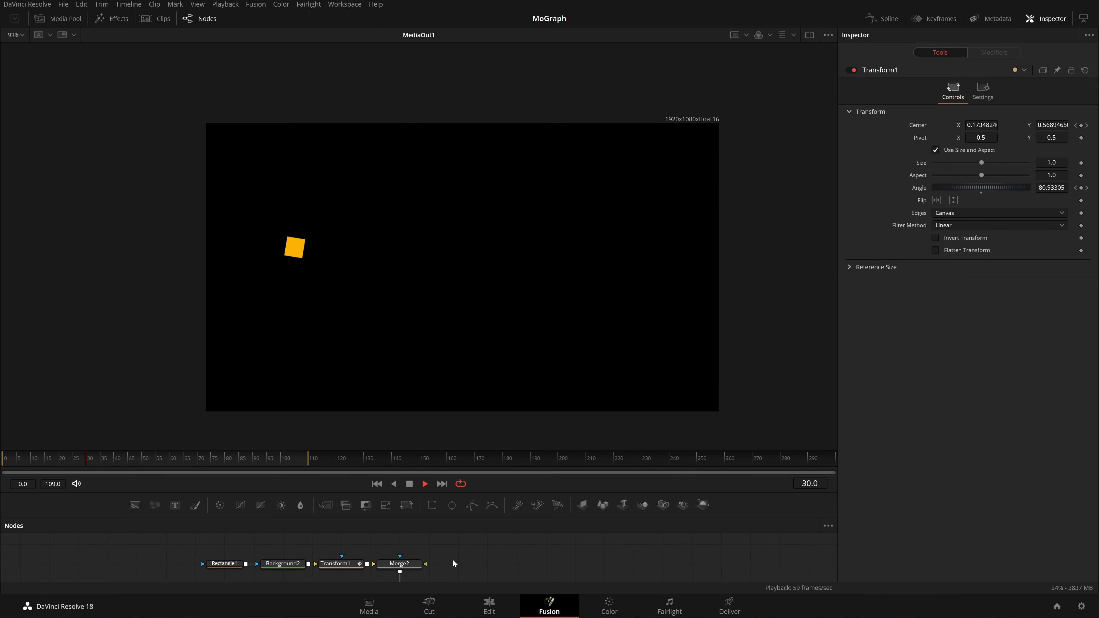
key("space")
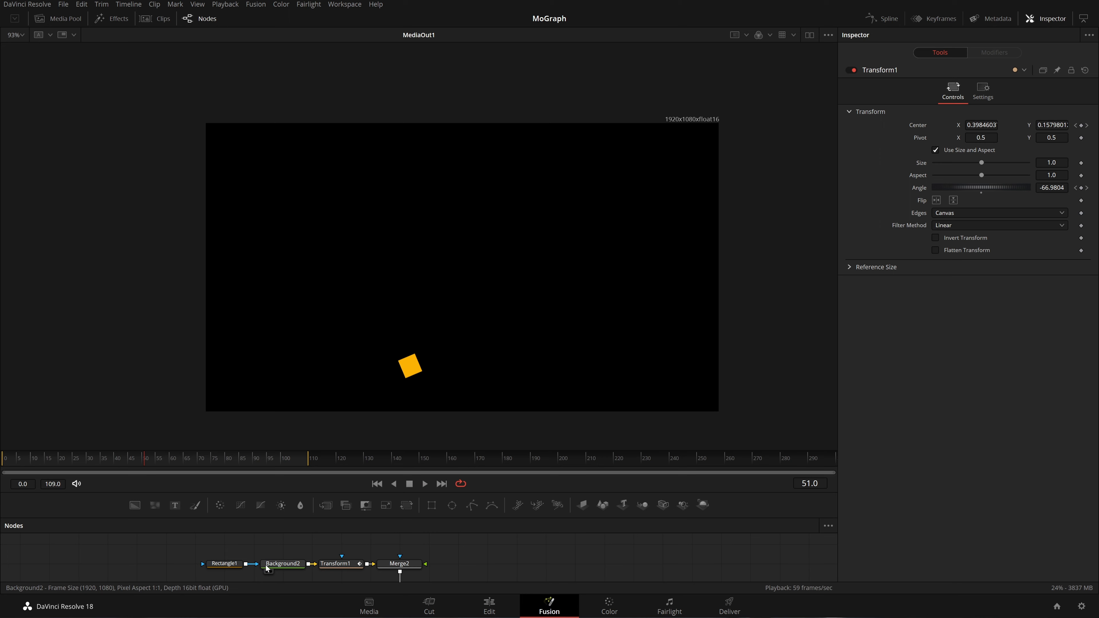
Try a Corner Radius of 0.267 on the Rectangle1 mask, and play the animation.
left_click(225, 564)
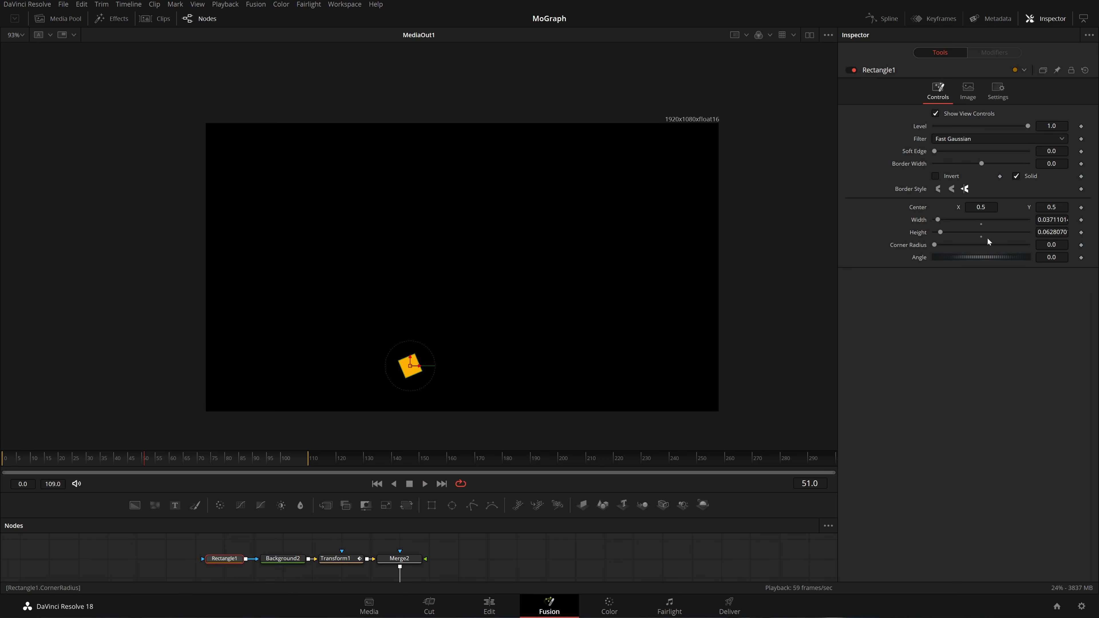
left_click_drag(937, 244, 960, 248)
left_click(405, 559)
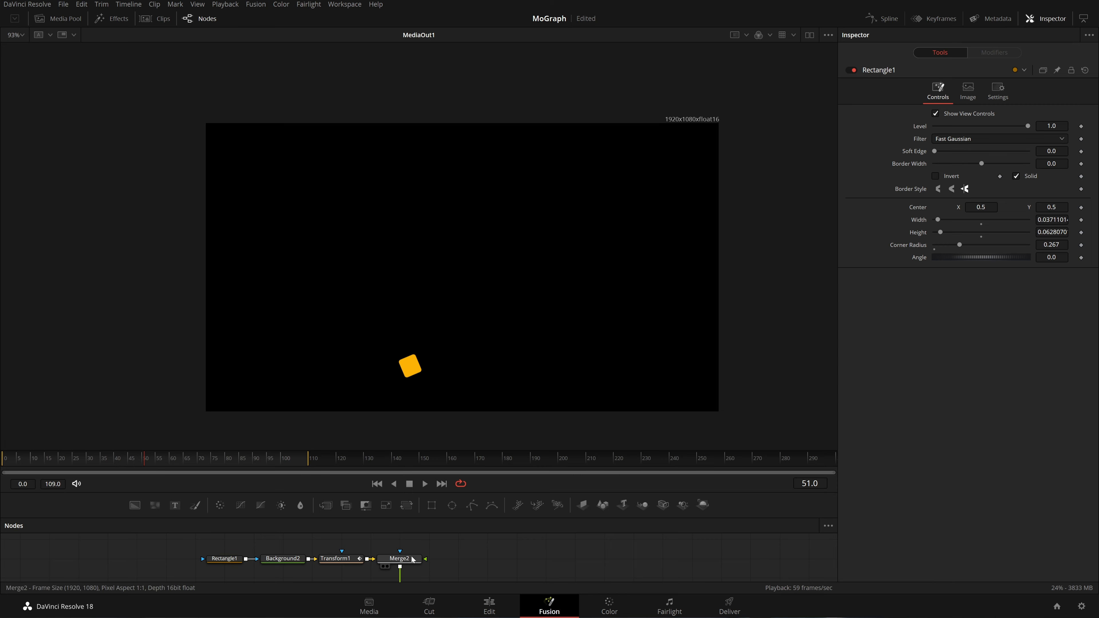
left_click(440, 550)
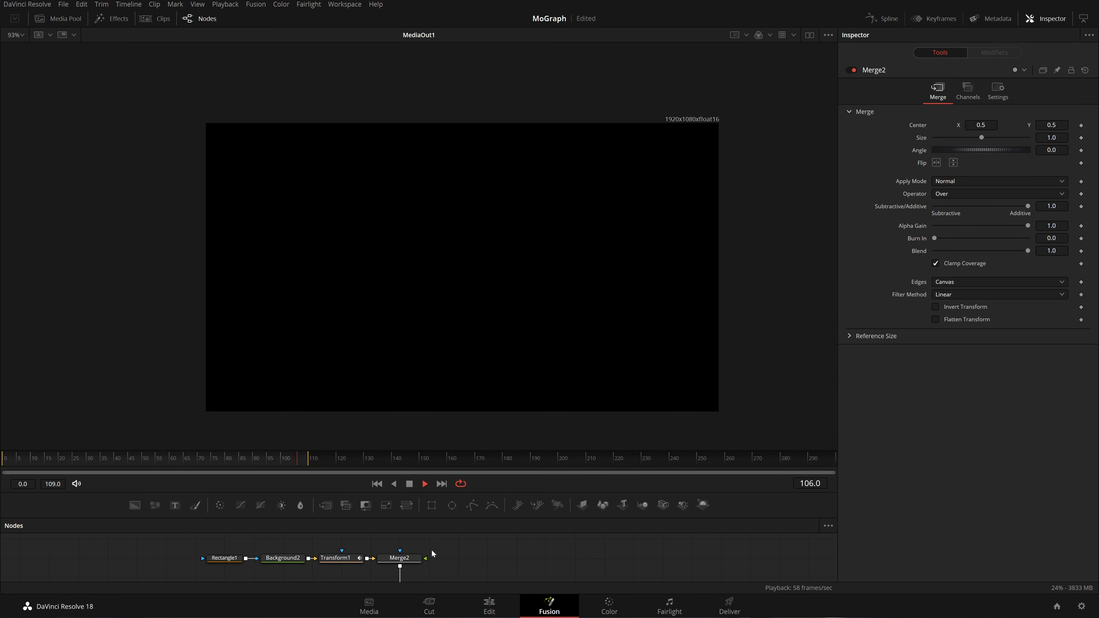
Turn the square into a circle by setting Rectangle1's Corner Radius to 1.0, and play the result.
left_click(229, 561)
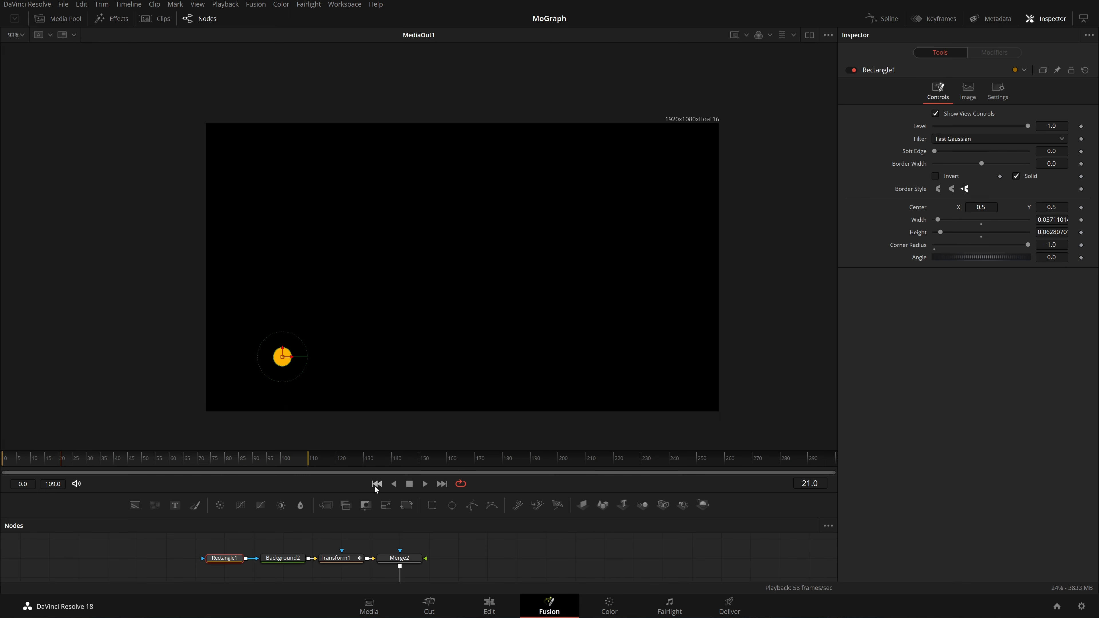
left_click(445, 552)
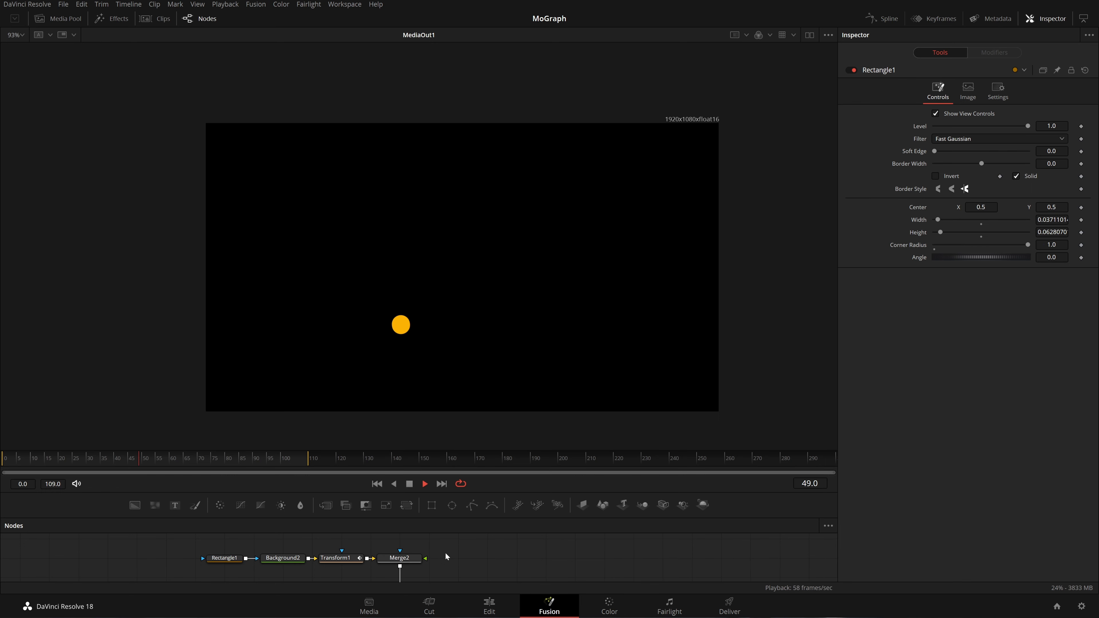
left_click(216, 561)
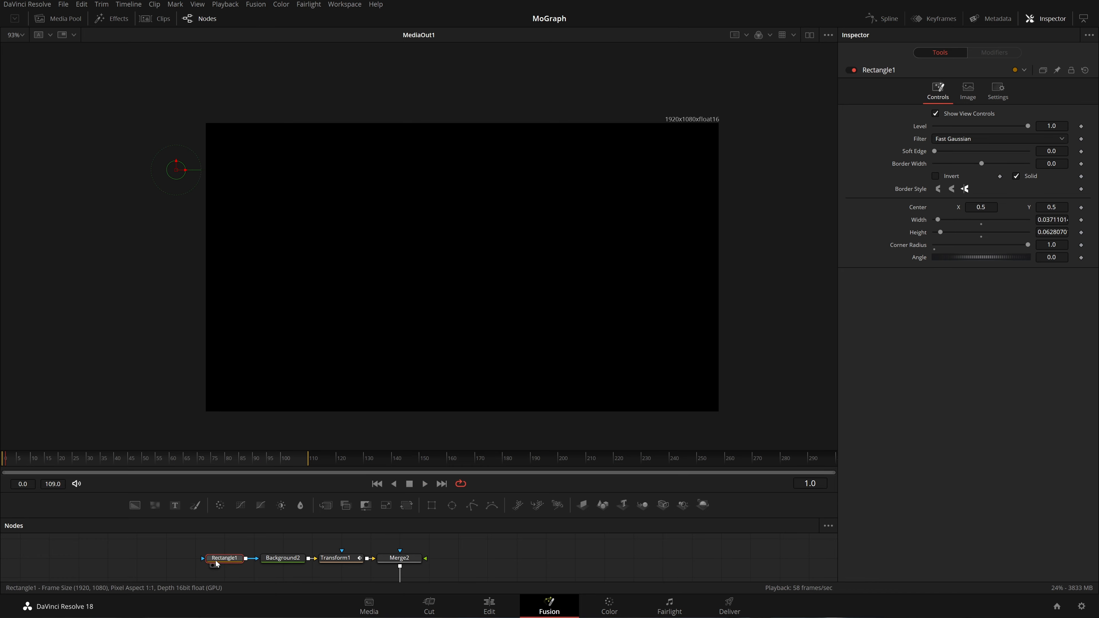
Try Motion Blur with Quality 9 on Merge2, and play the animation from the first frame.
left_click_drag(482, 565, 372, 561)
left_click(362, 553)
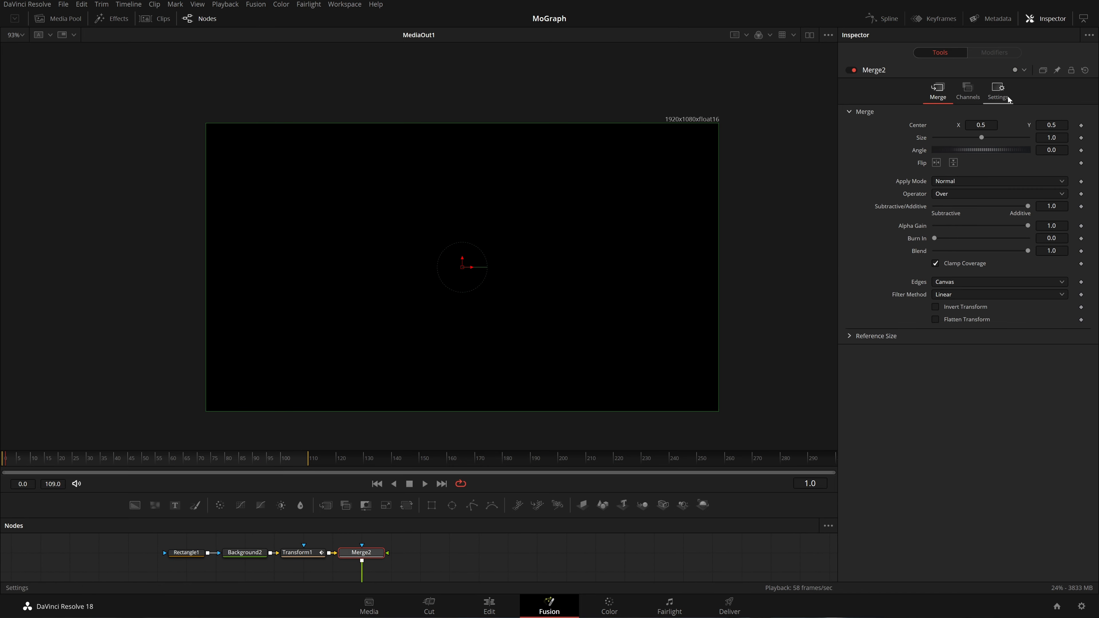
left_click(998, 91)
left_click(959, 217)
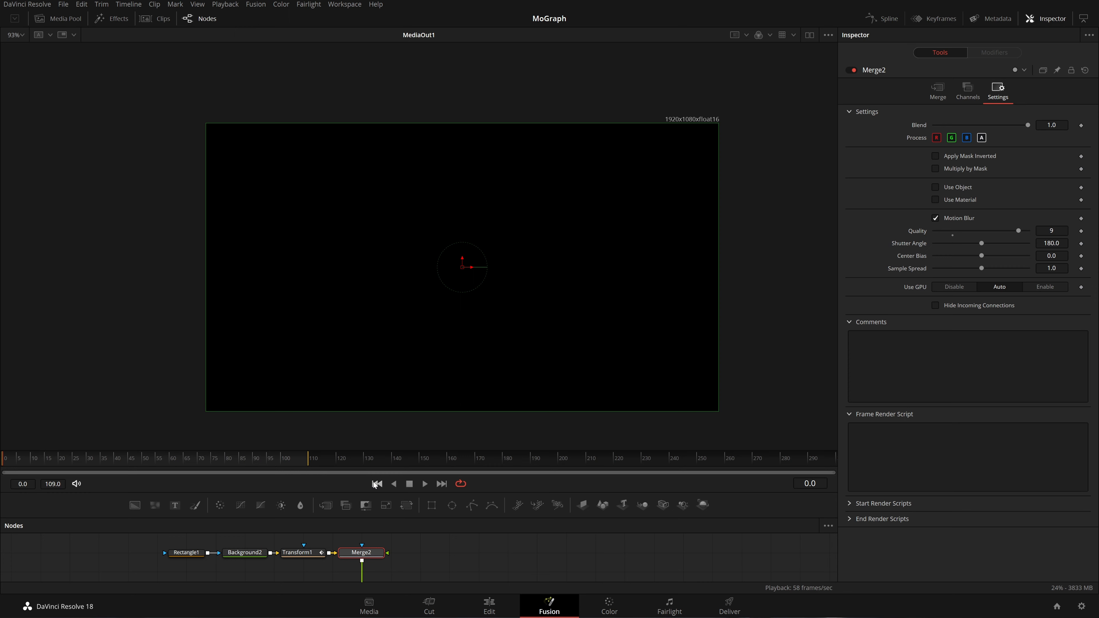
key("space")
Try Motion Blur with Quality 8 on Merge1 while the animation plays.
left_click_drag(406, 562, 369, 531)
left_click(332, 557)
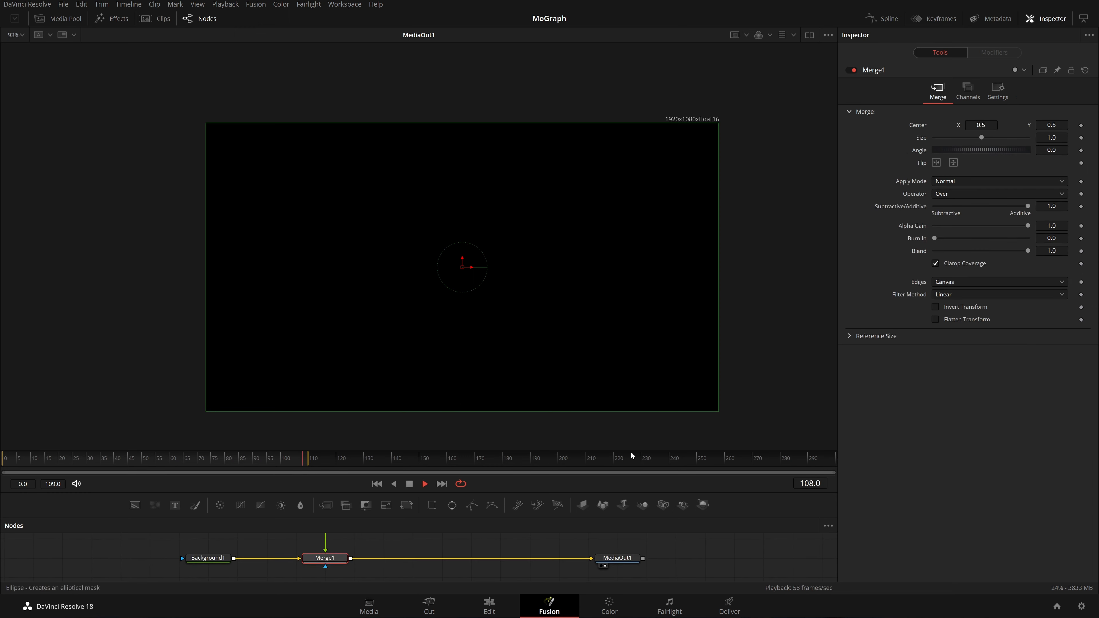
left_click(998, 91)
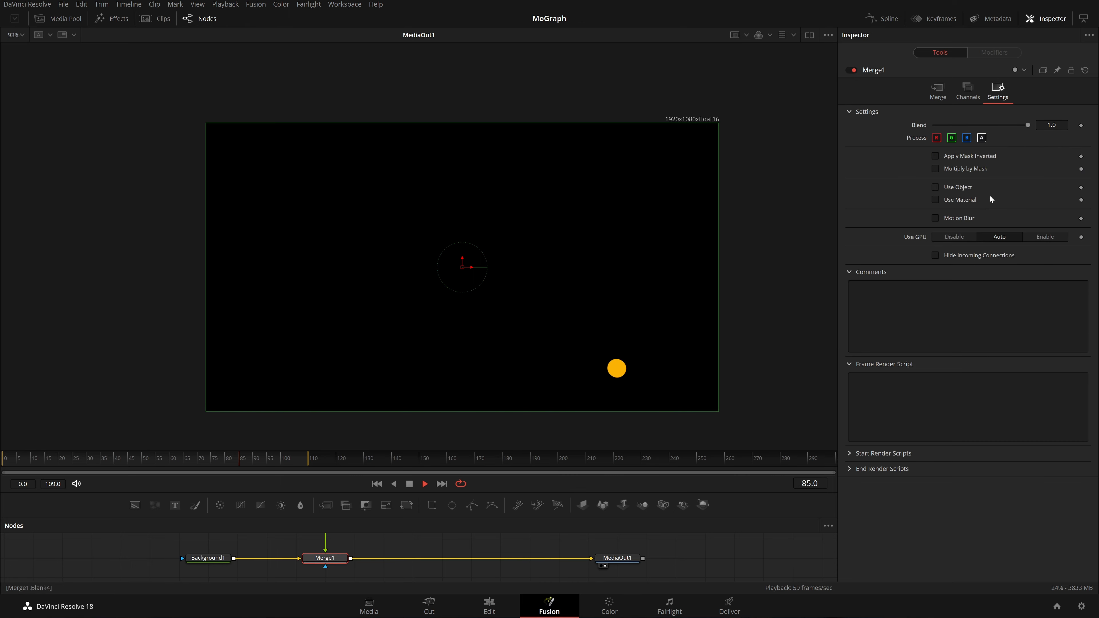
left_click(952, 216)
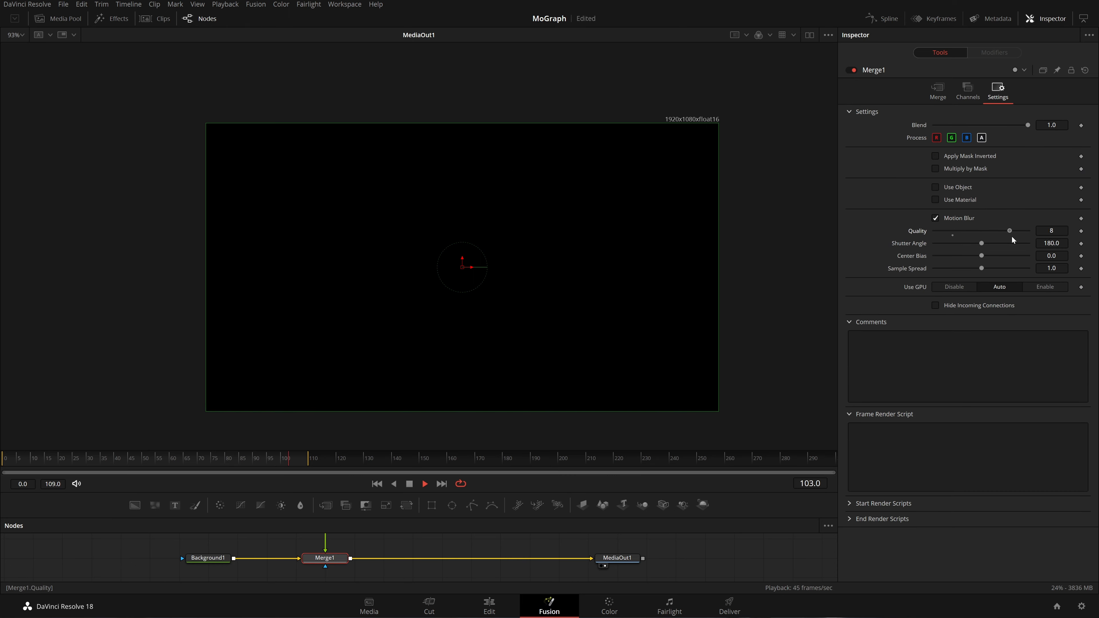
left_click_drag(377, 538, 428, 547)
left_click_drag(436, 545, 461, 543)
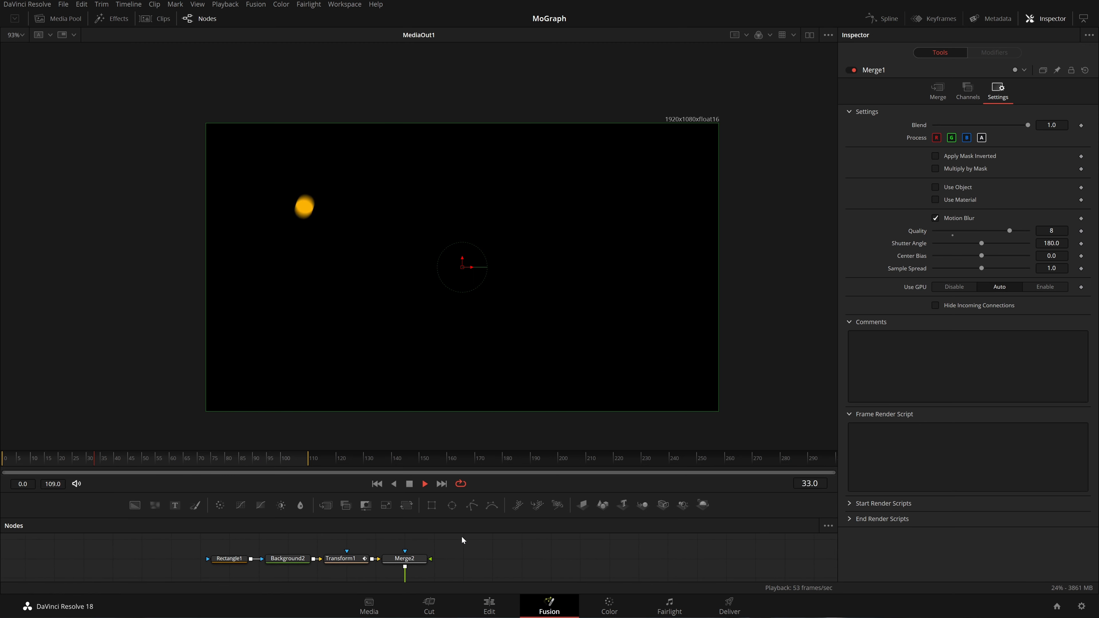
Switch off Motion Blur on both Merge1 and Merge2, and replay the animation up to frame 73.
left_click(409, 484)
left_click(966, 218)
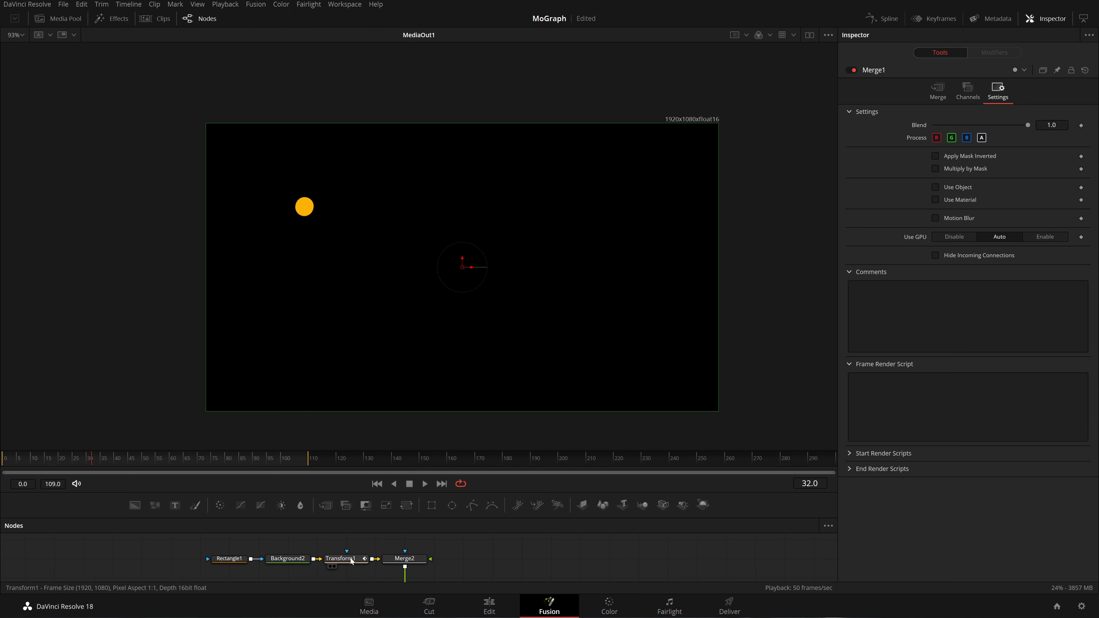
left_click(405, 560)
left_click(955, 220)
key("space")
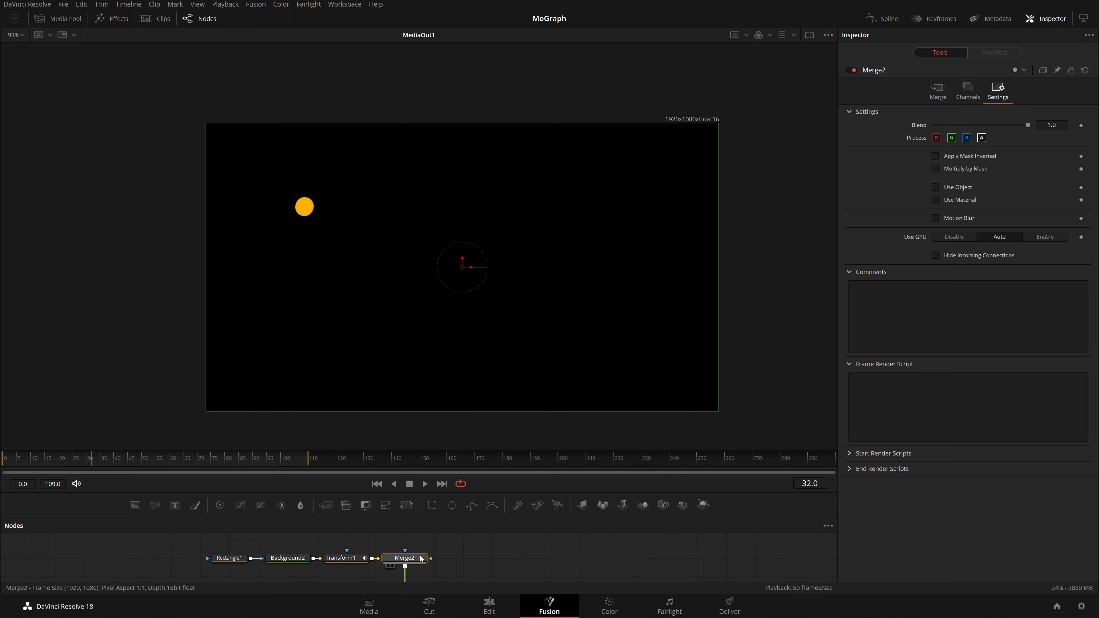
key("space")
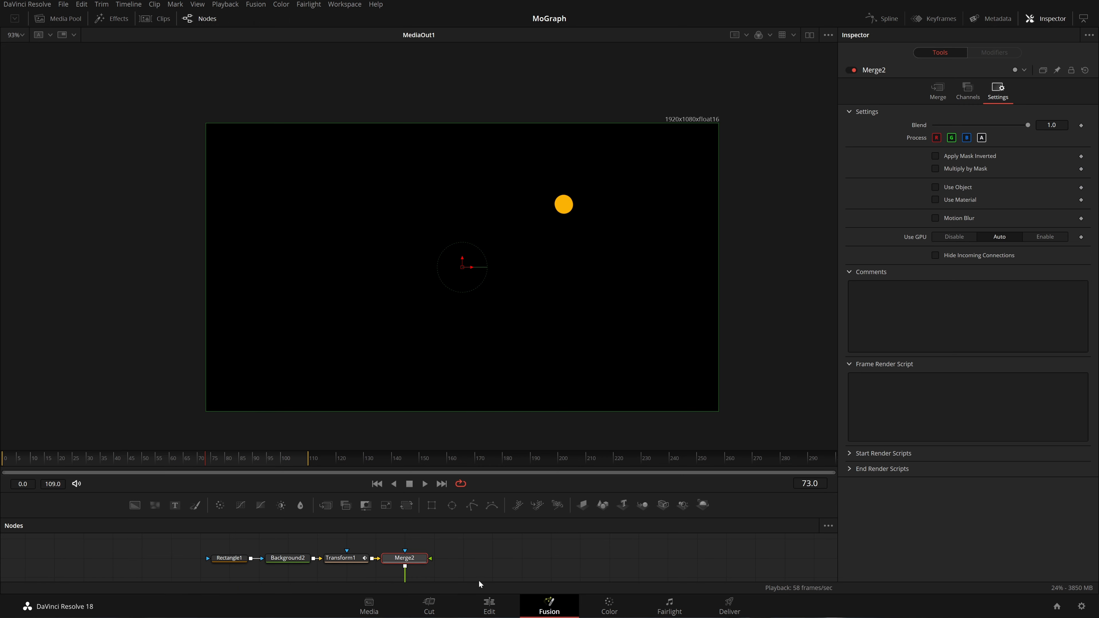
Add a Glow node between Merge1 and MediaOut1.
left_click_drag(455, 571, 411, 505)
left_click(375, 548)
key("shift+space")
type("xf")
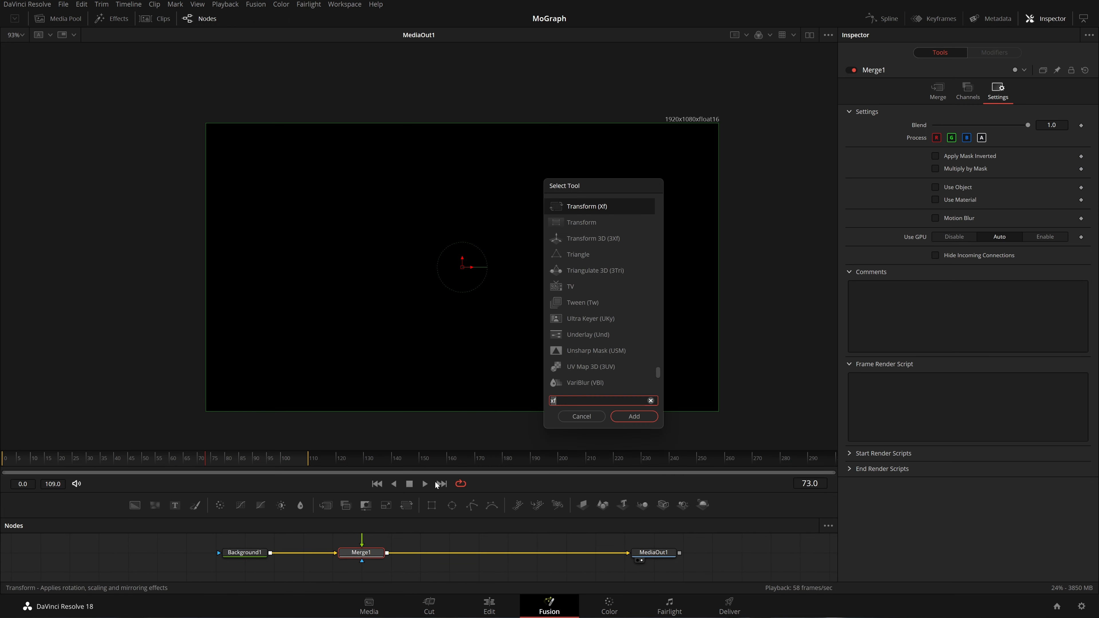
key("BackSpace")
key("BackSpace")
type("glow")
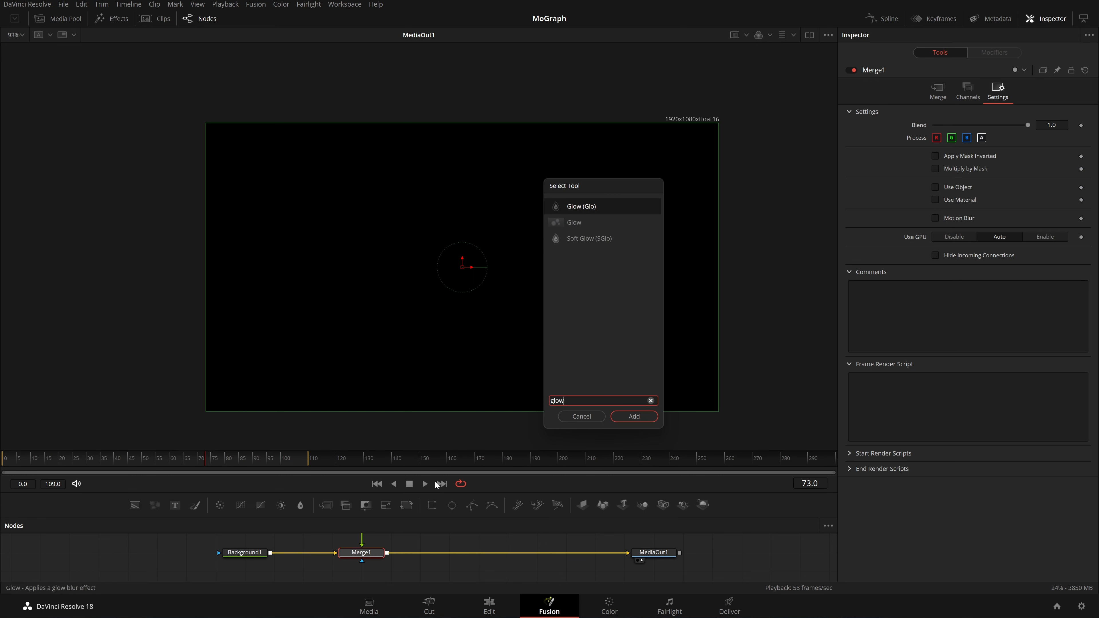
key("Return")
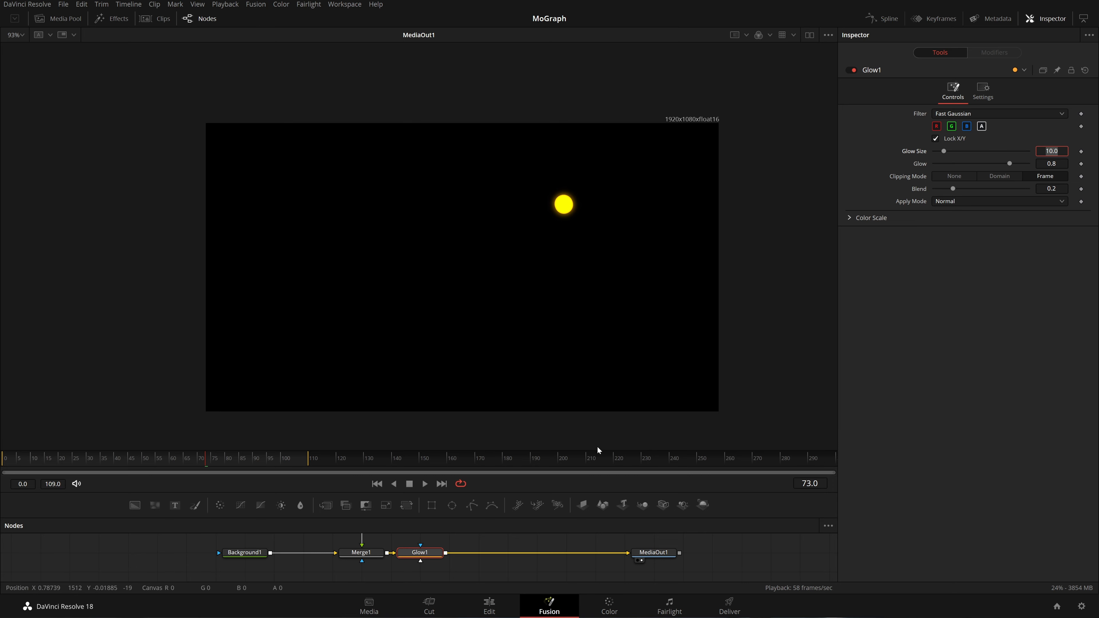
Add a Soft Glow node after Glow1 with Glow Size 15 and Blend 0.25, and replay the animation from the first frame.
key("shift+space")
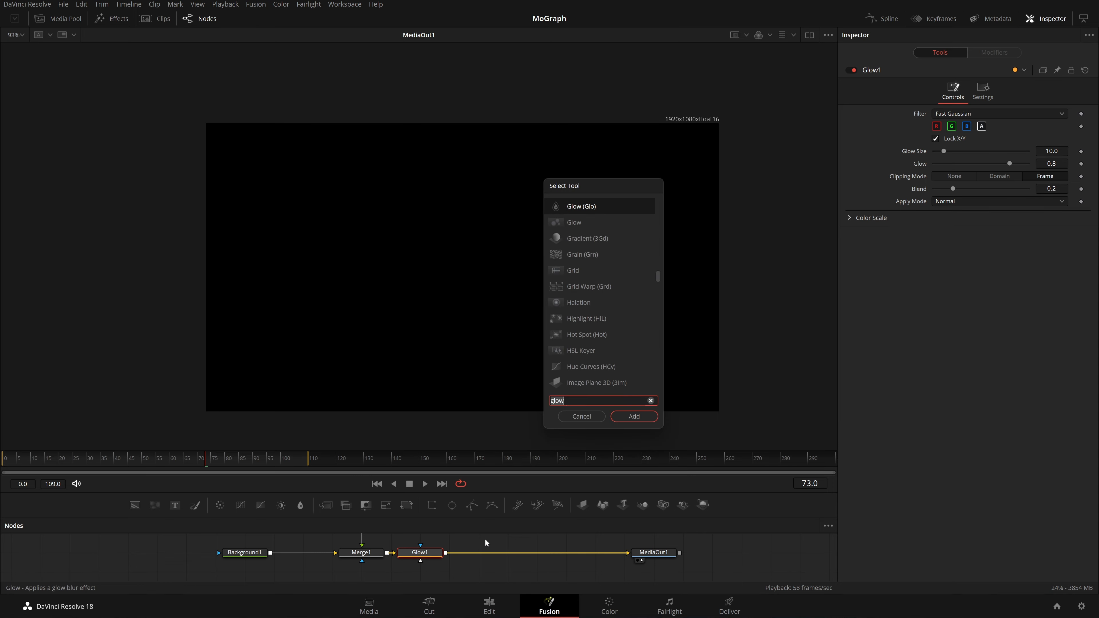
type("soft")
key("Return")
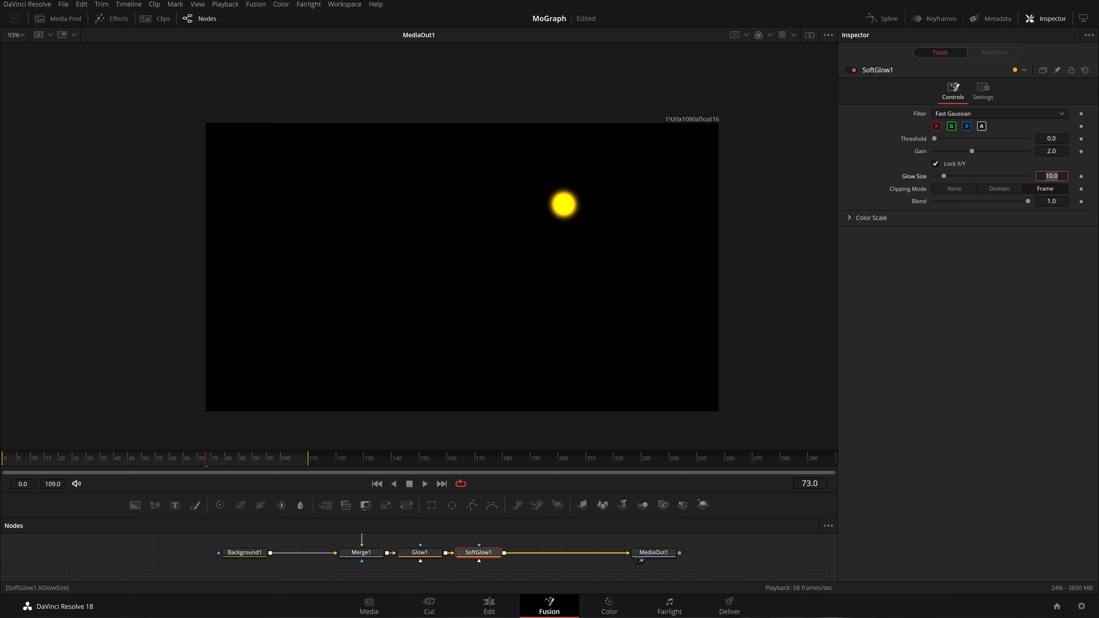
key("Return")
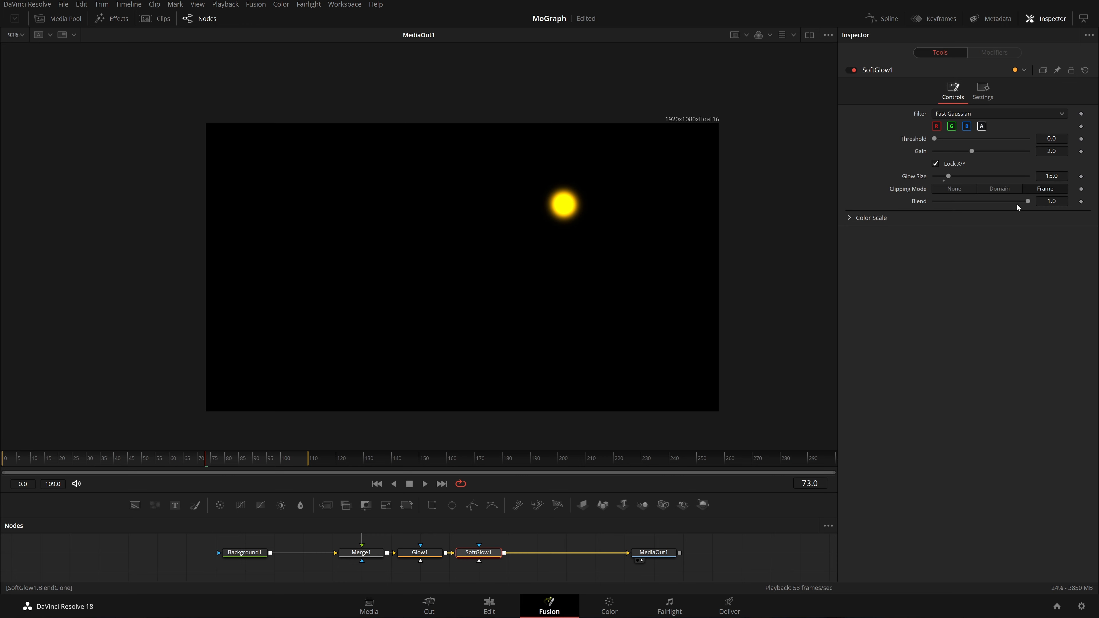
left_click_drag(1011, 207, 956, 219)
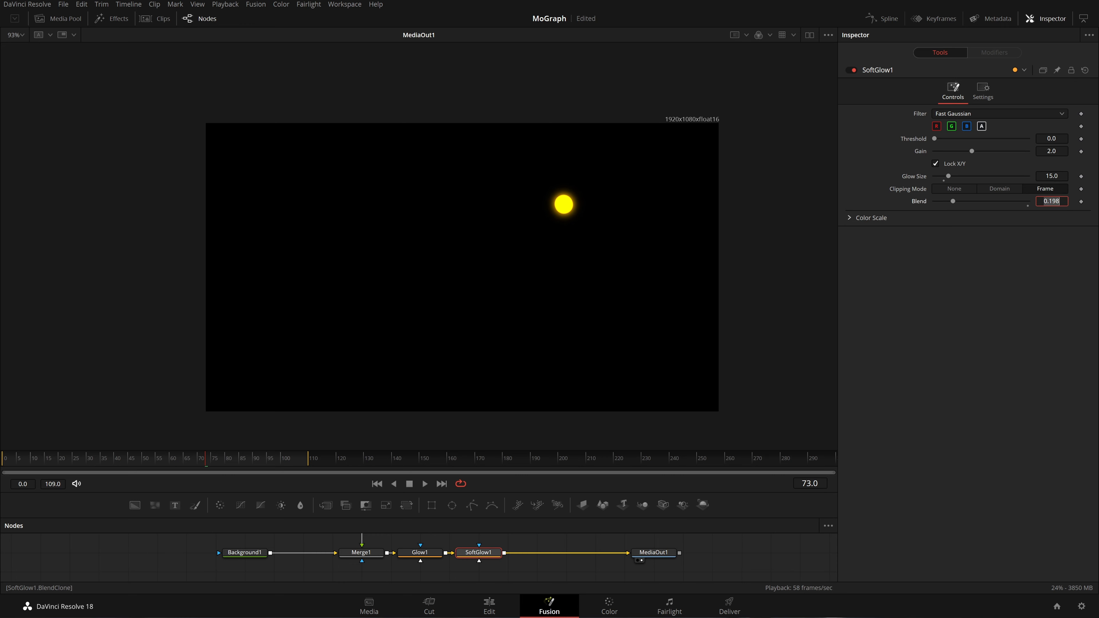
type(".25")
key("Return")
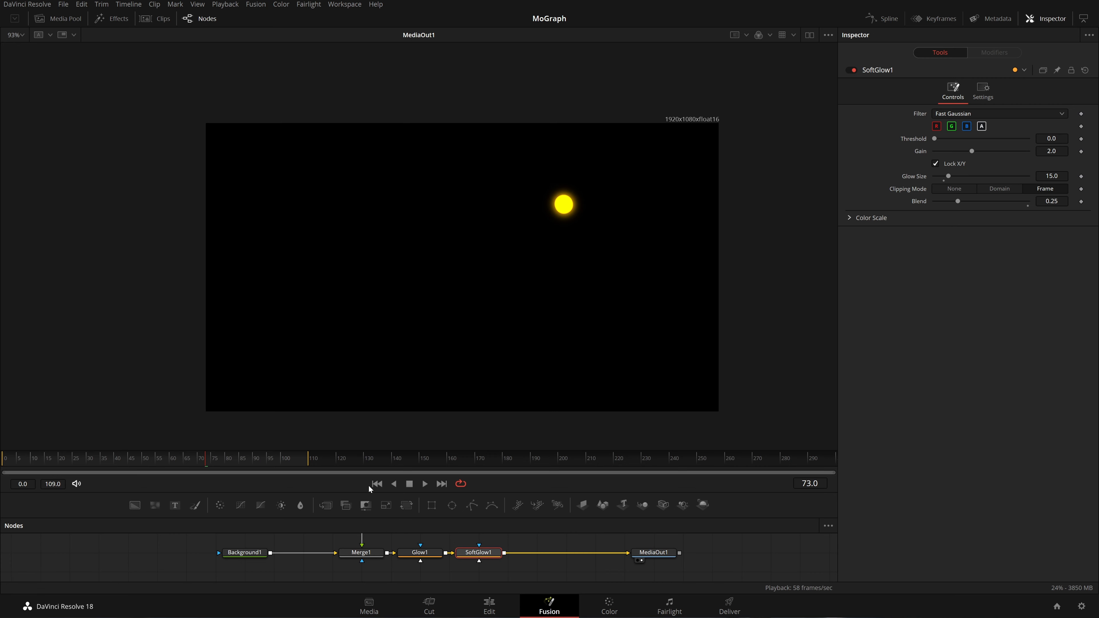
left_click(376, 484)
left_click(424, 483)
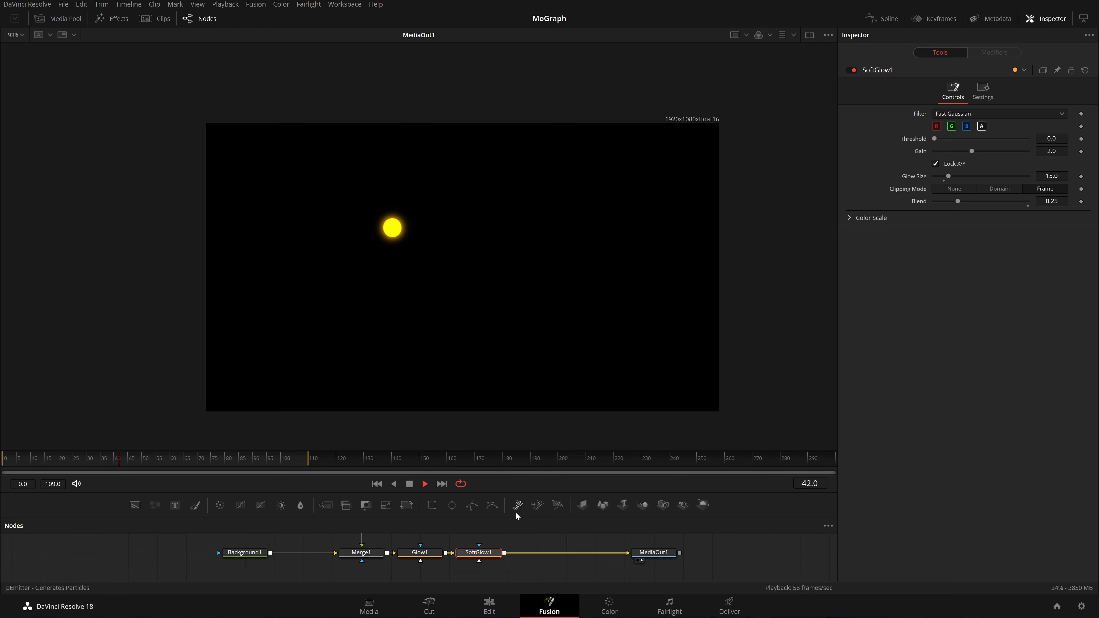
key("space")
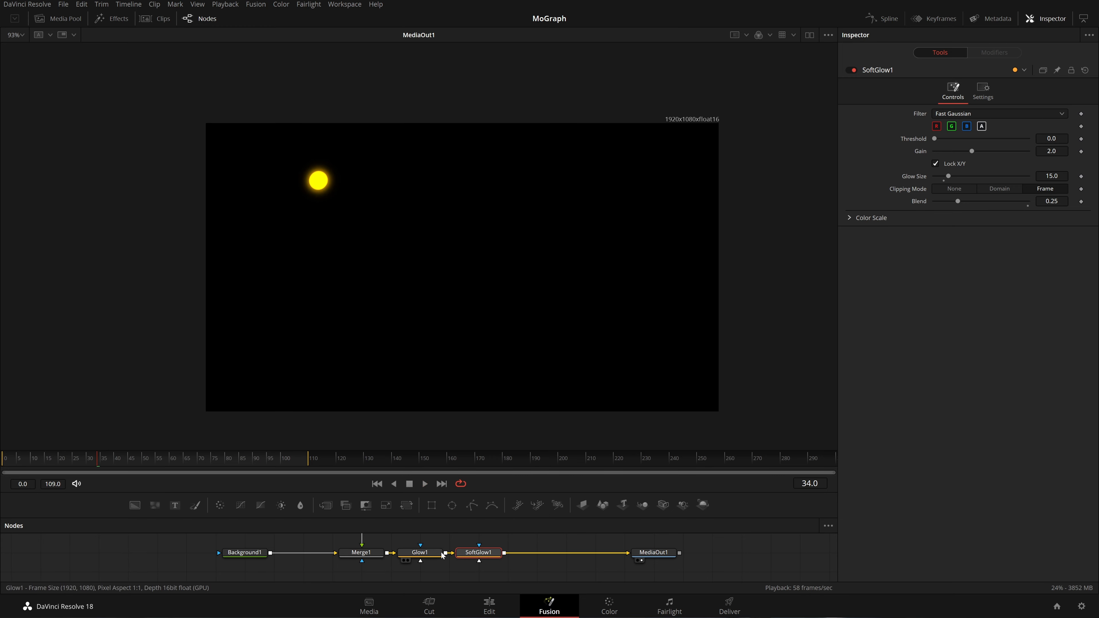
Lower the Green value of Background2 to about 0.401 for a deeper orange, and replay the animation from the first frame.
left_click_drag(431, 553, 388, 575)
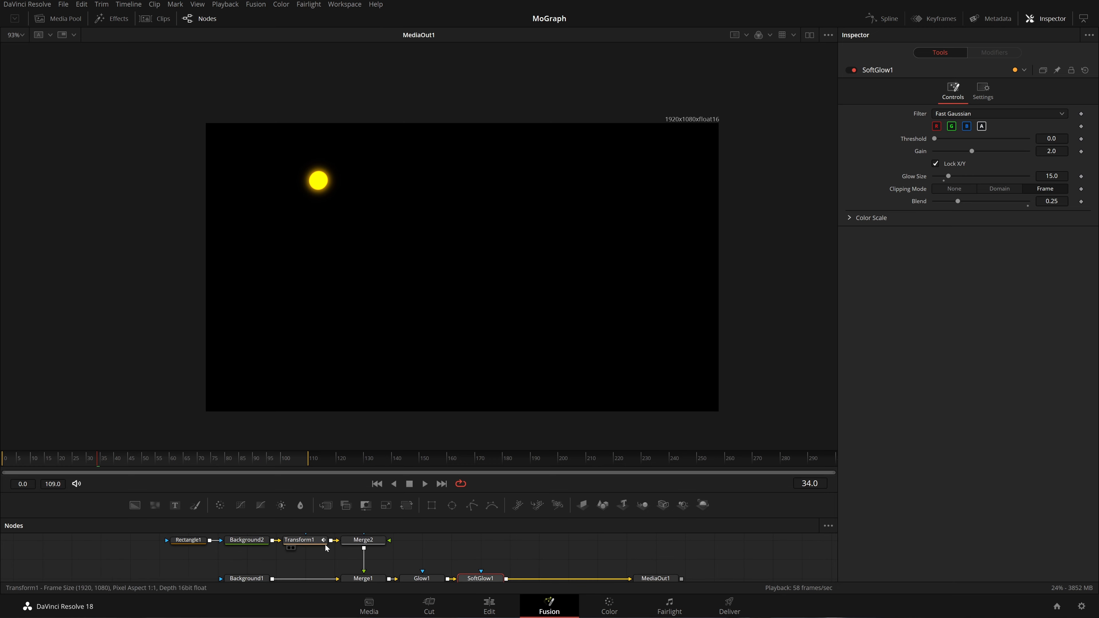
left_click(260, 544)
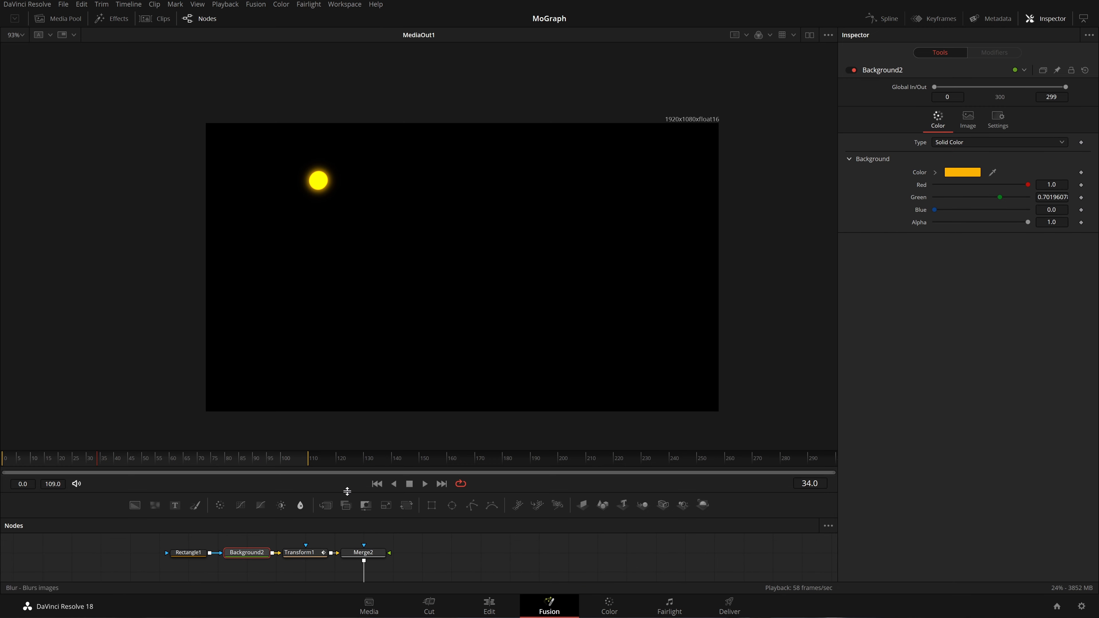
left_click_drag(1000, 197, 972, 207)
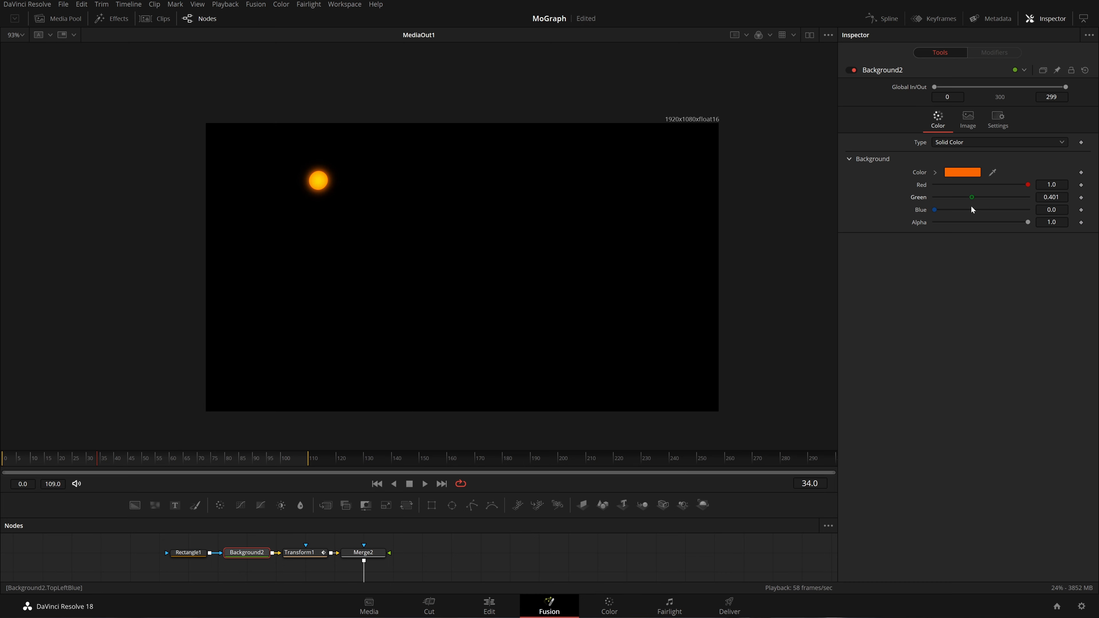
left_click(373, 485)
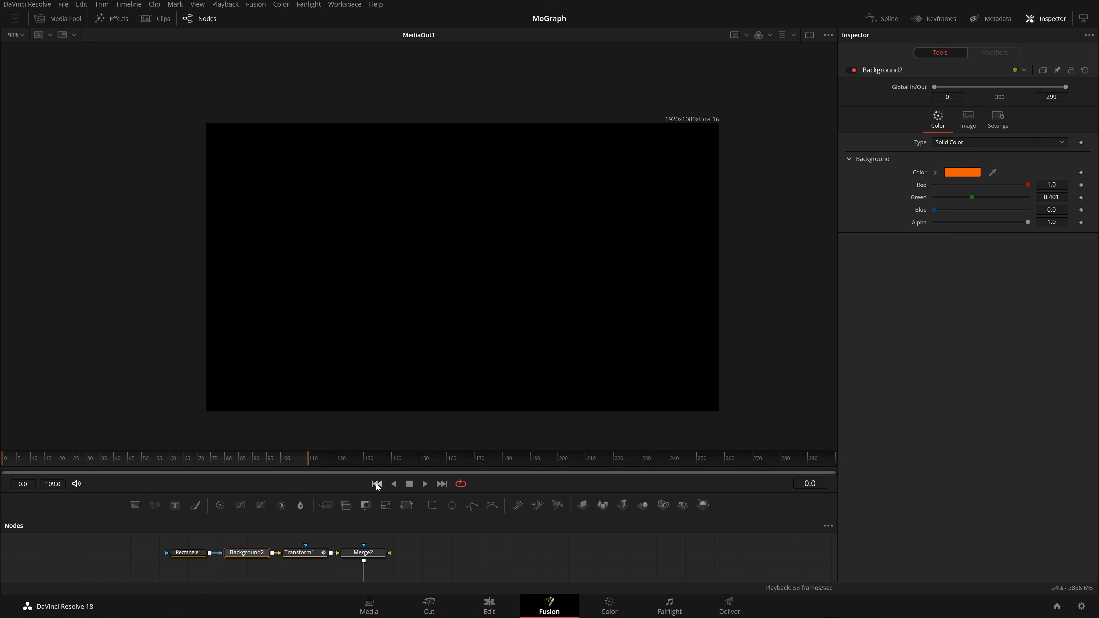
key("space")
key("space")
Move the shape's nodes away from Merge2 to make room, and insert a Duplicate node after Transform1.
left_click_drag(432, 557, 446, 562)
left_click_drag(325, 542, 266, 556)
left_click(268, 555)
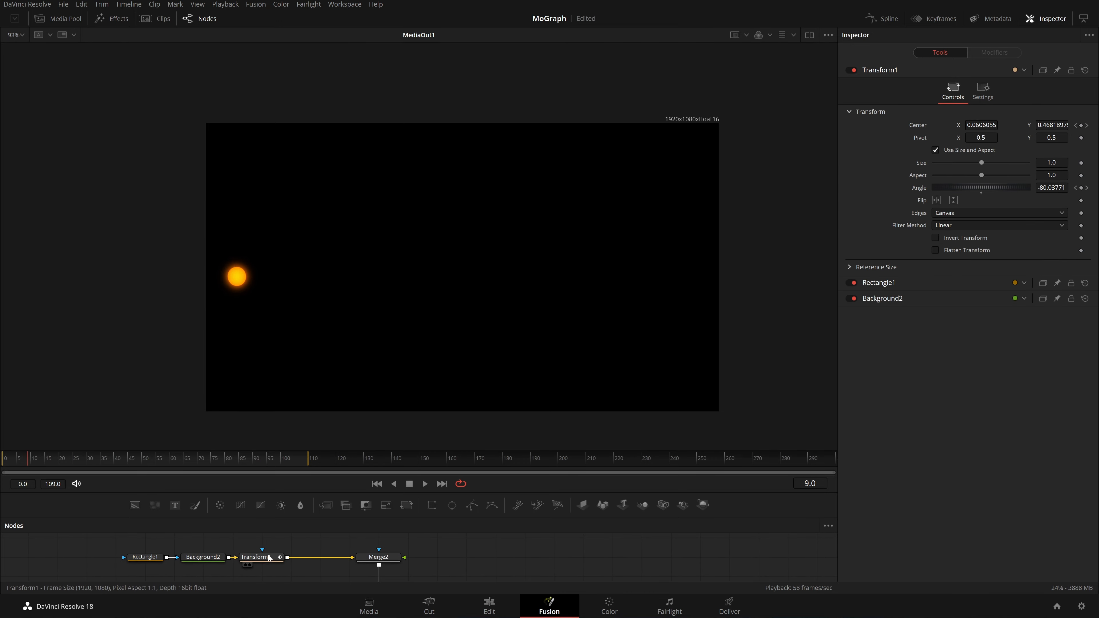
key("shift+space")
type("softdupl")
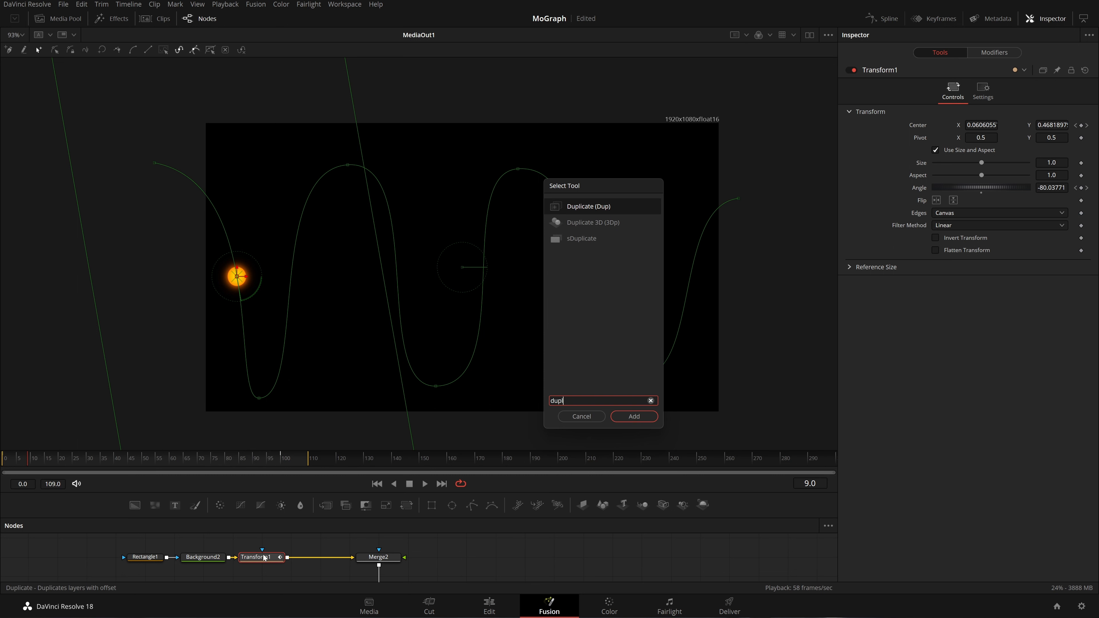
key("Return")
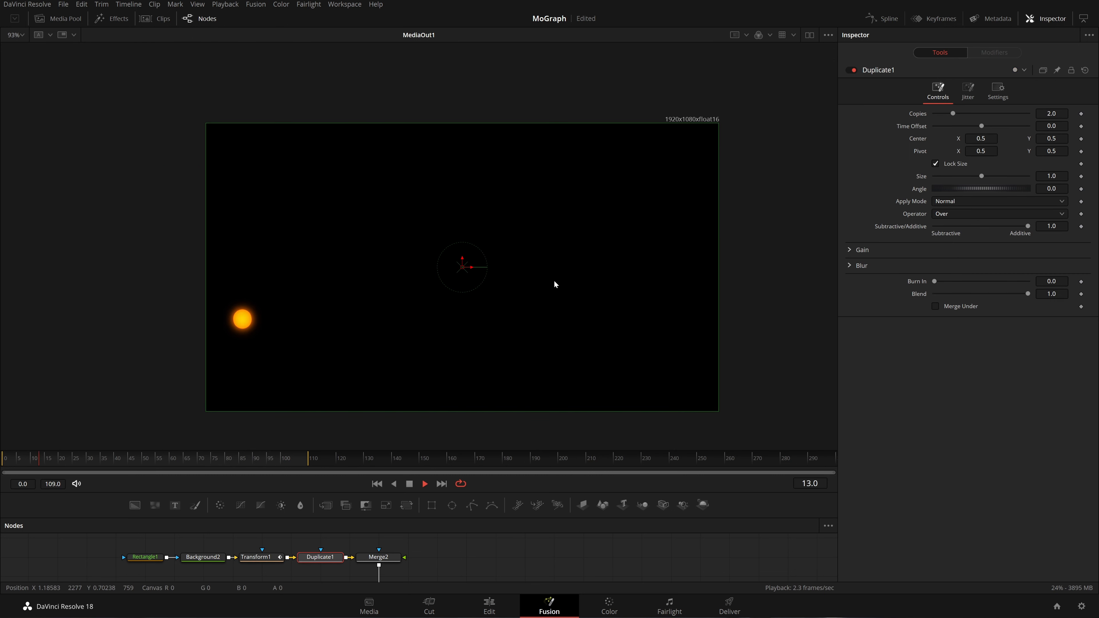
Try a Time Offset of -1.5 on Duplicate1 and play the animation from the first frame.
left_click(1052, 126)
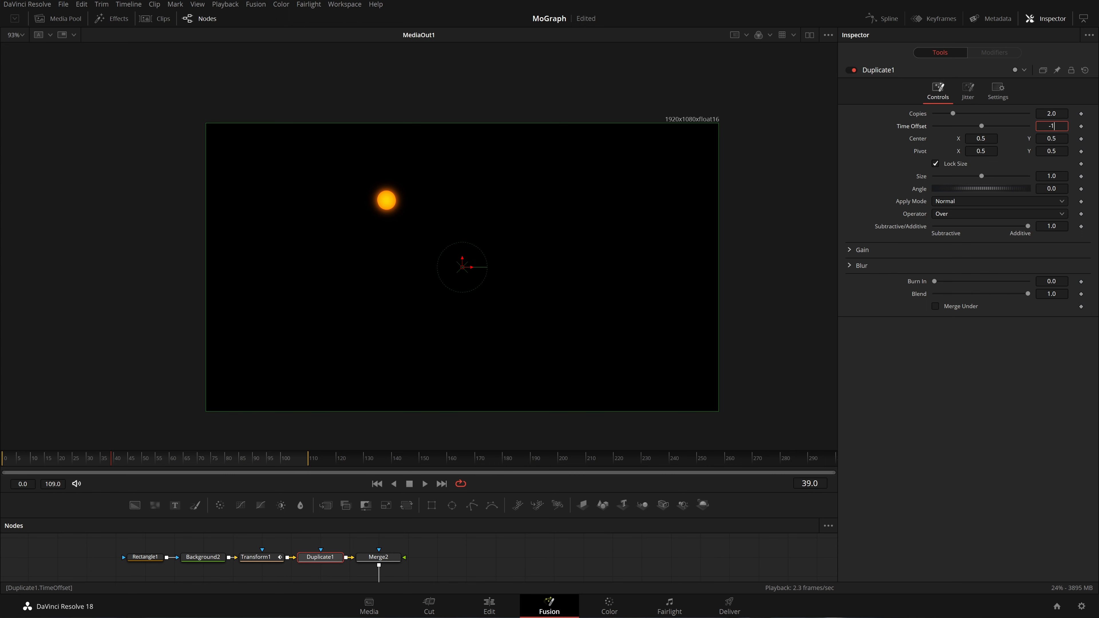
key("Tab")
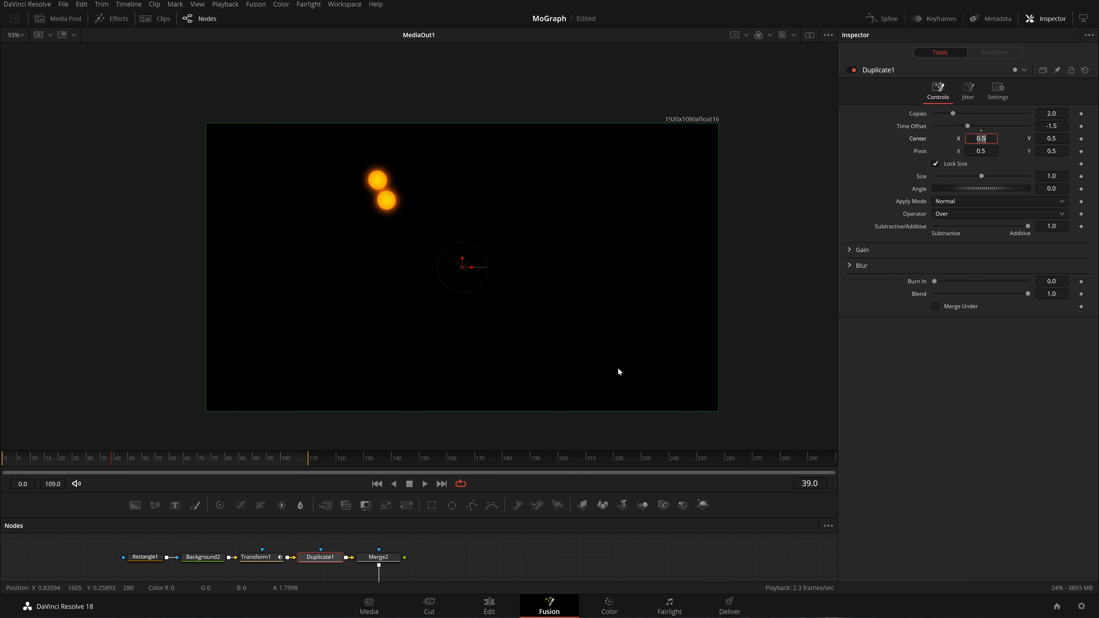
left_click(378, 484)
key("BackSpace")
key("space")
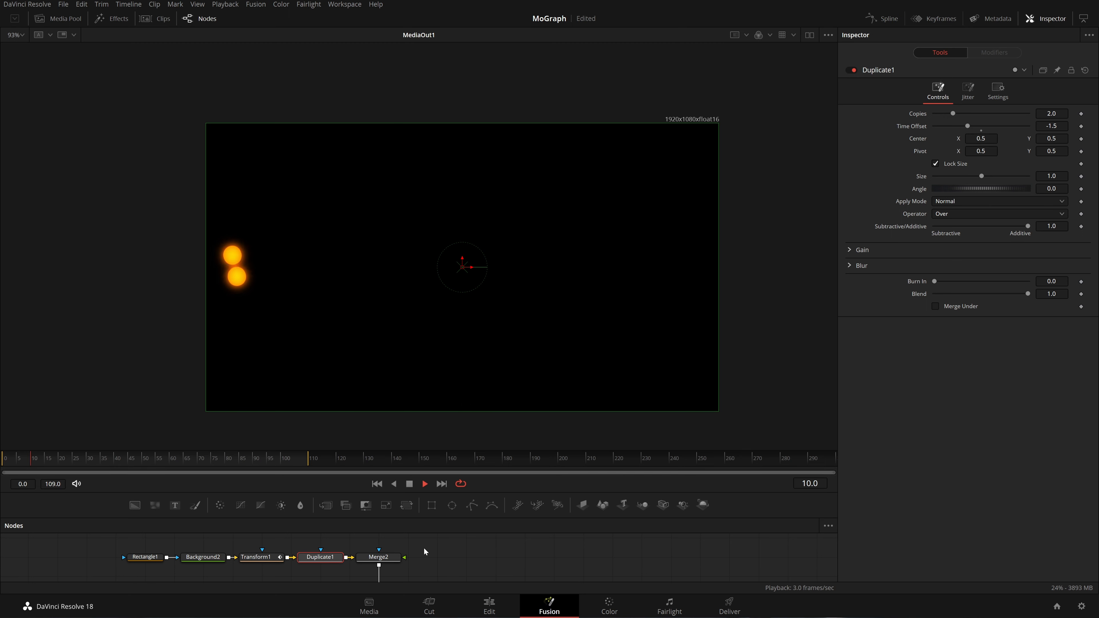
key("space")
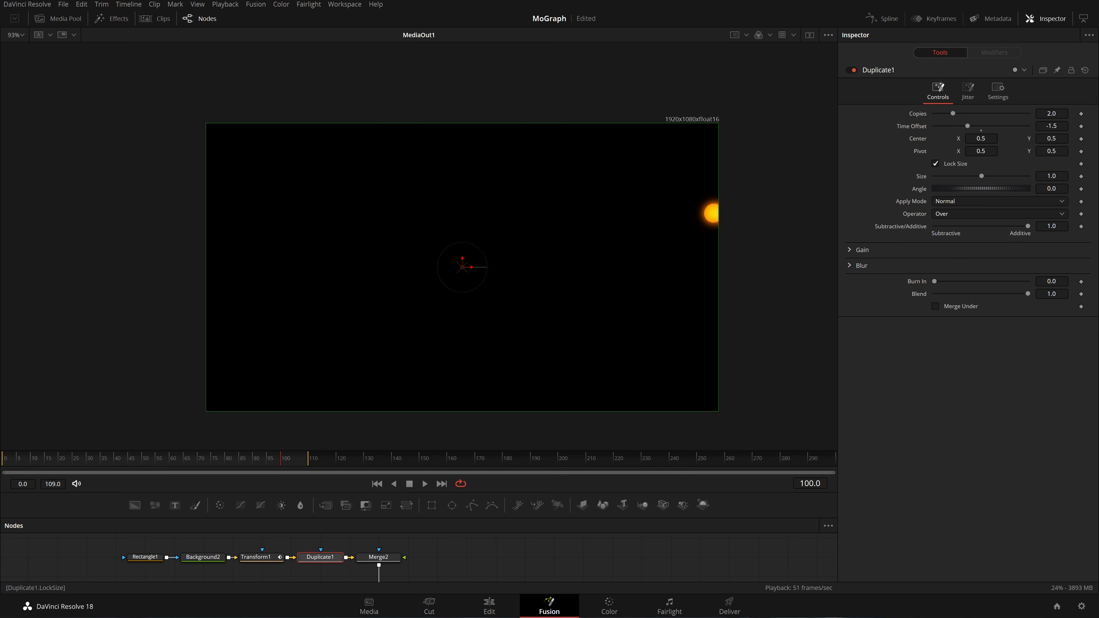
Set the Time Offset of Duplicate1 to -3 and replay the animation from the first frame.
double_click(1052, 126)
key("Tab")
left_click(377, 484)
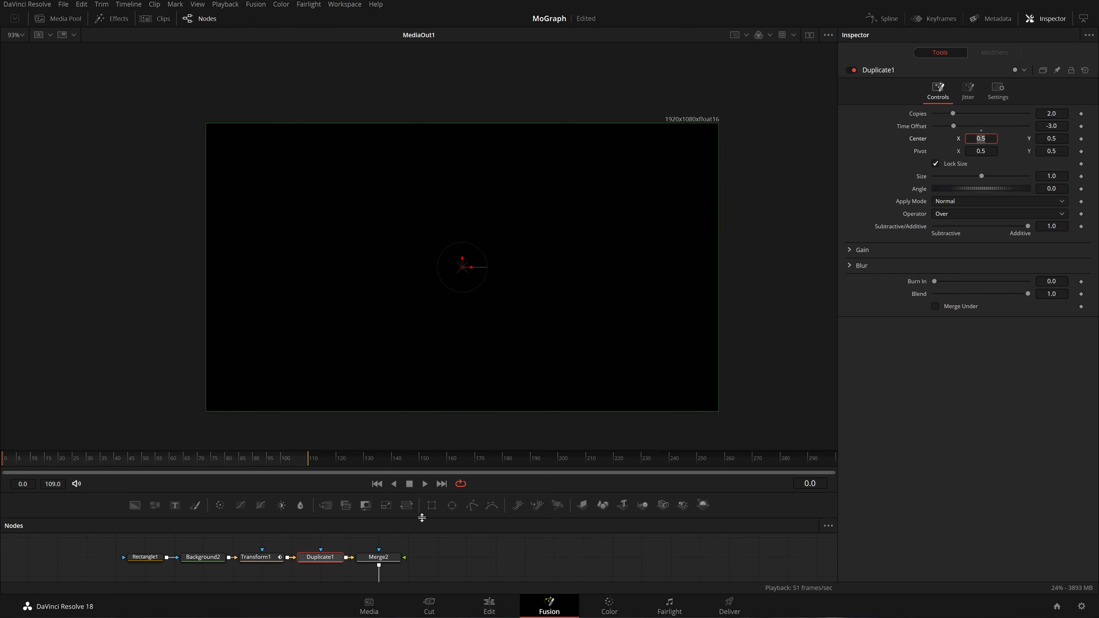
key("space")
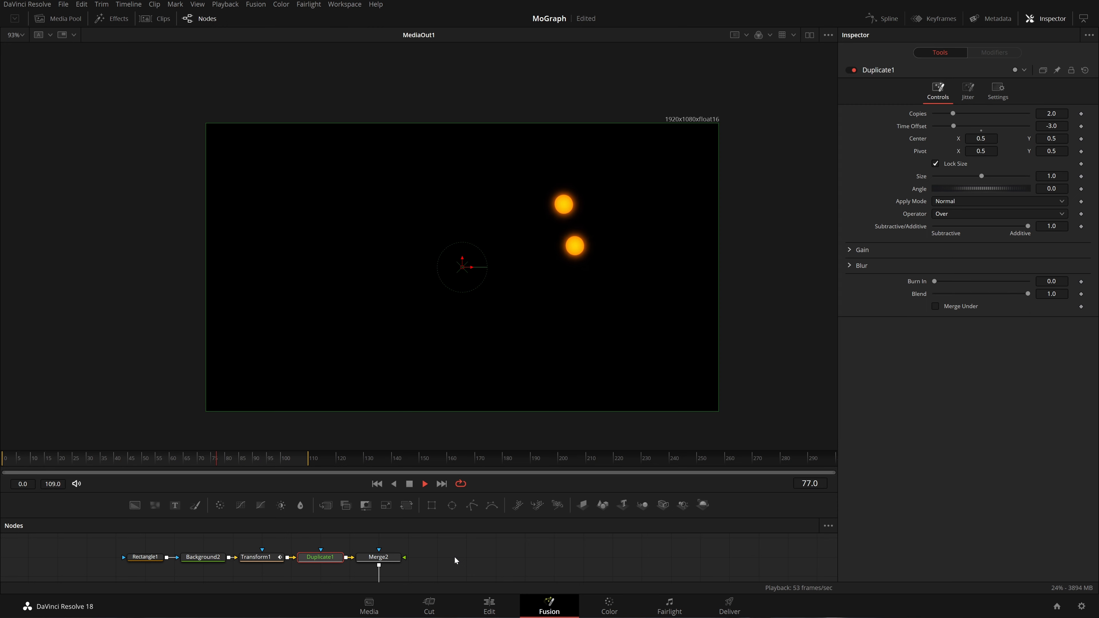
Try tinting the duplicated circle red with a Green Gain of 0 on Duplicate1, and replay the animation.
left_click(852, 250)
key("space")
left_click_drag(1028, 264, 955, 282)
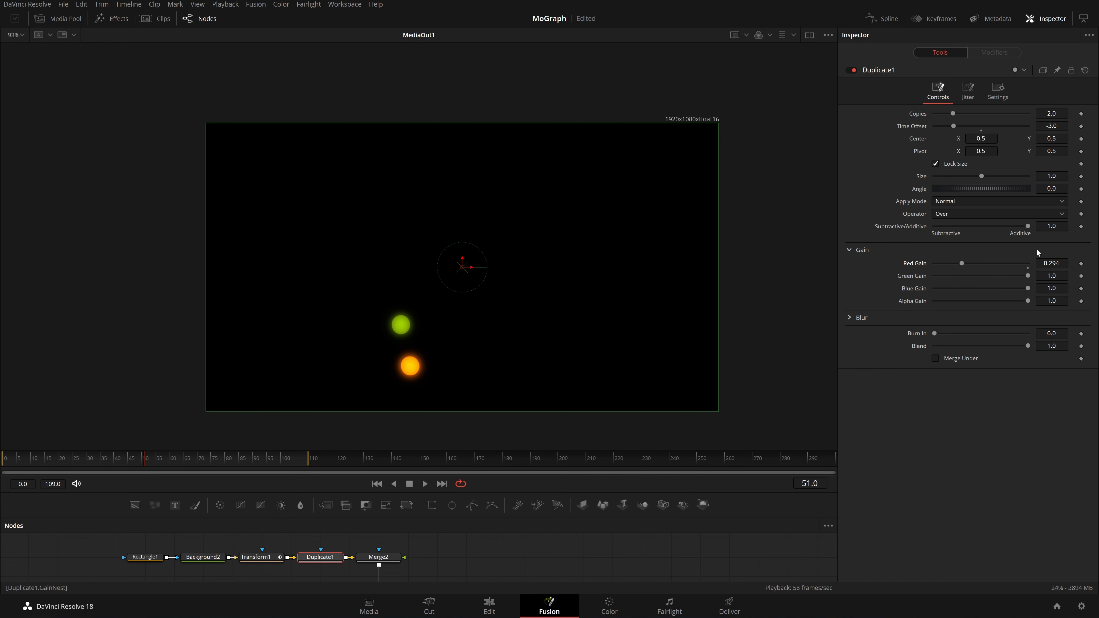
left_click_drag(945, 270, 910, 293)
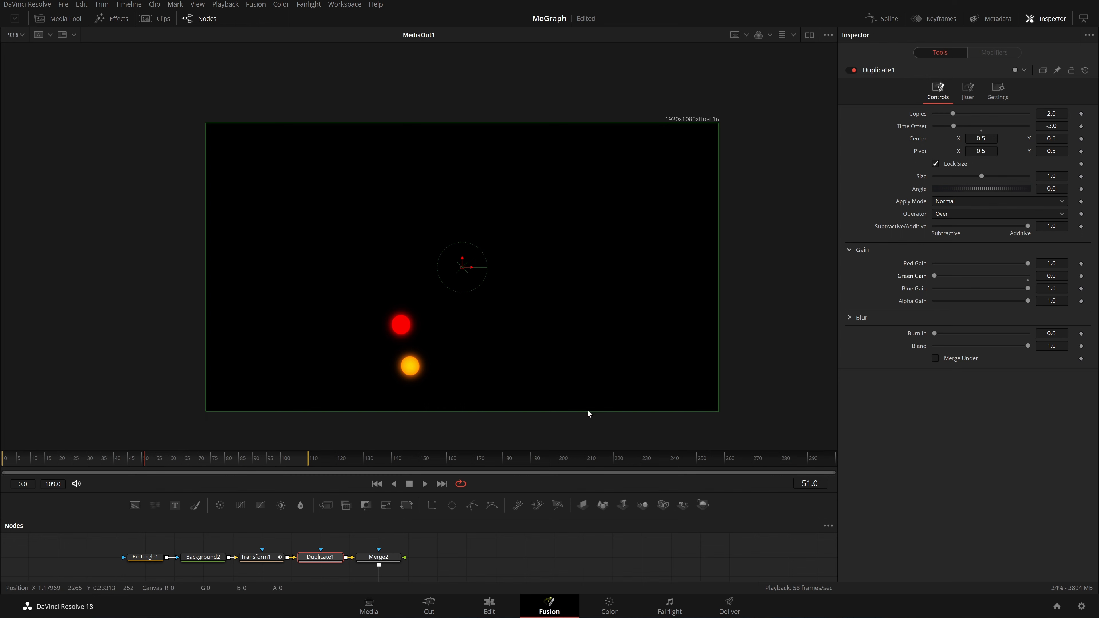
left_click(377, 484)
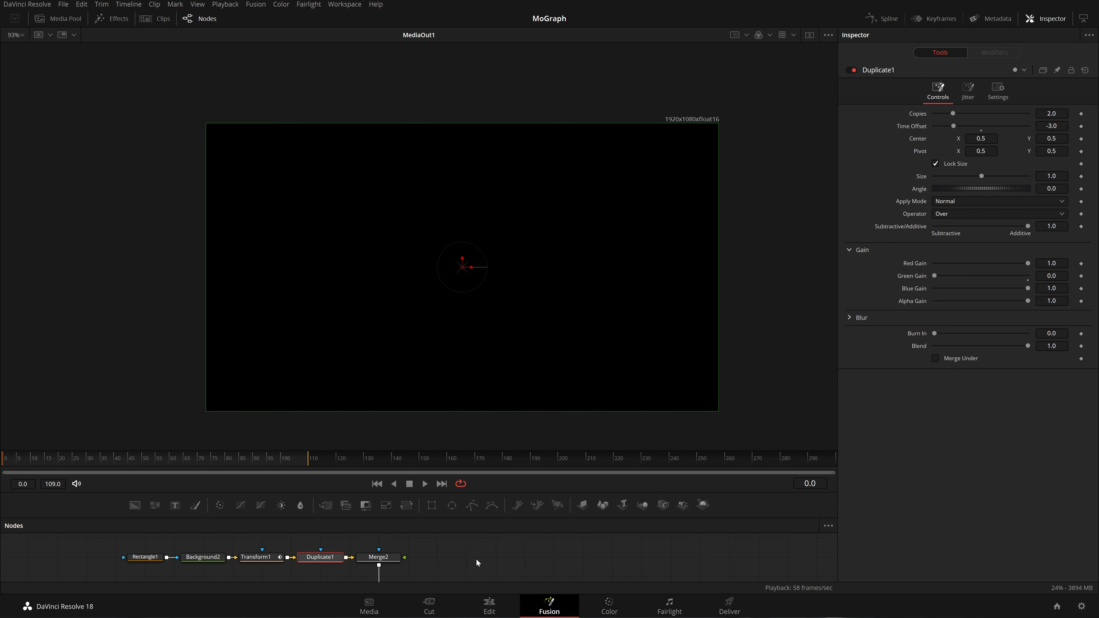
key("space")
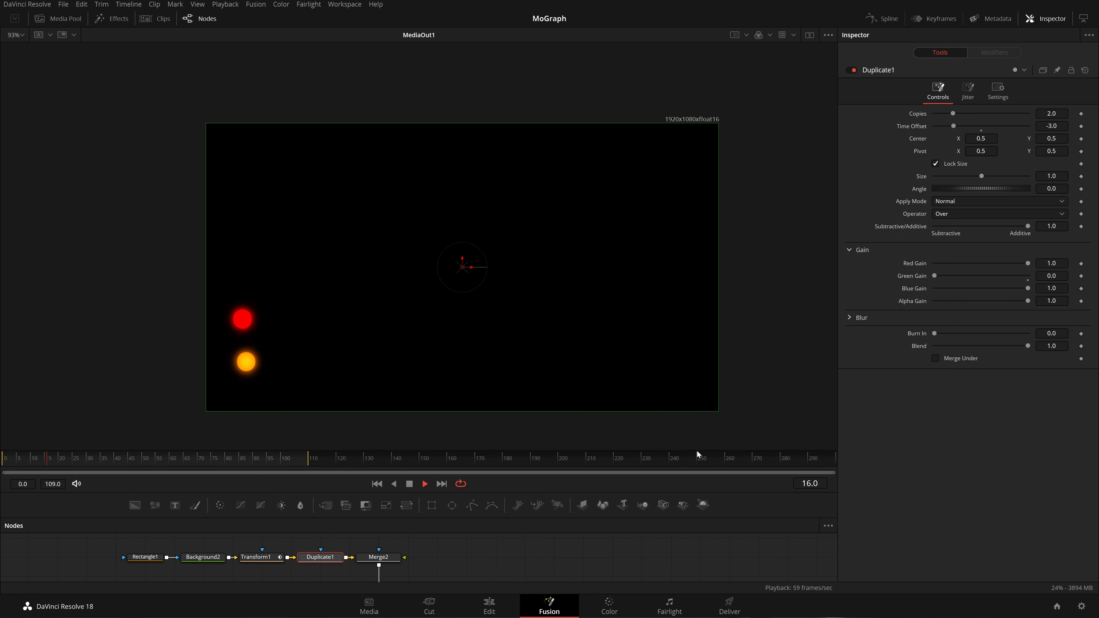
key("space")
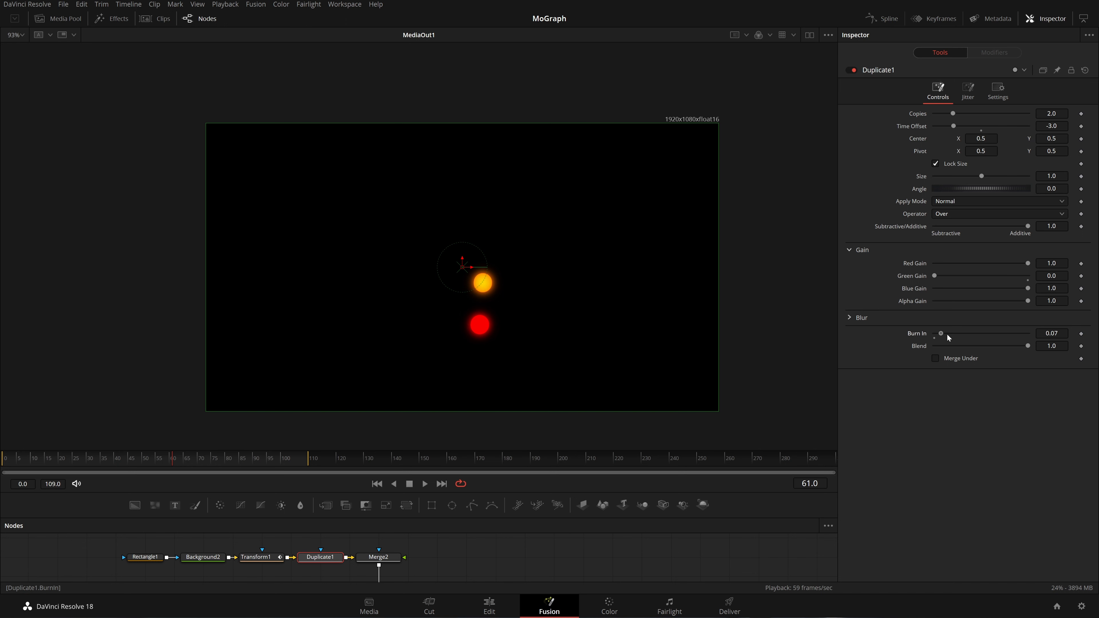
Set Duplicate1's Copies to 8 and reset its Green Gain to 1.0 while the animation replays.
double_click(969, 351)
left_click(970, 93)
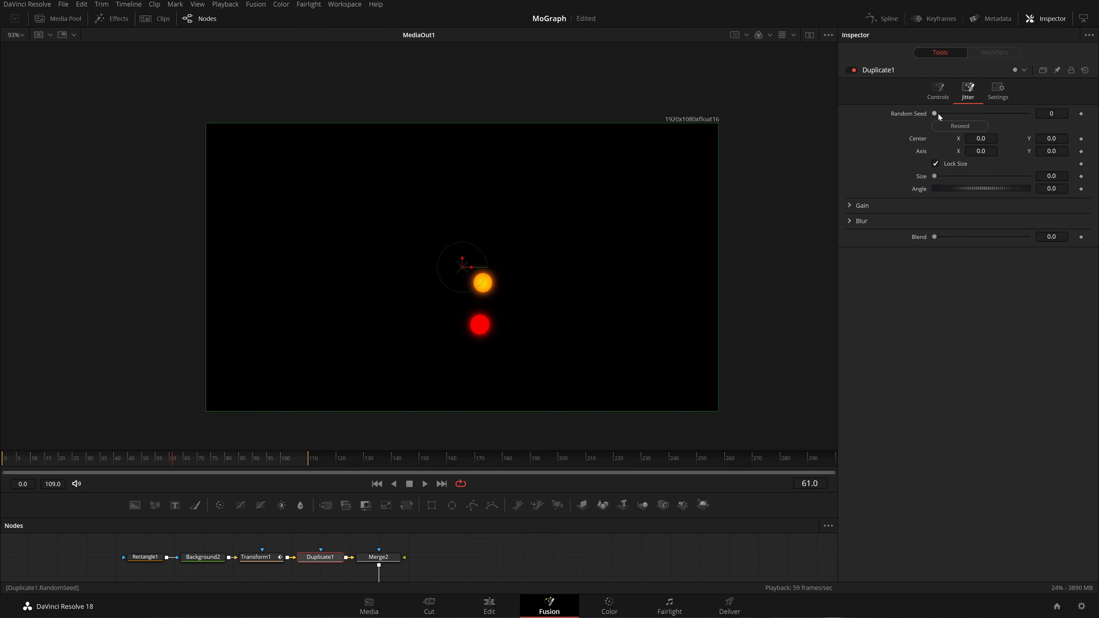
left_click(938, 91)
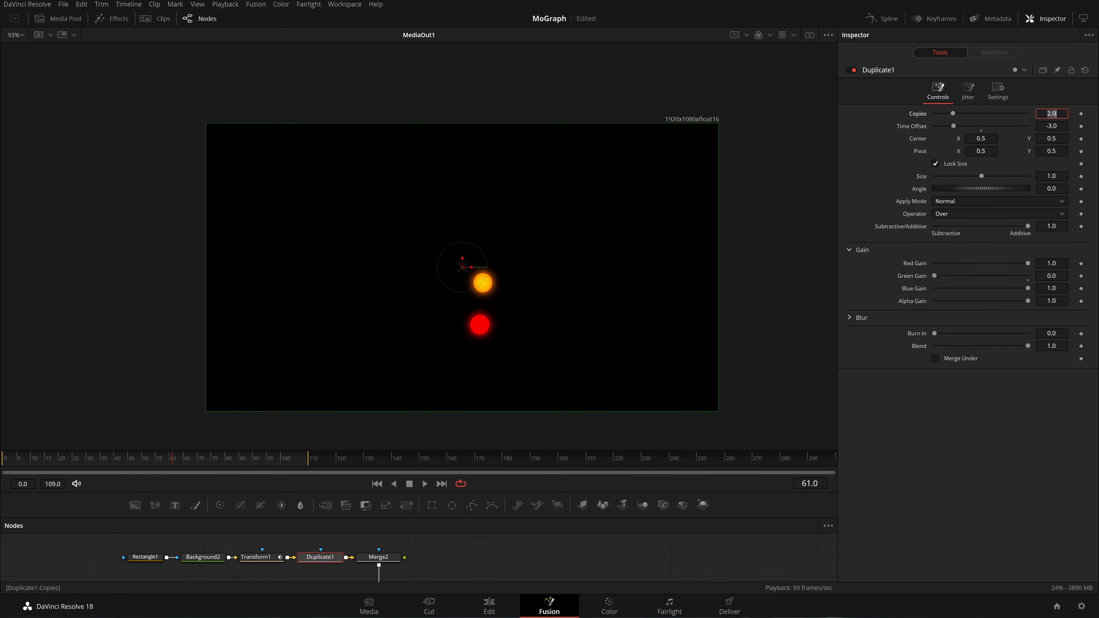
key("Tab")
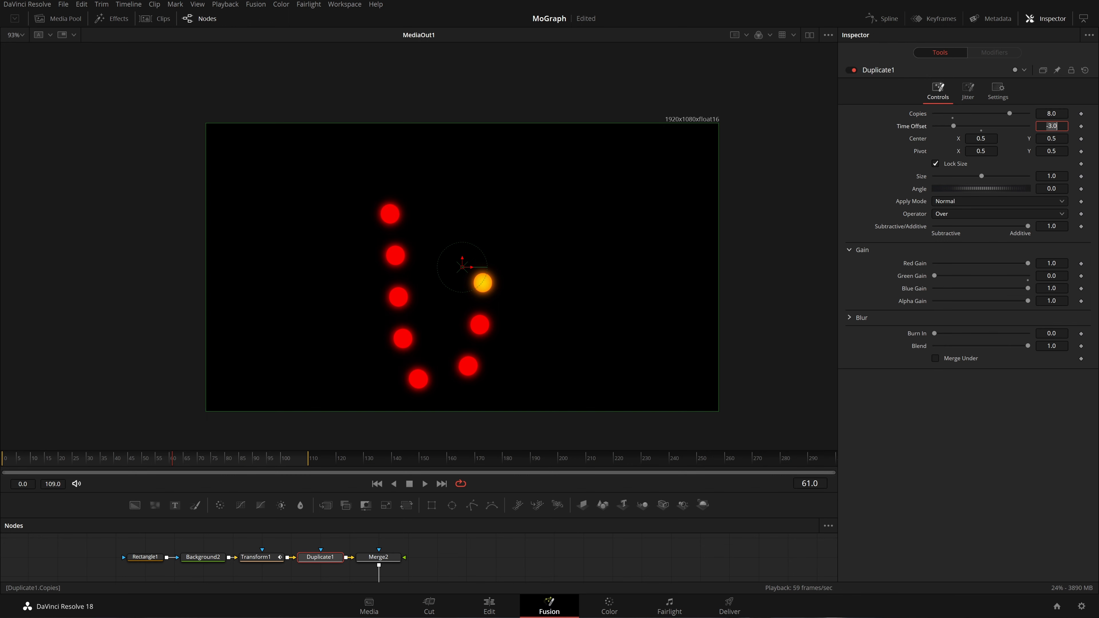
left_click(378, 484)
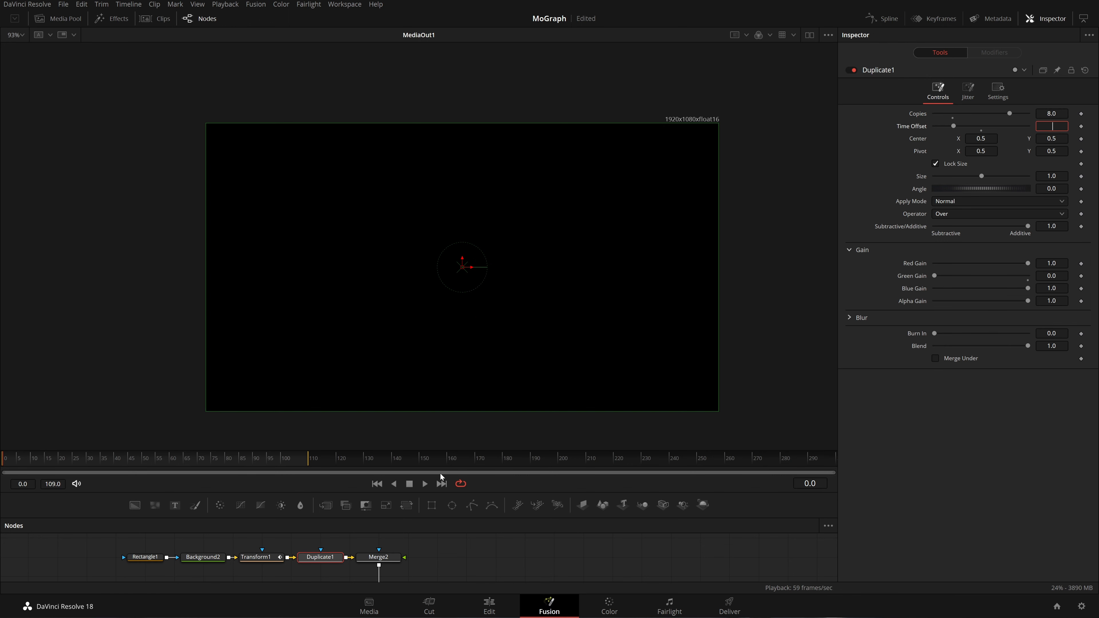
key("space")
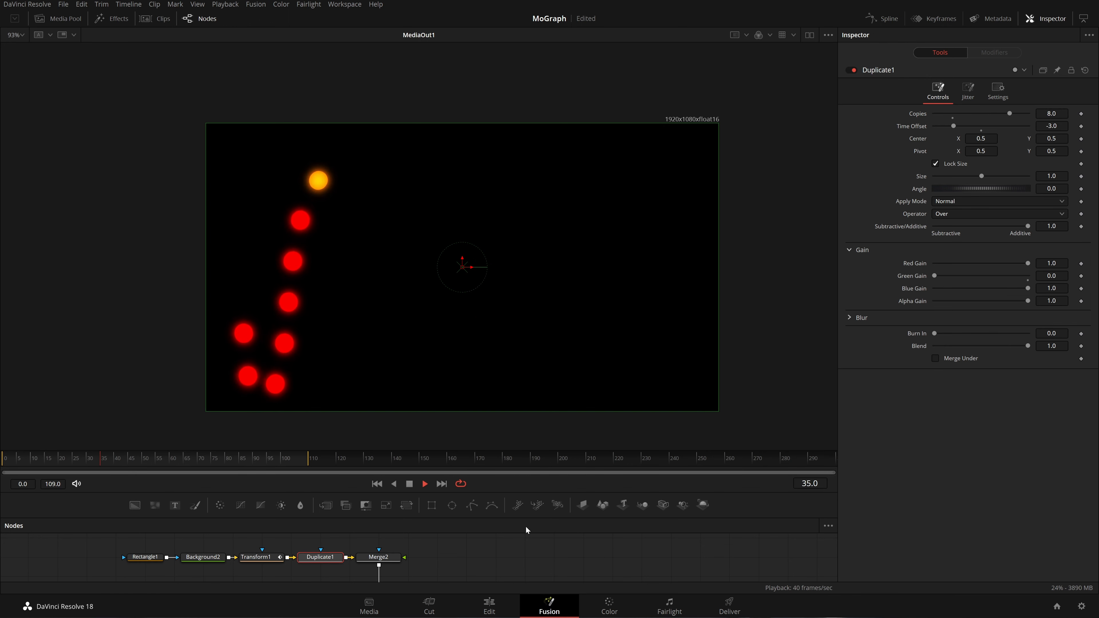
double_click(933, 276)
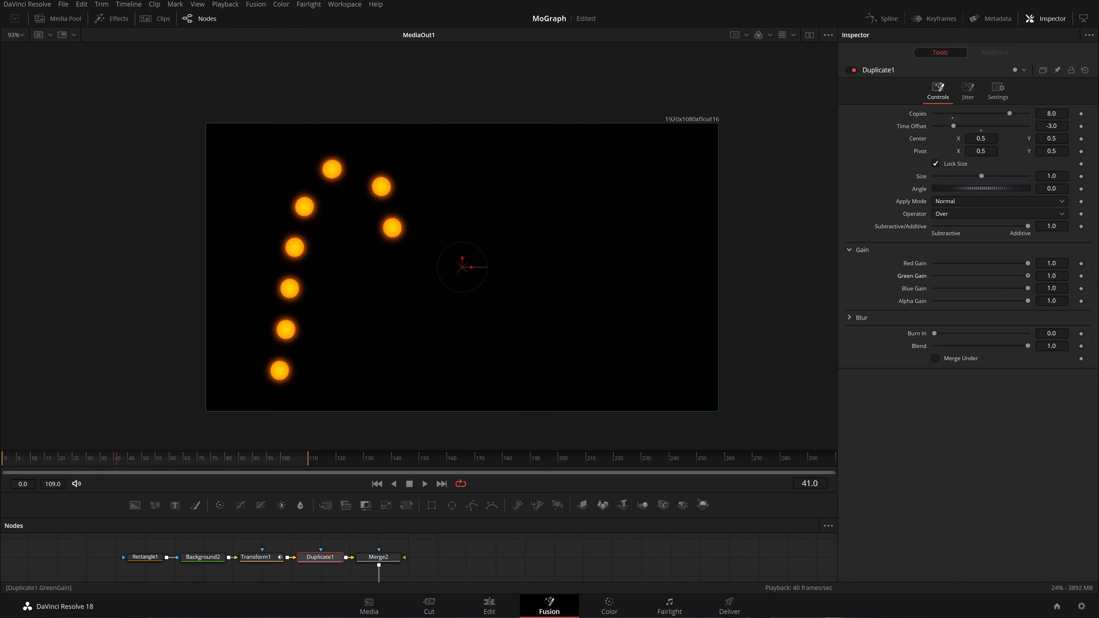
Set the jitter Size of Duplicate1 to about 0.07 and replay the animation from the first frame up to frame 68.
left_click(969, 96)
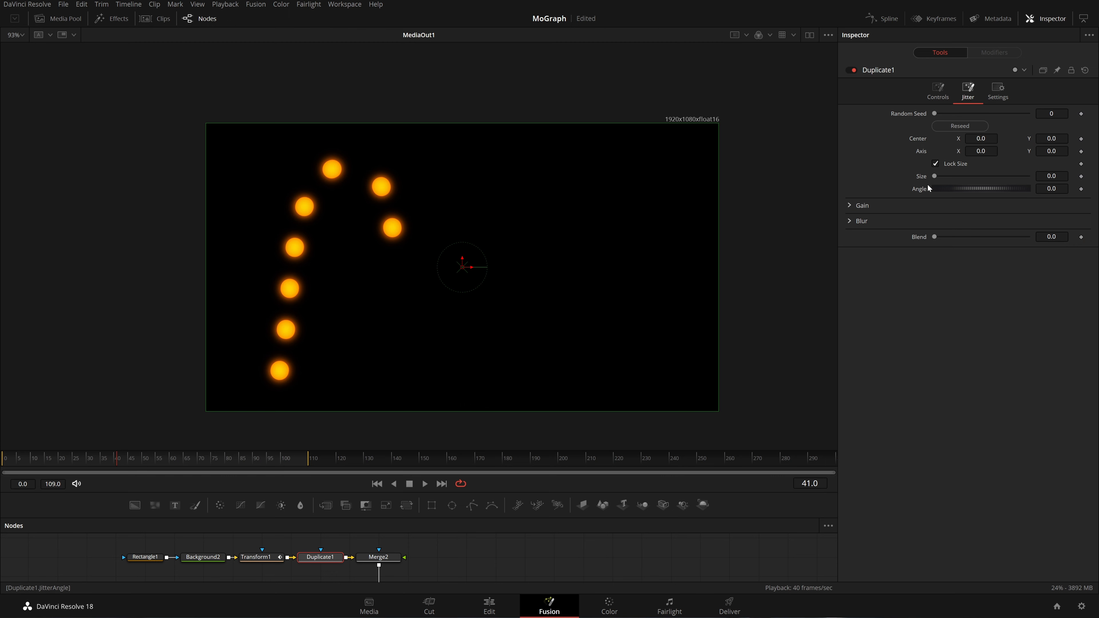
left_click_drag(935, 178, 940, 177)
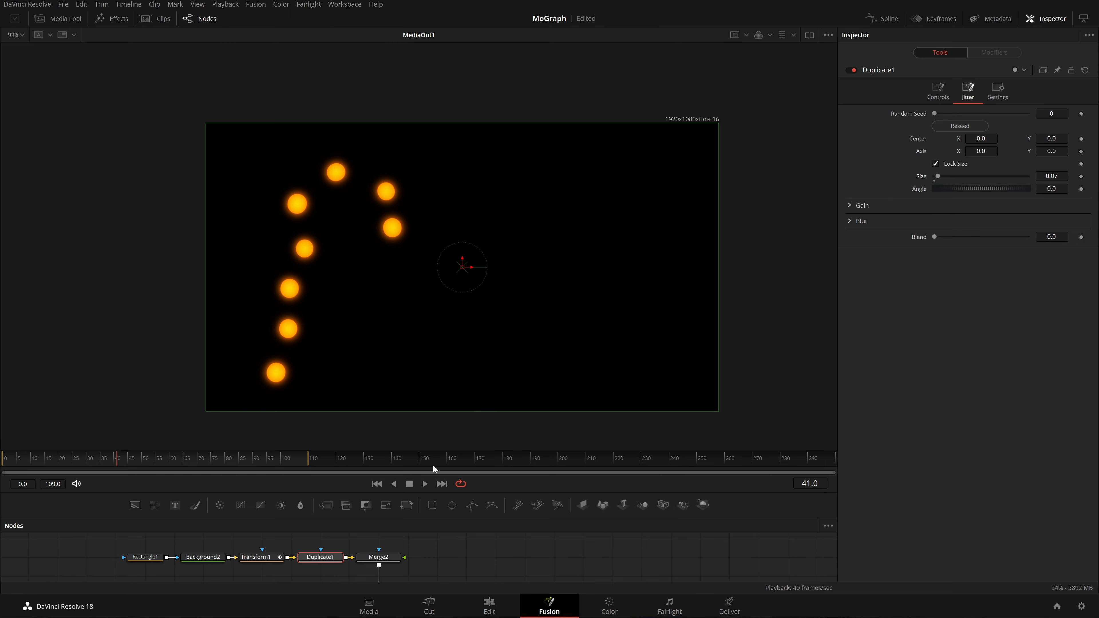
left_click(377, 482)
key("space")
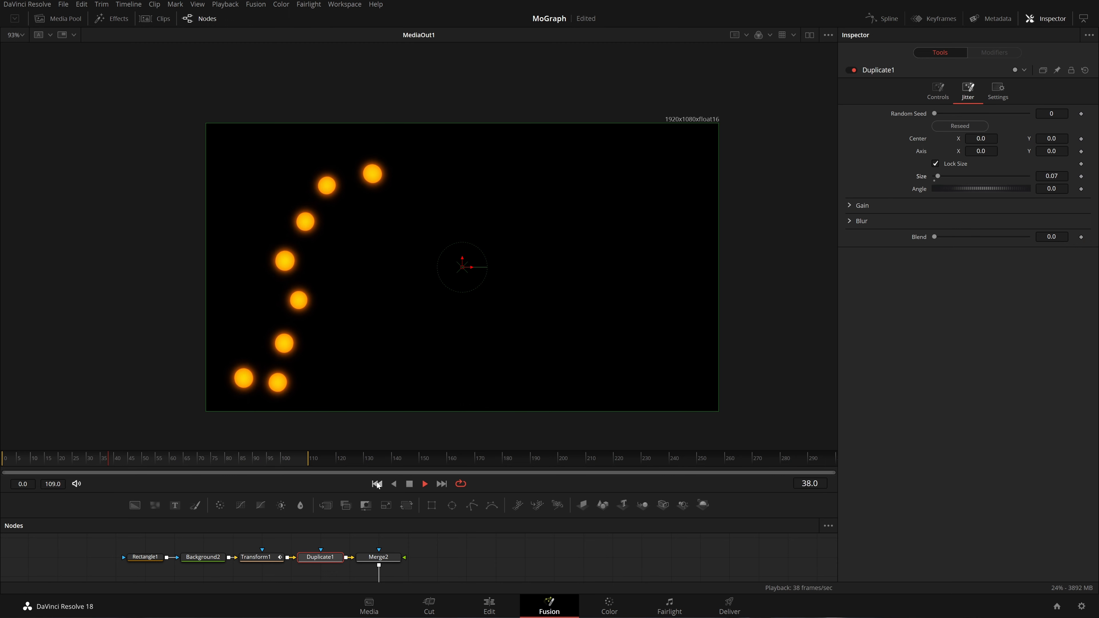
key("space")
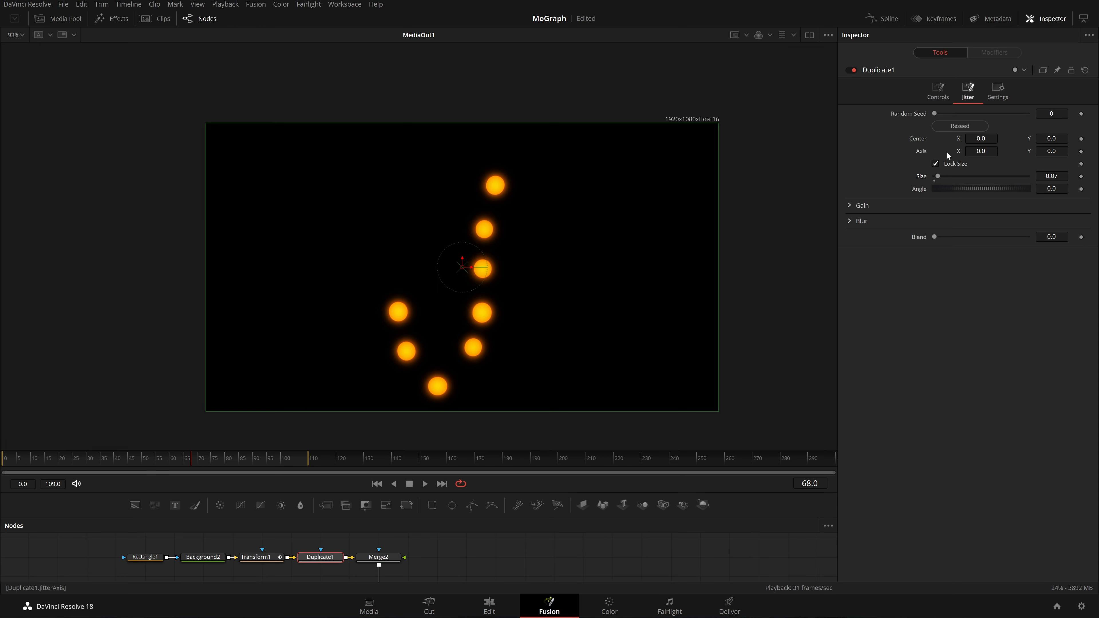
Reset Duplicate1's jitter Size to 0, and try a jitter Green Gain of 1.0 and Red Gain of about 0.8, resetting both.
left_click_drag(936, 181, 931, 181)
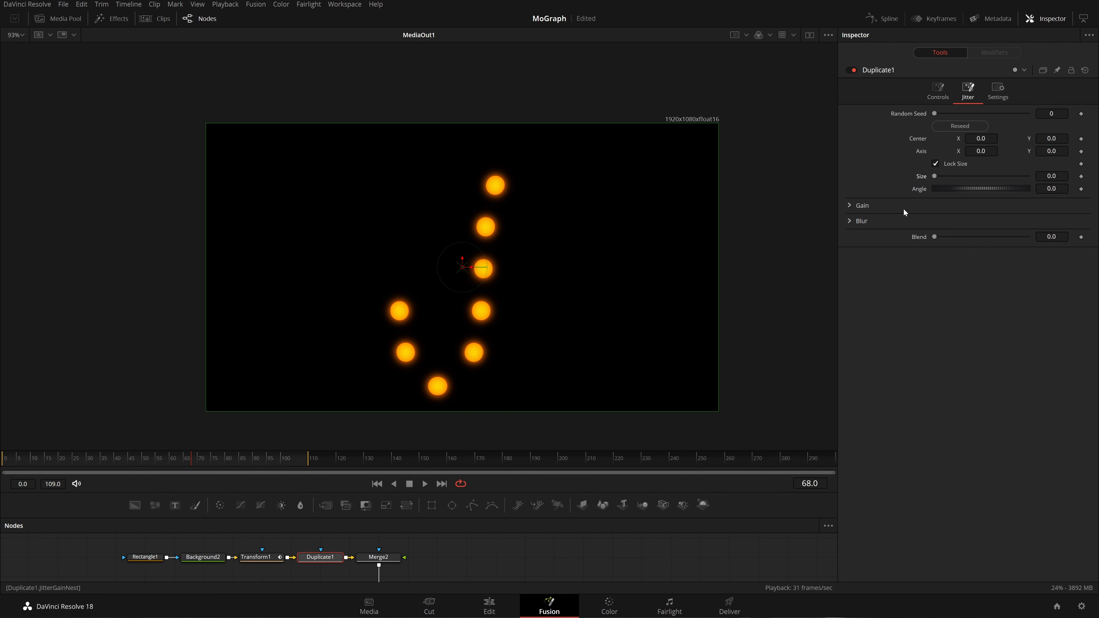
left_click(851, 206)
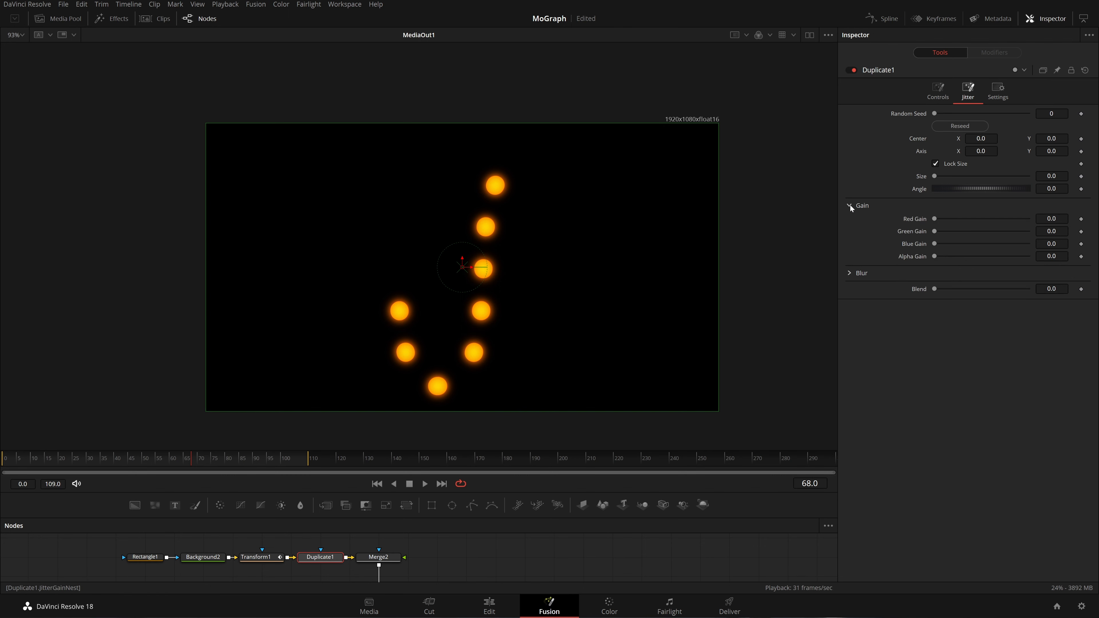
left_click_drag(934, 232, 1037, 242)
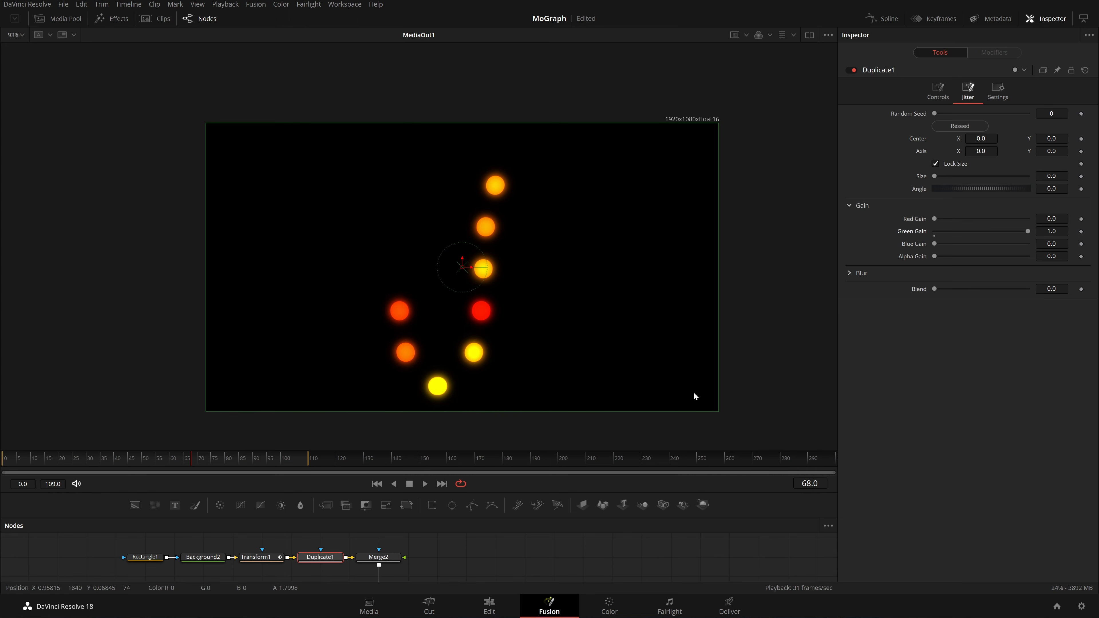
left_click_drag(936, 219, 910, 239)
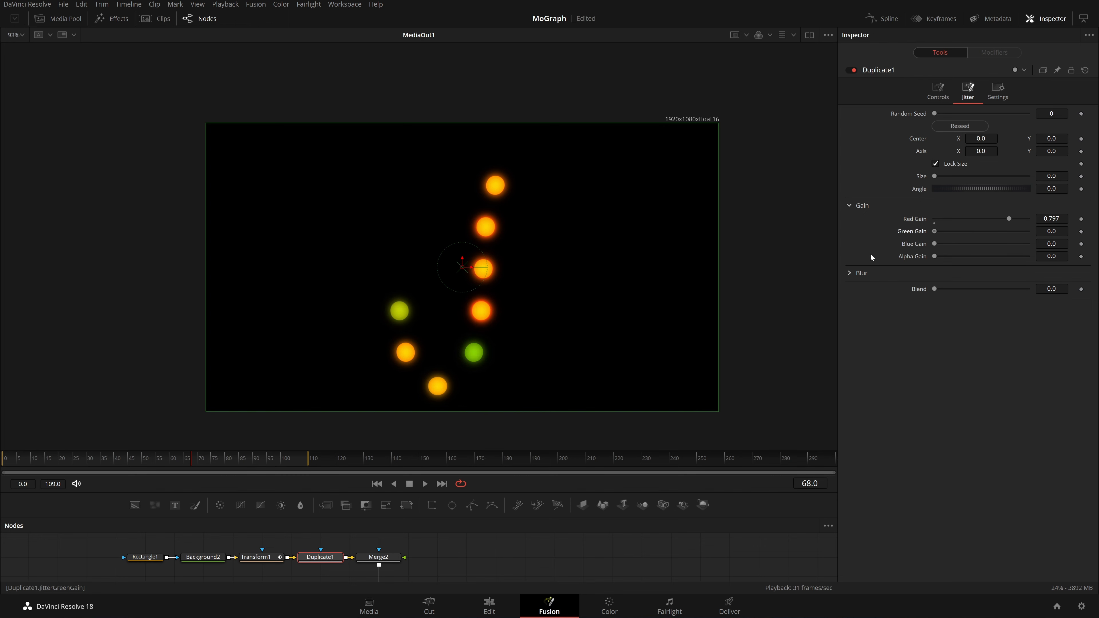
left_click_drag(1008, 218, 861, 240)
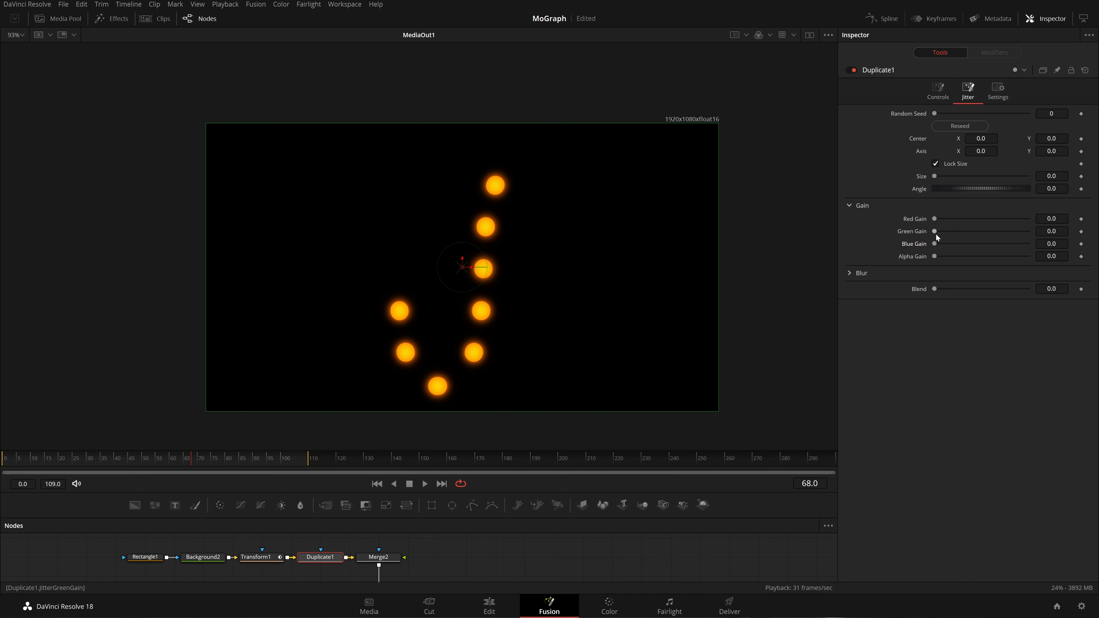
Set Duplicate1's jitter Green Gain to 1.0 and replay the animation from the first frame.
left_click_drag(936, 233, 1021, 231)
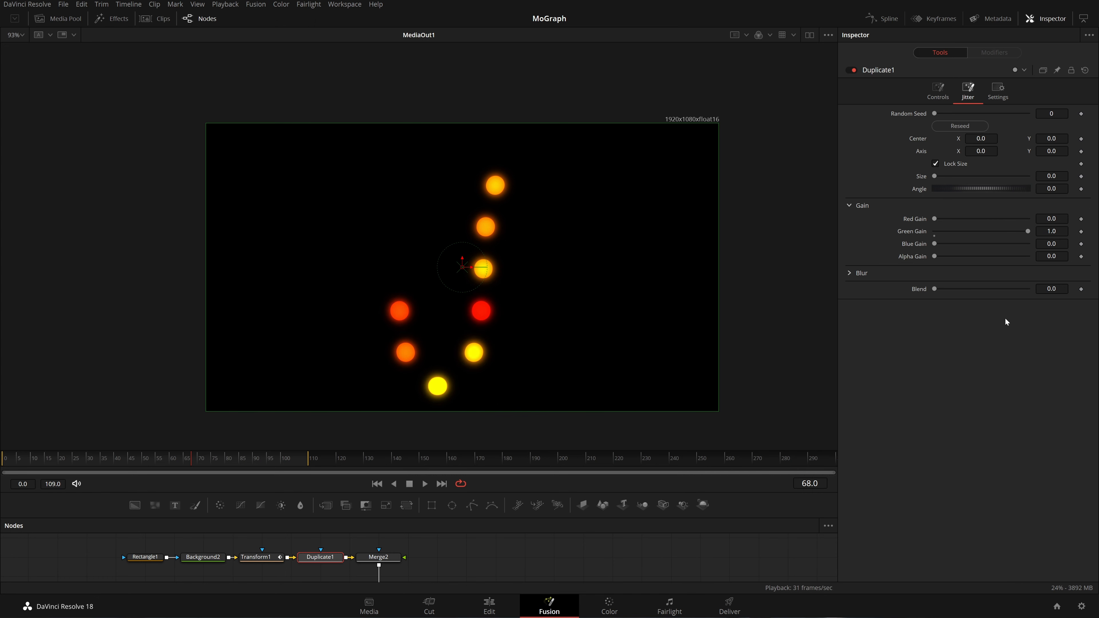
left_click(377, 485)
key("space")
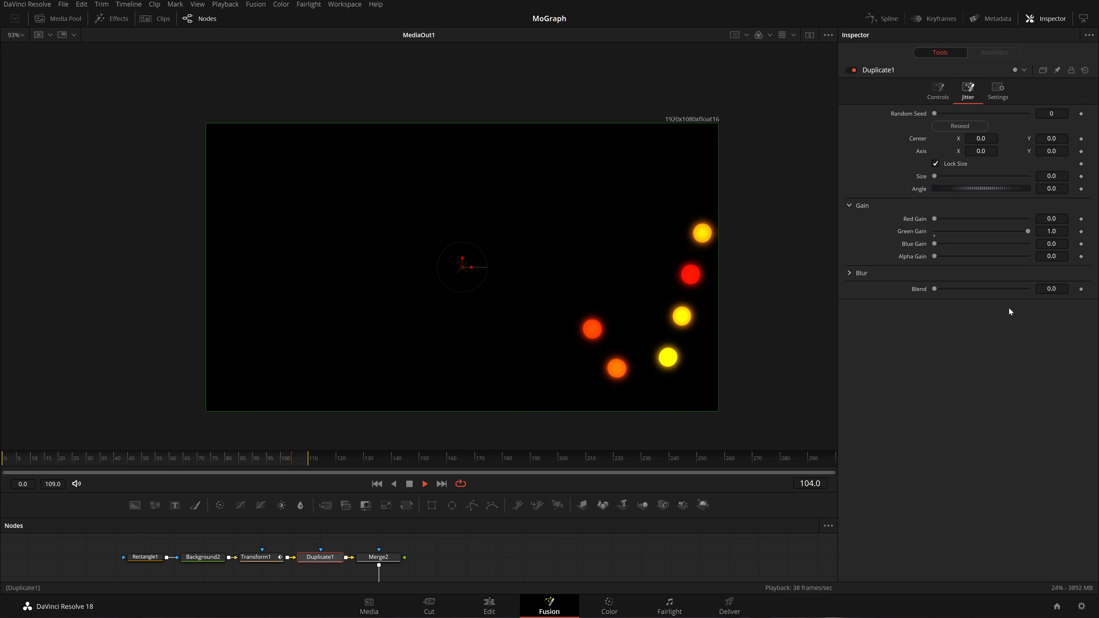
Try a jitter Blend of about 0.78 on Duplicate1, replay the animation from the first frame, and reset the Blend.
left_click_drag(936, 289, 1009, 302)
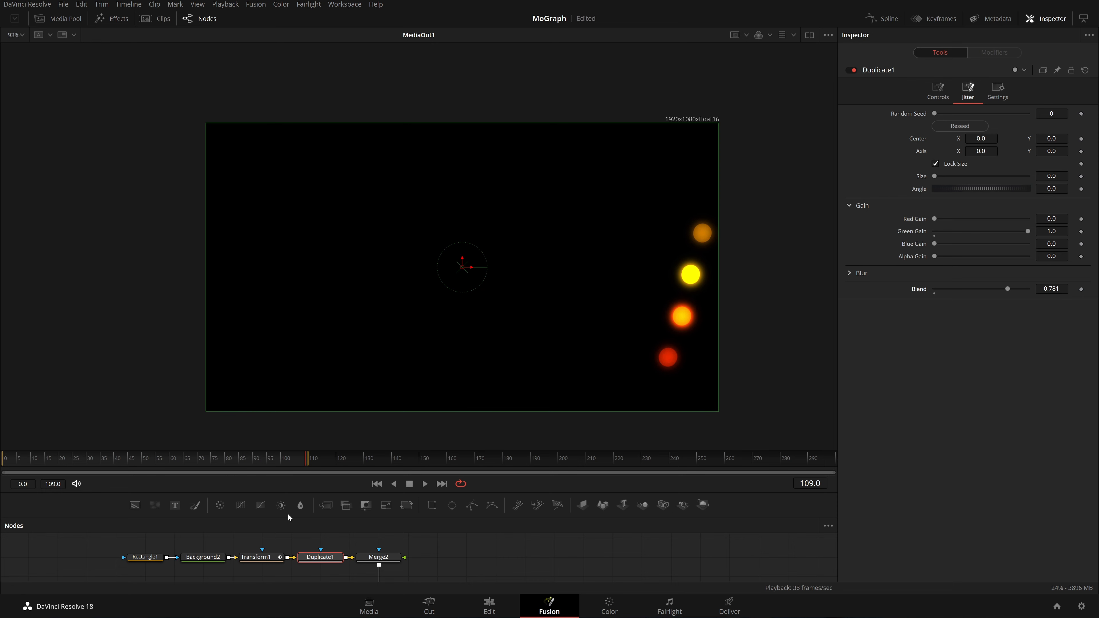
left_click(377, 485)
key("space")
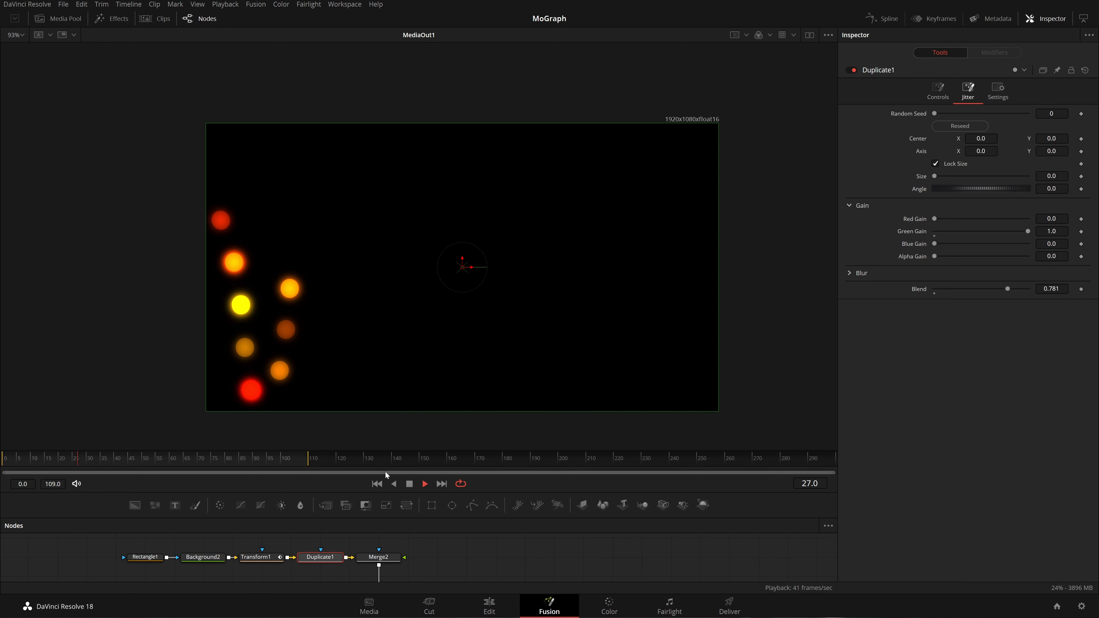
key("space")
left_click_drag(1005, 290, 894, 297)
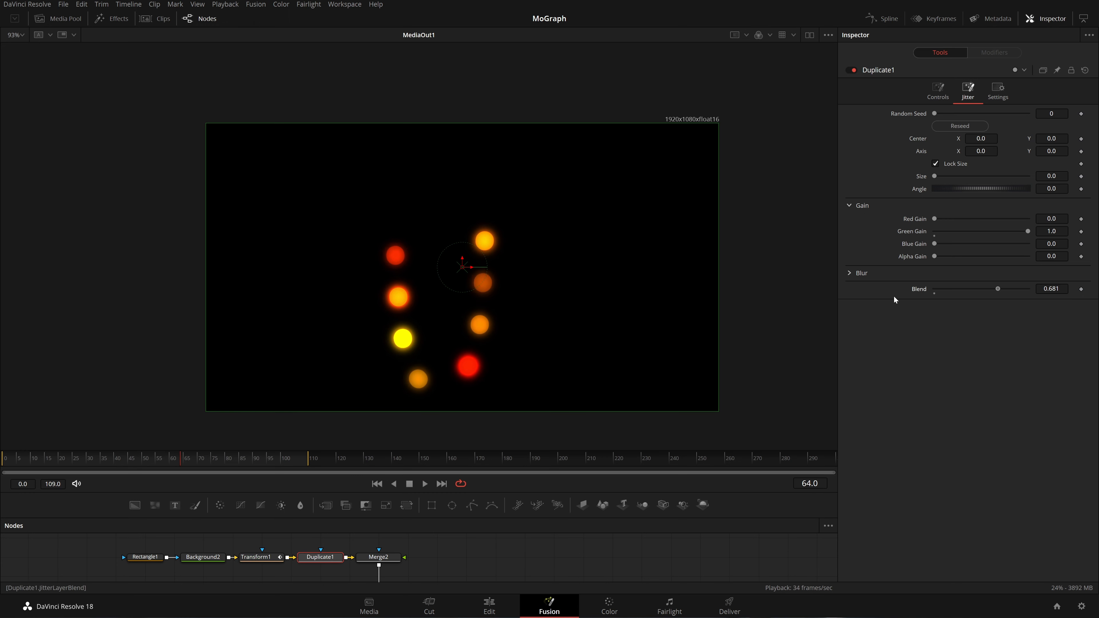
double_click(919, 289)
Enable Motion Blur on Duplicate1 with a Quality of 8 and replay the animation from the first frame.
left_click(998, 91)
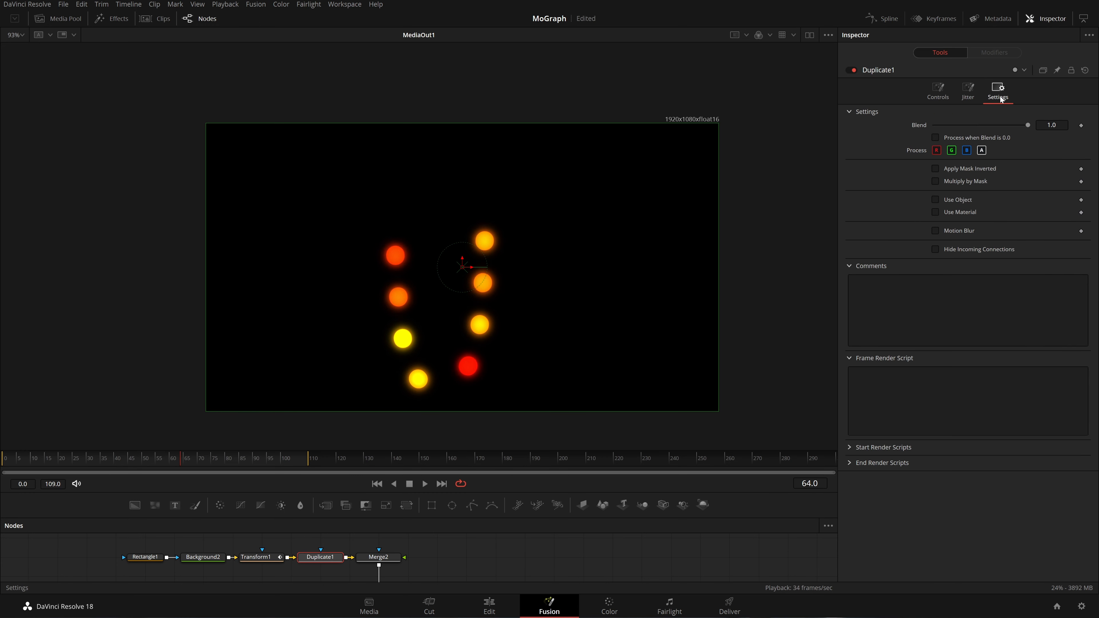
left_click(954, 231)
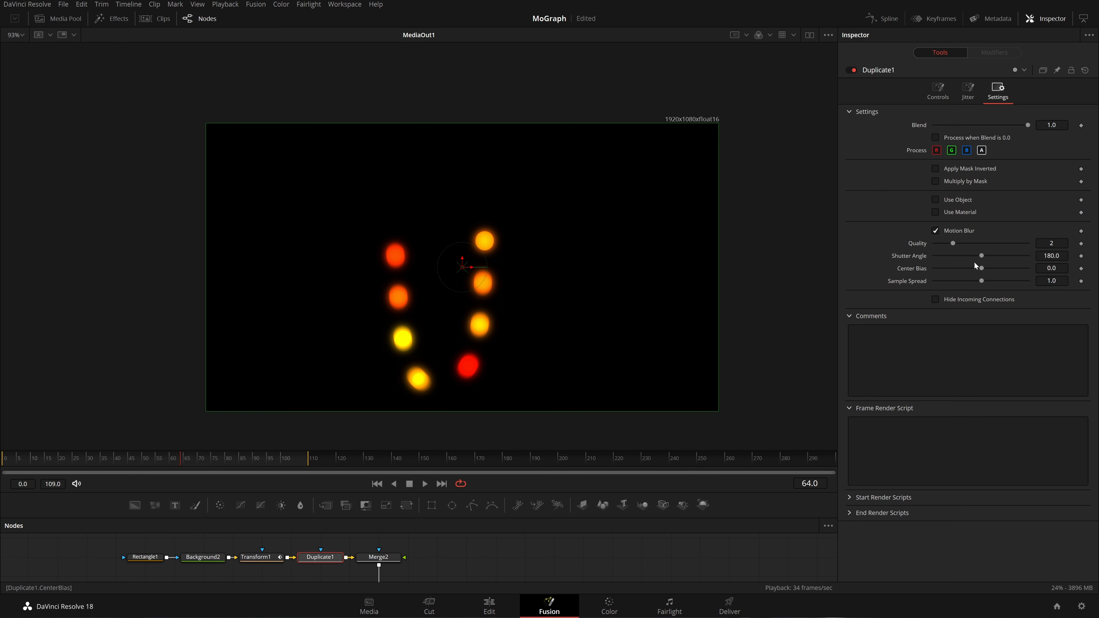
right_click(703, 496)
left_click(615, 541)
key("space")
left_click(377, 484)
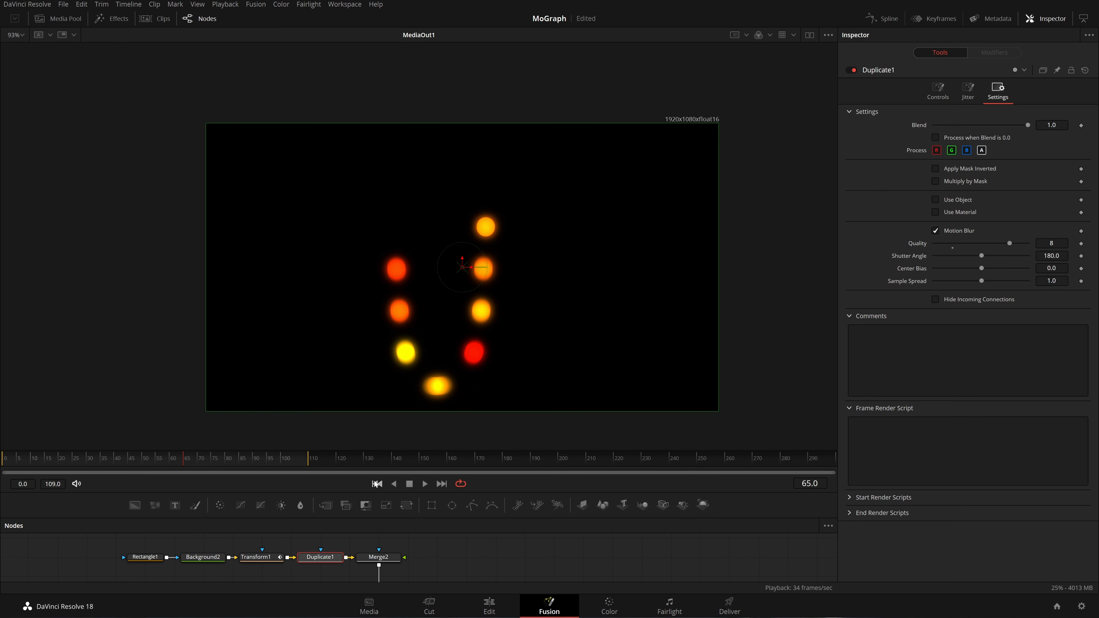
left_click(536, 553)
key("space")
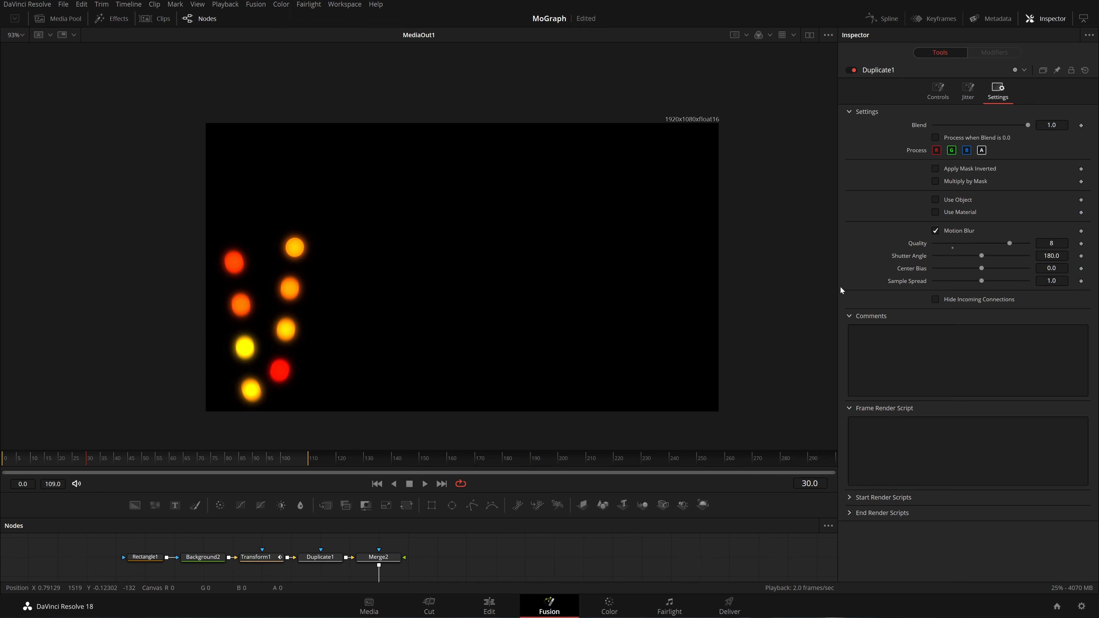
key("space")
Delete the Duplicate1 node between Transform1 and Merge2.
left_click_drag(437, 551, 434, 551)
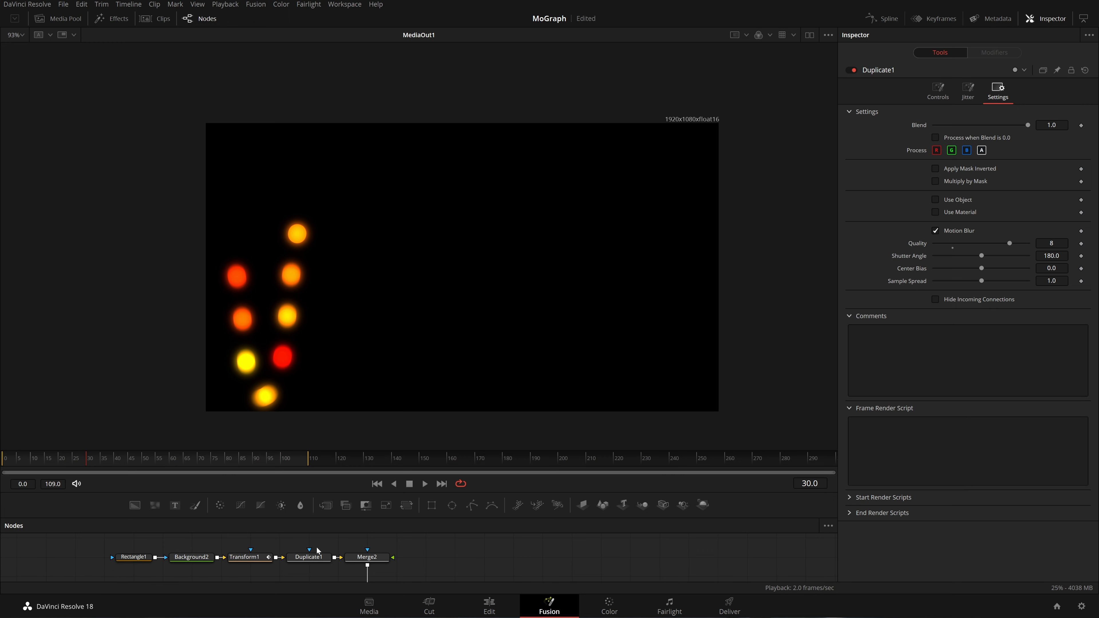
left_click(318, 560)
key("Delete")
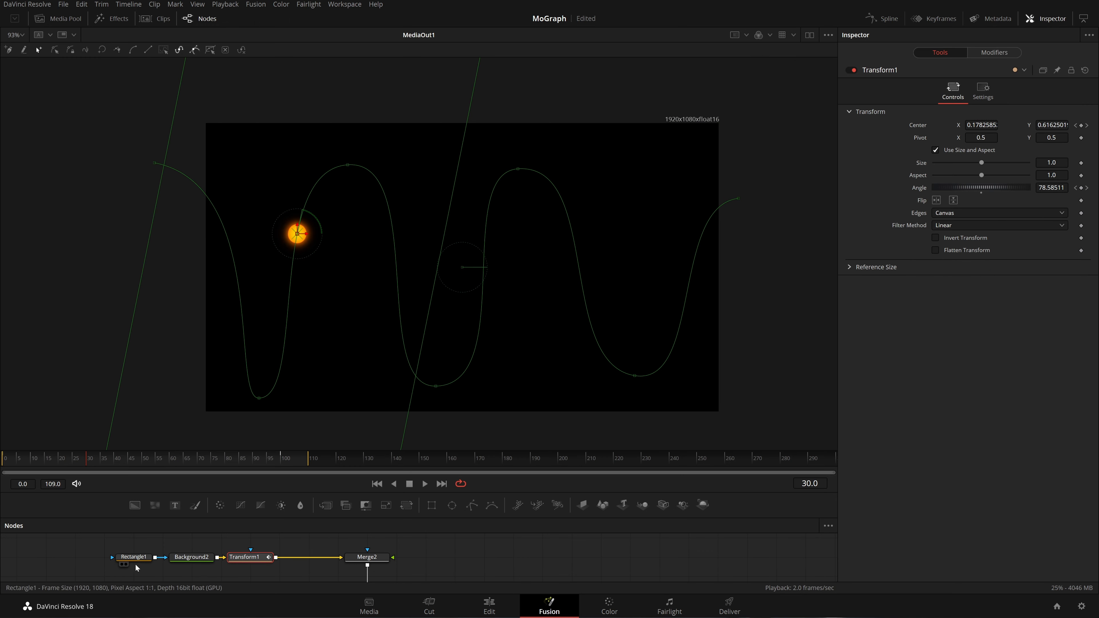
Reshape Rectangle1 with Corner Radius 0, Width about 0.046 and Height about 0.041, and save the project.
left_click(140, 550)
left_click(144, 558)
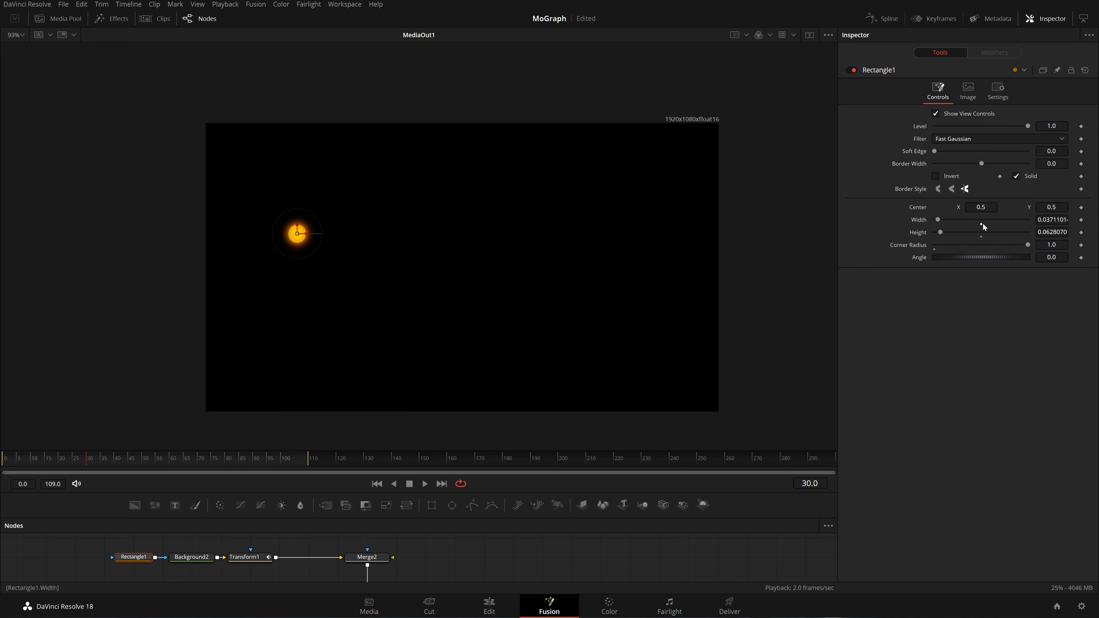
left_click_drag(1026, 246, 888, 252)
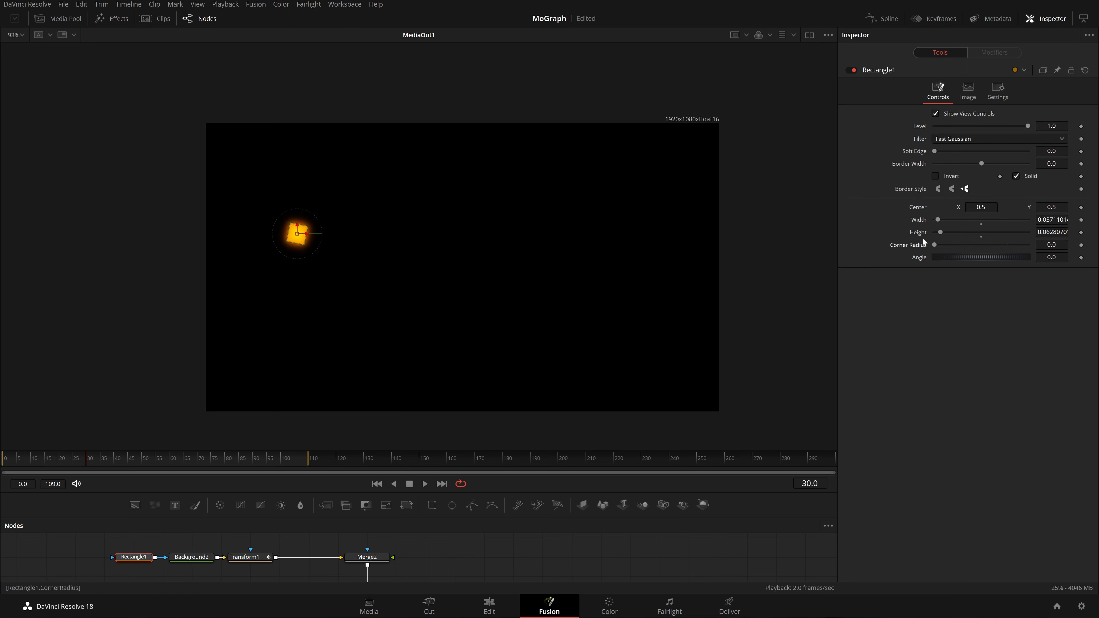
left_click_drag(303, 245, 301, 249)
key("ctrl+s")
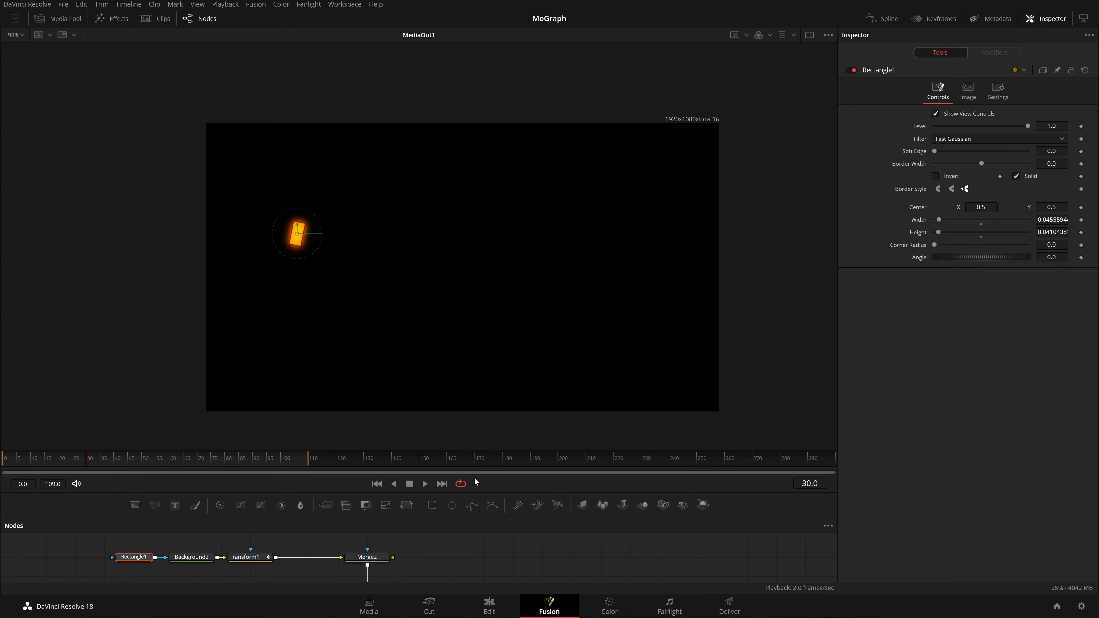
Add a separate Background node above the Rectangle1 chain and set its colour to dark grey #0f0f0f.
left_click_drag(428, 552, 523, 562)
left_click_drag(256, 548, 331, 559)
left_click_drag(135, 506, 342, 557)
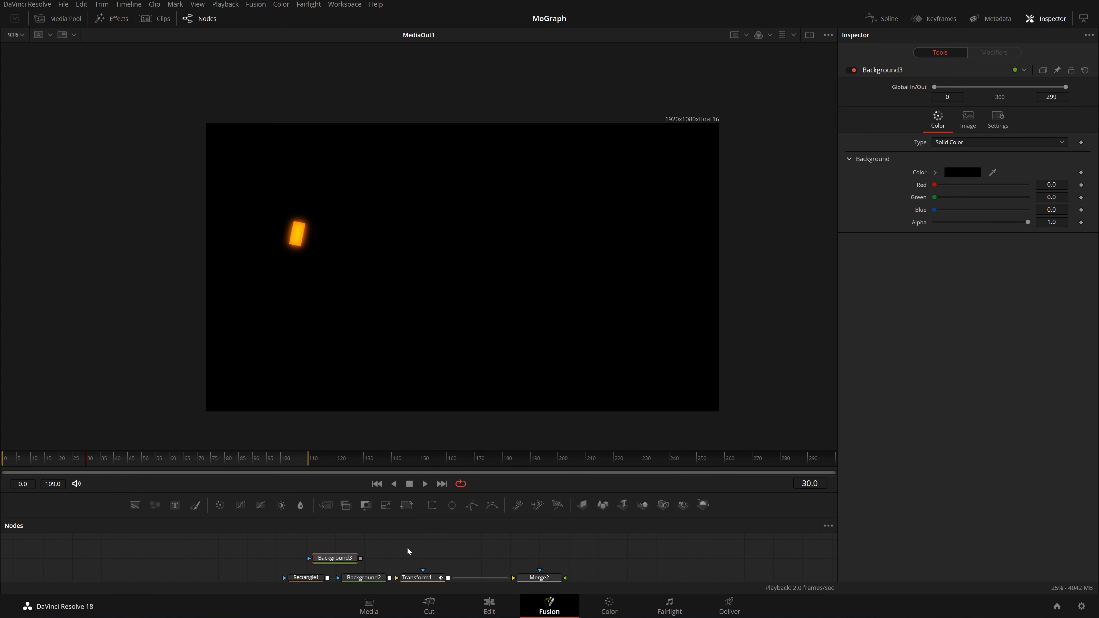
left_click_drag(407, 547, 424, 551)
left_click(966, 171)
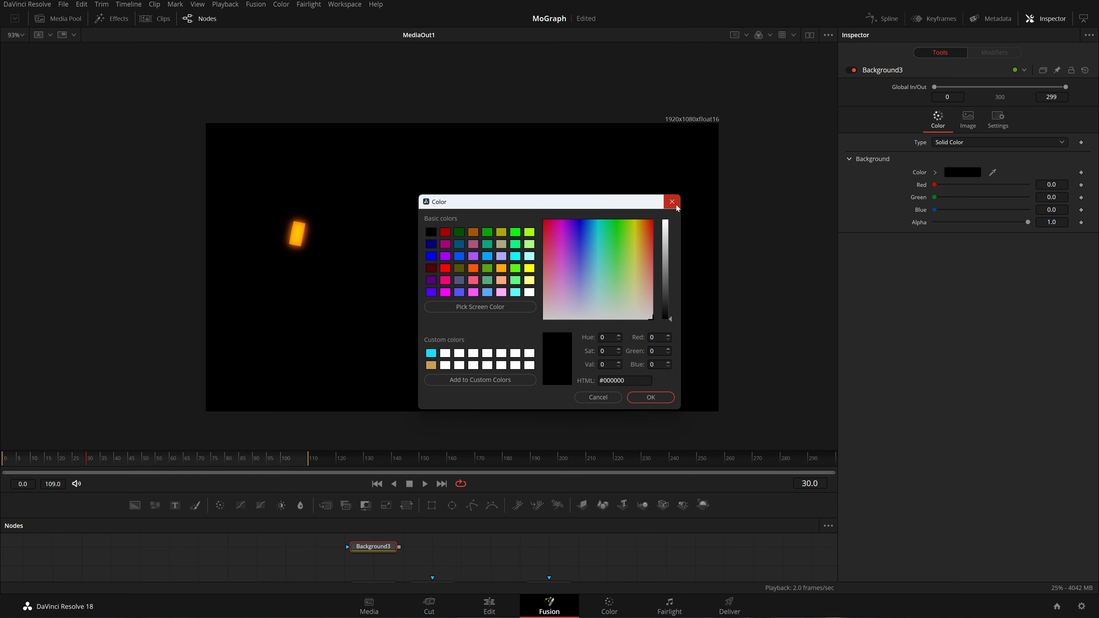
left_click(669, 314)
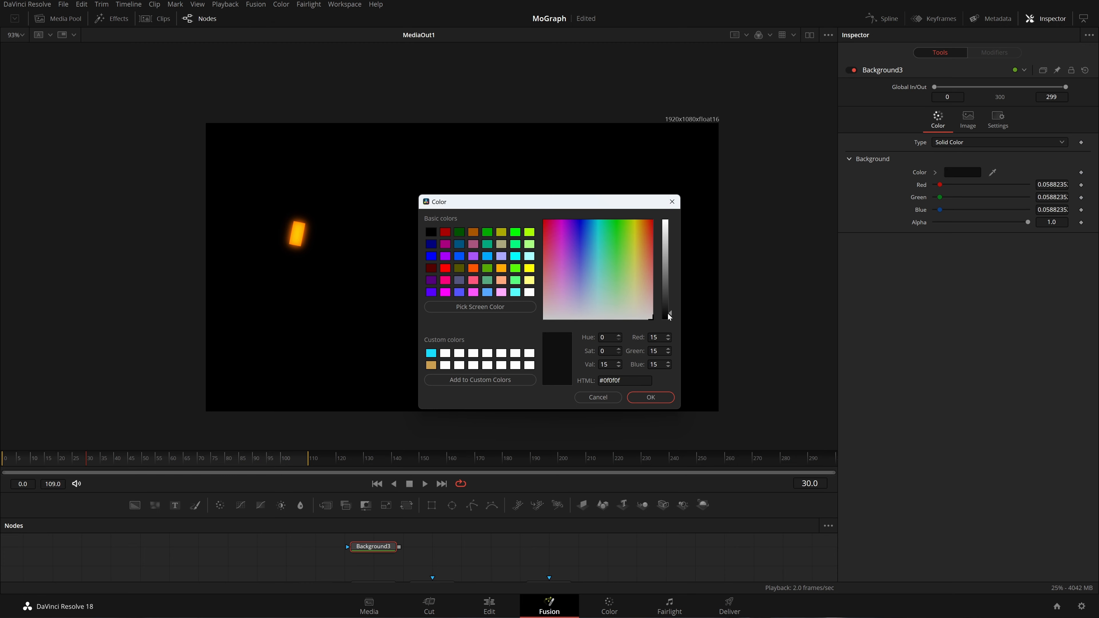
left_click(657, 392)
Mask Background3 with two ellipses, shrink the second one while viewing Background3, and delete the first one.
left_click(456, 507)
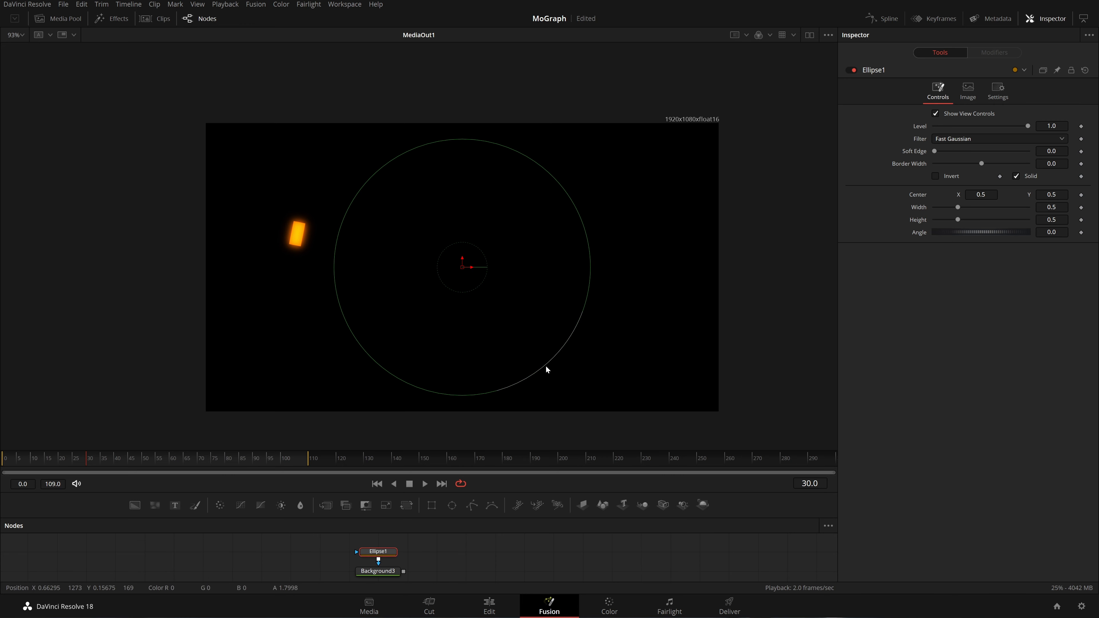
left_click(452, 505)
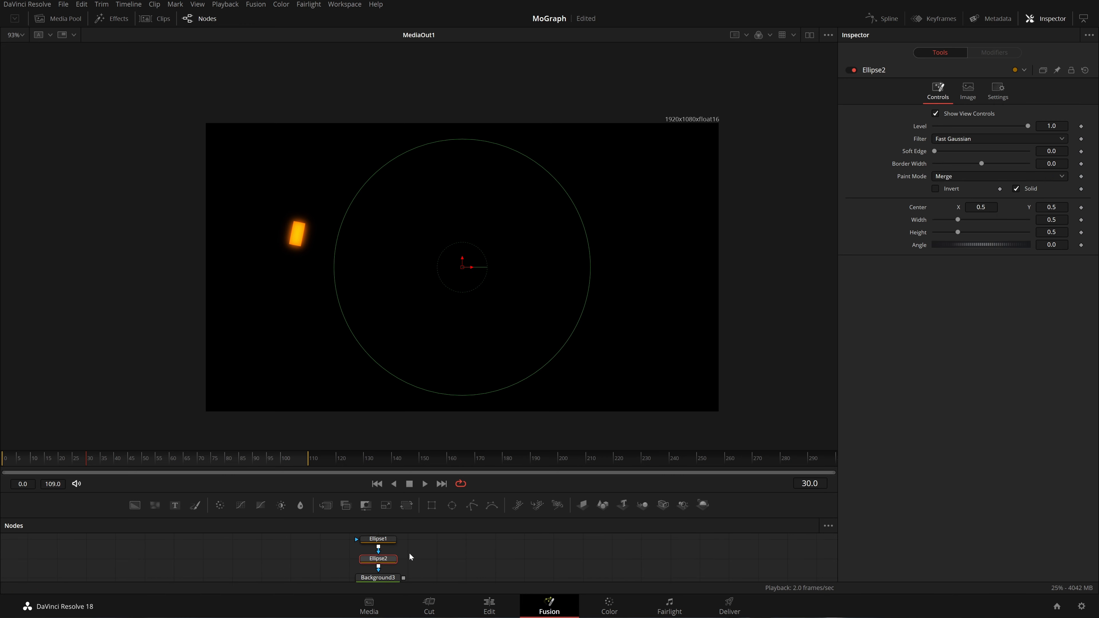
left_click_drag(408, 557, 489, 299)
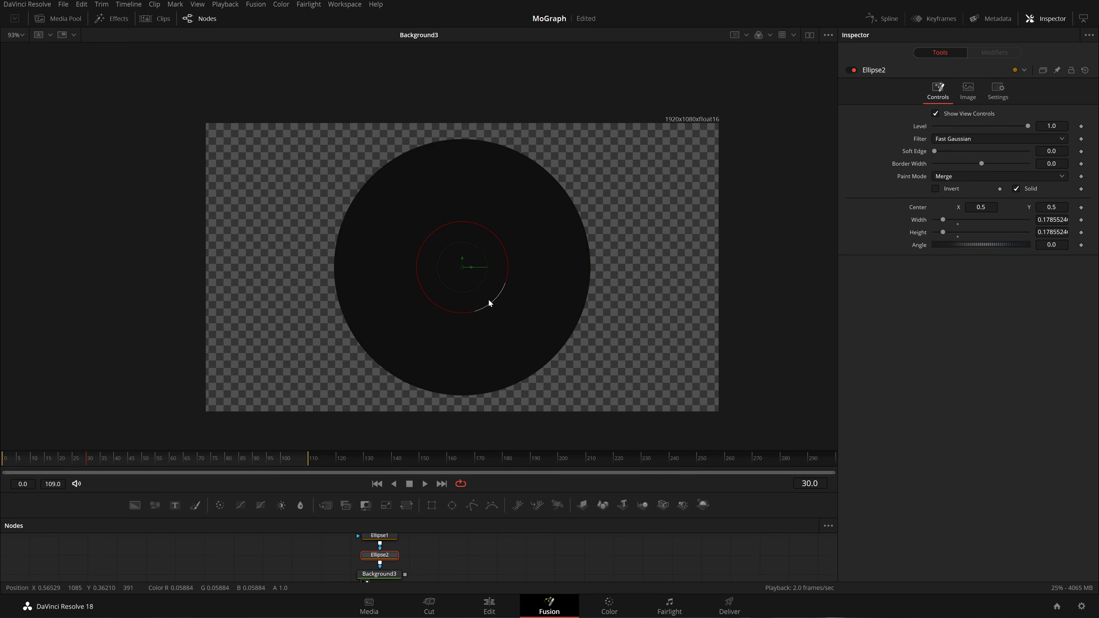
left_click(392, 538)
key("Delete")
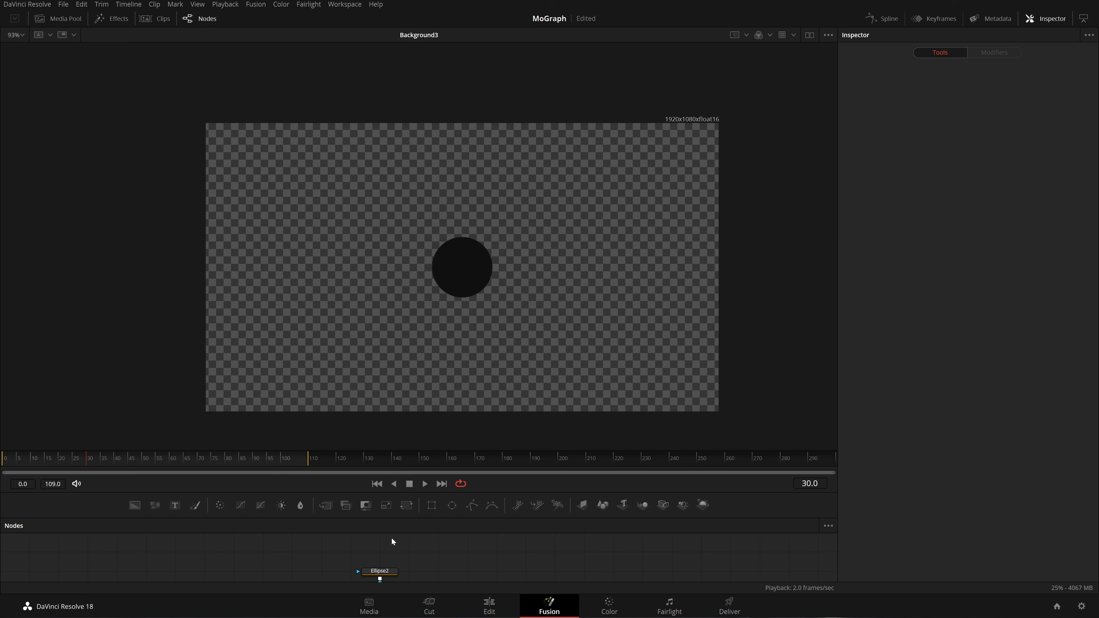
Resize the Ellipse2 mask to about 0.195 wide and high, and move its center to about X 0.78, Y 0.81.
left_click(380, 571)
left_click_drag(486, 287, 501, 303)
left_click_drag(463, 269, 606, 180)
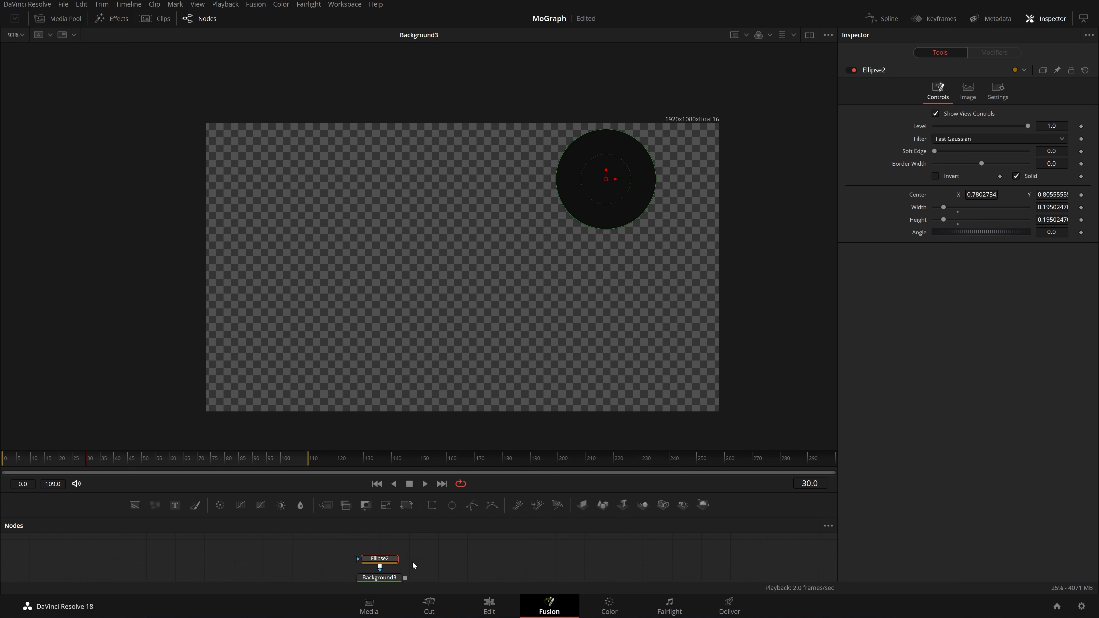
left_click_drag(442, 551, 442, 547)
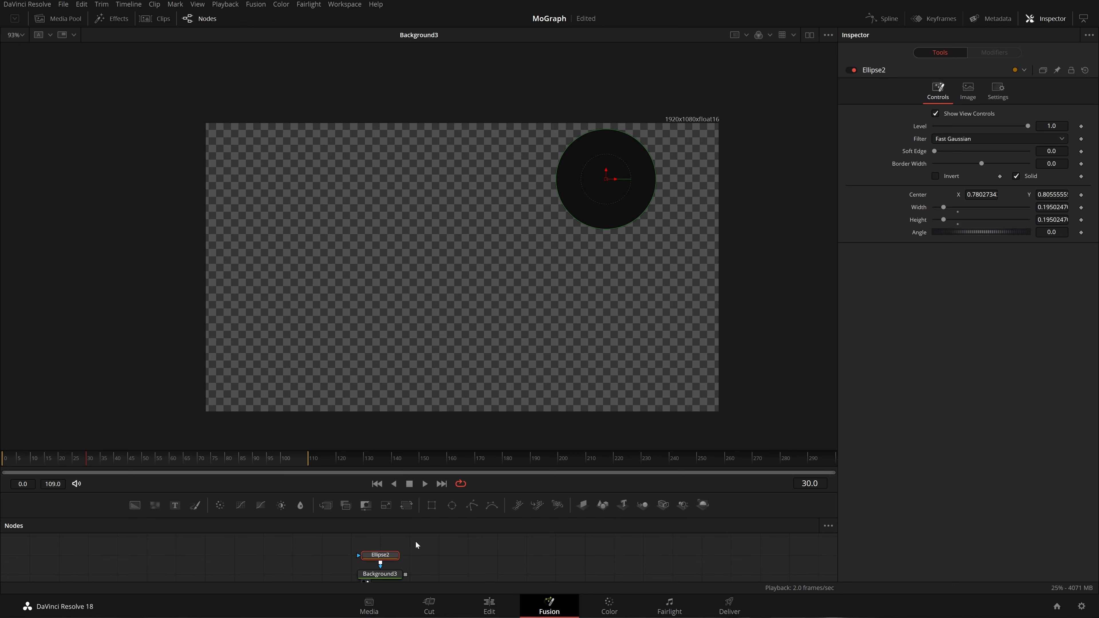
key("Delete")
key("ctrl+z")
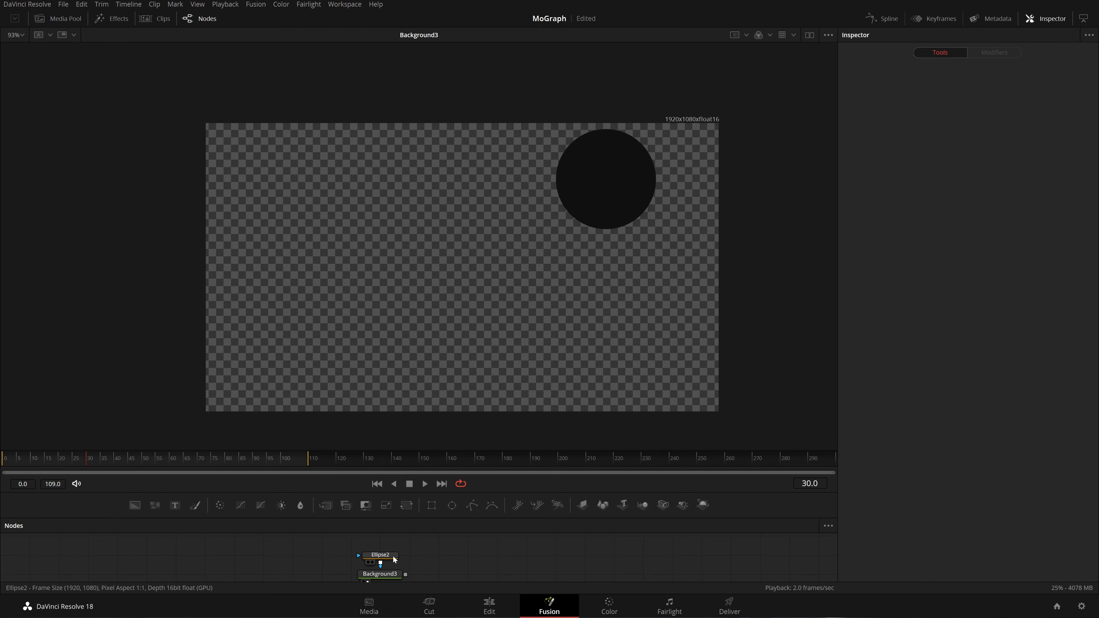
Add a copy of the Ellipse2 mask to Background3 and move its center to about X 0.78, Y 0.20.
left_click_drag(413, 552, 383, 554)
left_click_drag(606, 179, 608, 353)
left_click_drag(439, 552, 402, 518)
left_click_drag(368, 555, 529, 562)
left_click_drag(369, 566, 398, 575)
left_click(451, 541)
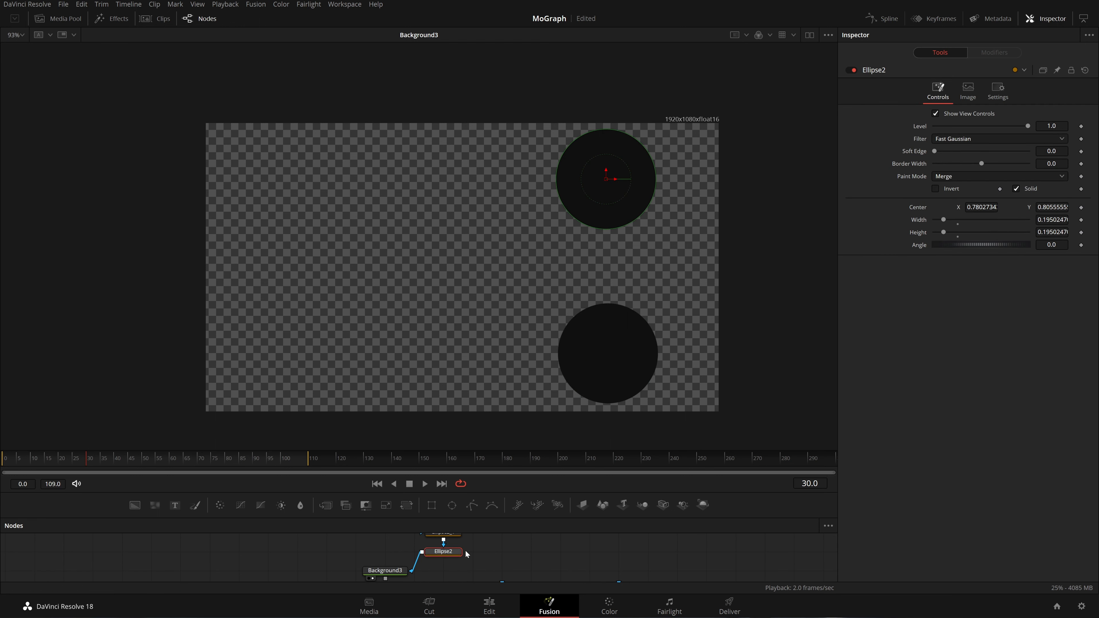
Merge Background3 over Background2 with a new Merge node ahead of Transform1, and show the merged result in the viewer.
left_click_drag(452, 552, 421, 565)
mouse_move(422, 566)
left_mouse_down()
mouse_move(392, 565)
mouse_move(390, 546)
mouse_move(439, 555)
mouse_move(424, 521)
mouse_move(395, 550)
mouse_move(400, 560)
left_mouse_up()
left_click(418, 561)
key("ctrl+z")
key("ctrl+z")
key("ctrl+z")
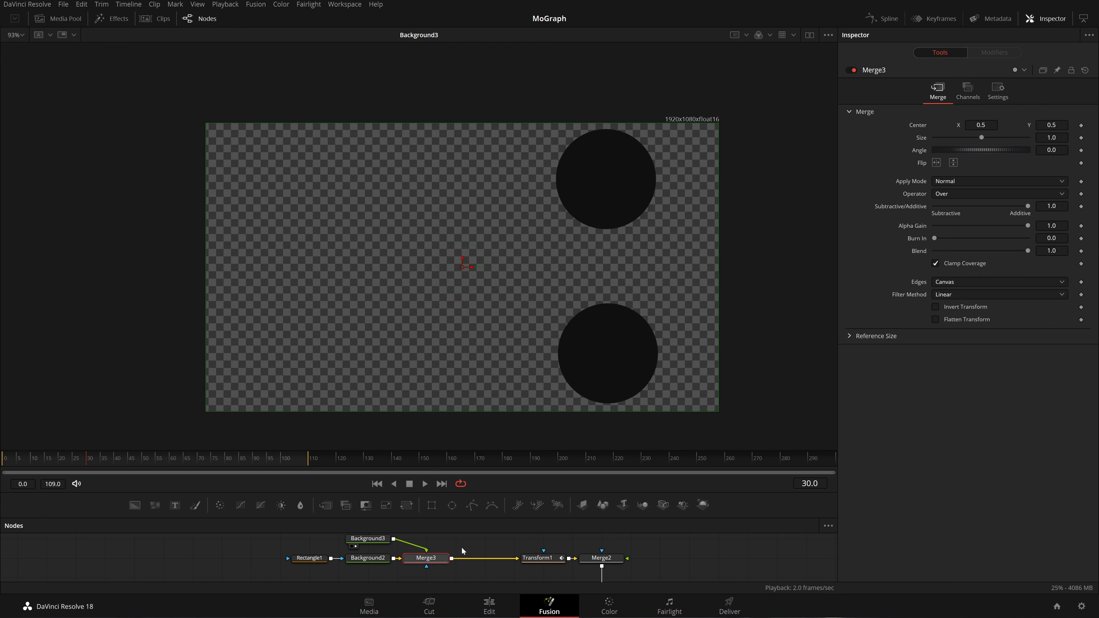
left_click_drag(461, 548, 451, 551)
key("2")
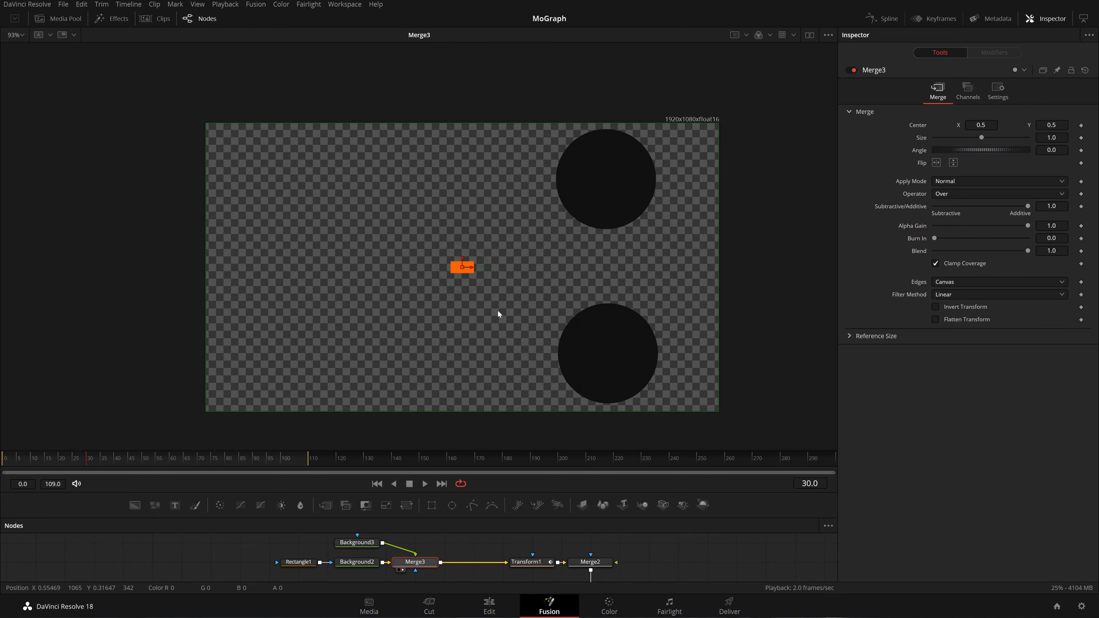
Delete the copied ellipse mask Ellipse2_1 that feeds into Ellipse2.
left_click_drag(405, 531, 440, 565)
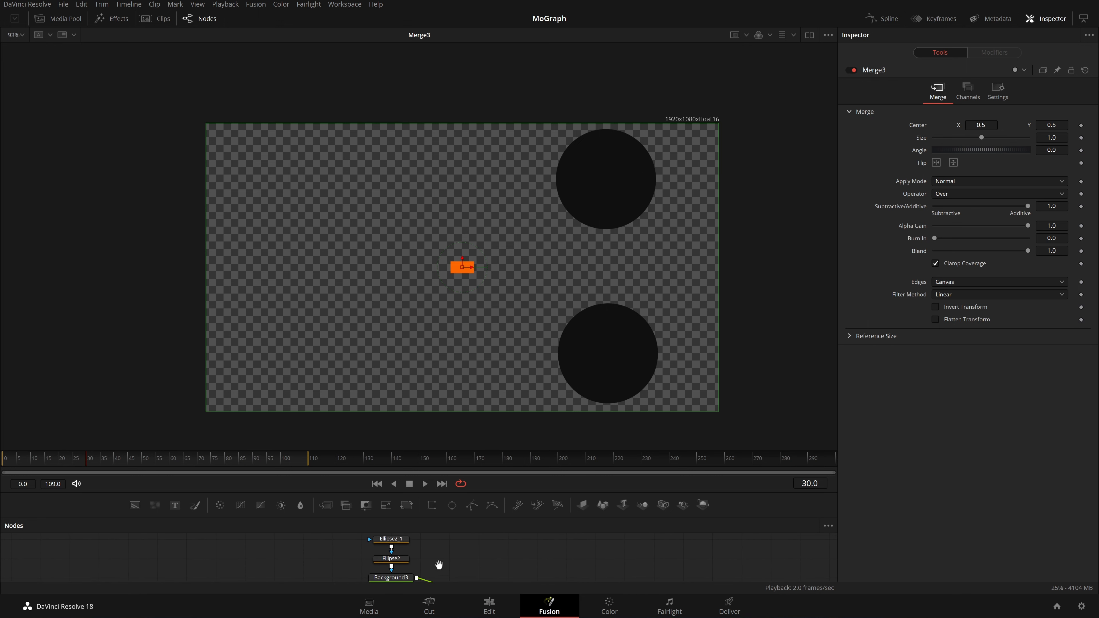
left_click(404, 538)
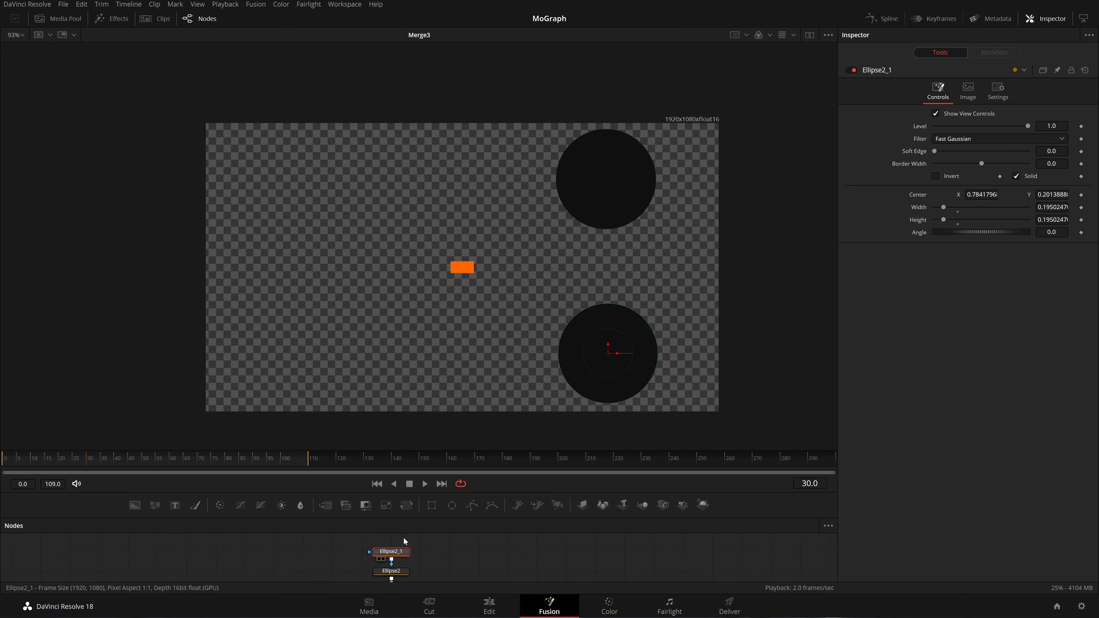
key("Delete")
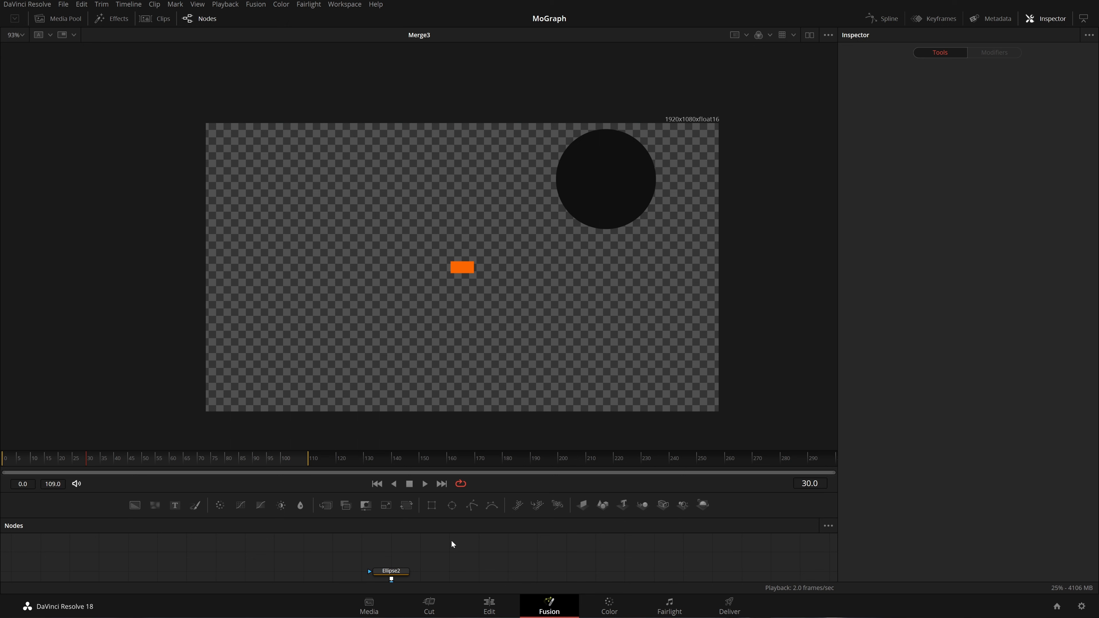
Shrink the Ellipse2 mask to about 0.044 wide and high, and move its center to about X 0.53, Y 0.54.
left_click(401, 570)
scroll(572, 246, "up", 5)
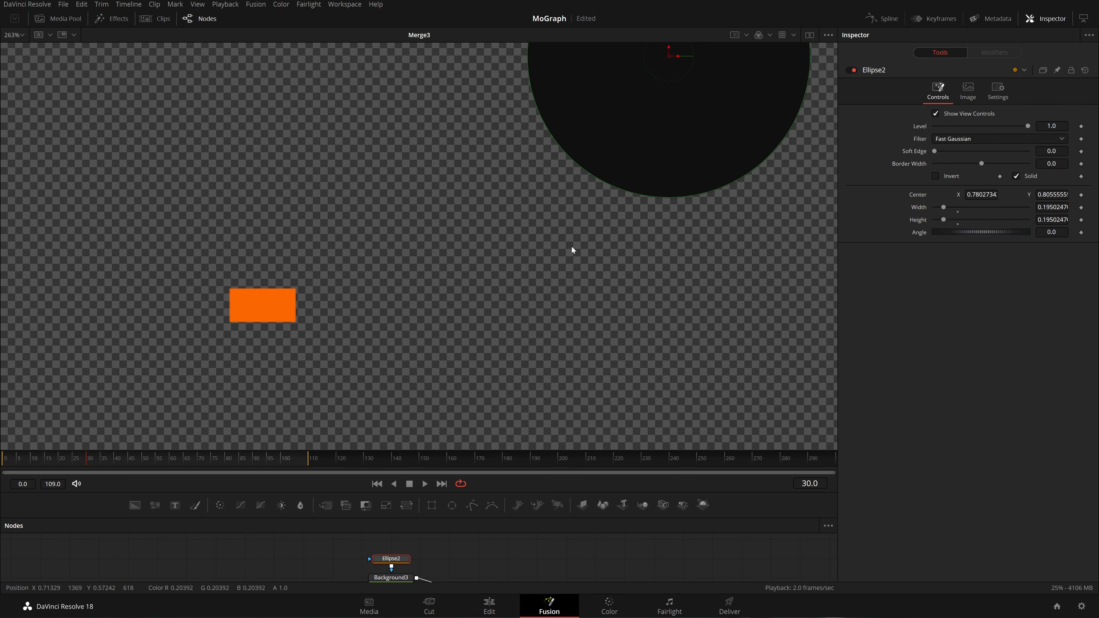
left_click_drag(709, 192, 688, 125)
left_click_drag(667, 56, 309, 272)
scroll(424, 369, "up", 4)
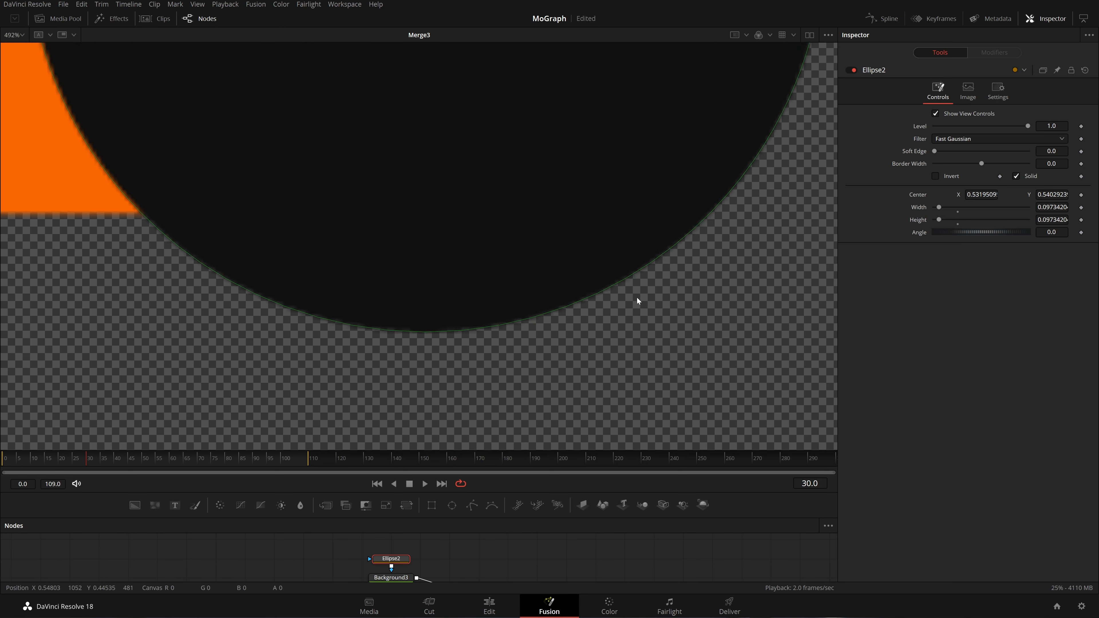
left_click_drag(649, 267, 454, 123)
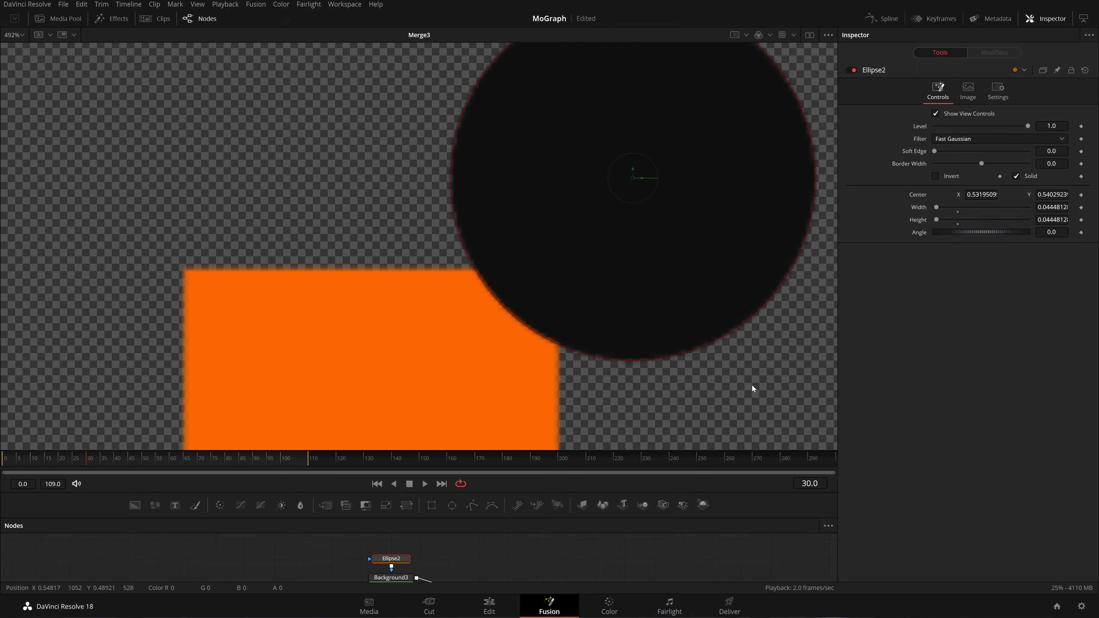
Fit the Ellipse2 mask inside the orange rectangle's upper-right corner, about 0.0086 wide and high, centered at about X 0.515, Y 0.510.
left_click_drag(642, 169, 535, 198)
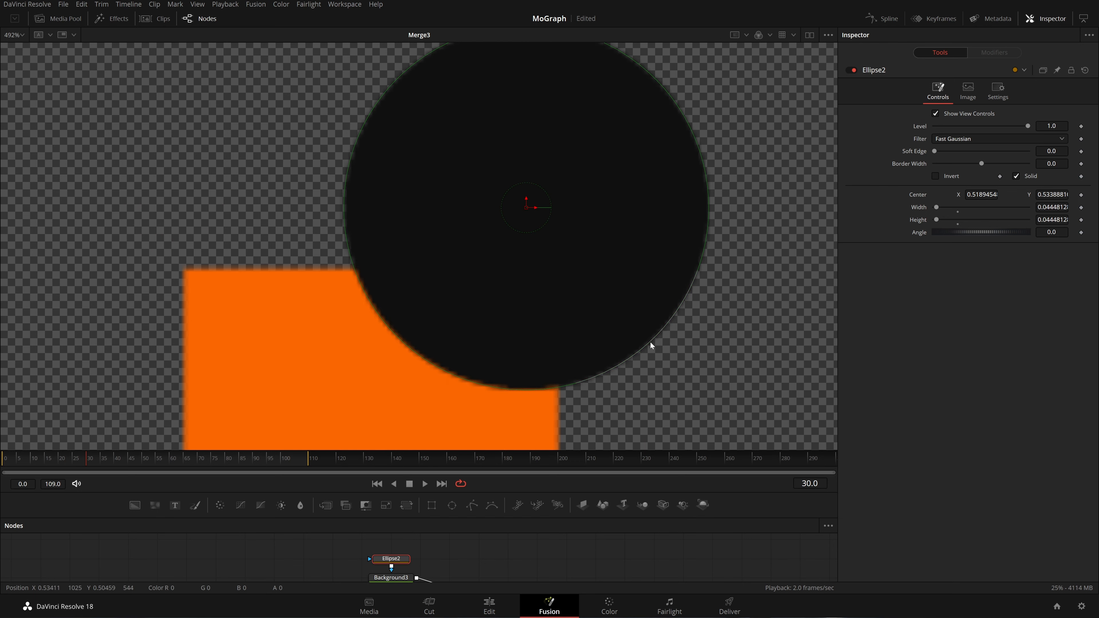
left_click_drag(650, 341, 544, 250)
left_click_drag(527, 206, 495, 321)
scroll(549, 328, "down", 3)
scroll(549, 329, "up", 1)
left_click_drag(610, 356, 602, 292)
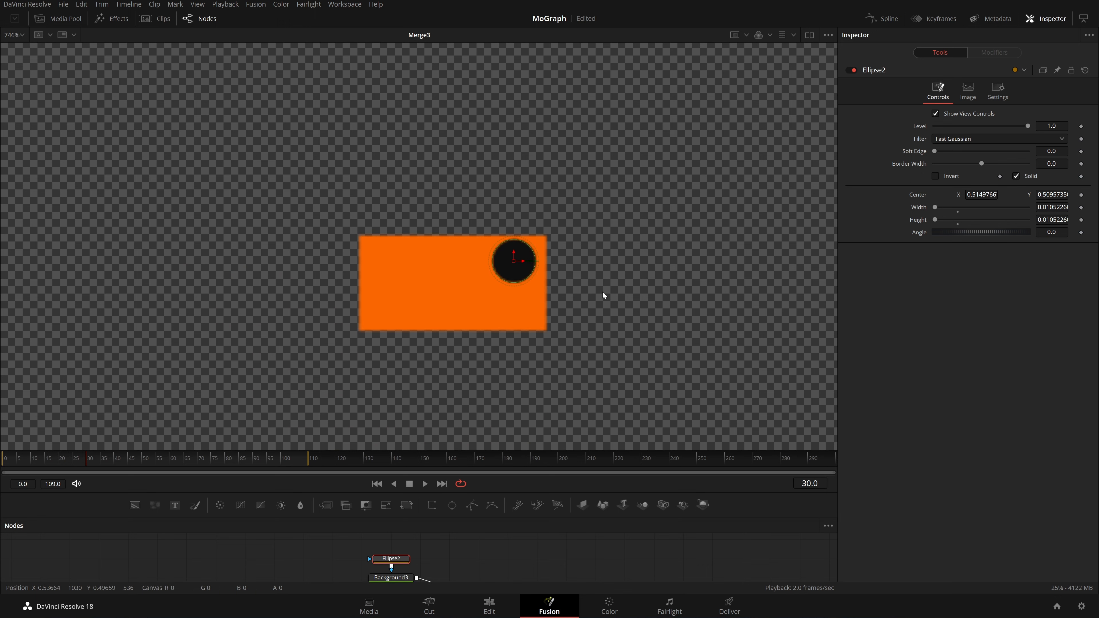
scroll(603, 292, "up", 2)
left_click_drag(457, 257, 453, 251)
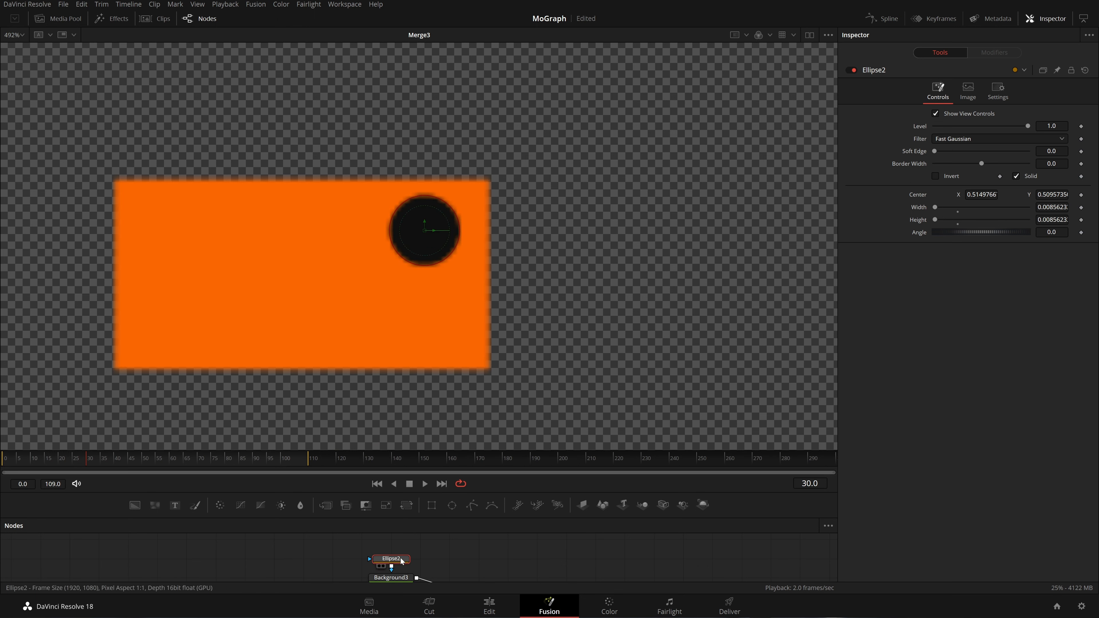
Insert a pasted copy of the ellipse mask between Ellipse2 and Background3, with Ellipse2 lined up above it, and select the copy.
key("ctrl+v")
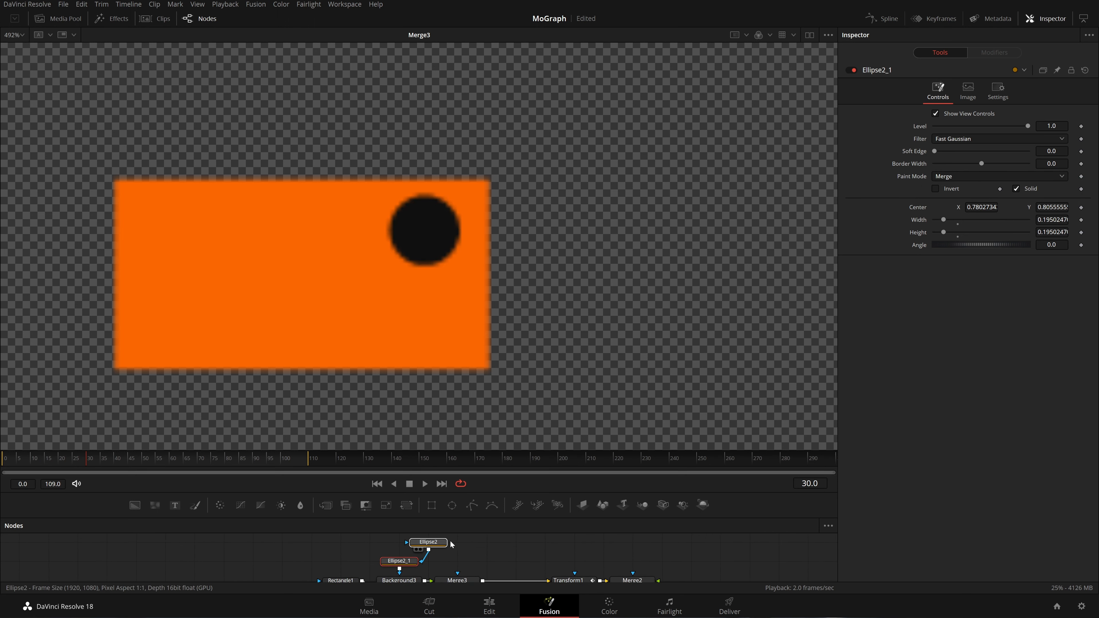
left_click(401, 542)
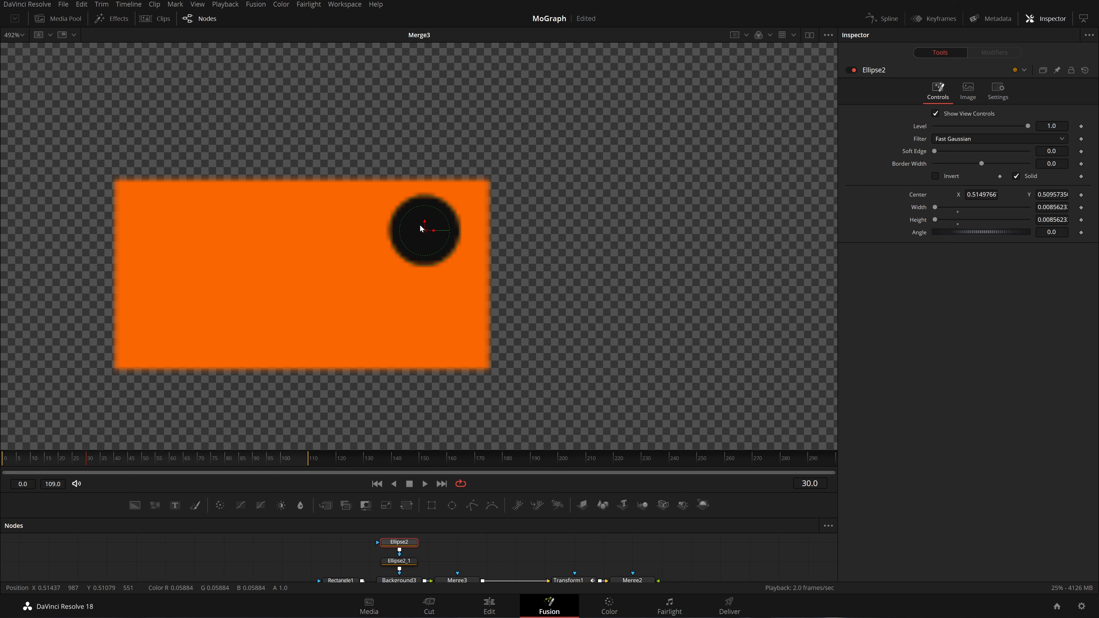
left_click_drag(425, 221, 430, 255)
key("ctrl+z")
left_click(399, 561)
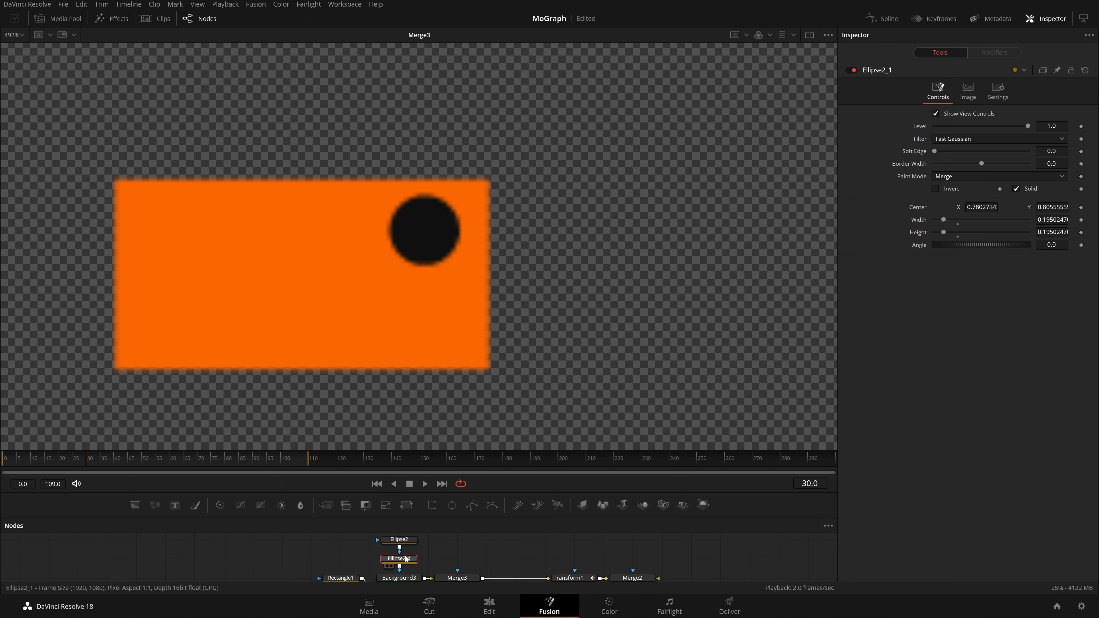
Delete the oversized Ellipse2_1 node connected with Background3's mask nodes.
left_click_drag(404, 563, 438, 542)
scroll(432, 320, "down", 6)
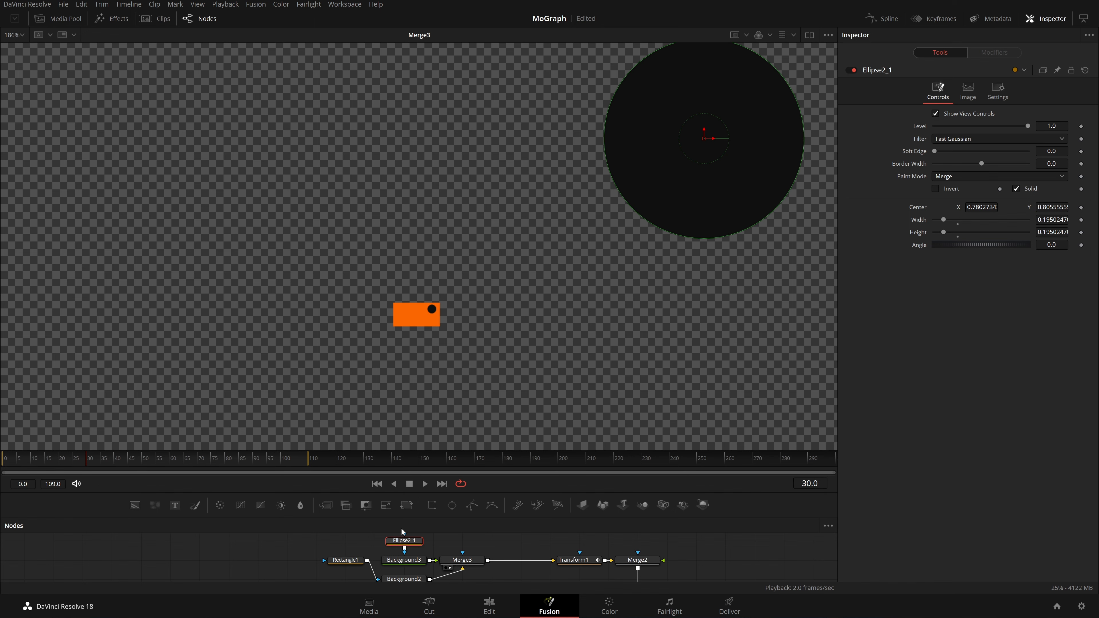
key("Delete")
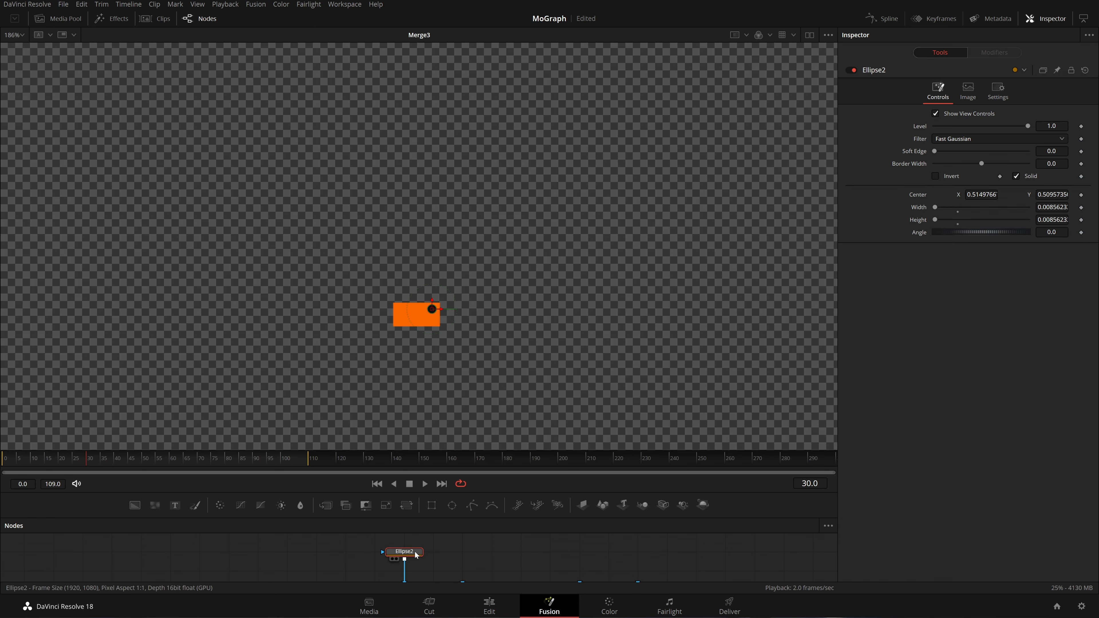
Duplicate the Ellipse2 node and connect the copy's output to Ellipse2's mask input.
key("ctrl+c")
key("ctrl+v")
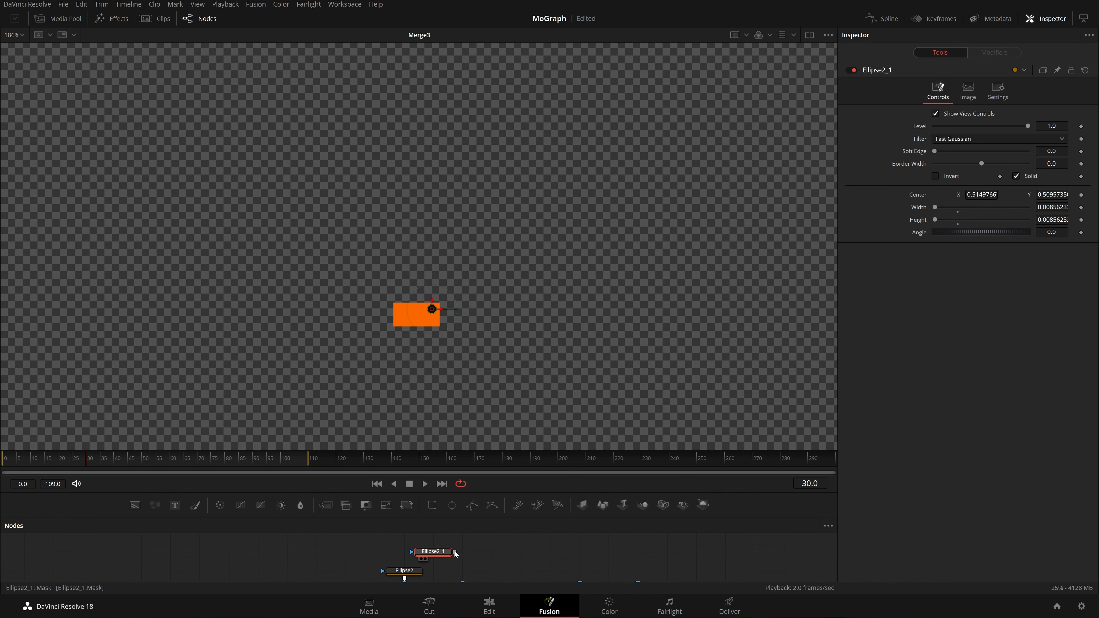
left_click_drag(454, 553, 407, 553)
Move the duplicated ellipse straight below the first circle on the orange rectangle, to a centre Y of about 0.491.
scroll(422, 347, "up", 5)
left_click_drag(538, 190, 526, 302)
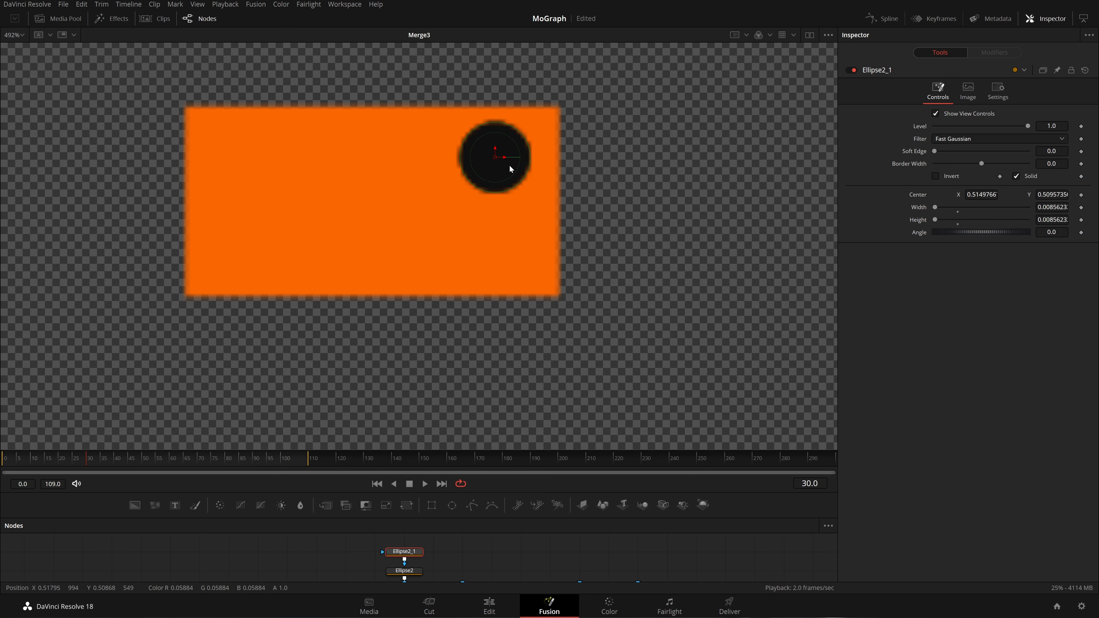
left_click_drag(495, 148, 503, 235)
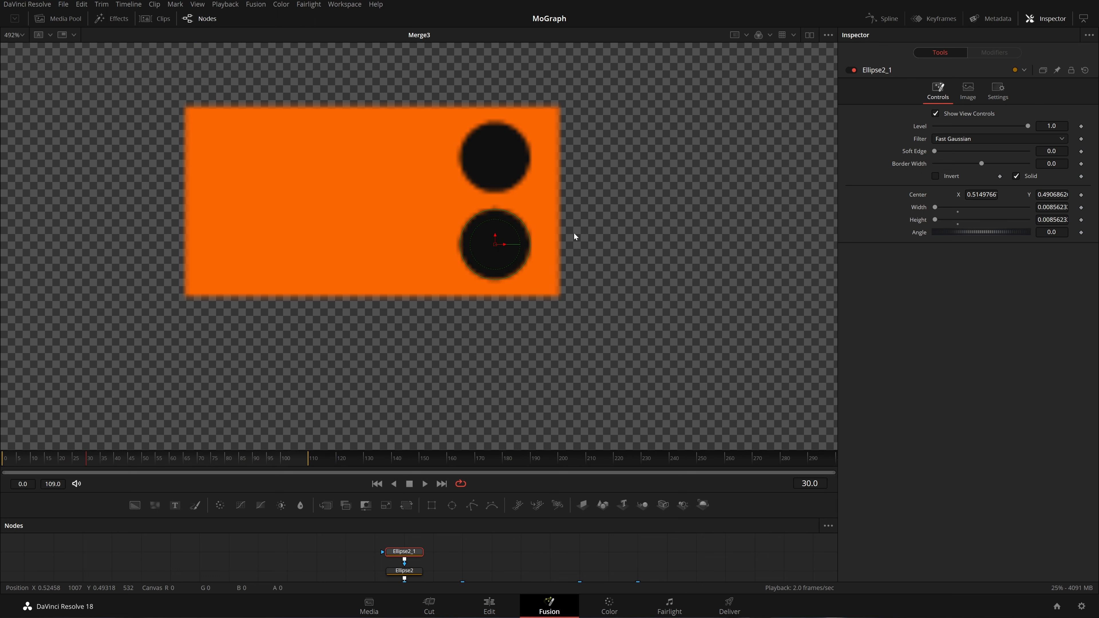
scroll(576, 233, "down", 5)
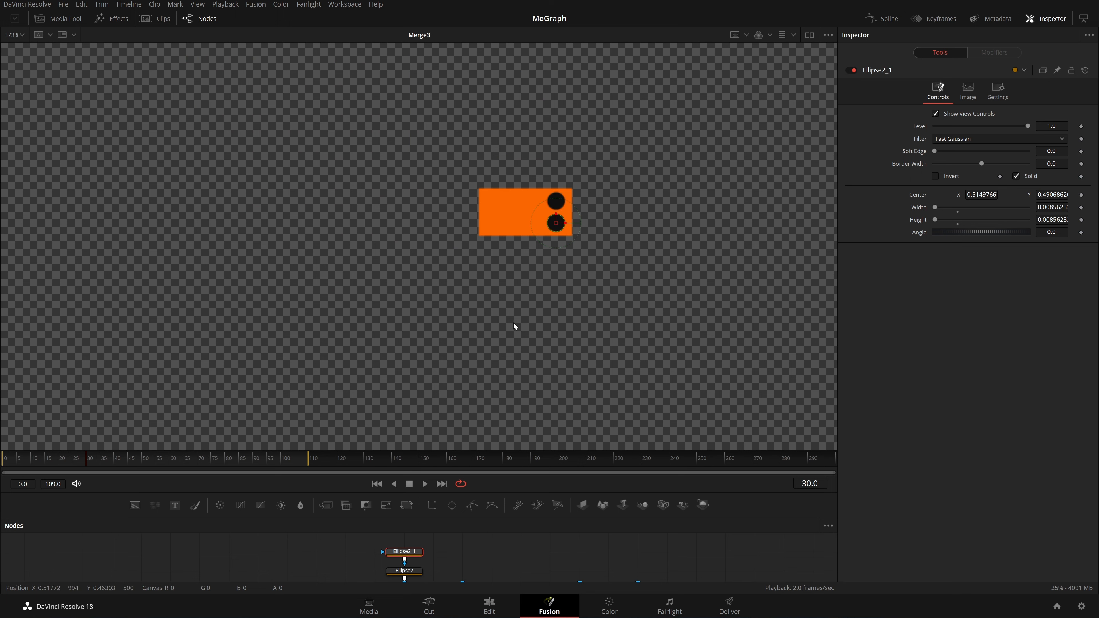
Line up the Rectangle1 and Background2 nodes in the same row as Merge3 and save the project.
left_click_drag(418, 546, 404, 522)
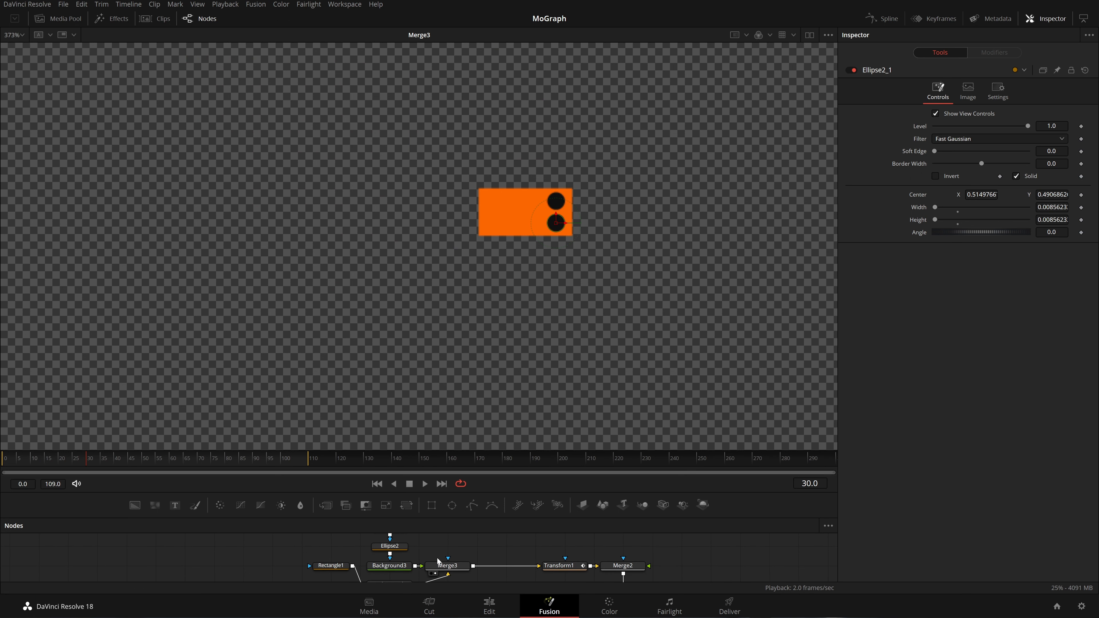
scroll(347, 559, "down", 1)
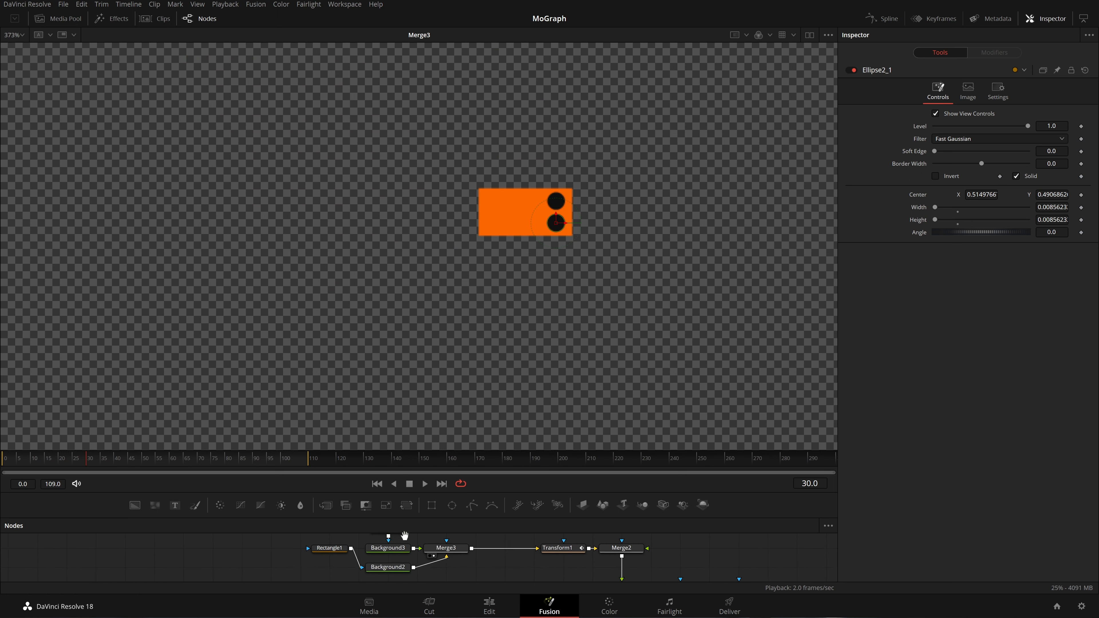
left_click_drag(321, 557, 321, 577)
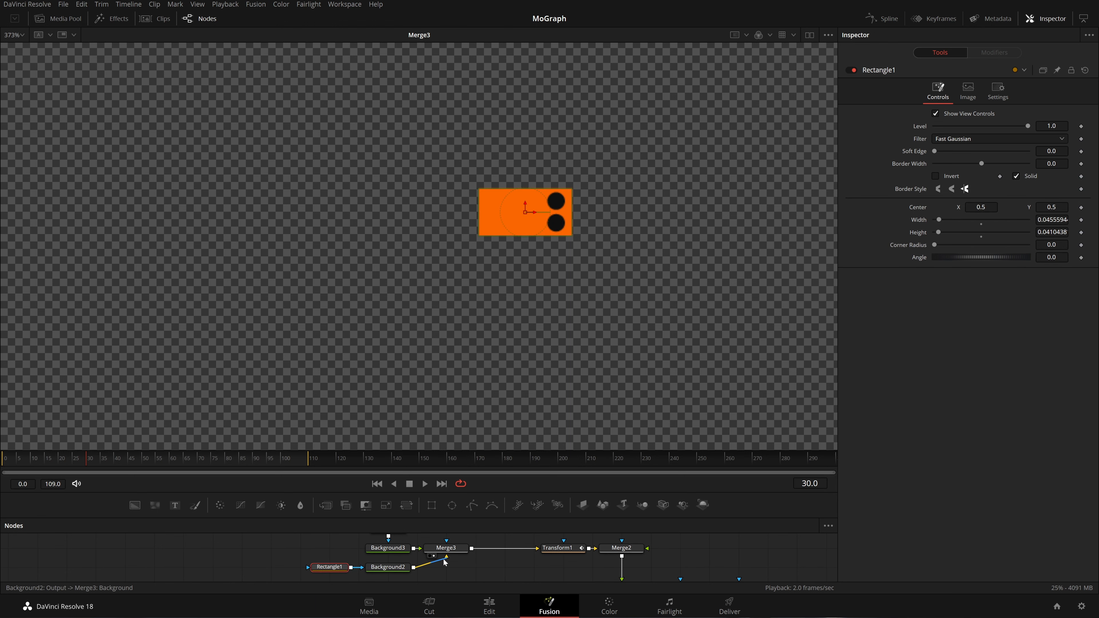
scroll(444, 560, "up", 2)
mouse_move(378, 567)
left_mouse_down()
mouse_move(392, 582)
mouse_move(394, 559)
left_mouse_up()
scroll(409, 571, "down", 1)
key("ctrl+s")
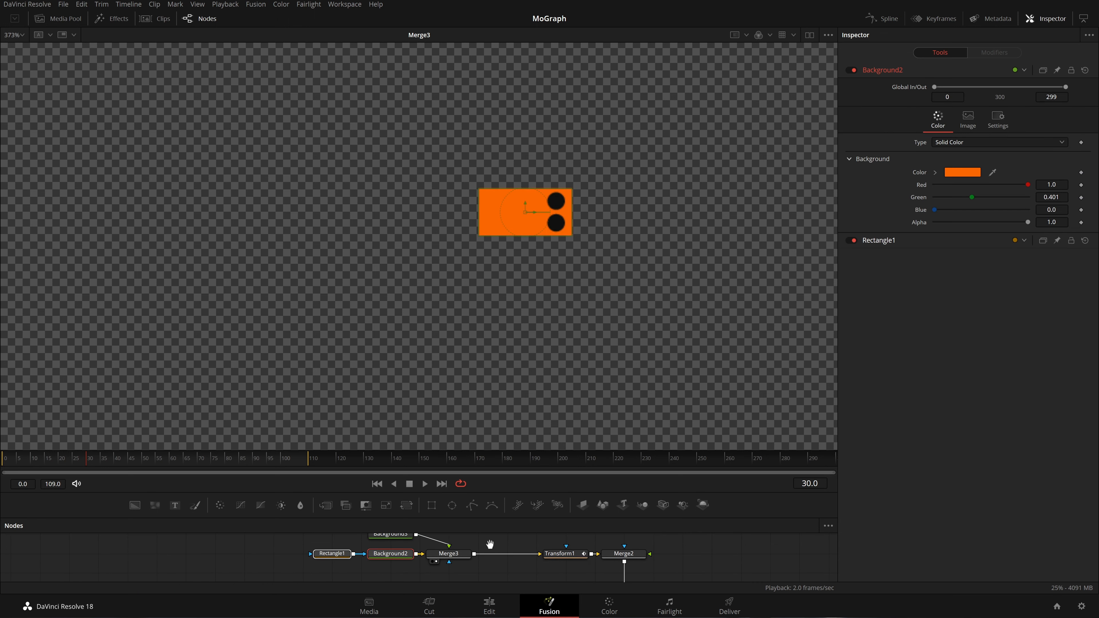
Show MediaOut1 in the viewer, fit the frame and play the animation from the start.
left_click_drag(490, 545, 228, 506)
left_click(643, 563)
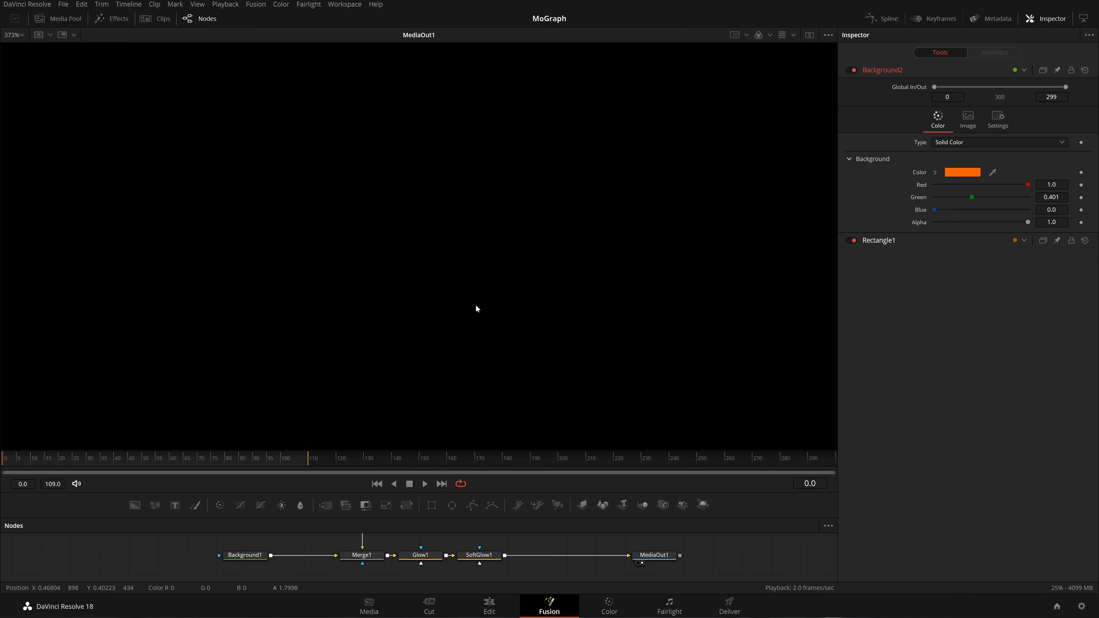
key("shift+z")
key("space")
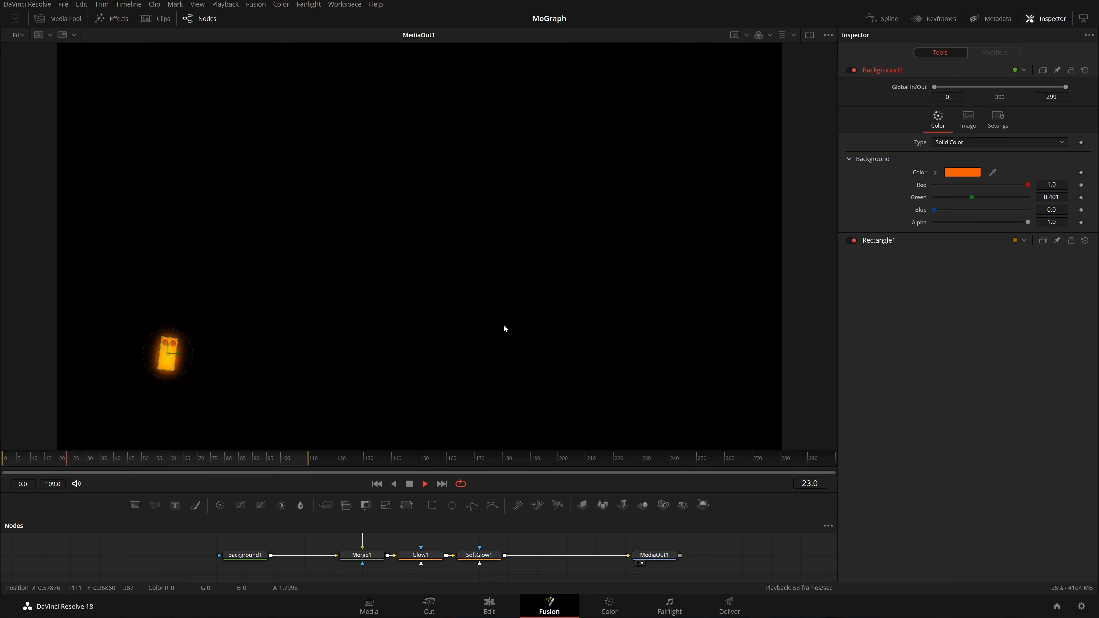
scroll(556, 238, "down", 1)
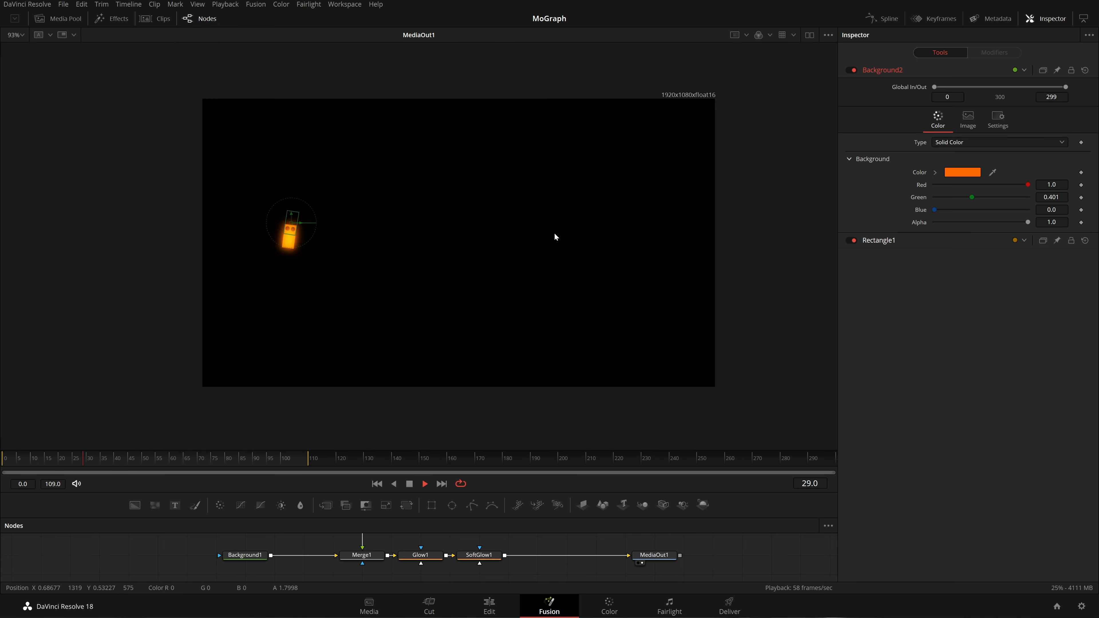
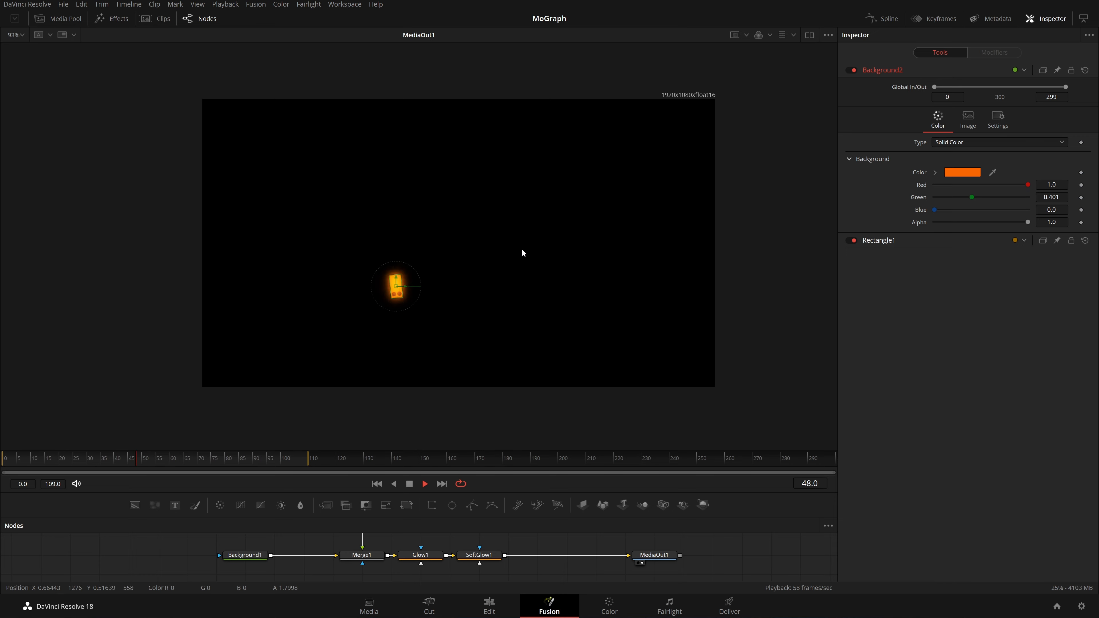
key("space")
Inspect the glow over the character's eyes by turning the Glow1 node off and on again.
left_click_drag(438, 549, 422, 564)
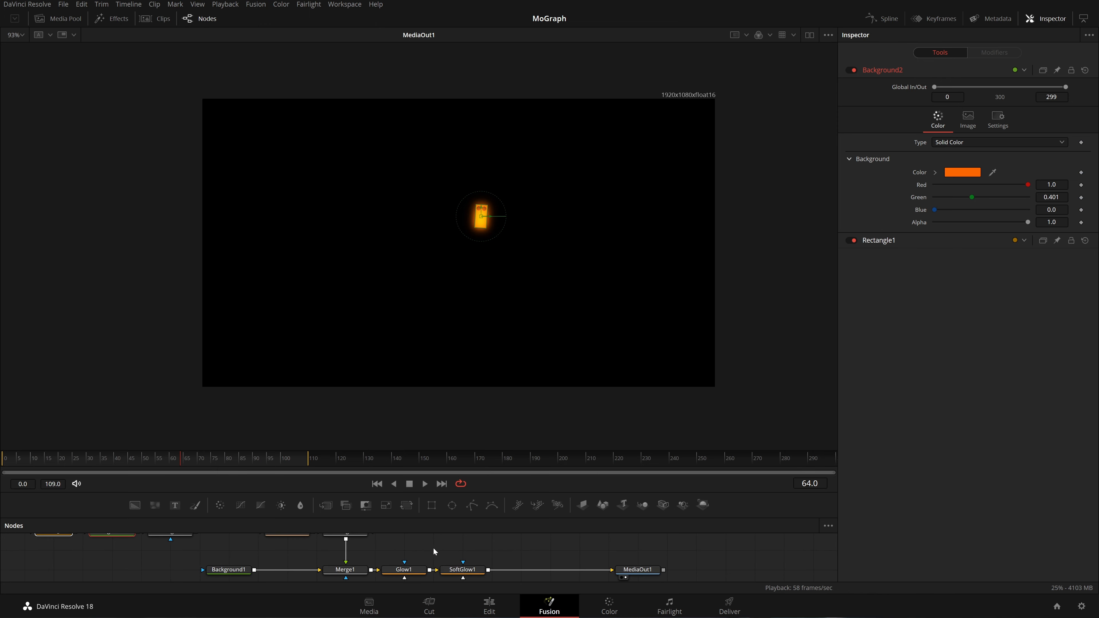
scroll(481, 204, "up", 8)
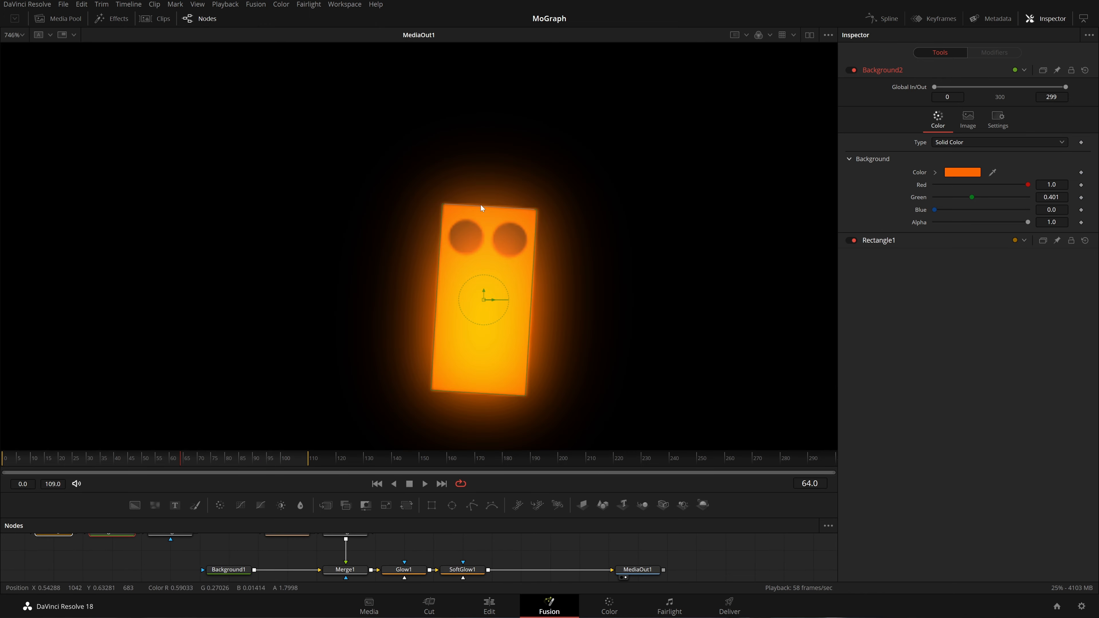
scroll(520, 260, "down", 2)
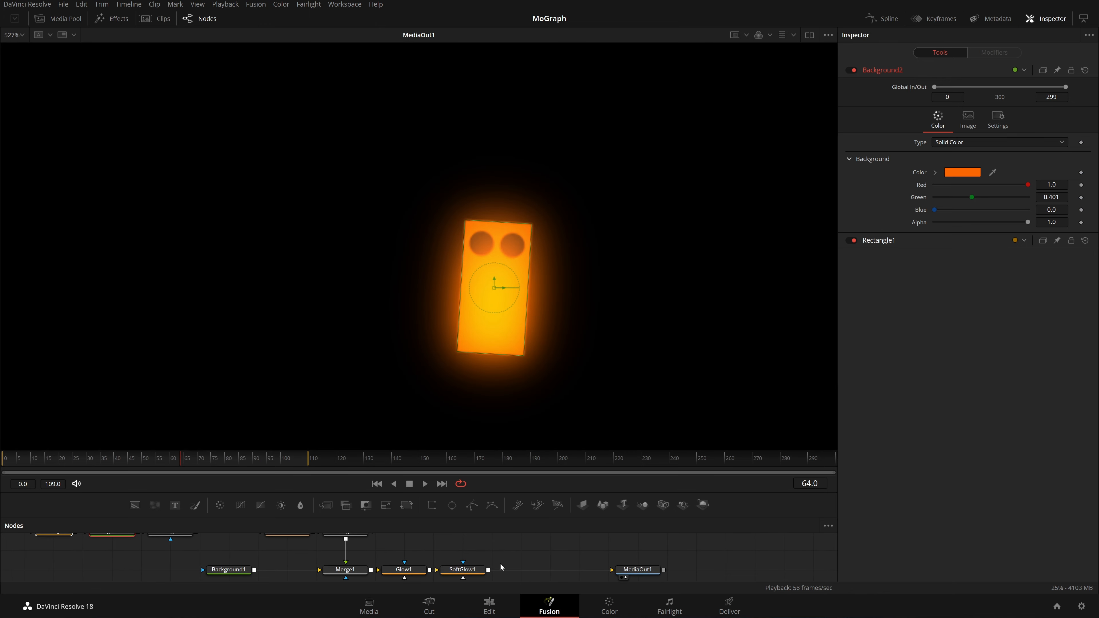
left_click(409, 570)
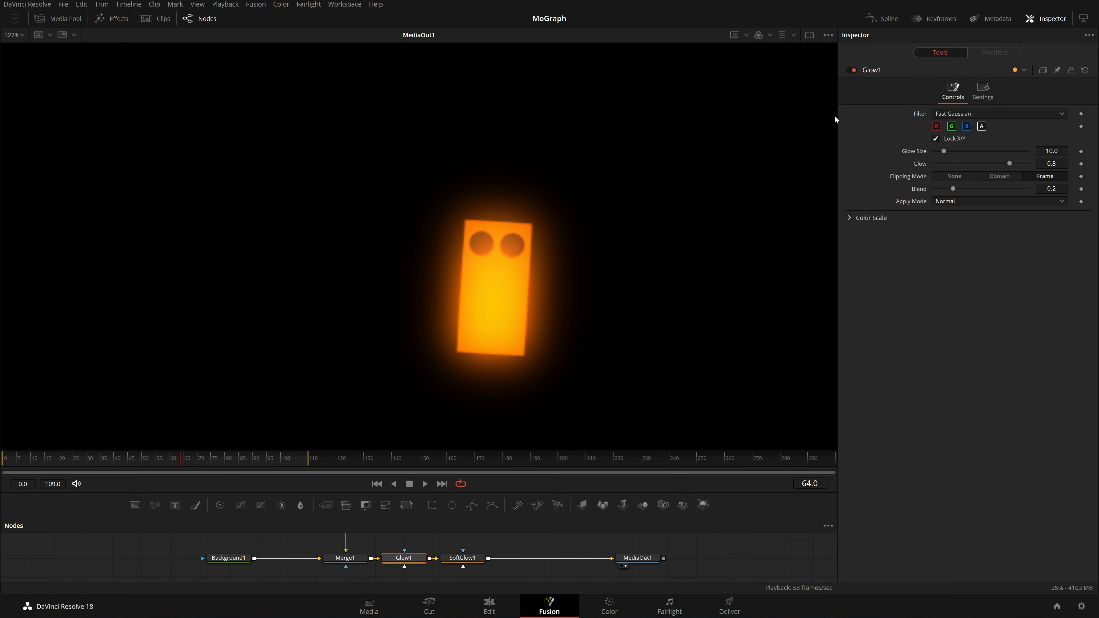
left_click(851, 70)
left_click(852, 71)
Cut the Glow1 and SoftGlow1 nodes out of the chain between Merge1 and MediaOut1.
left_click_drag(503, 550, 506, 558)
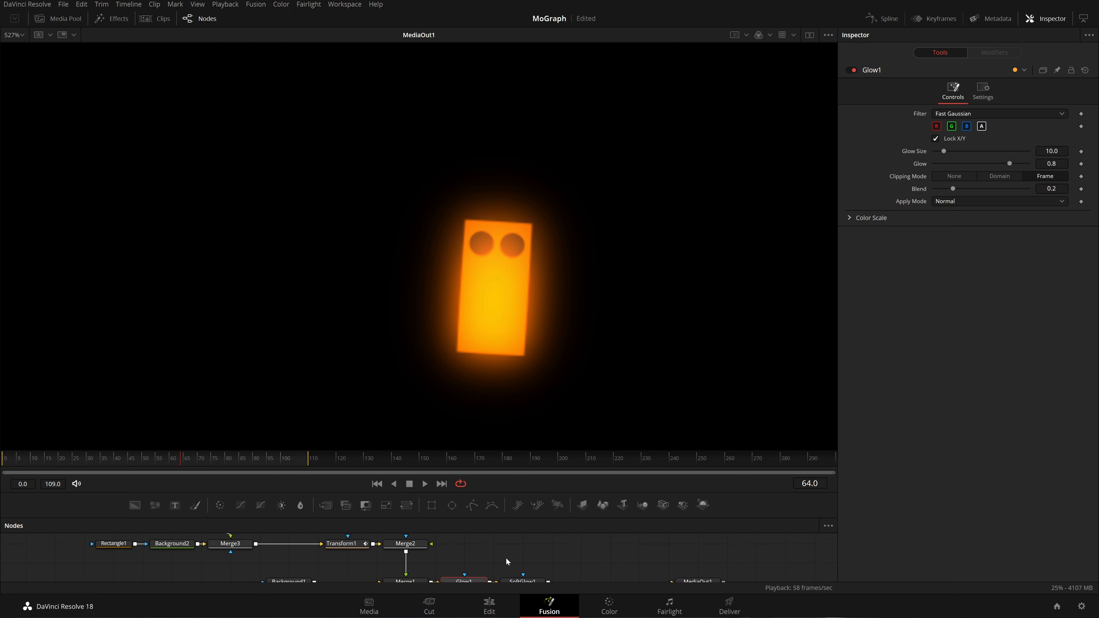
scroll(509, 549, "down", 2)
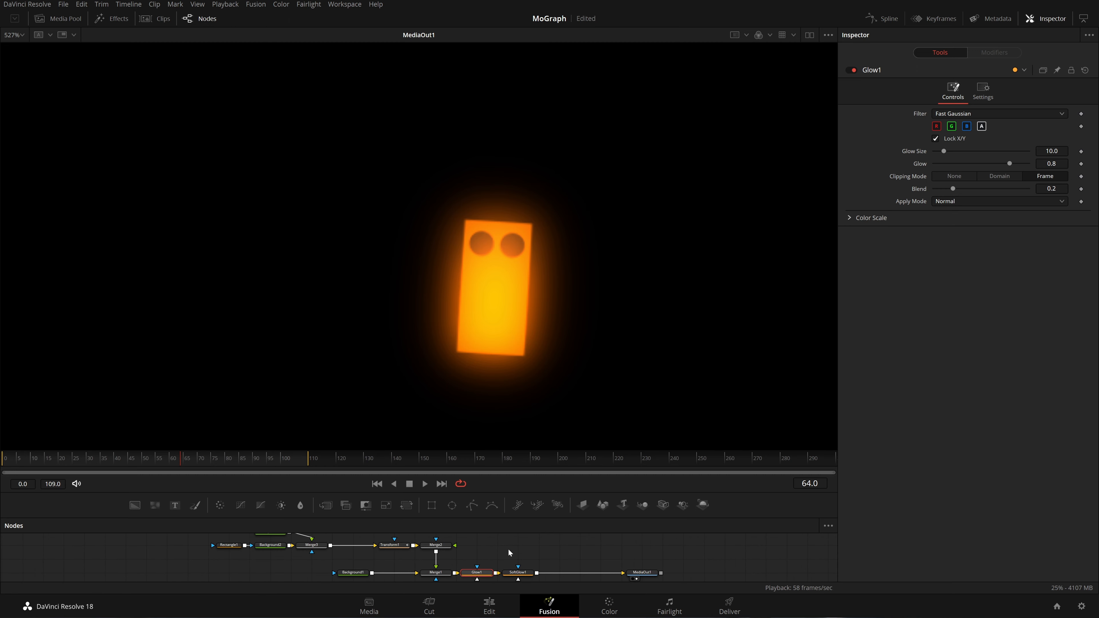
scroll(508, 549, "up", 2)
left_click_drag(502, 555, 562, 615)
key("Delete")
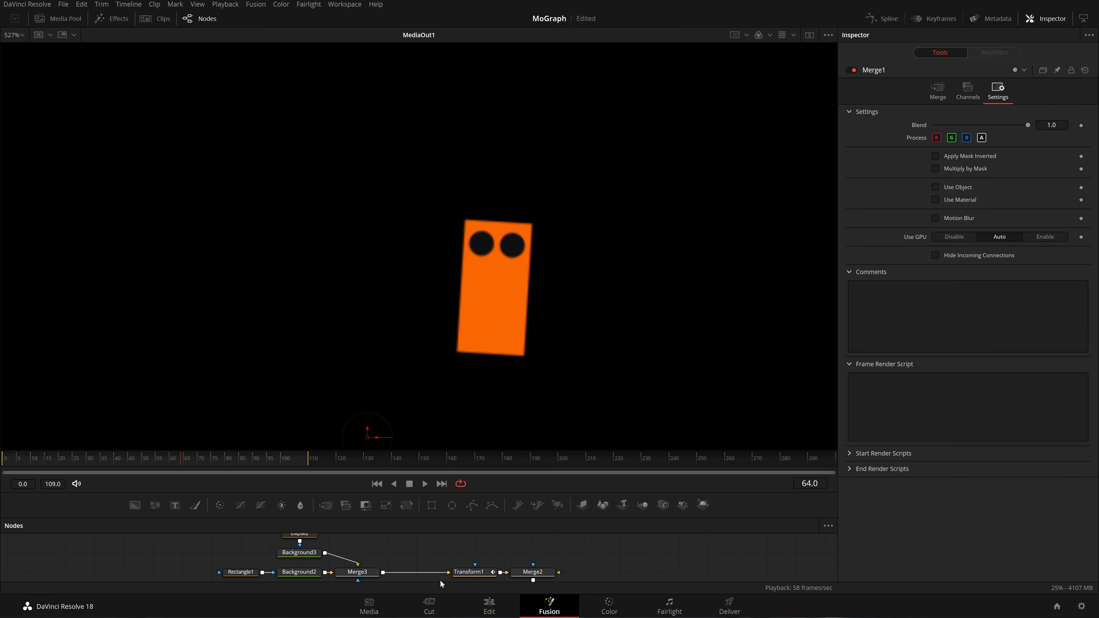
Space Rectangle1 and Background2 away from Merge3, and paste Glow1 and SoftGlow1 into the connection between Background2 and Merge3.
left_click_drag(437, 580, 282, 560)
left_click(298, 572)
left_click(298, 560)
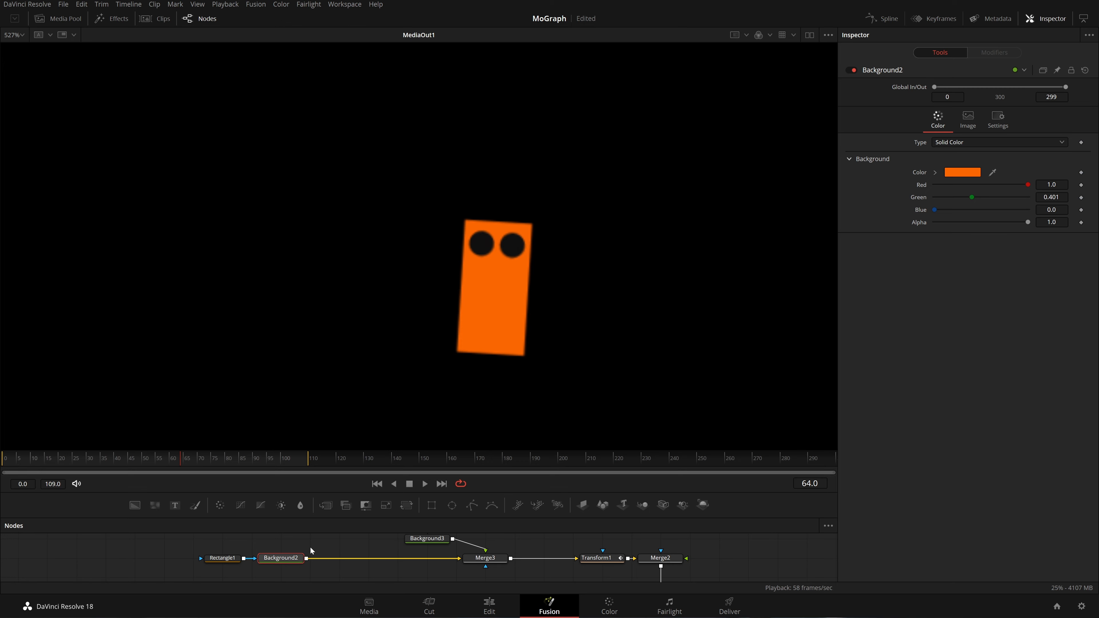
key("ctrl+v")
left_click(340, 573, "ctrl")
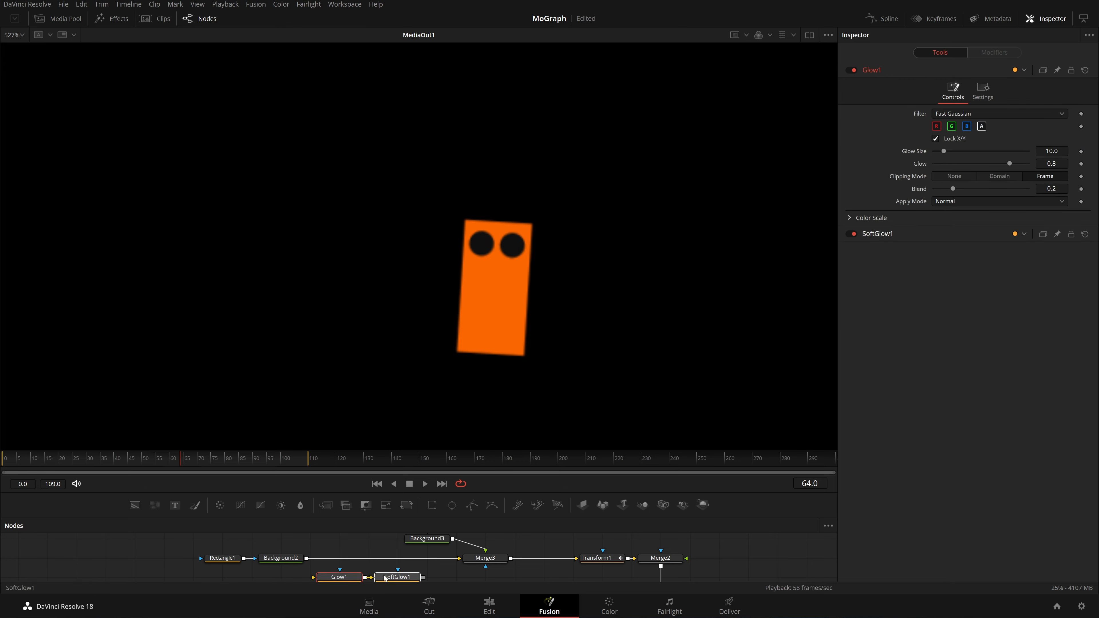
left_click_drag(340, 572, 354, 560)
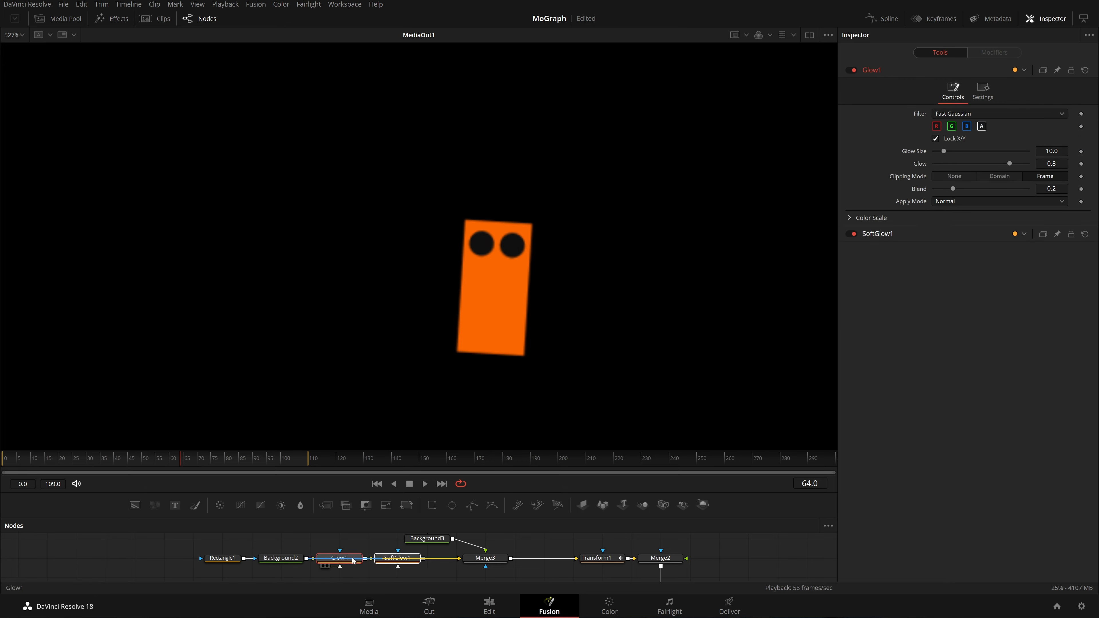
left_click(402, 562)
left_click(404, 564)
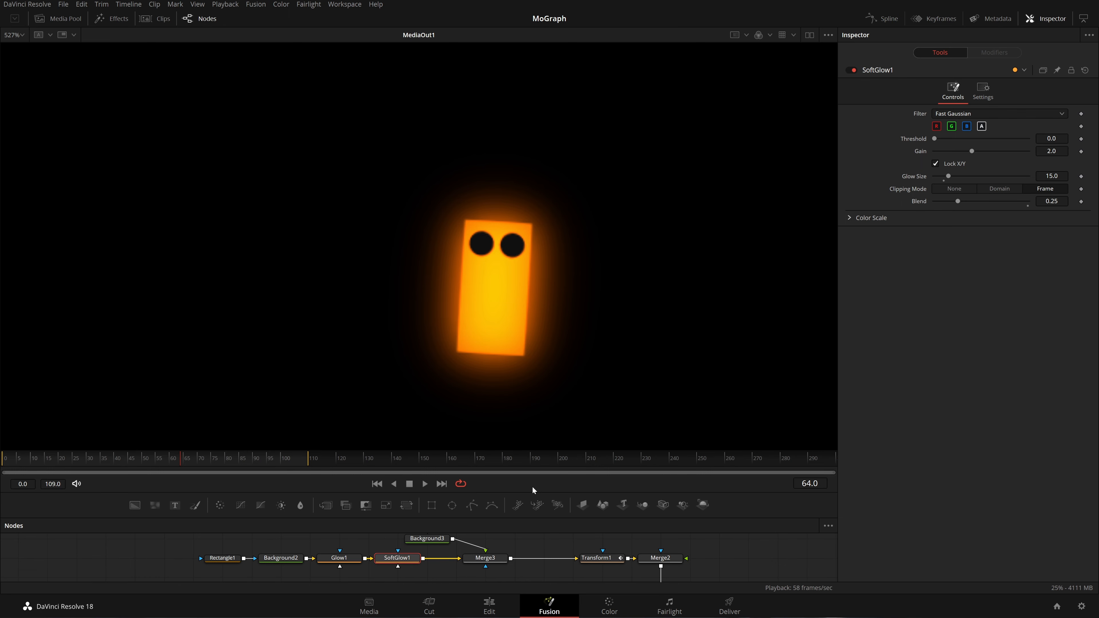
Fit the frame in the viewer and review the animation up to frame 62.
key("ctrl+f")
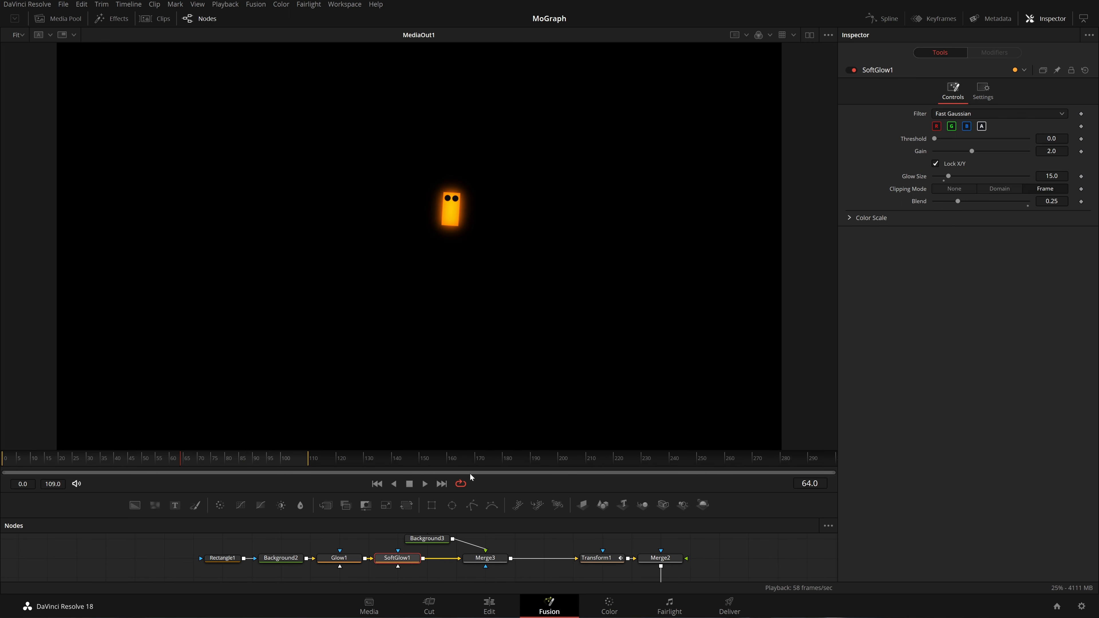
key("space")
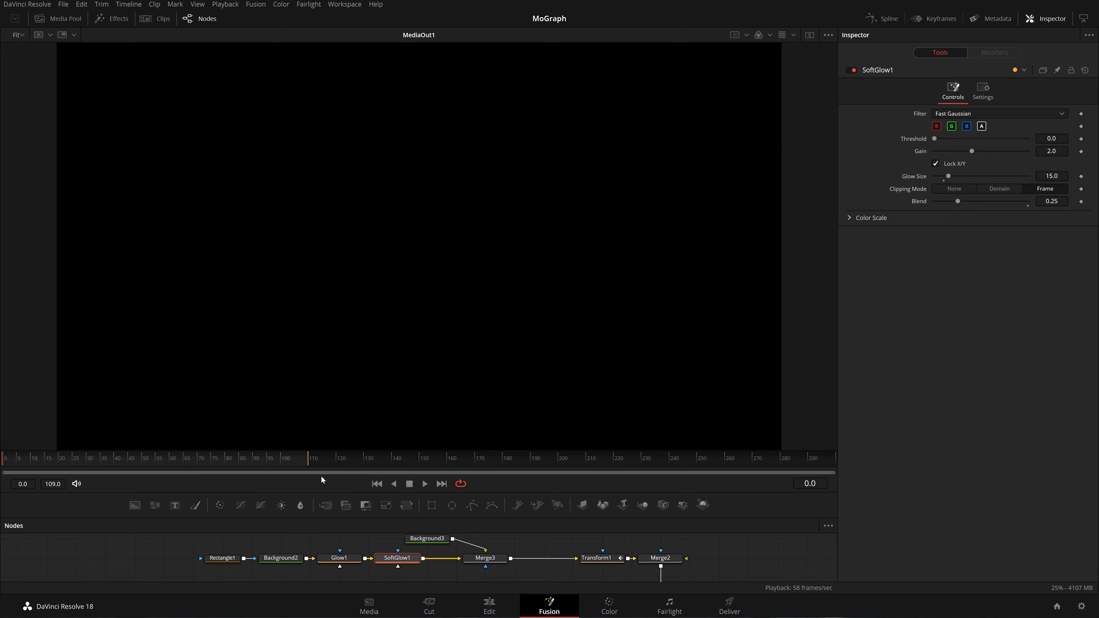
left_click_drag(42, 453, 194, 467)
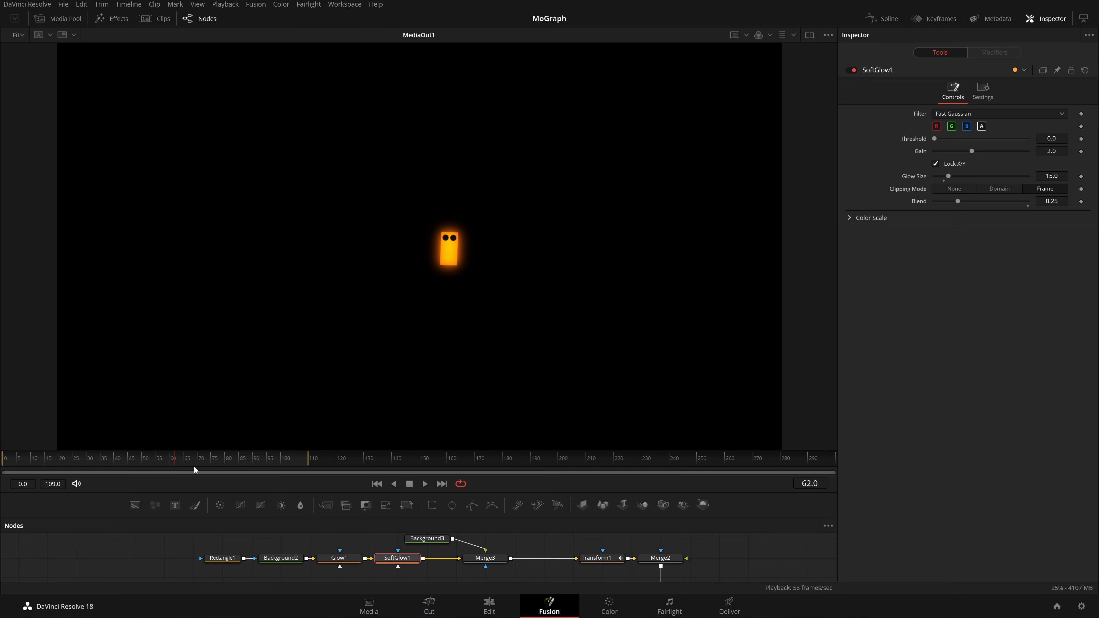
Position Background3 with its two ellipse nodes directly above Merge3, and select Merge3.
left_click_drag(469, 559, 255, 572)
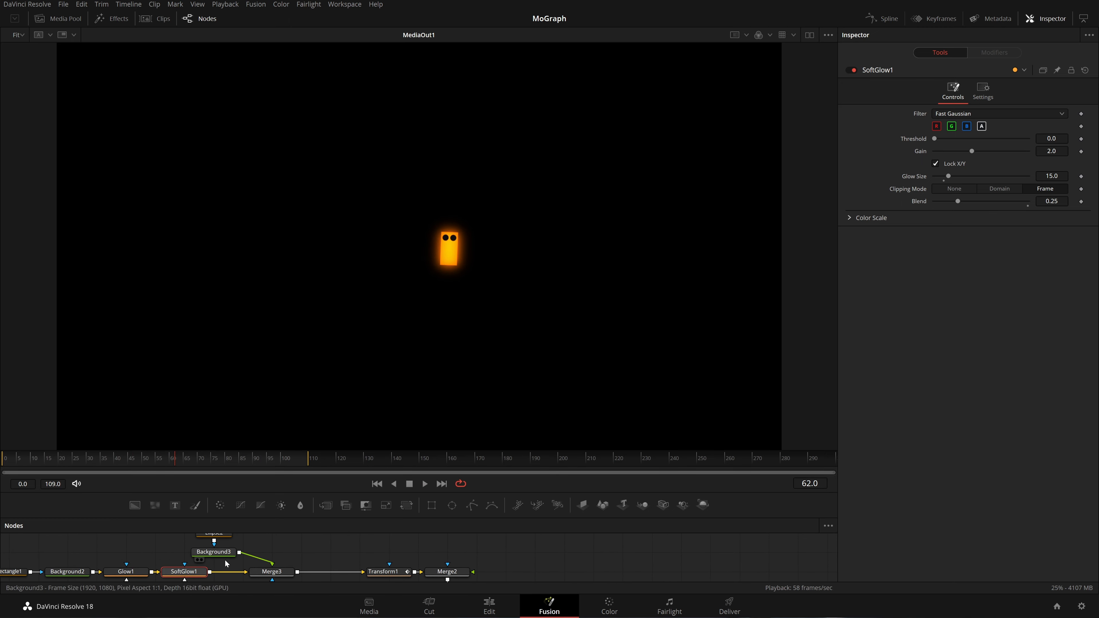
left_click_drag(334, 555, 304, 545)
left_click(295, 551)
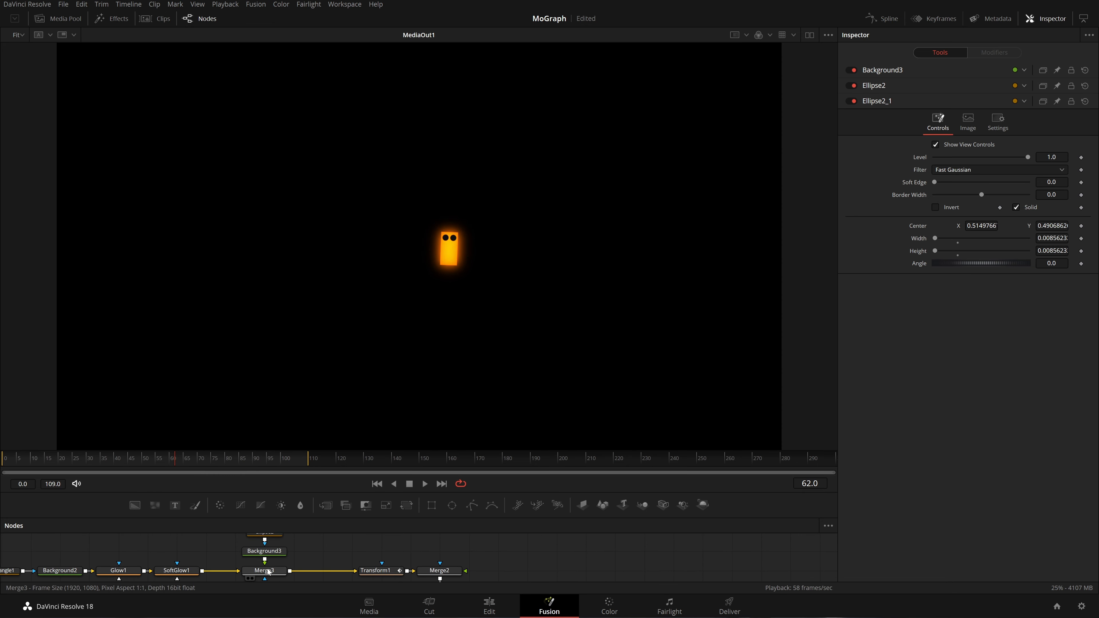
left_click(269, 572)
scroll(314, 553, "left", 10)
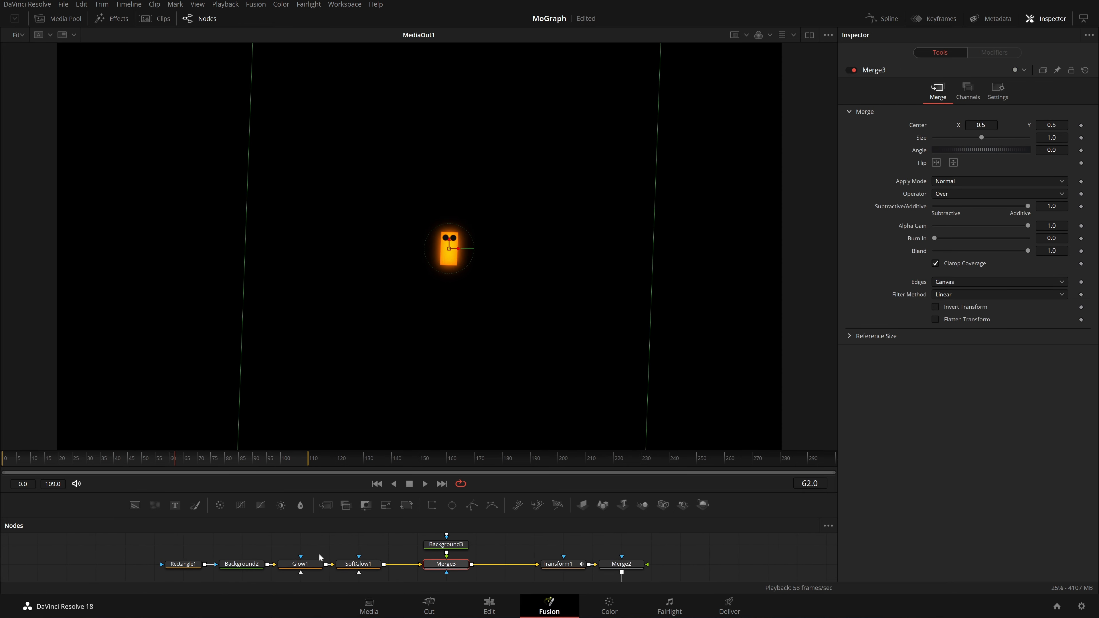
Shift the Rectangle1, Background2, Glow1 and SoftGlow1 nodes away from Merge3 to make room for another node.
left_click(366, 566)
left_click_drag(364, 542, 193, 569)
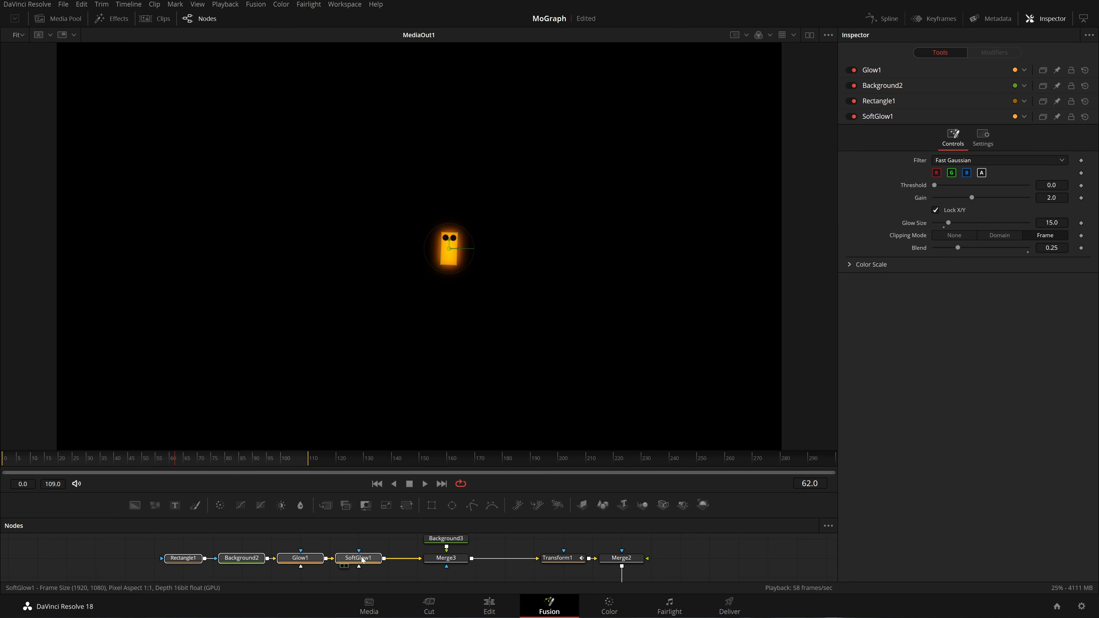
left_click_drag(363, 559, 334, 560)
Insert a Transform node between SoftGlow1 and Merge3.
left_click(342, 561)
key("shift+space")
type("dupl")
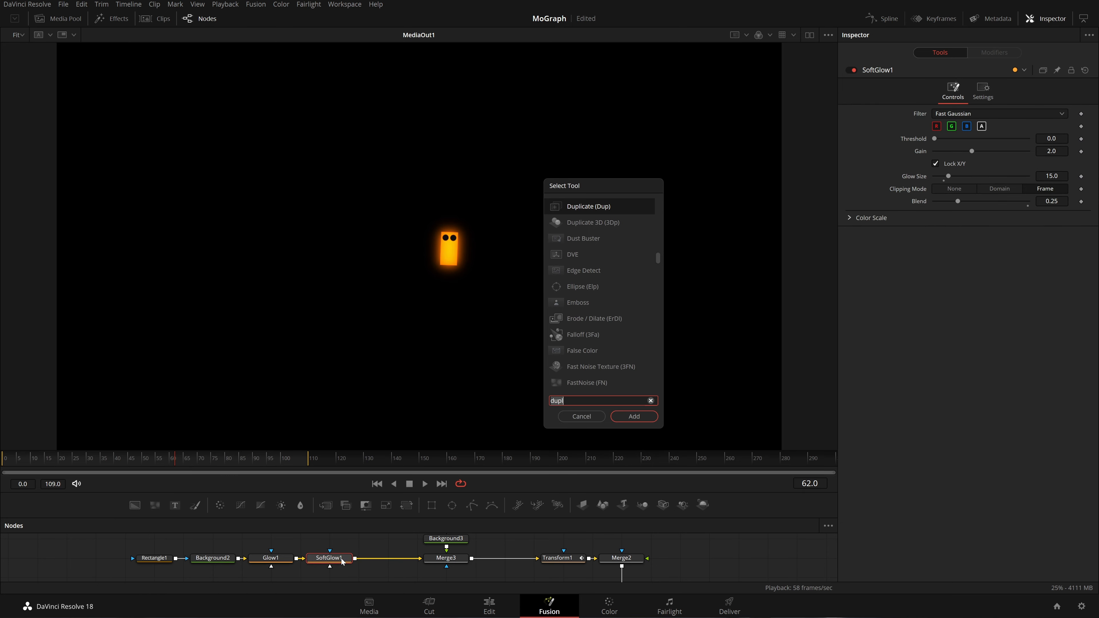
type("xf")
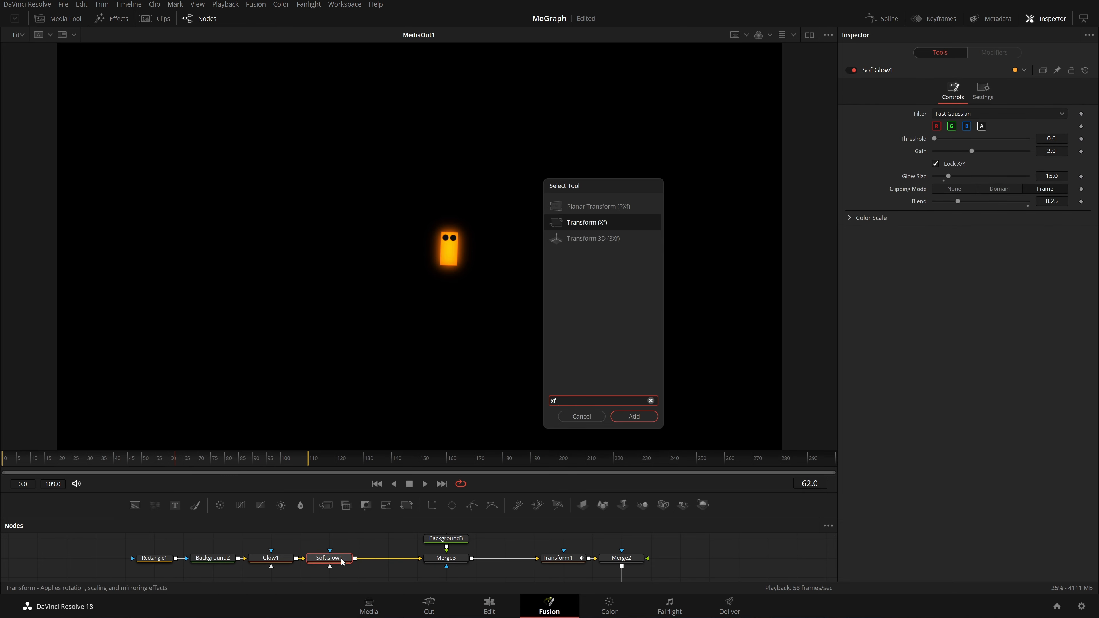
key("Return")
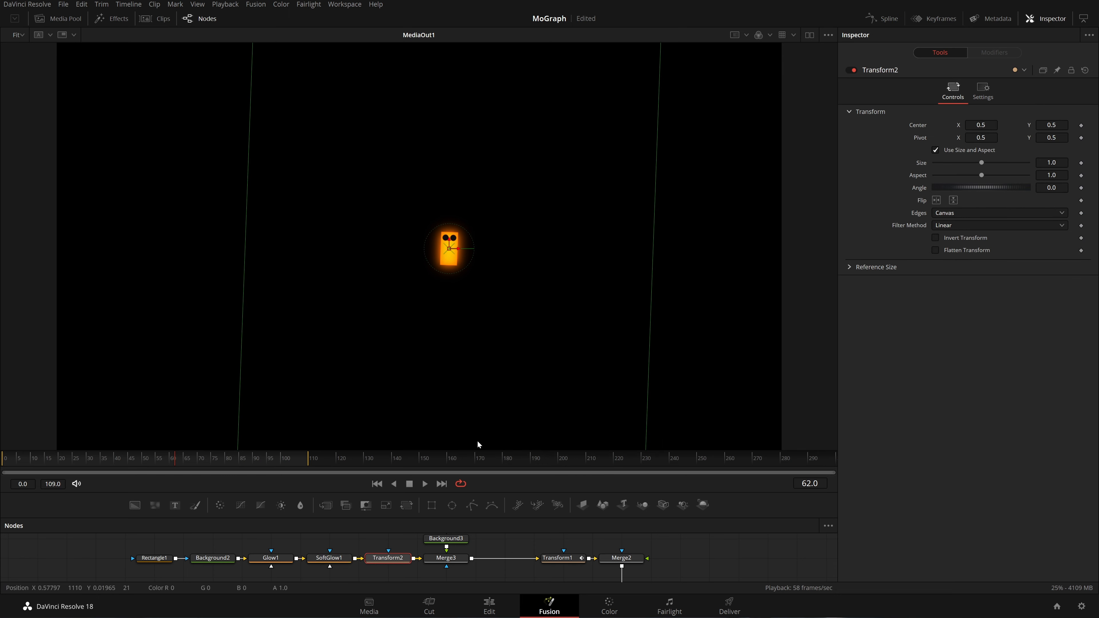
Undo the Transform node insertion and insert a Duplicate node between SoftGlow1 and Merge3 instead.
key("ctrl+z")
key("shift+space")
type("d")
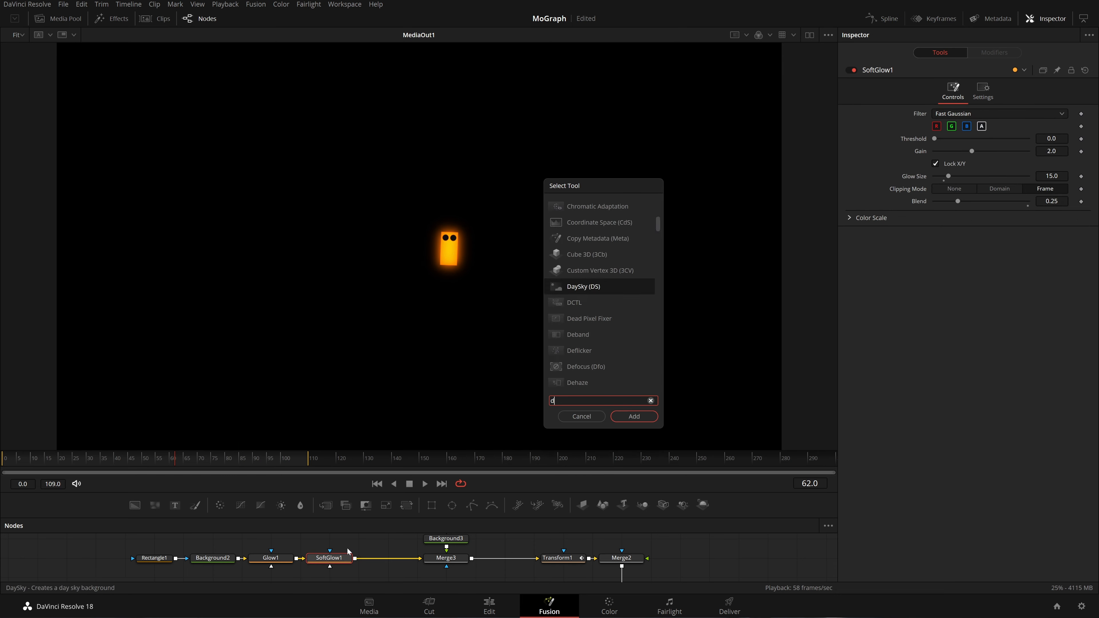
type("upl")
key("Return")
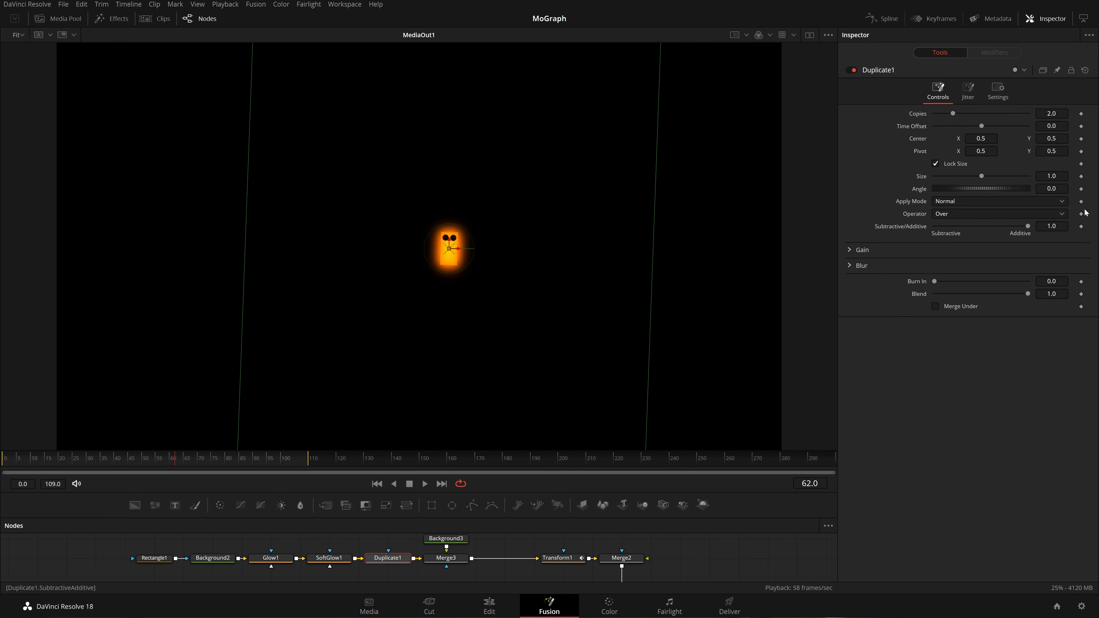
Set Duplicate1 to 6 copies with a time offset of -3.5.
left_click(1052, 114)
type("6")
key("Tab")
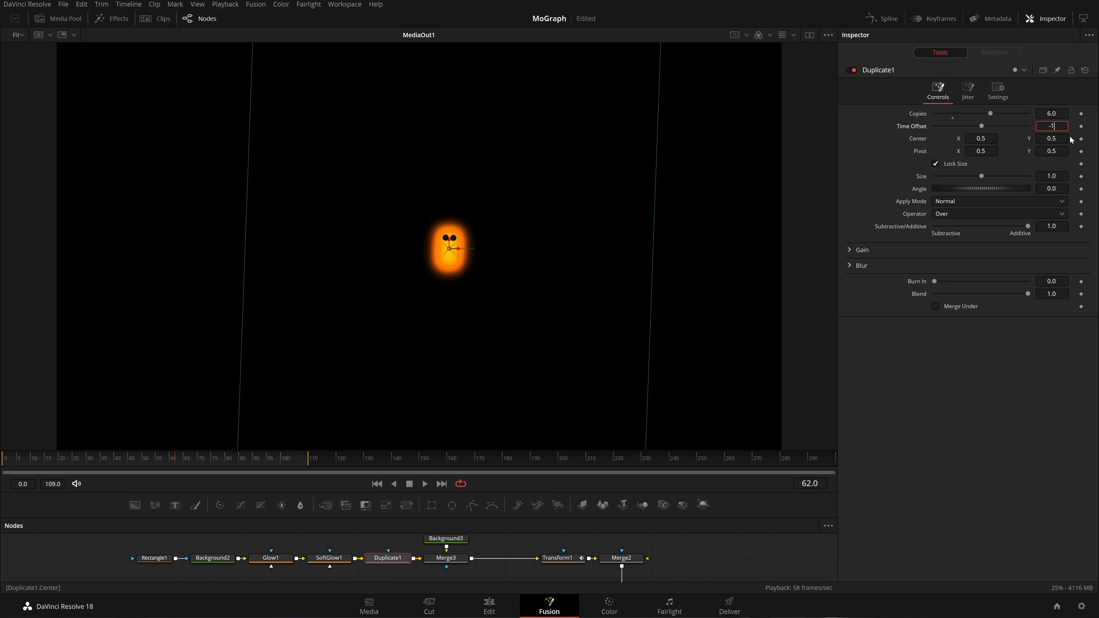
type("-1.5")
key("Tab")
left_click(1001, 457)
key("Tab")
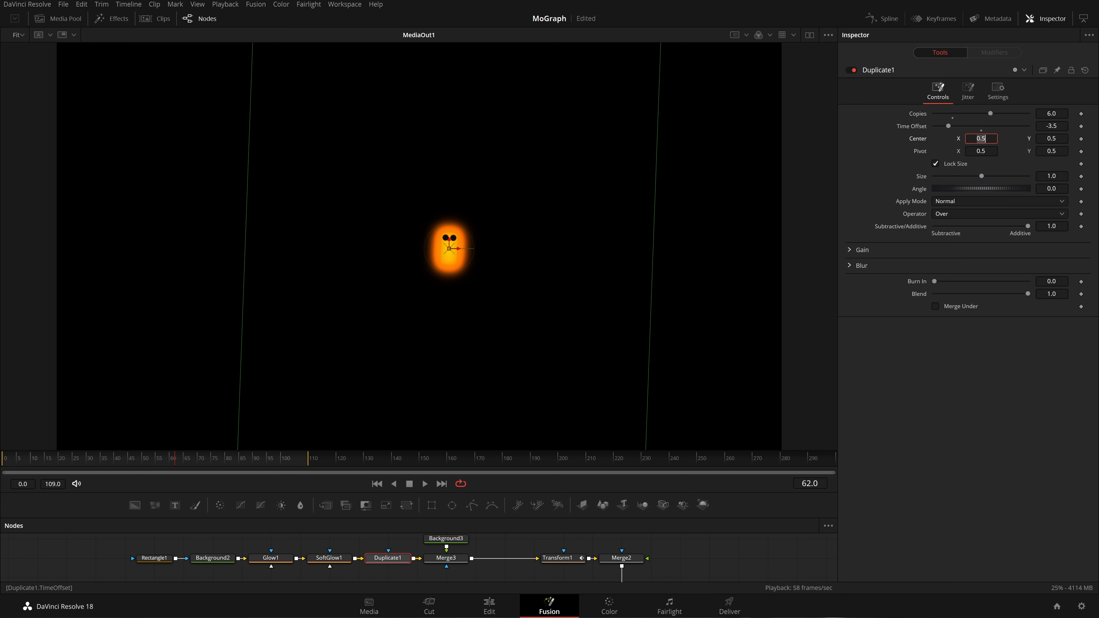
Play the animation from the first frame to check the duplicated copies across the whole frame.
left_click(376, 484)
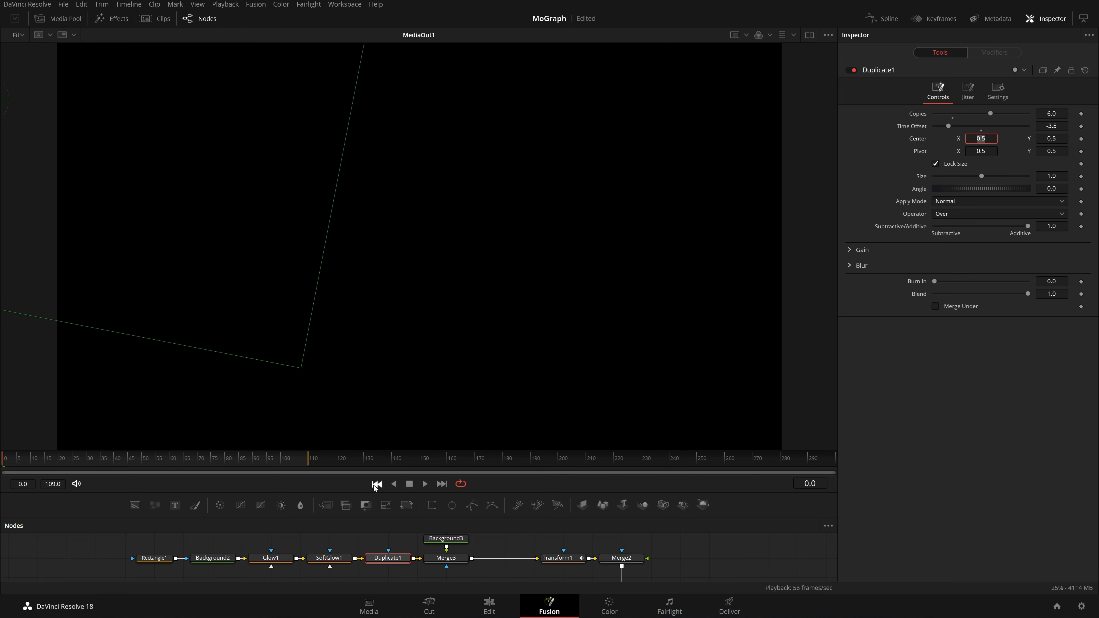
key("BackSpace")
left_click(521, 318)
key("space")
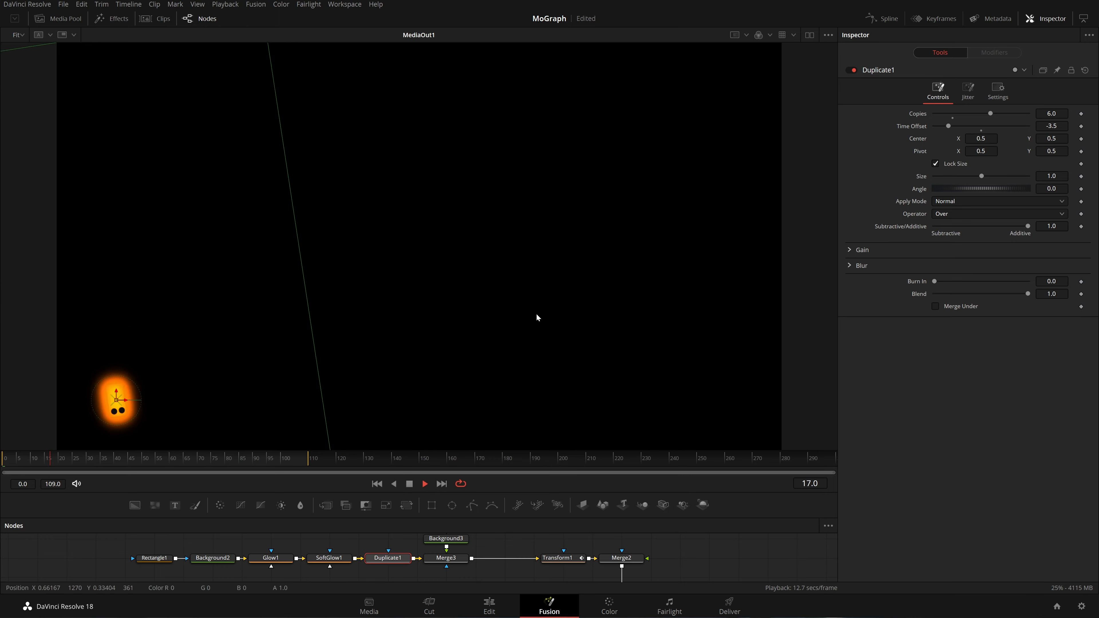
scroll(537, 314, "down", 2)
key("space")
key("space")
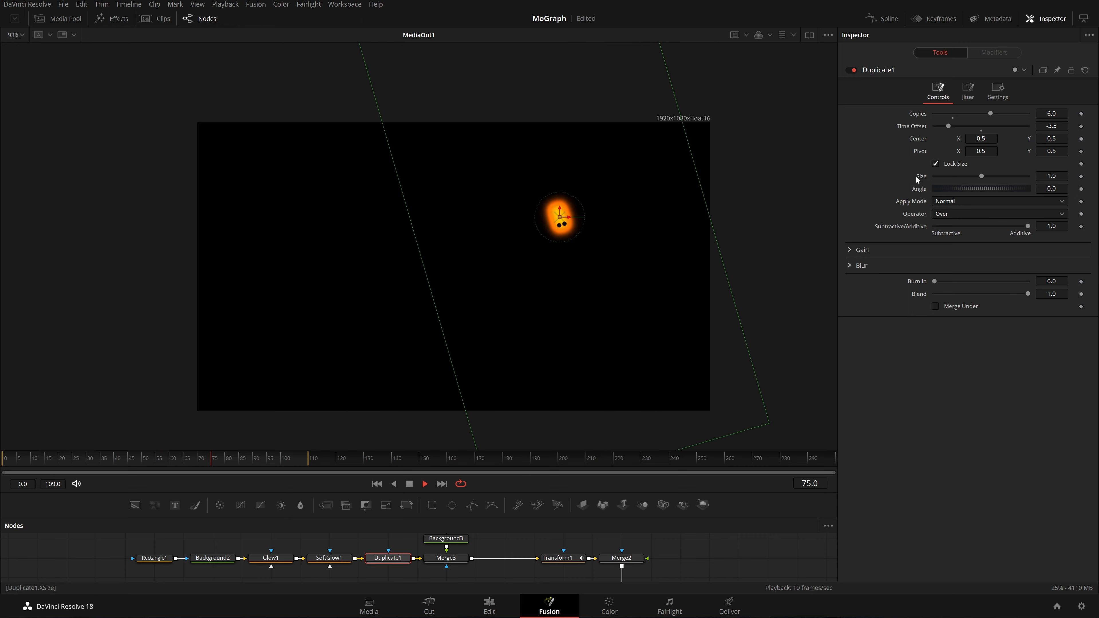
key("space")
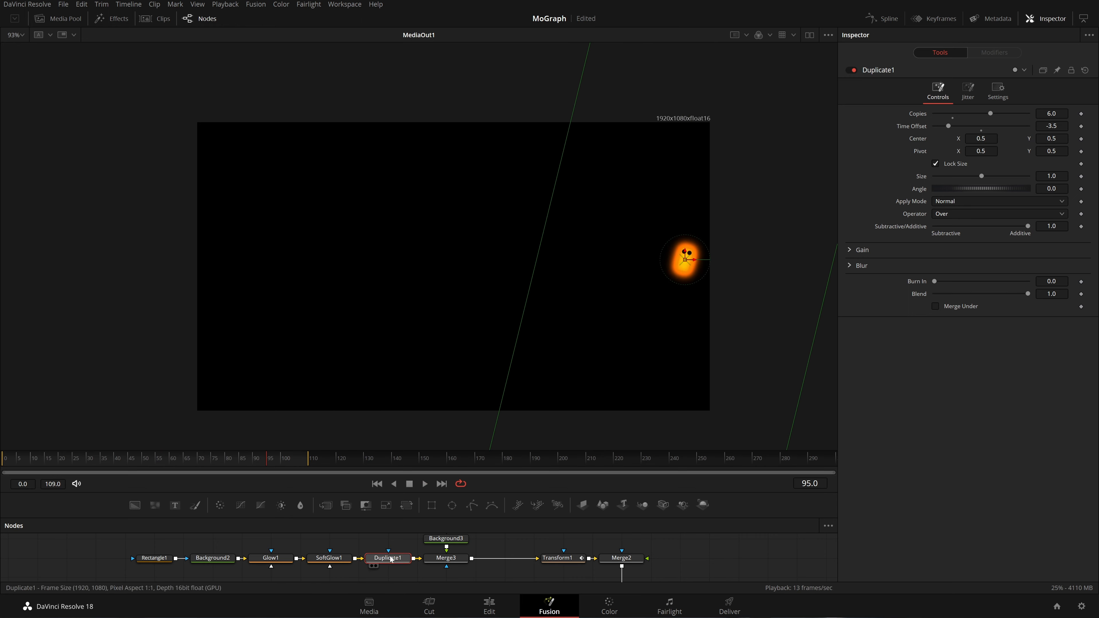
Detach Duplicate1 from the node chain and insert a Merge node after SoftGlow1.
mouse_move(389, 558)
left_mouse_down()
mouse_move(391, 575)
mouse_move(391, 548)
mouse_move(390, 558)
left_mouse_up()
left_click_drag(395, 562, 335, 551)
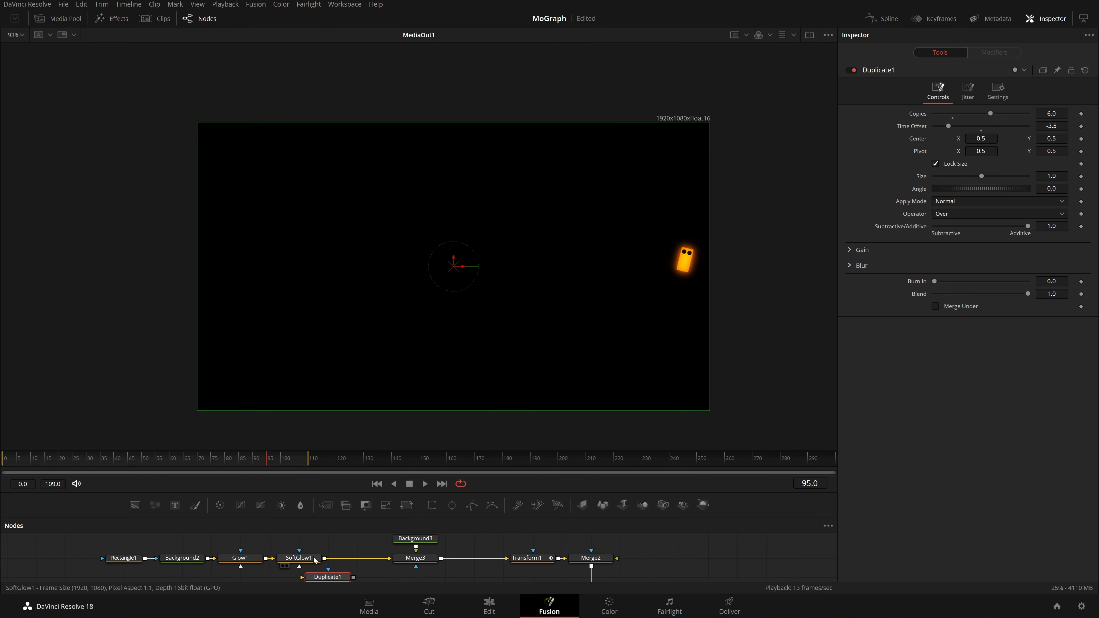
left_click(325, 505)
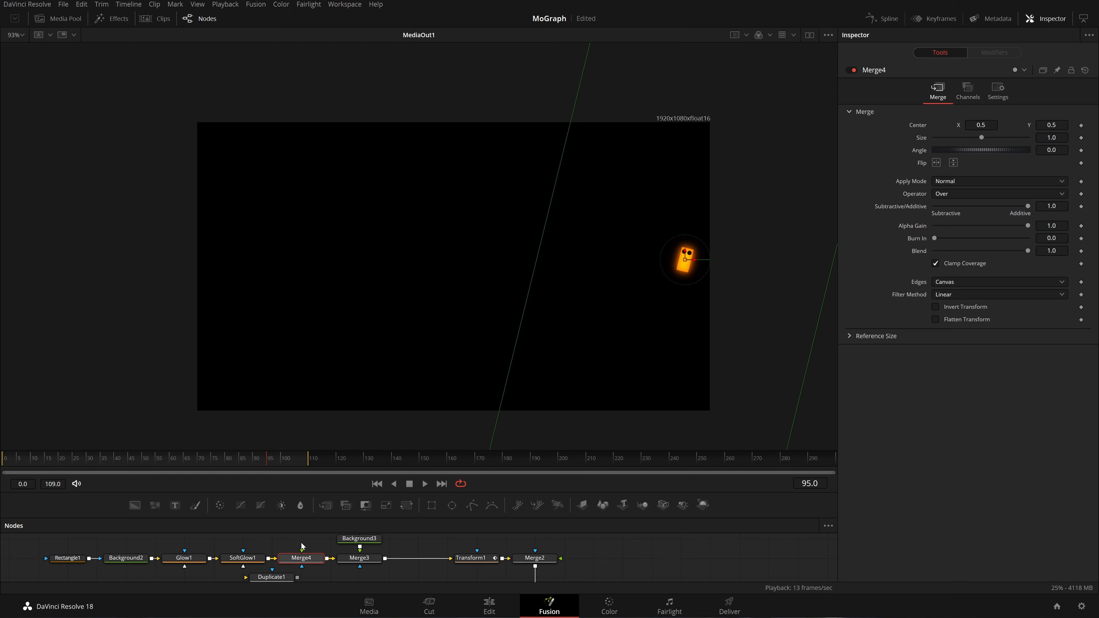
Shift the Rectangle1 to Merge4 chain away from Merge3, insert Duplicate1 between Merge4 and Merge3, and save the project.
left_click_drag(307, 540, 78, 563)
left_click_drag(260, 555, 202, 555)
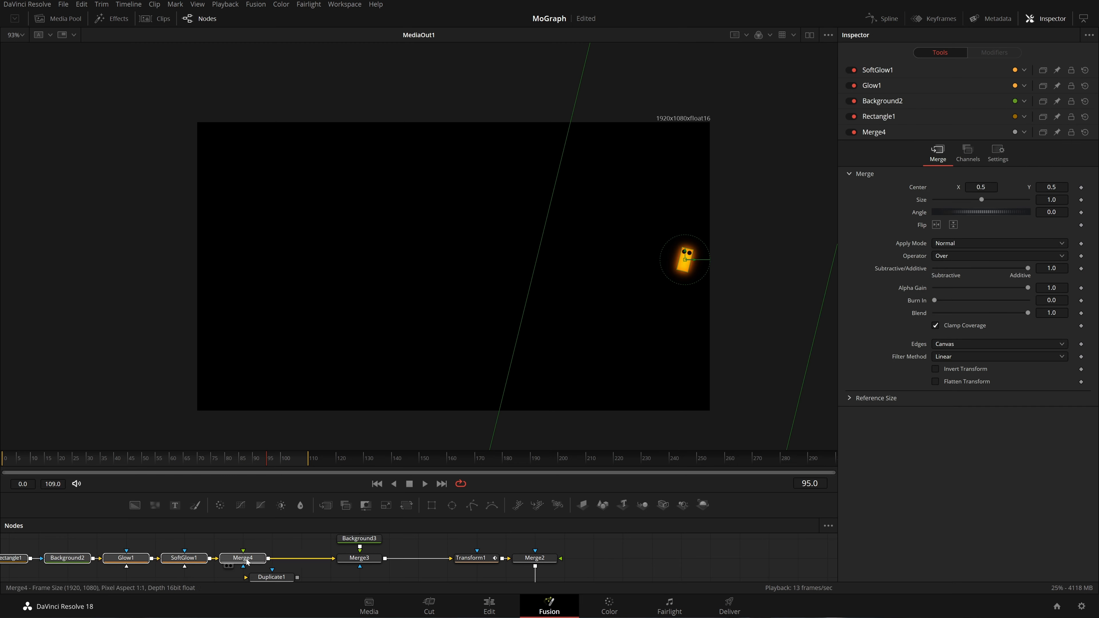
left_click_drag(264, 578, 294, 559)
left_click(296, 561)
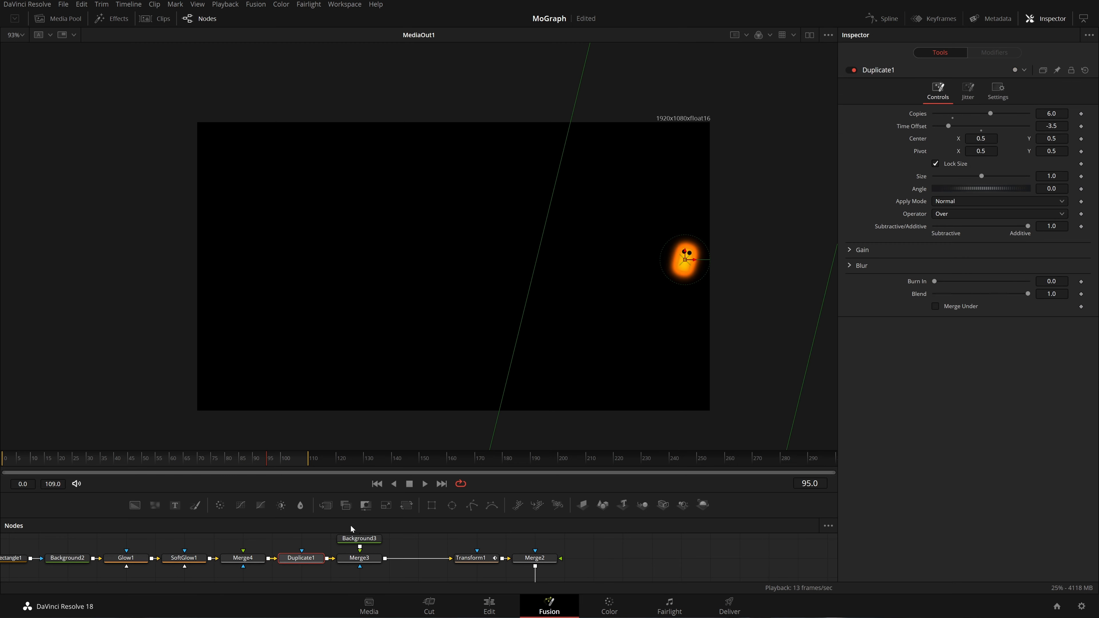
key("ctrl+s")
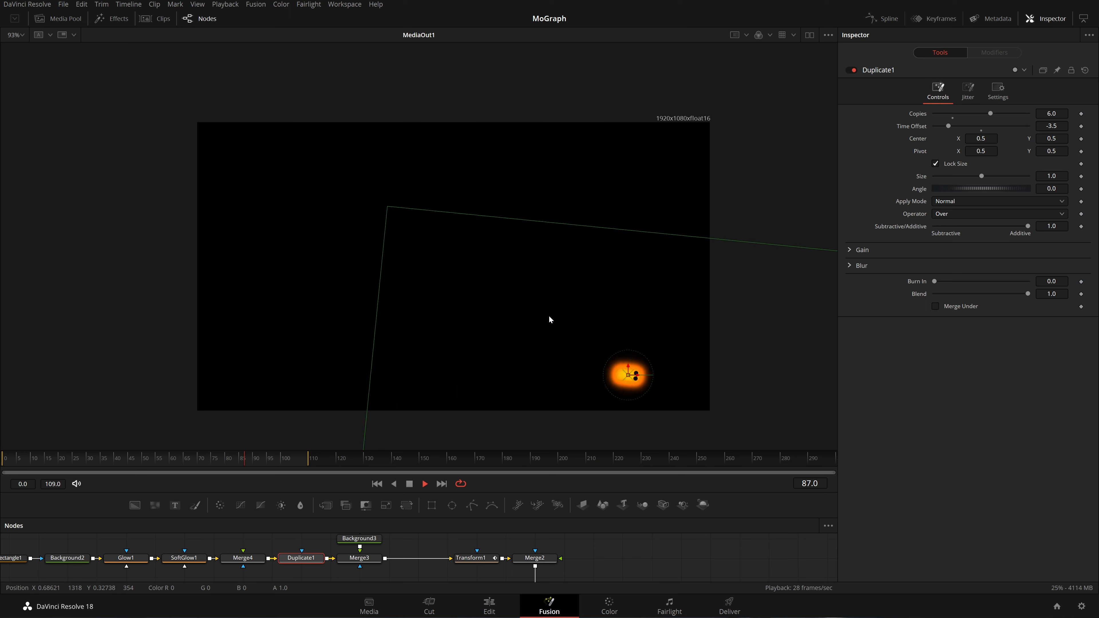
Stop the playback and delete the Duplicate1 node between Merge4 and Merge3.
key("space")
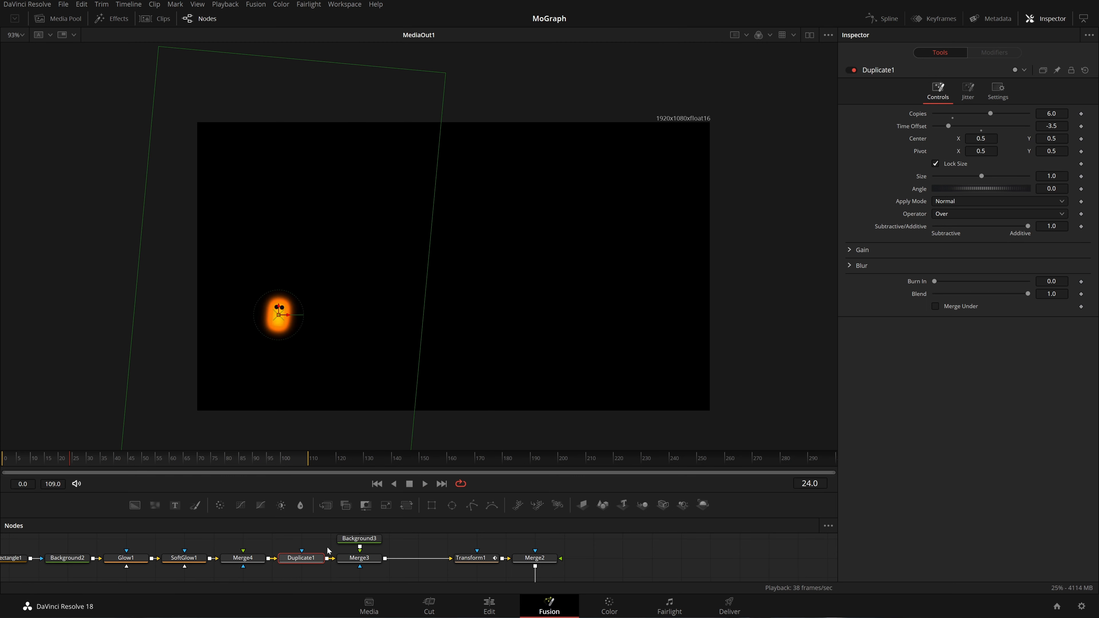
key("Delete")
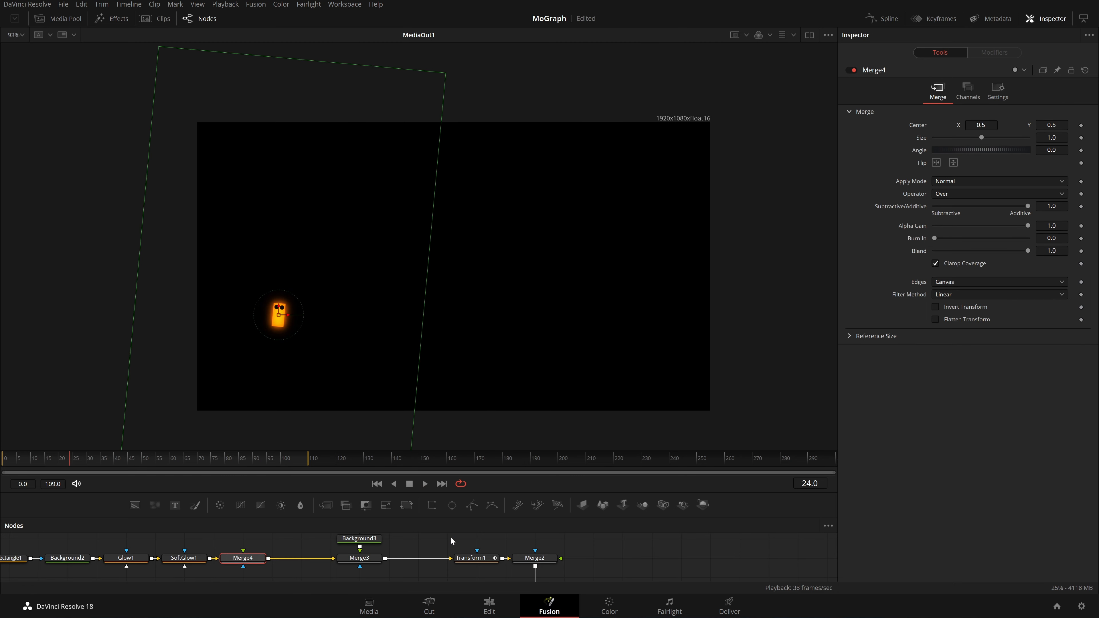
scroll(412, 552, "up", 1)
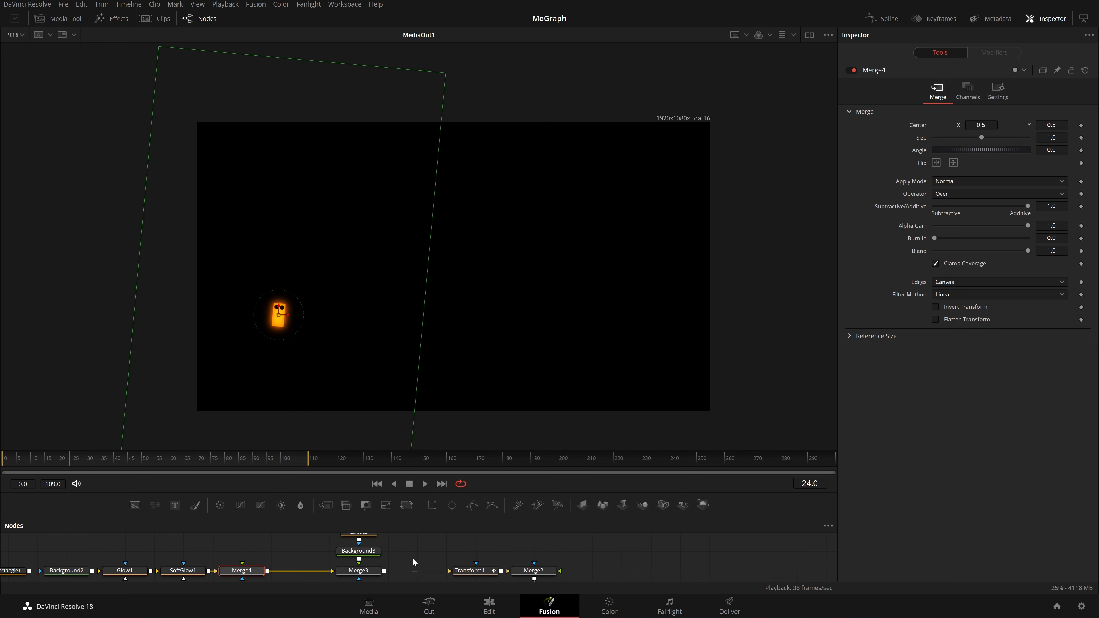
scroll(412, 558, "down", 1)
scroll(440, 554, "down", 3)
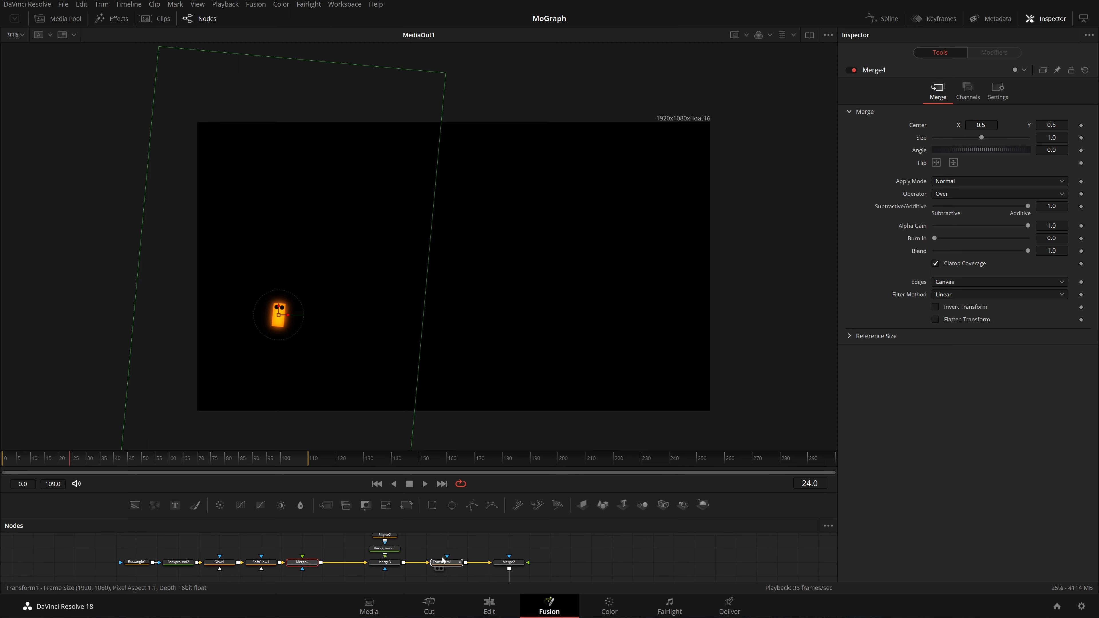
Offset Transform1 above the chain and shift the Rectangle1 to Merge4 nodes farther away from Merge3.
left_click_drag(471, 563, 454, 550)
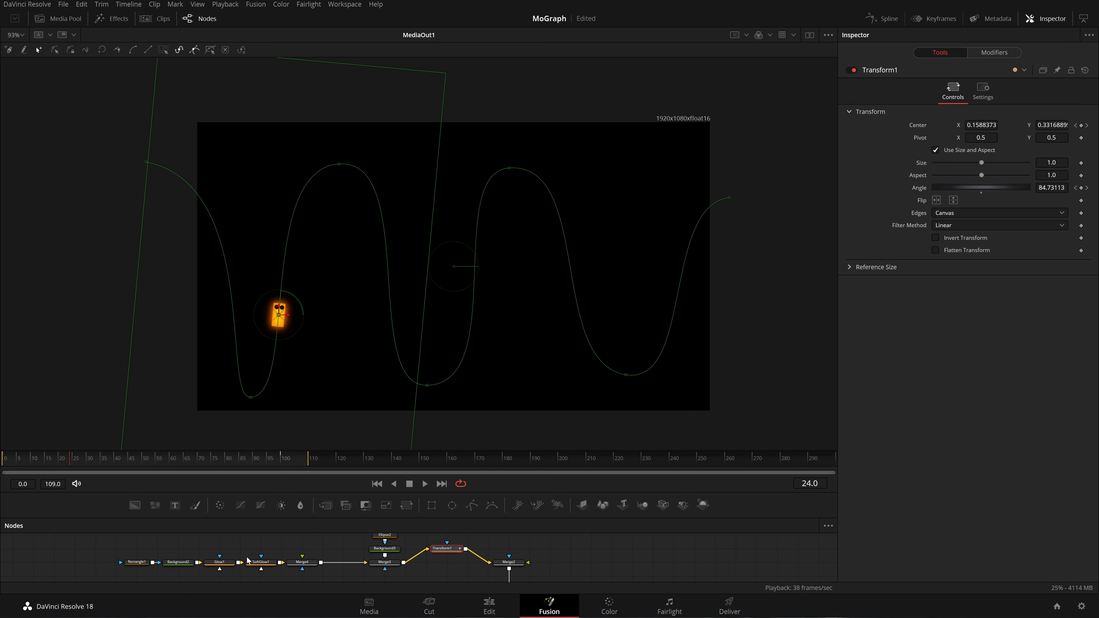
left_click_drag(306, 546, 171, 567)
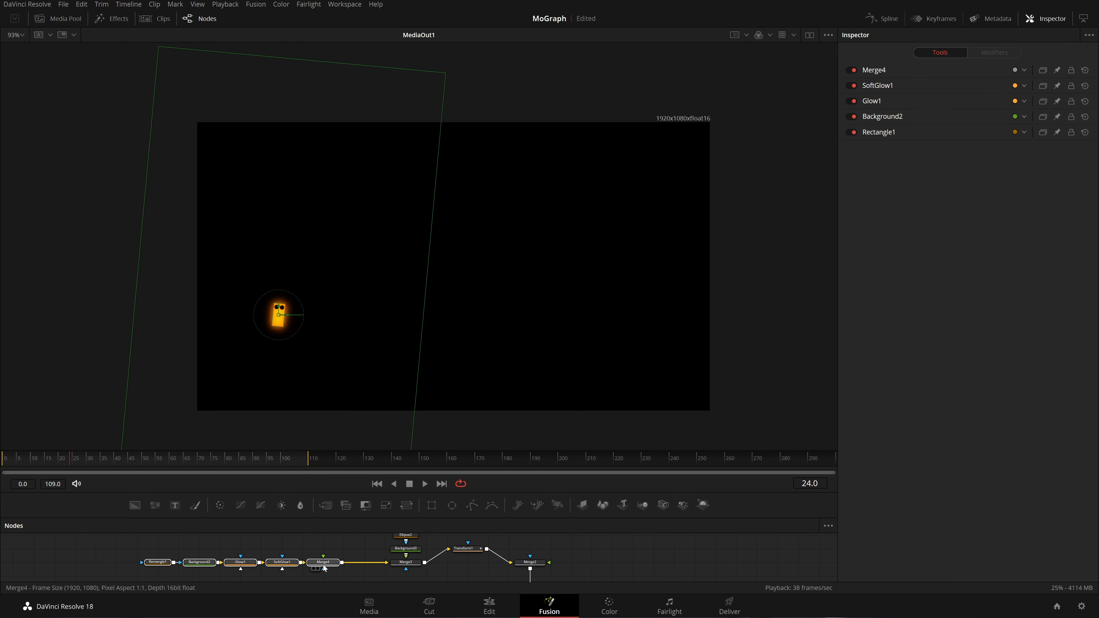
left_click_drag(332, 556, 106, 579)
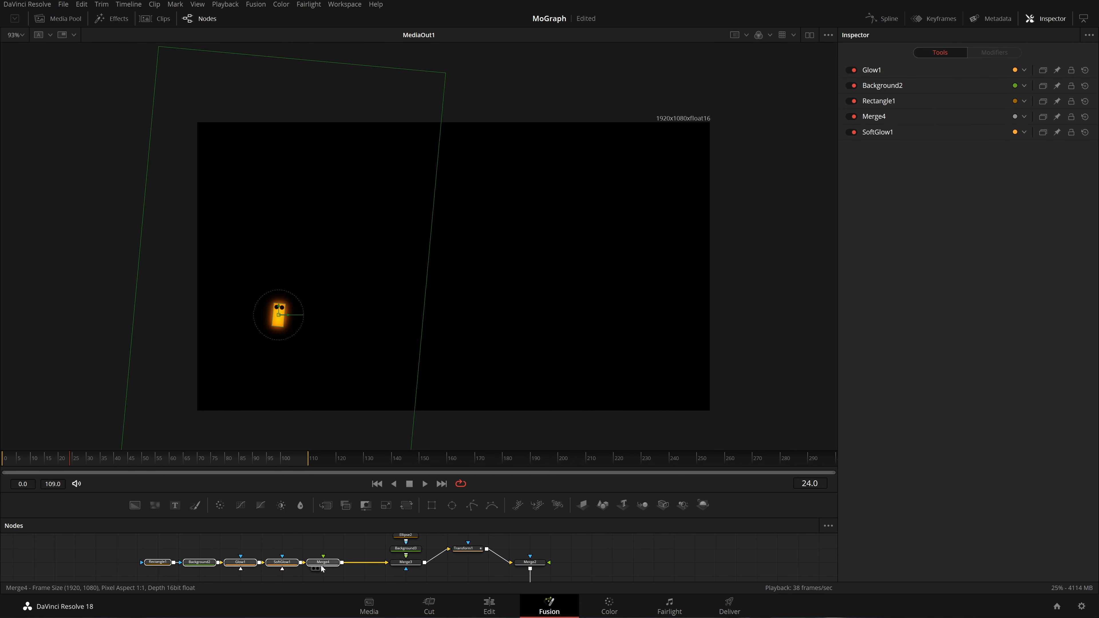
left_click_drag(324, 562, 240, 562)
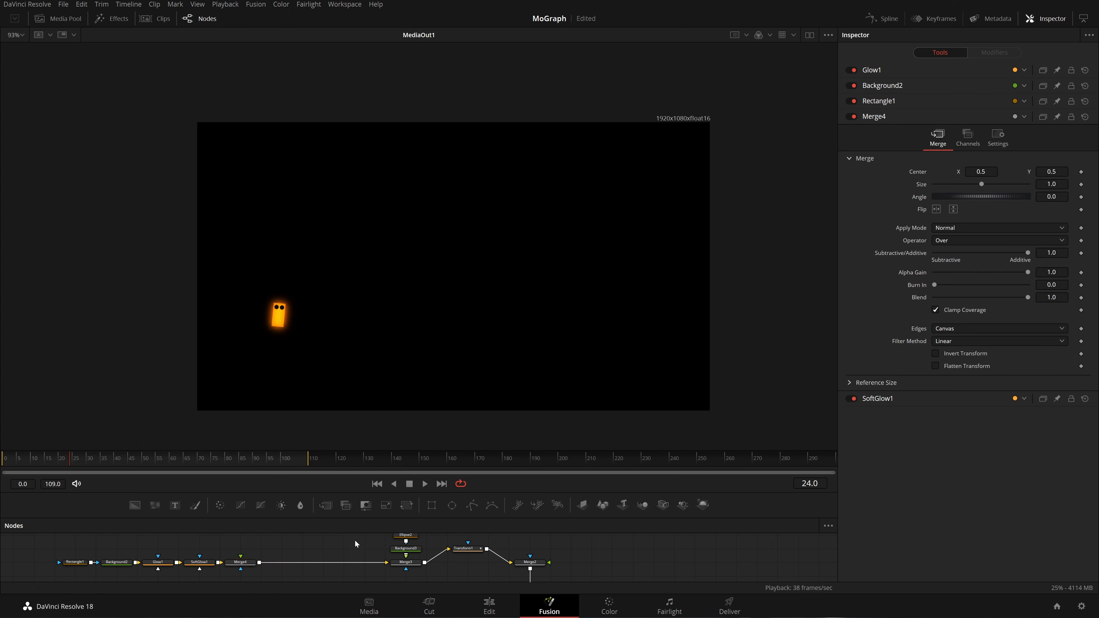
Disable the eye nodes Merge3, Background3, Ellipse2 and Ellipse2_1.
left_click_drag(353, 542, 328, 552)
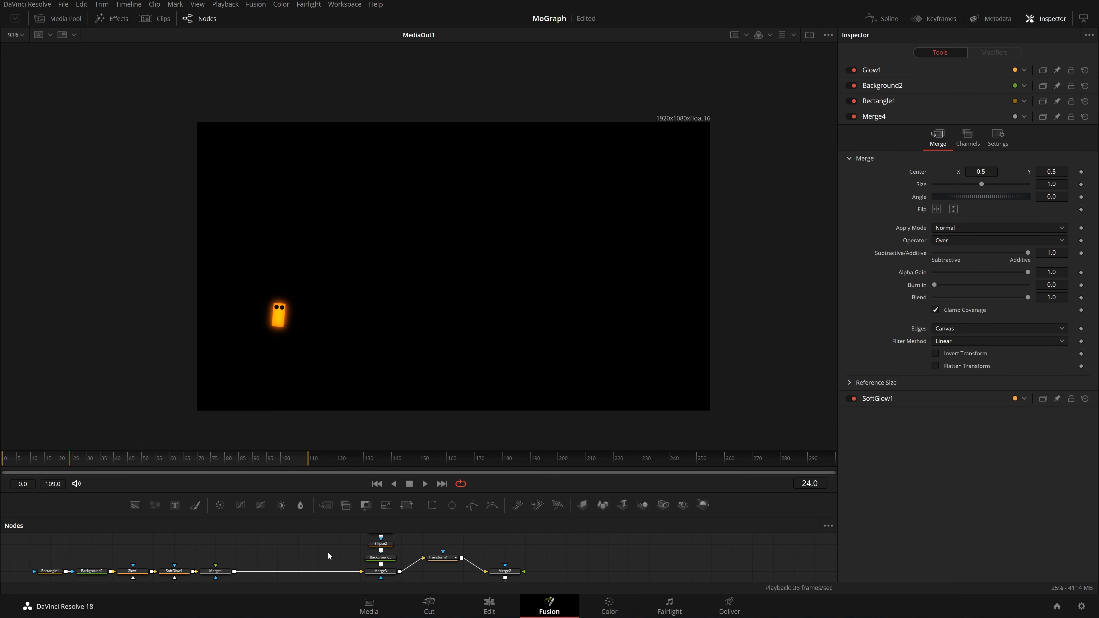
left_click_drag(406, 556, 397, 565)
left_click_drag(342, 537, 383, 600)
key("ctrl+p")
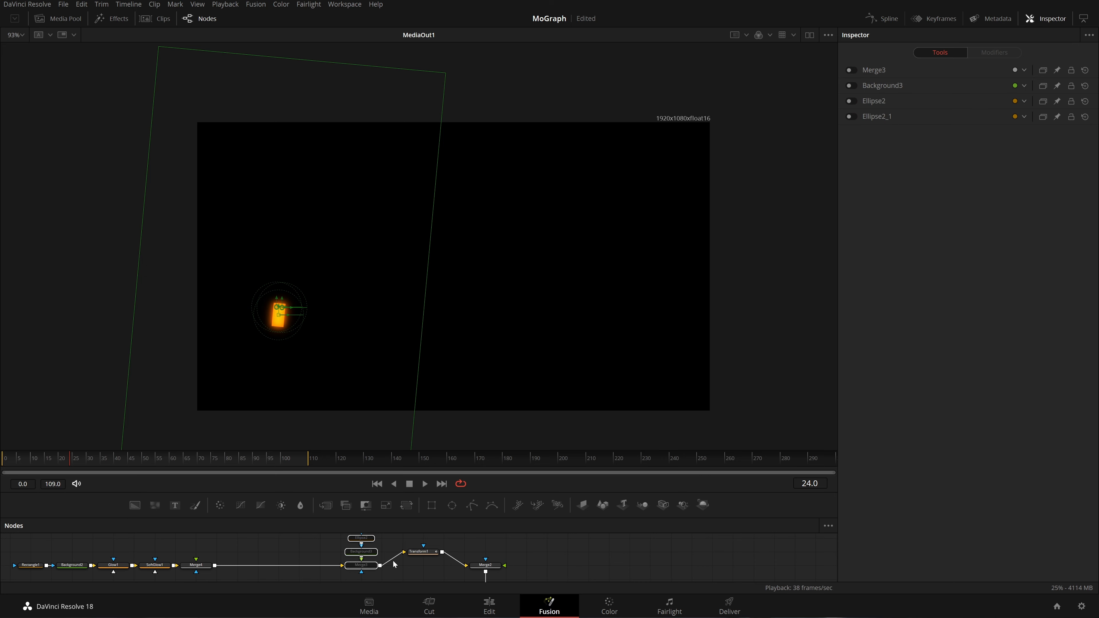
Realign Transform1 with Merge3 and move it together with the disabled eye nodes toward Merge4, leaving room before Merge2.
left_click_drag(425, 554, 426, 567)
scroll(420, 557, "down", 3)
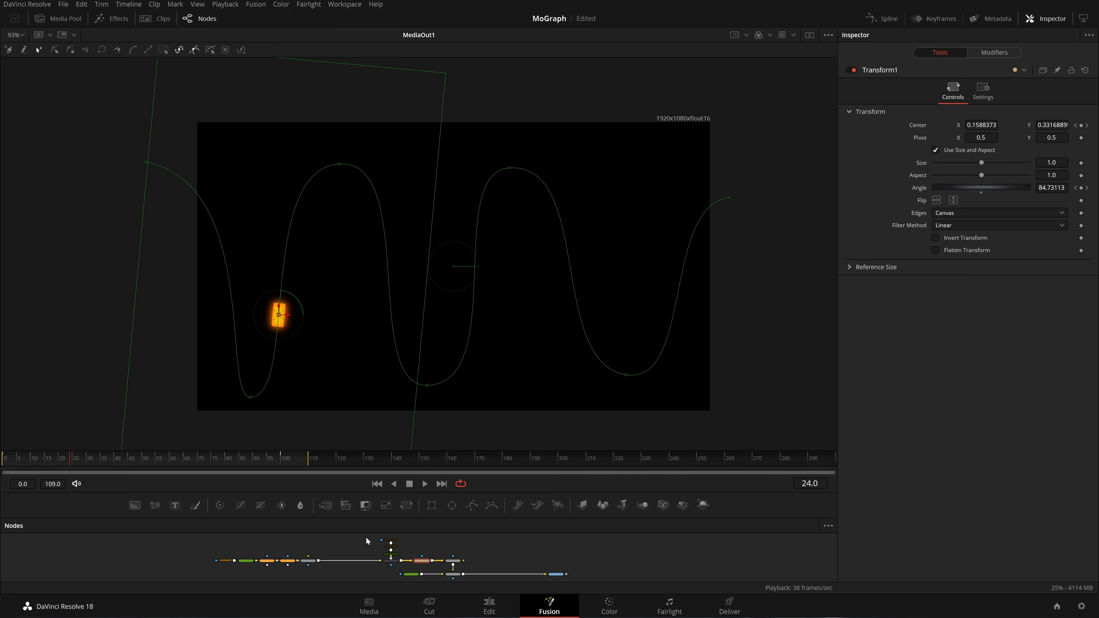
mouse_move(365, 537)
left_mouse_down()
mouse_move(420, 565)
mouse_move(379, 562)
left_mouse_up()
scroll(390, 557, "up", 3)
Insert a Duplicate node between Transform1 and Merge2.
left_click(388, 556)
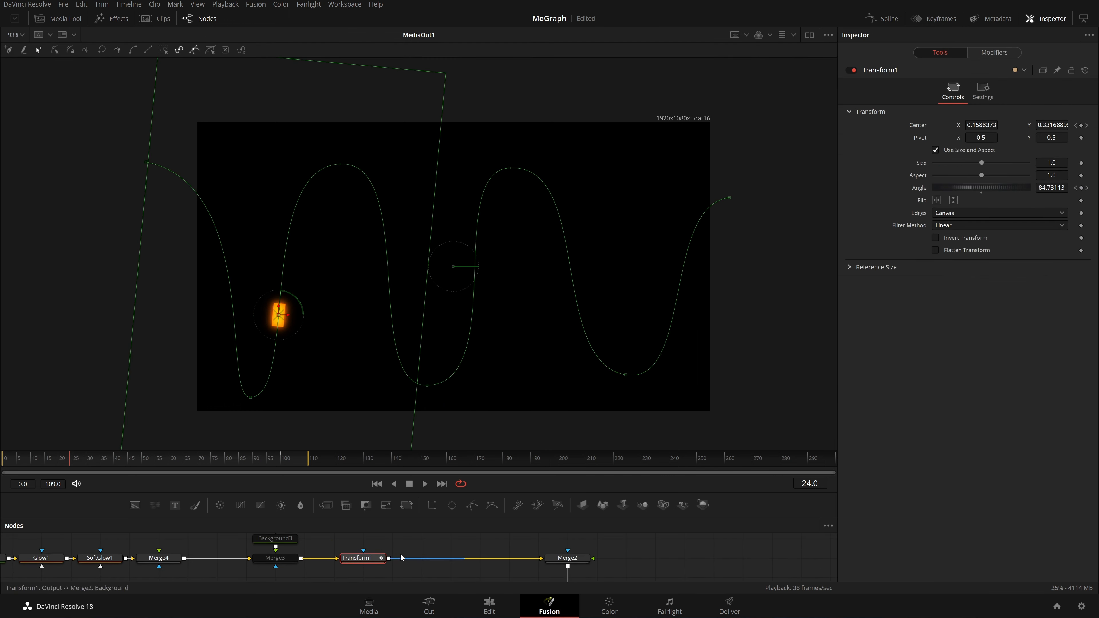
key("shift+space")
type("dupl")
key("Return")
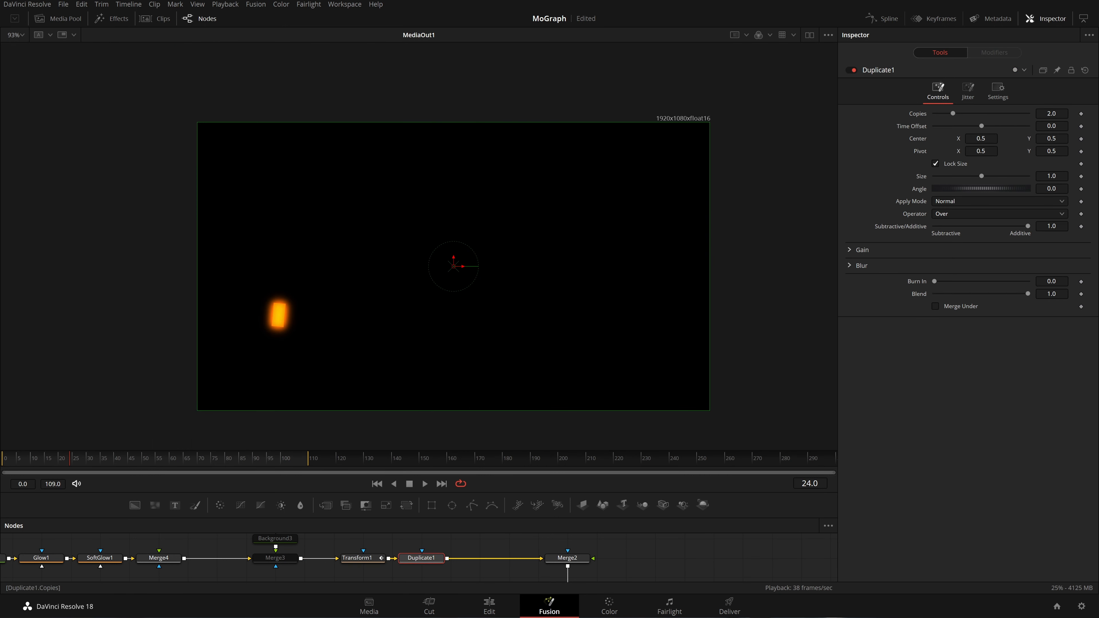
Set the new Duplicate1 node to 6 copies with a time offset of -3.
key("Tab")
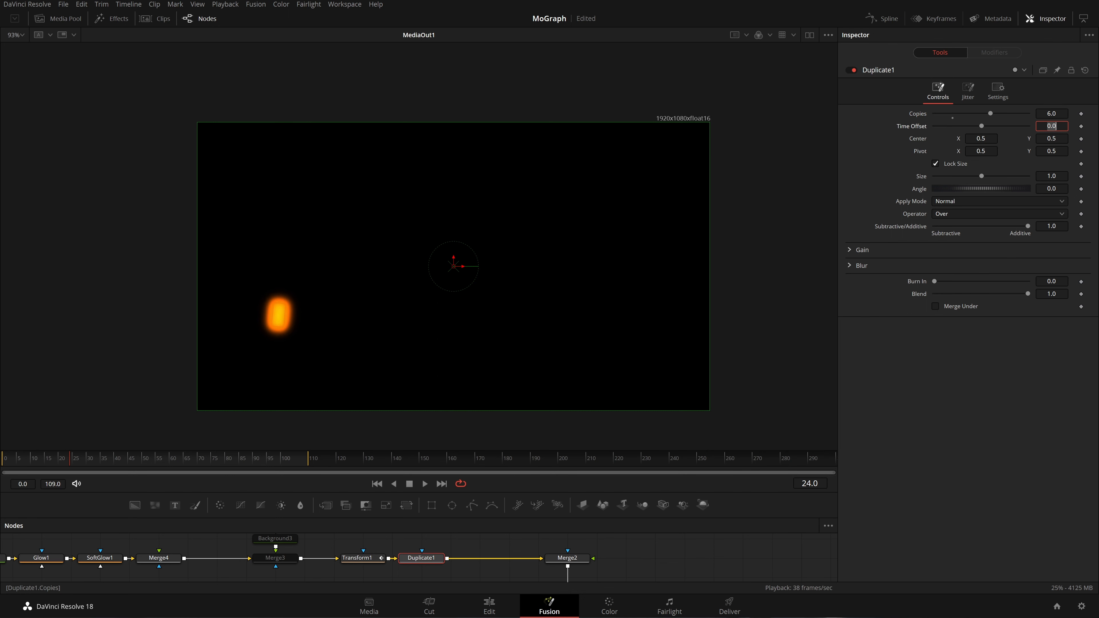
key("Tab")
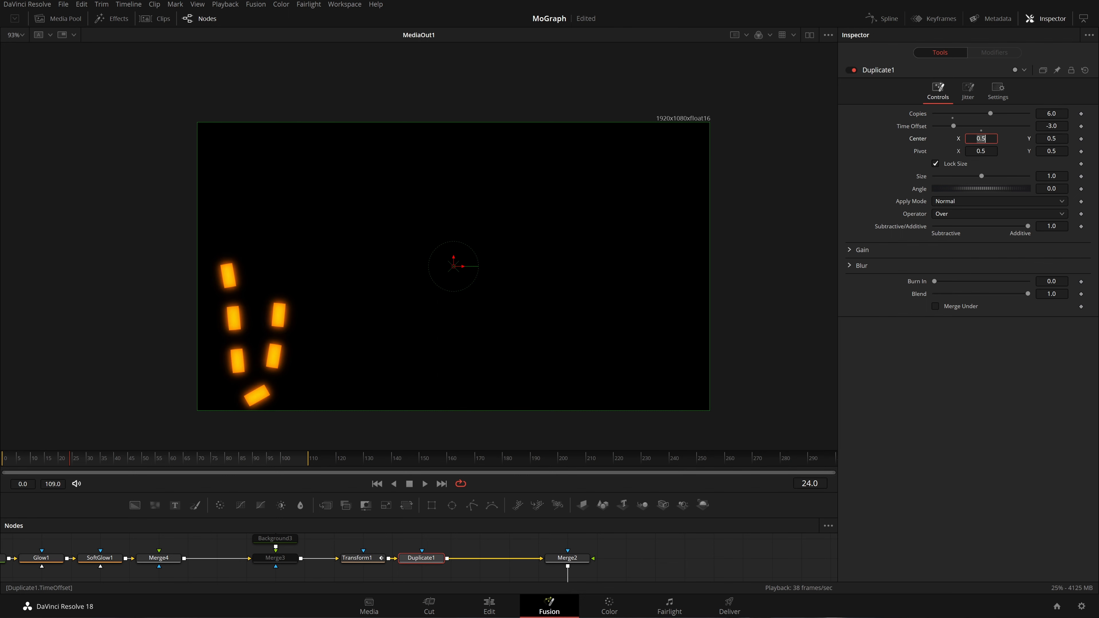
left_click(899, 346)
Try a Size of 0.885 on Duplicate1, reset it to 1.0 and replay the animation from the start.
left_click_drag(1052, 177, 1002, 177)
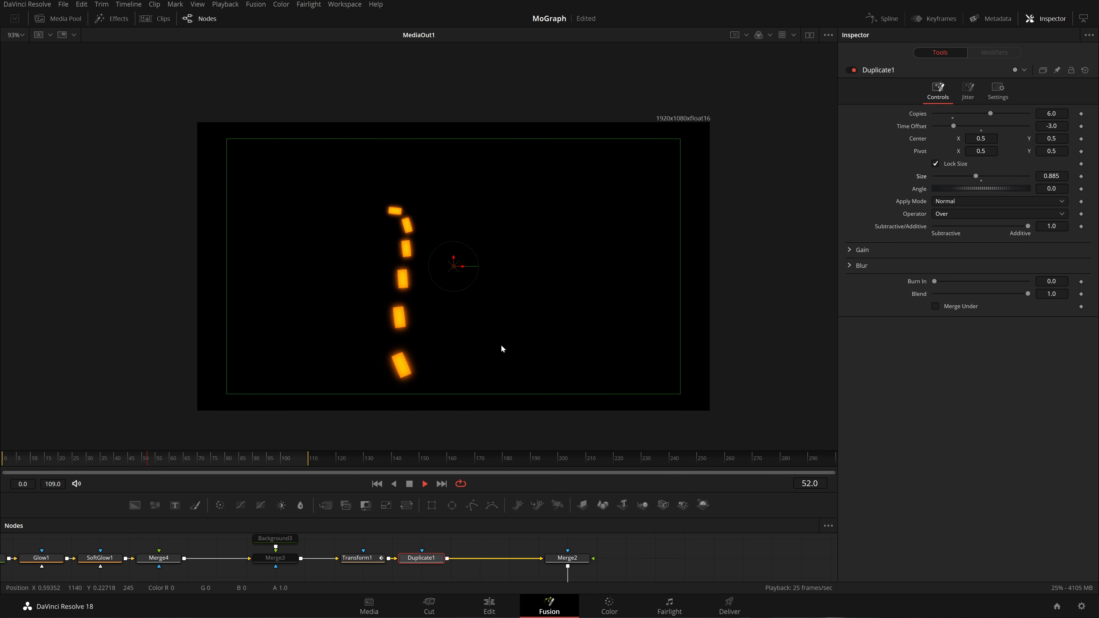
double_click(983, 180)
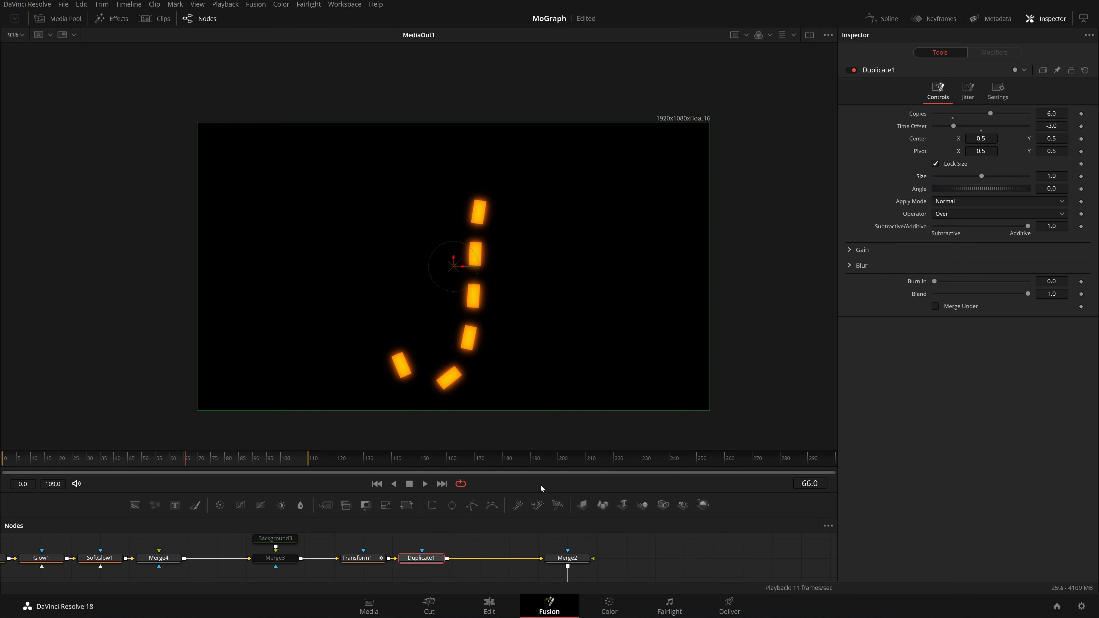
left_click(377, 484)
key("space")
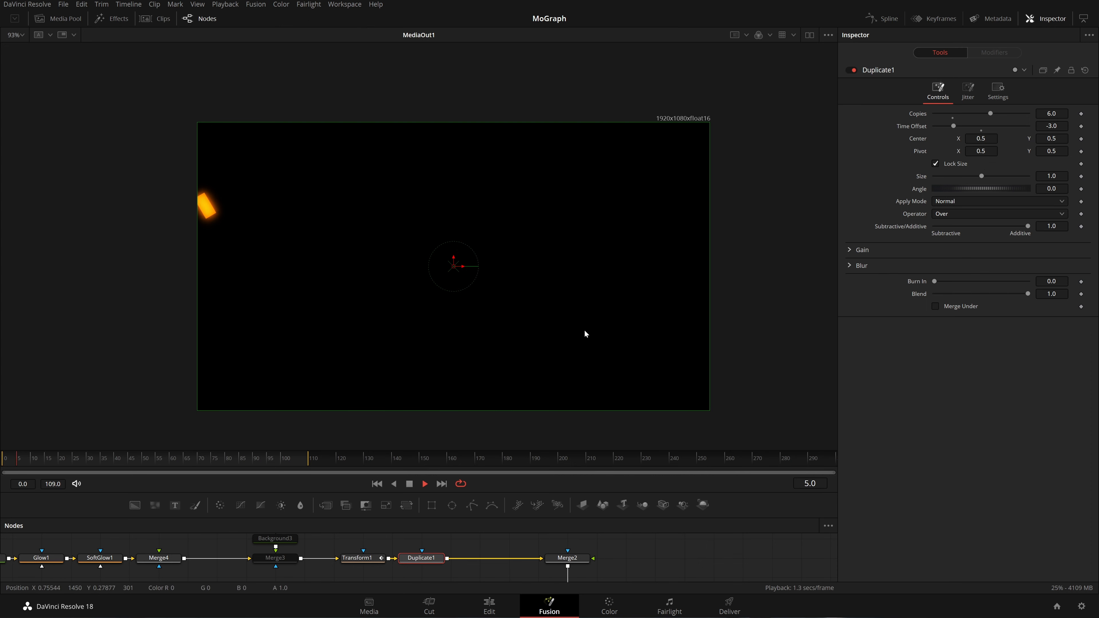
key("space")
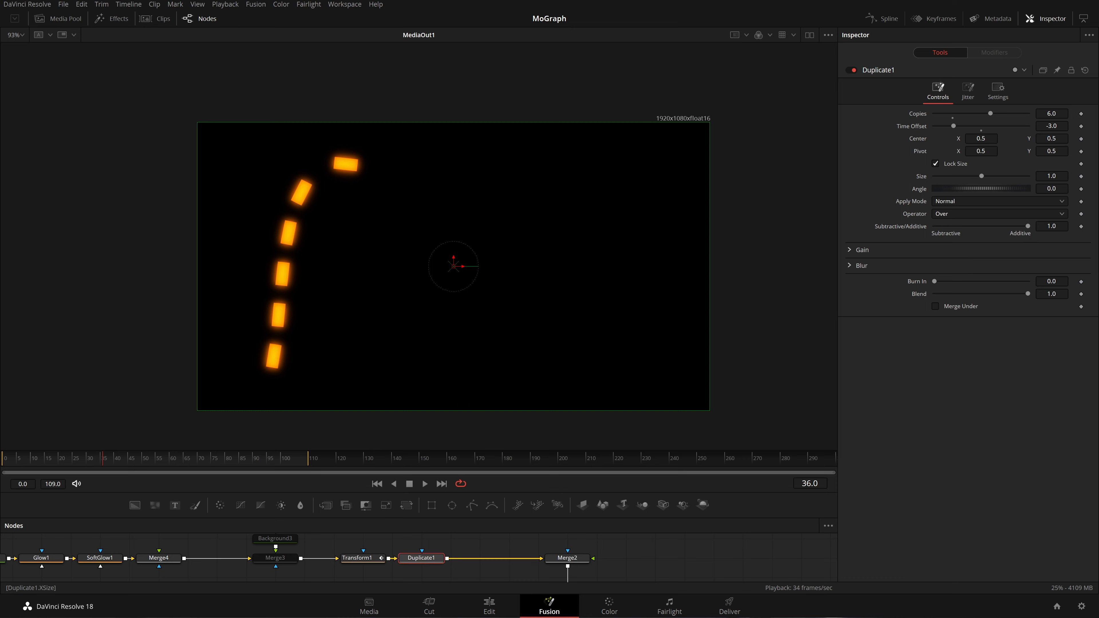
Try a Size of 0.894 on Duplicate1 and reset it to the default.
mouse_move(1052, 176)
left_mouse_down()
mouse_move(1037, 176)
mouse_move(1051, 176)
left_mouse_up()
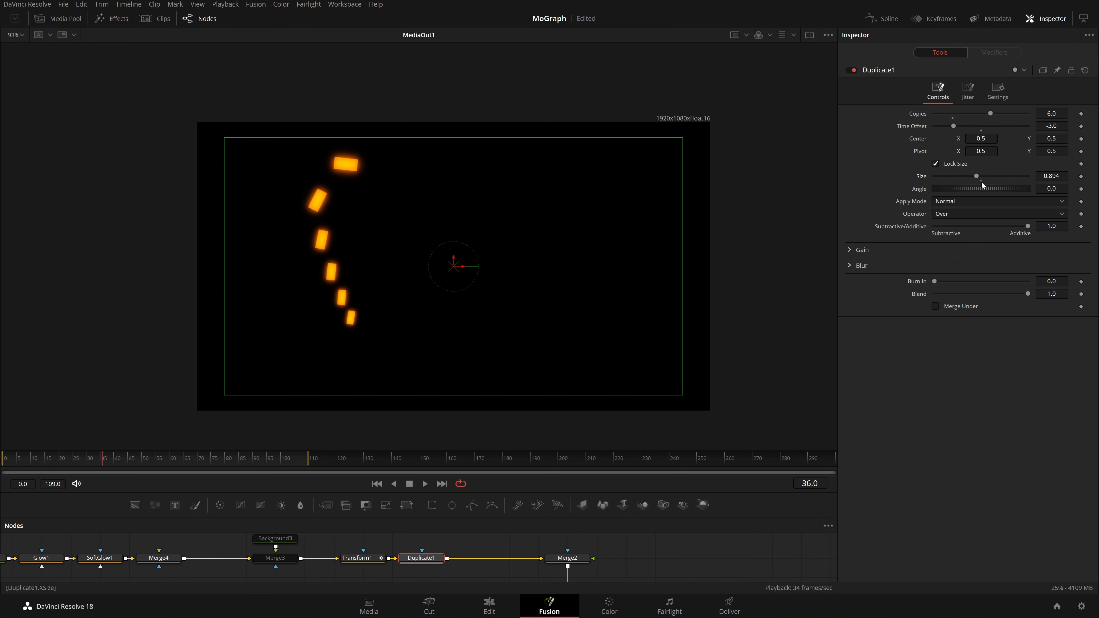
left_click(982, 183)
Connect Duplicate1's Pivot to the position of Path1.
right_click(918, 152)
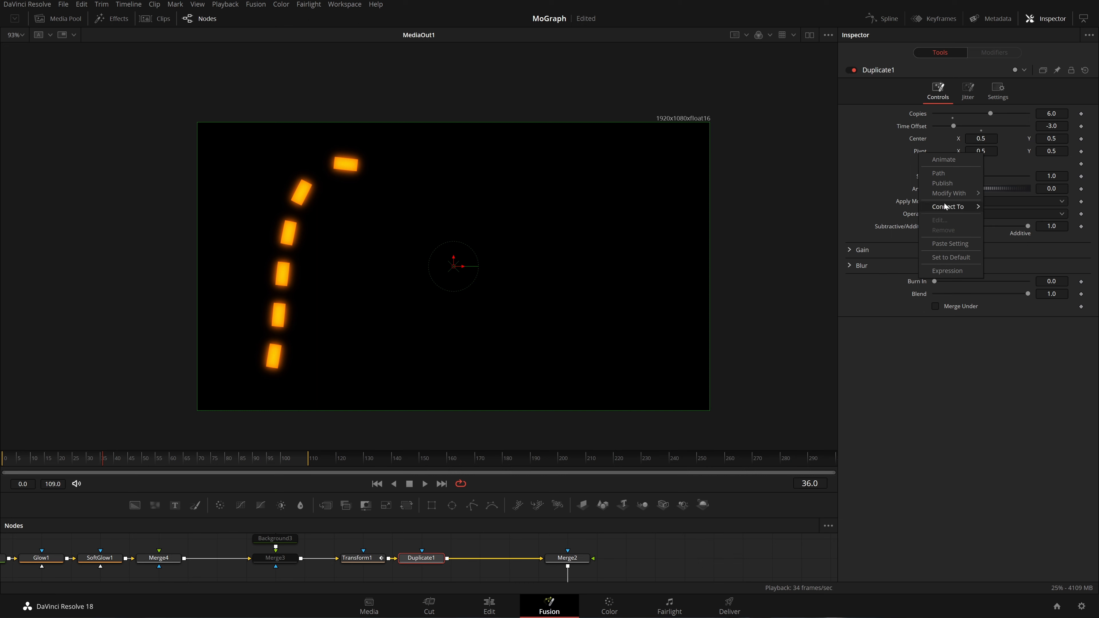
mouse_move(952, 194)
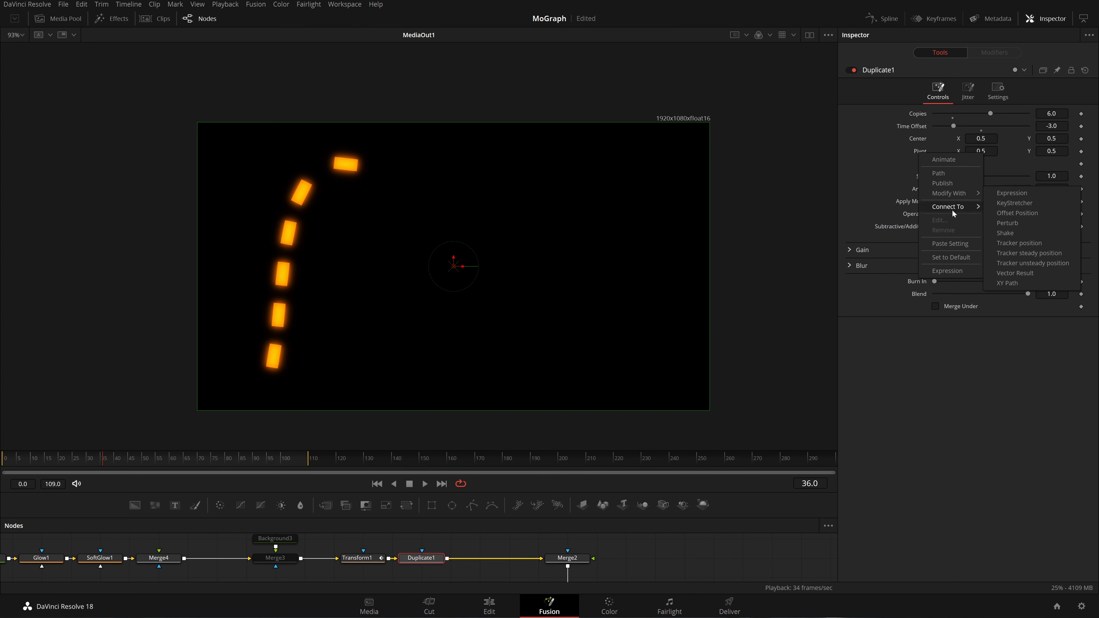
mouse_move(1018, 208)
left_click(1055, 208)
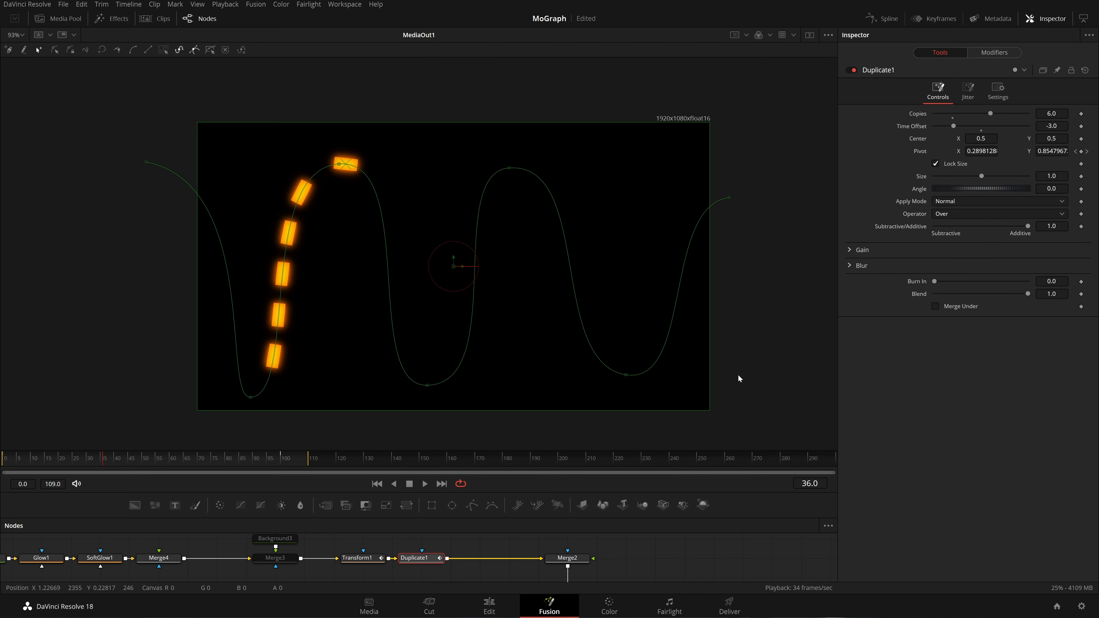
Try a Size of 0.895 on Duplicate1 during playback, reset it to 1.0 and replay the animation from the start.
left_click(373, 485)
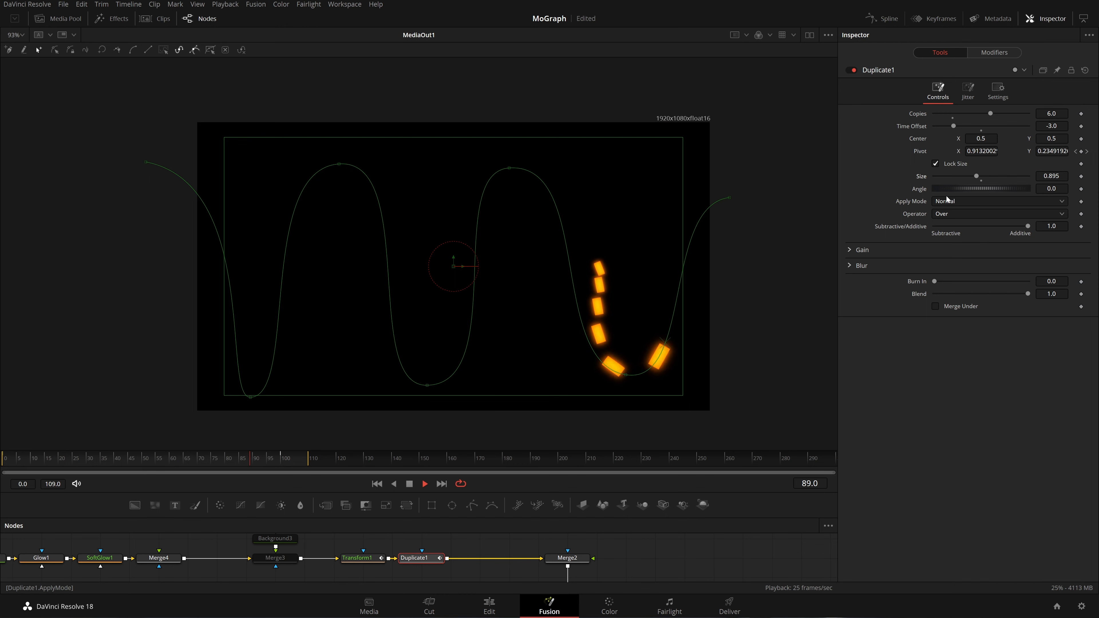
key("space")
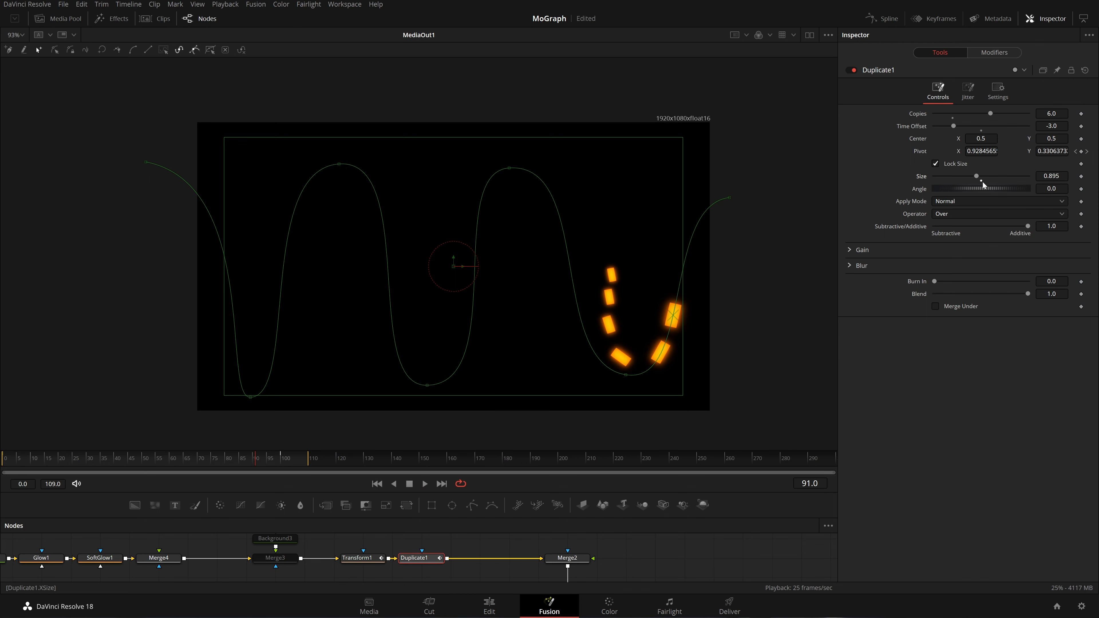
left_click(983, 182)
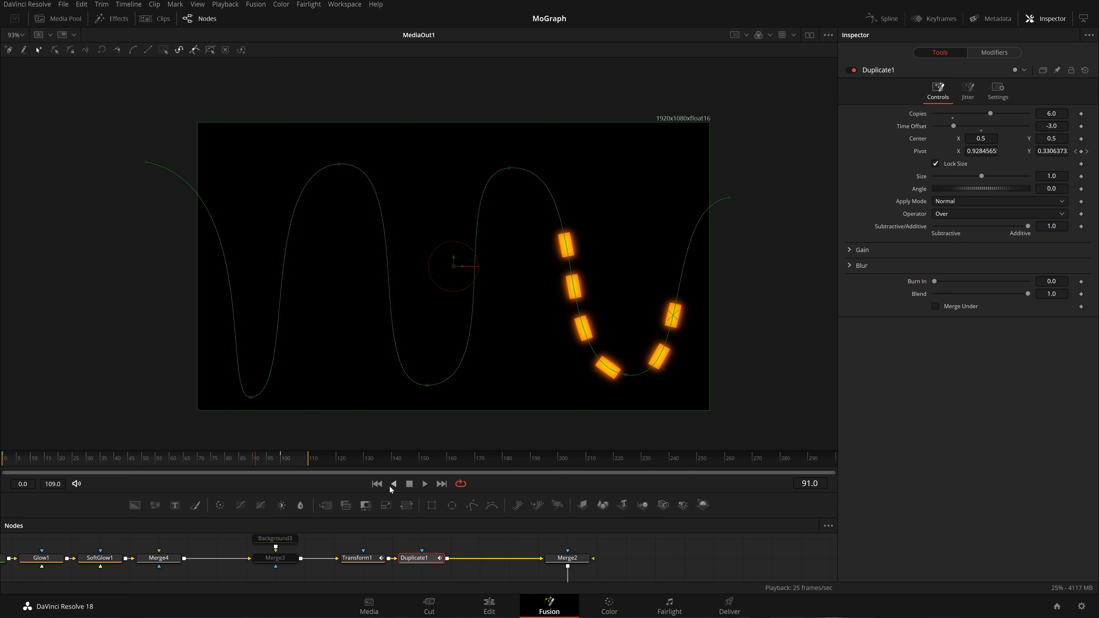
left_click(379, 484)
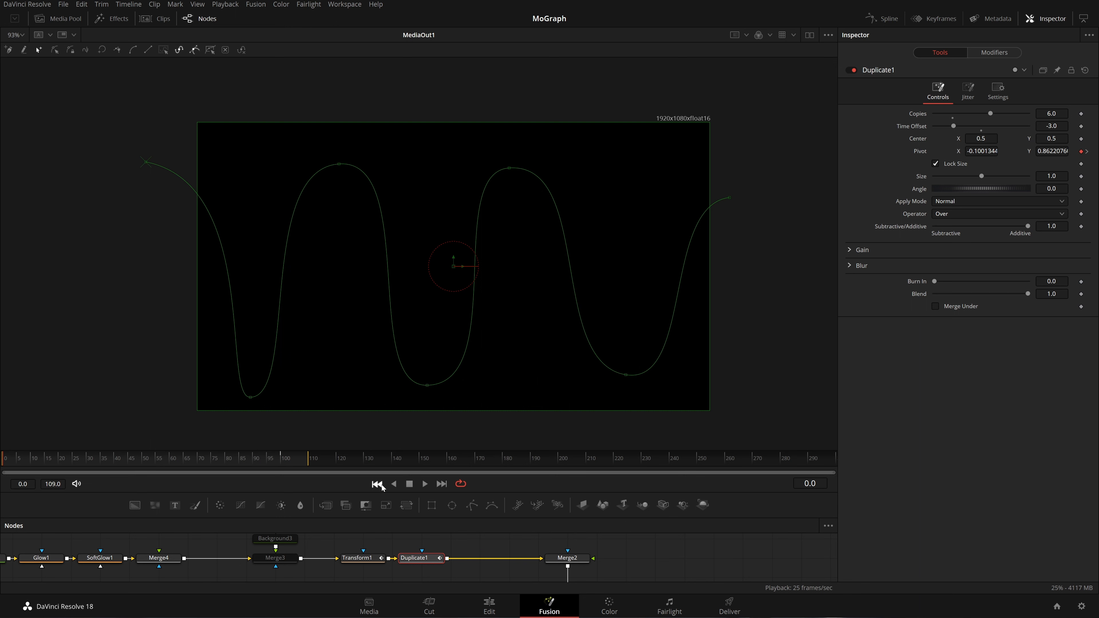
key("space")
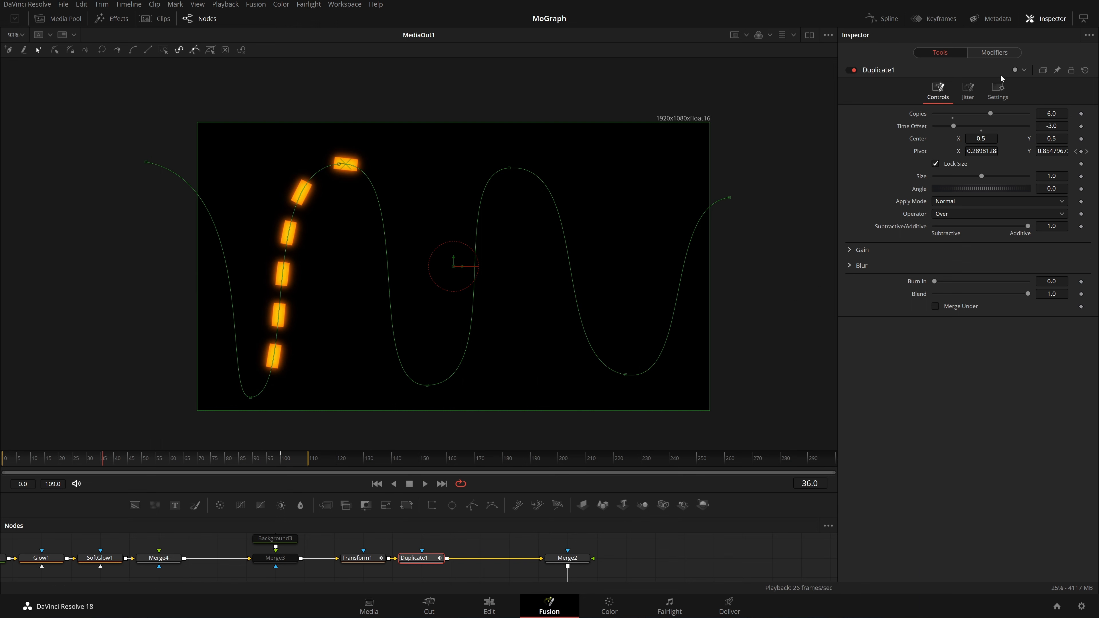
Set Duplicate1's Blend to 0.85 and replay the animation from the start.
left_click(968, 89)
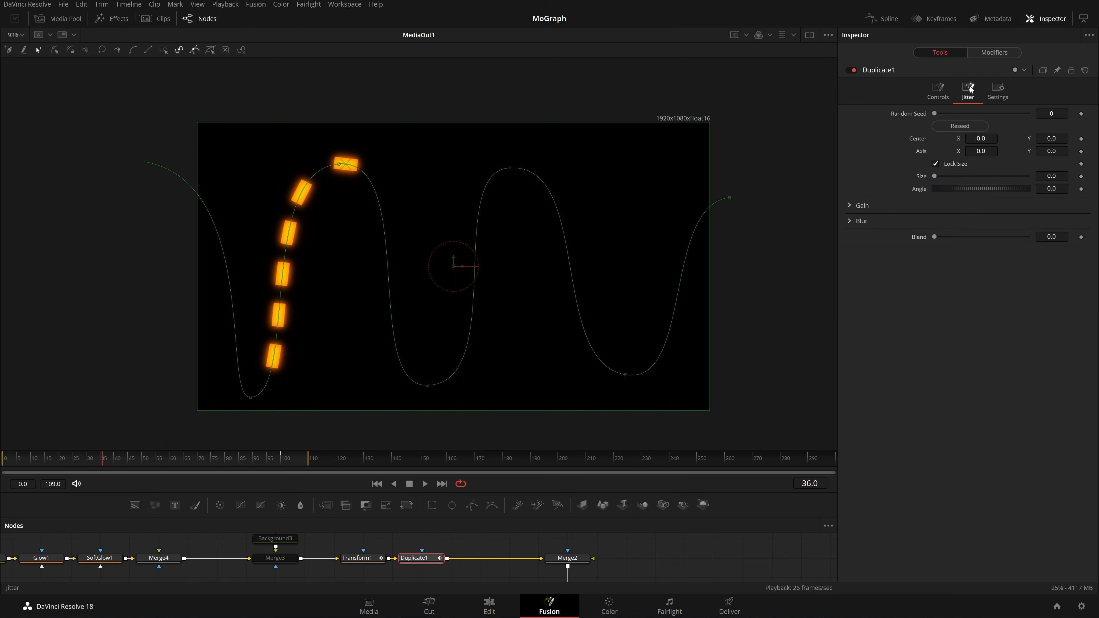
left_click(946, 99)
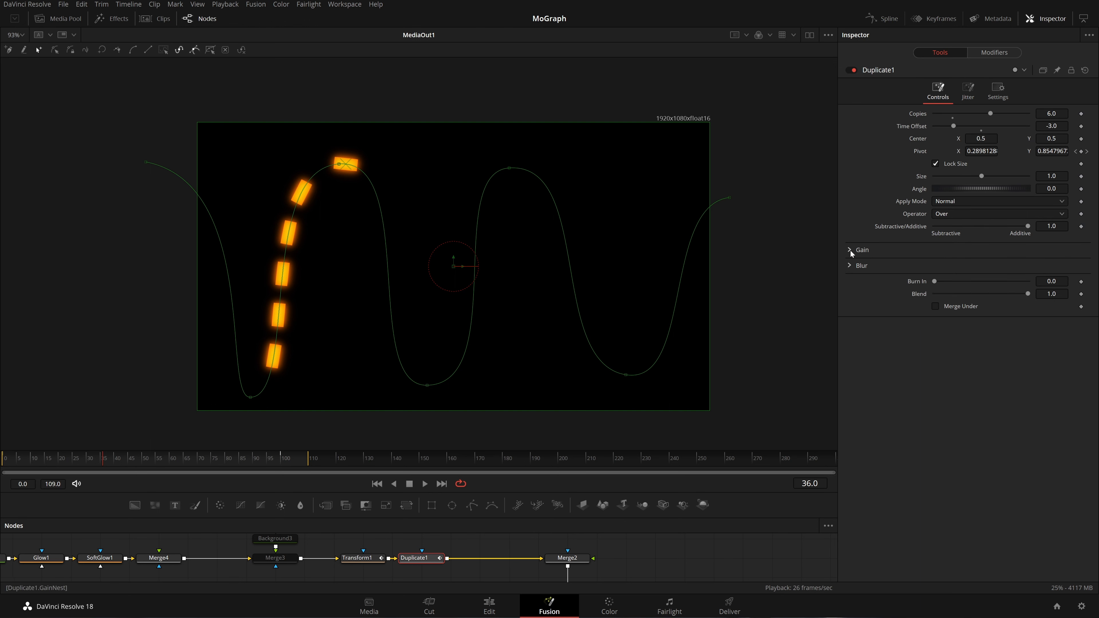
left_click_drag(935, 281, 949, 286)
left_click_drag(1026, 295, 1014, 296)
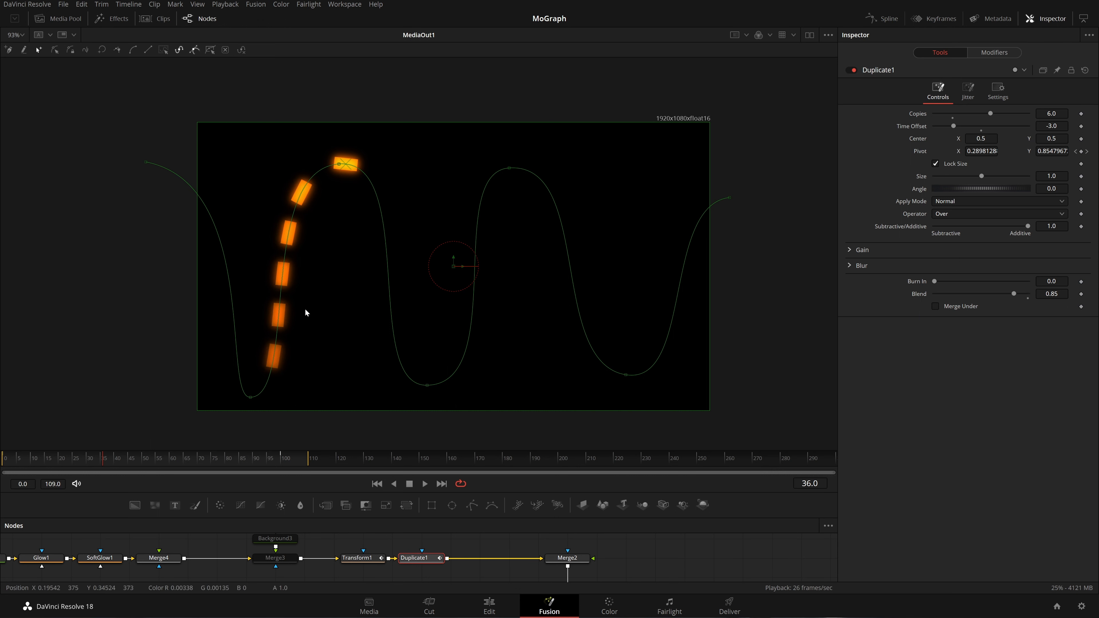
left_click(377, 484)
key("space")
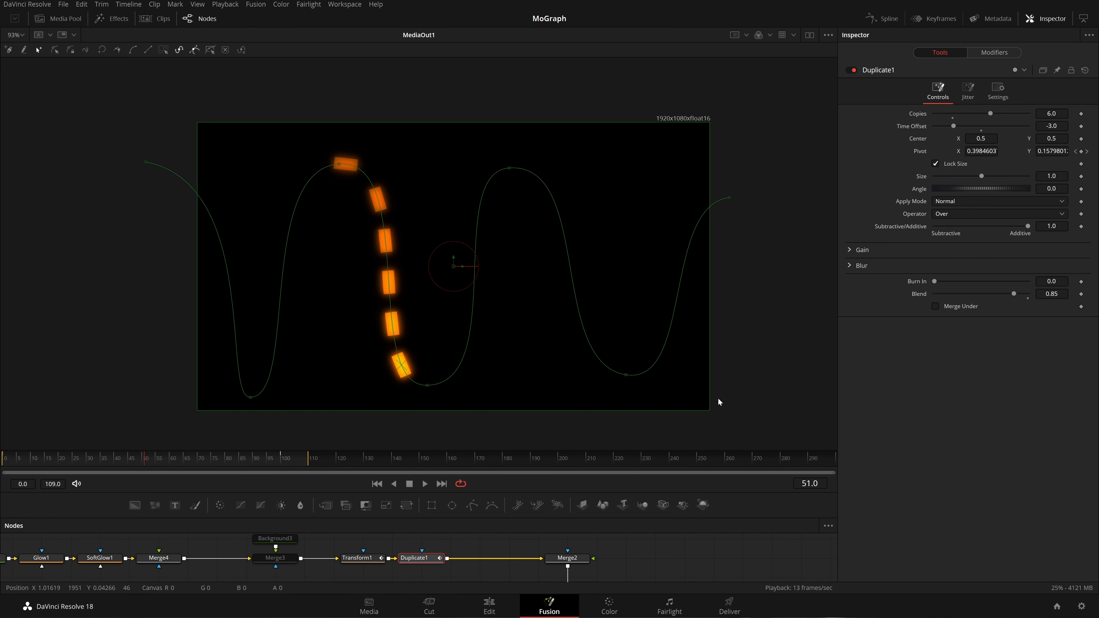
key("space")
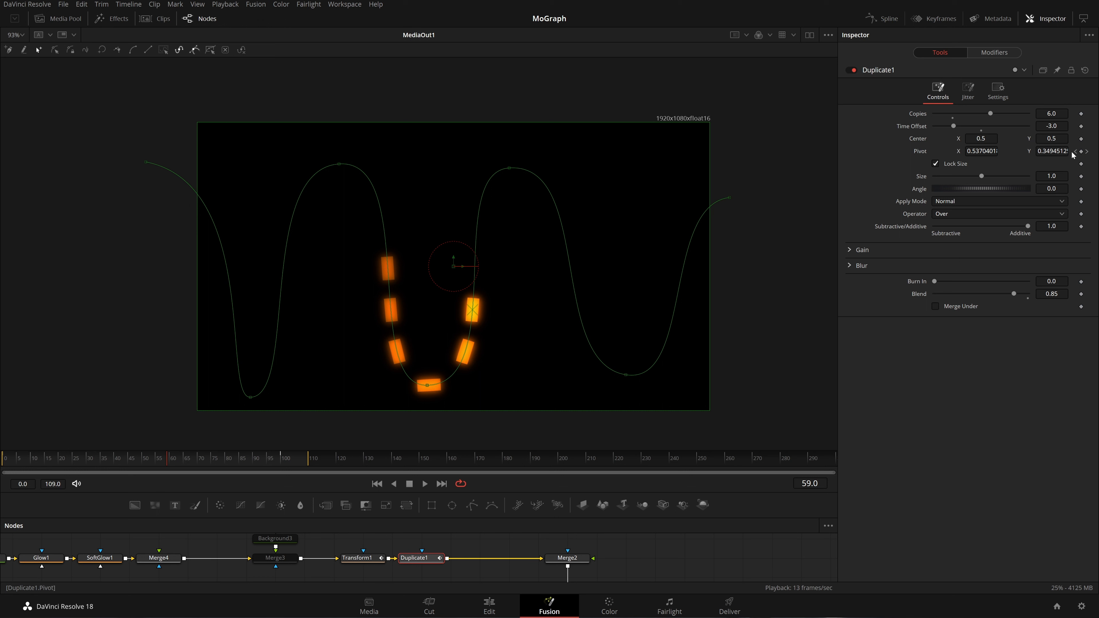
Try removing the path from Duplicate1's Pivot and setting Pivot X and Y to 0.5.
left_click(985, 54)
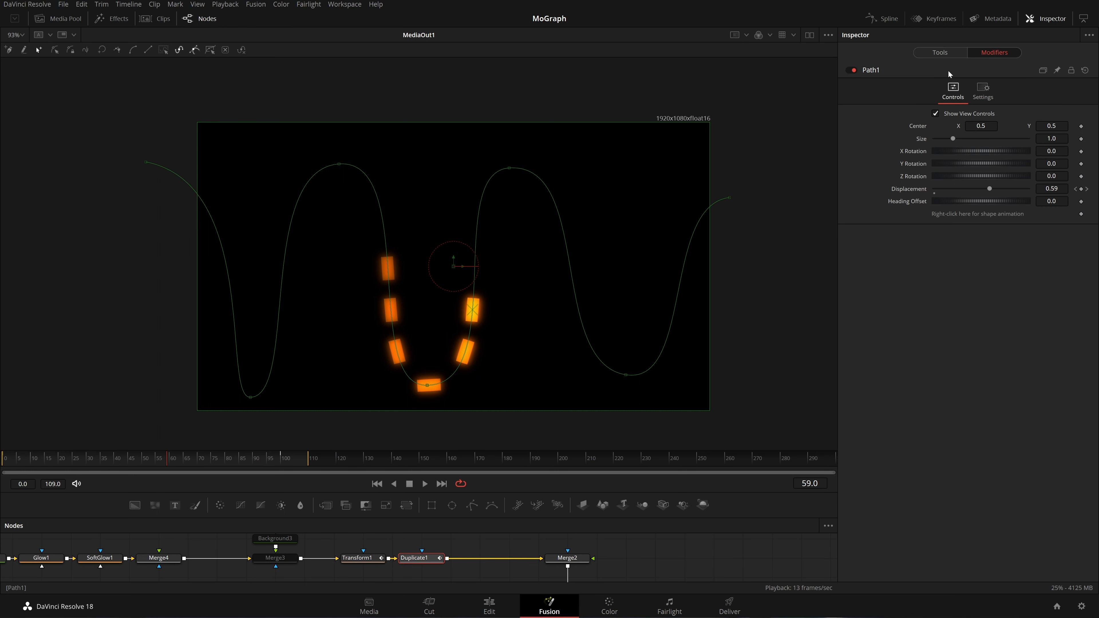
left_click(940, 53)
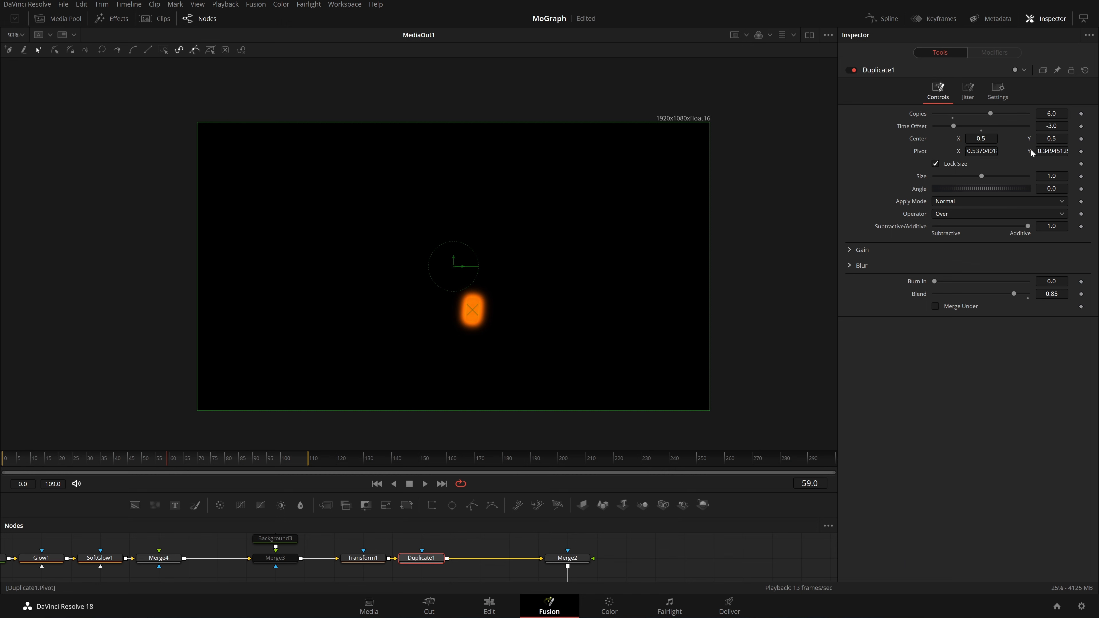
key("ctrl+s")
double_click(982, 151)
type(".5")
key("Tab")
type(".5")
key("Tab")
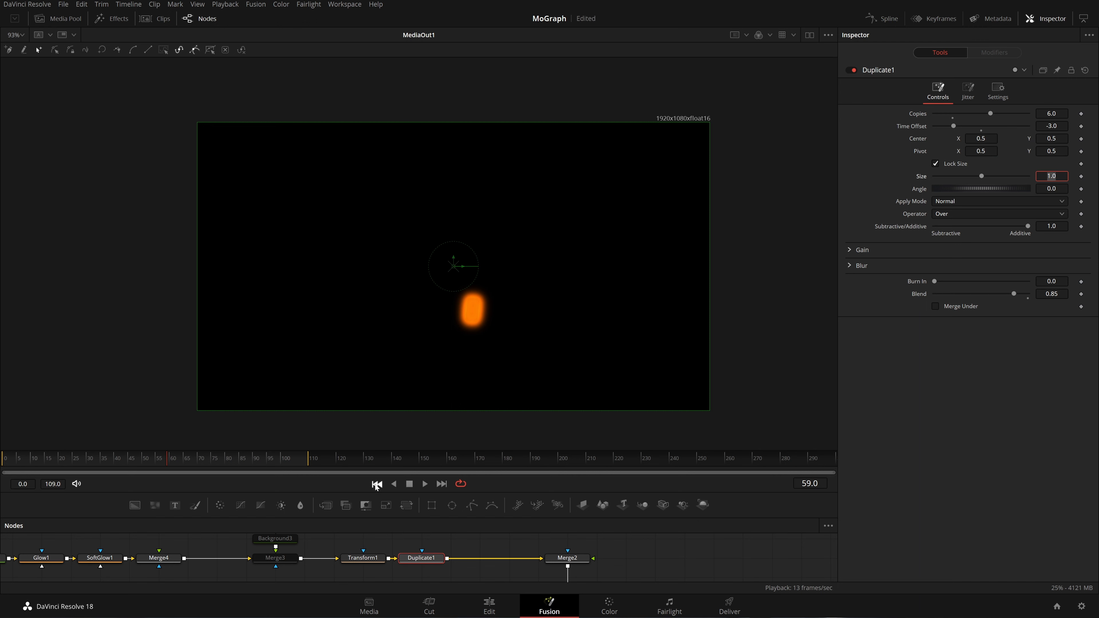
Replay the animation from the start and undo the removal of the path from Duplicate1's Pivot.
left_click(376, 484)
left_click(966, 419)
key("space")
left_click(384, 485)
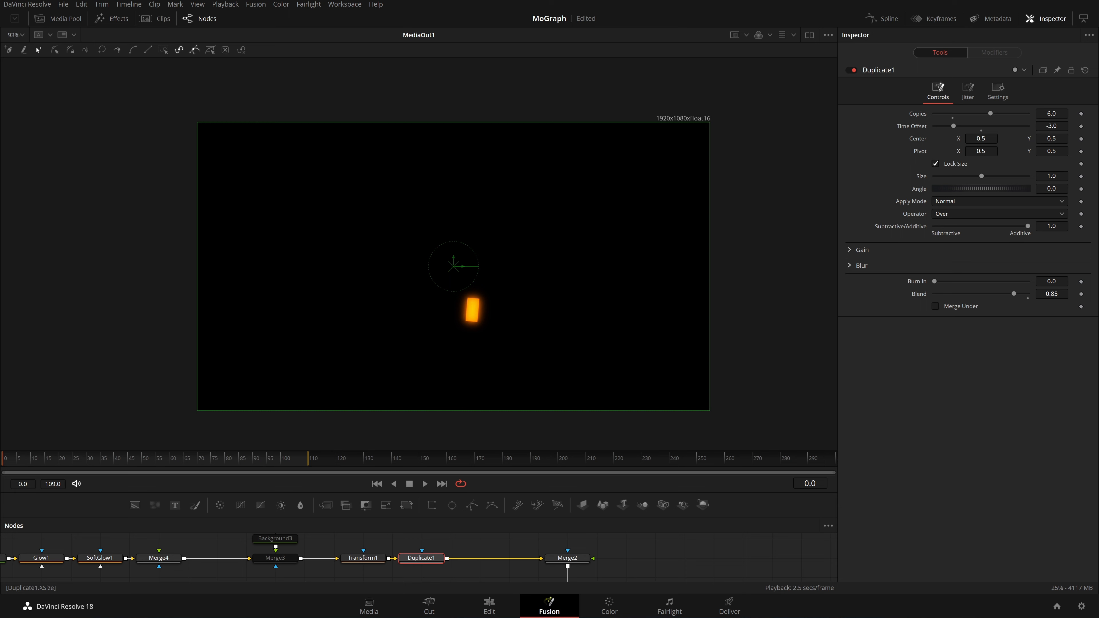
key("ctrl+z")
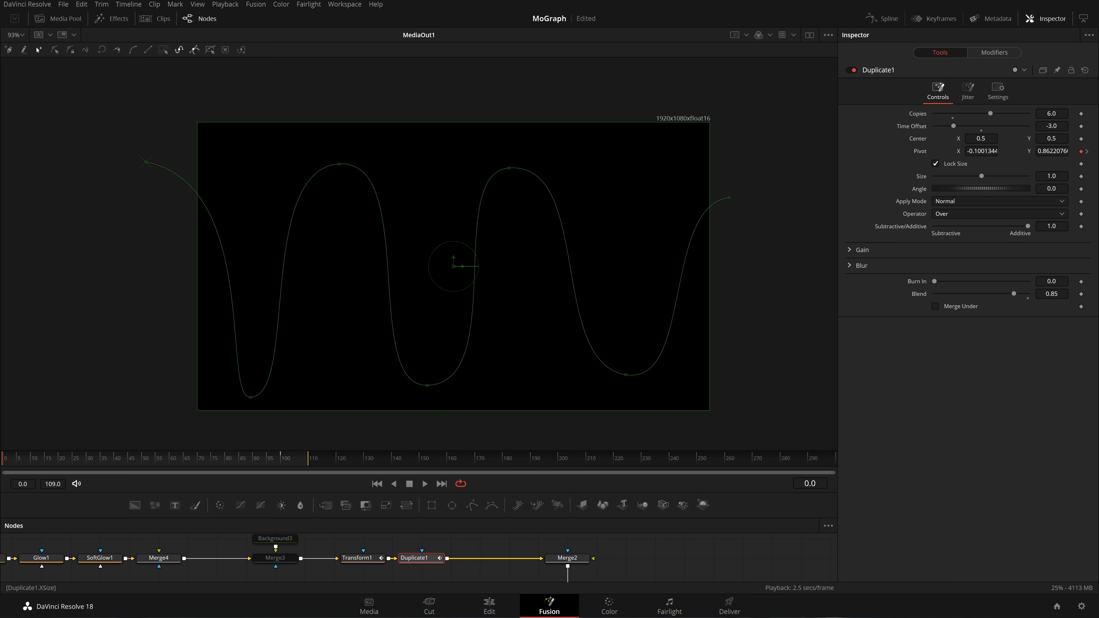
Try a Size of 0.954 on Duplicate1 and replay the animation from the start.
key("space")
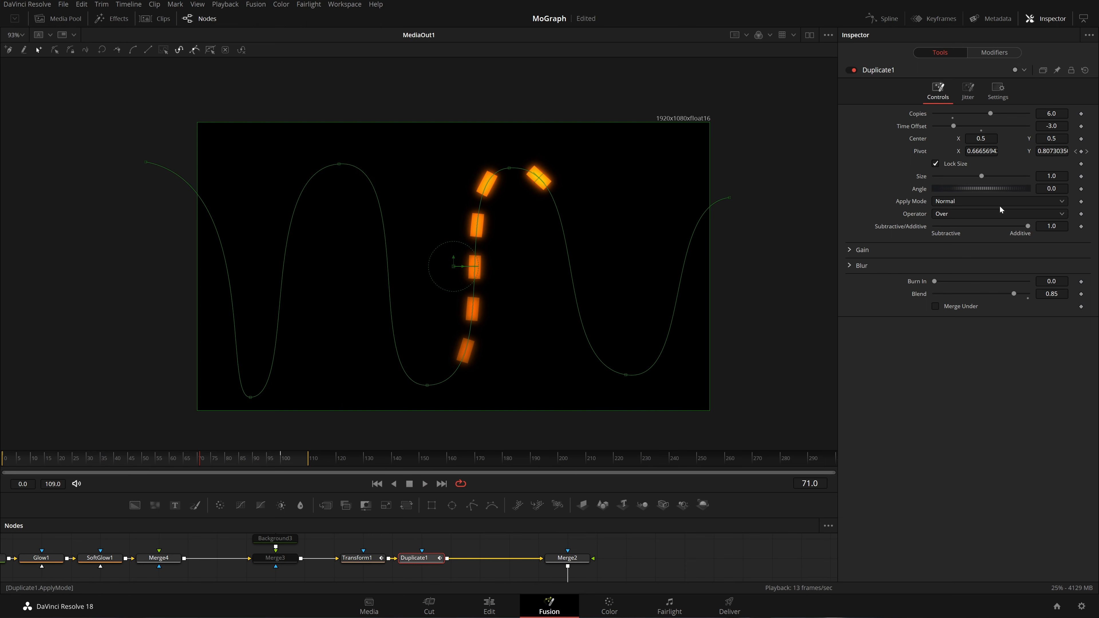
left_click_drag(982, 176, 980, 177)
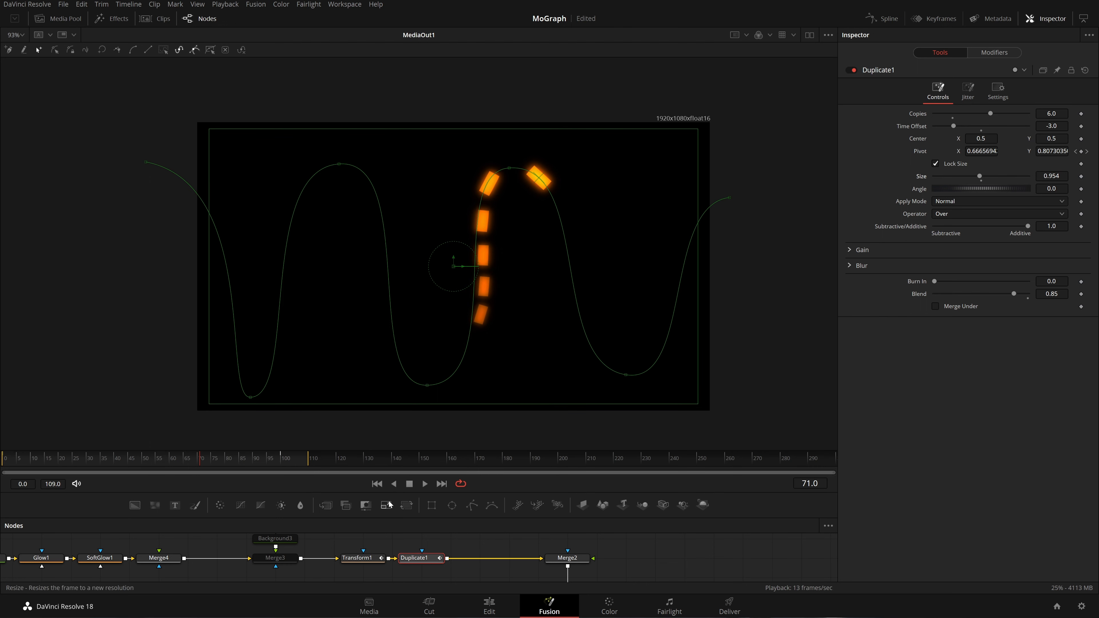
left_click(376, 484)
key("space")
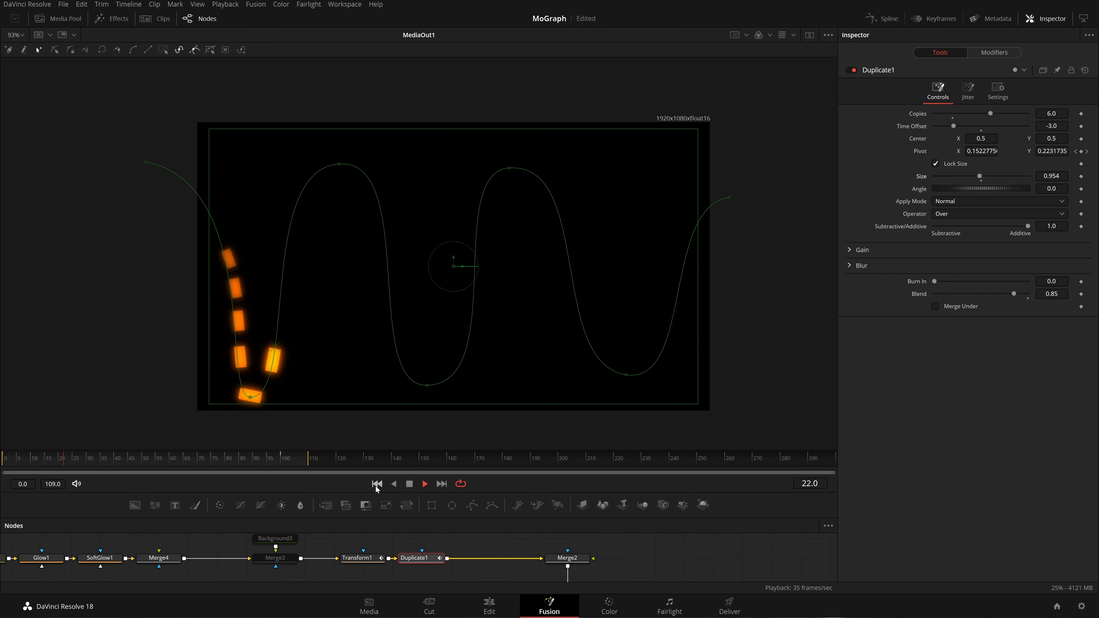
key("space")
Connect Duplicate1's Angle to the heading of Path1 and replay the animation from the start.
right_click(920, 191)
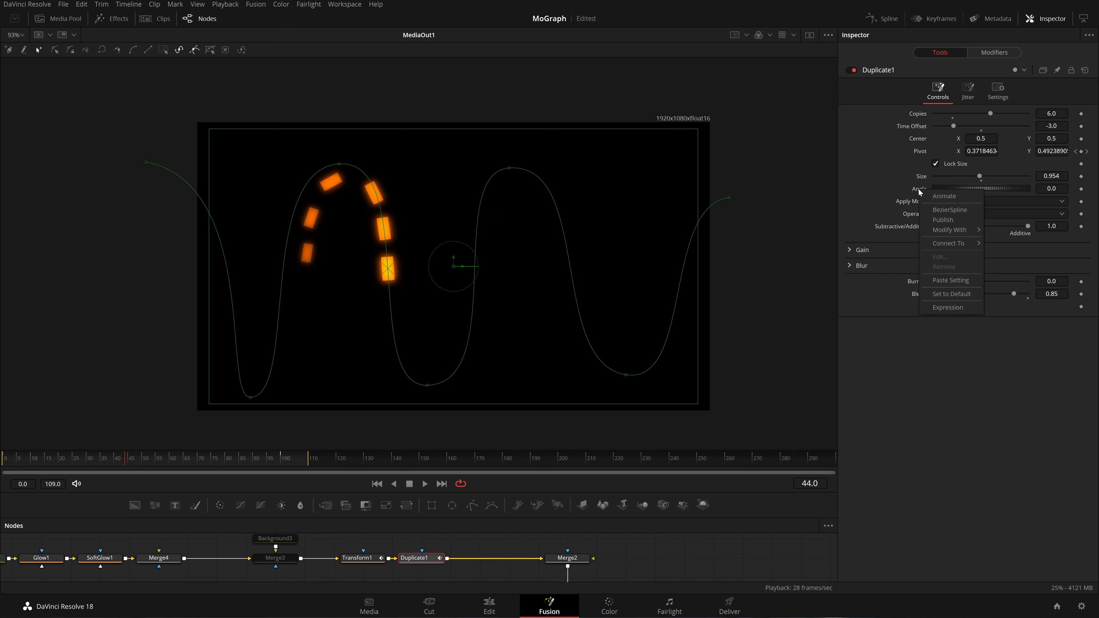
mouse_move(949, 233)
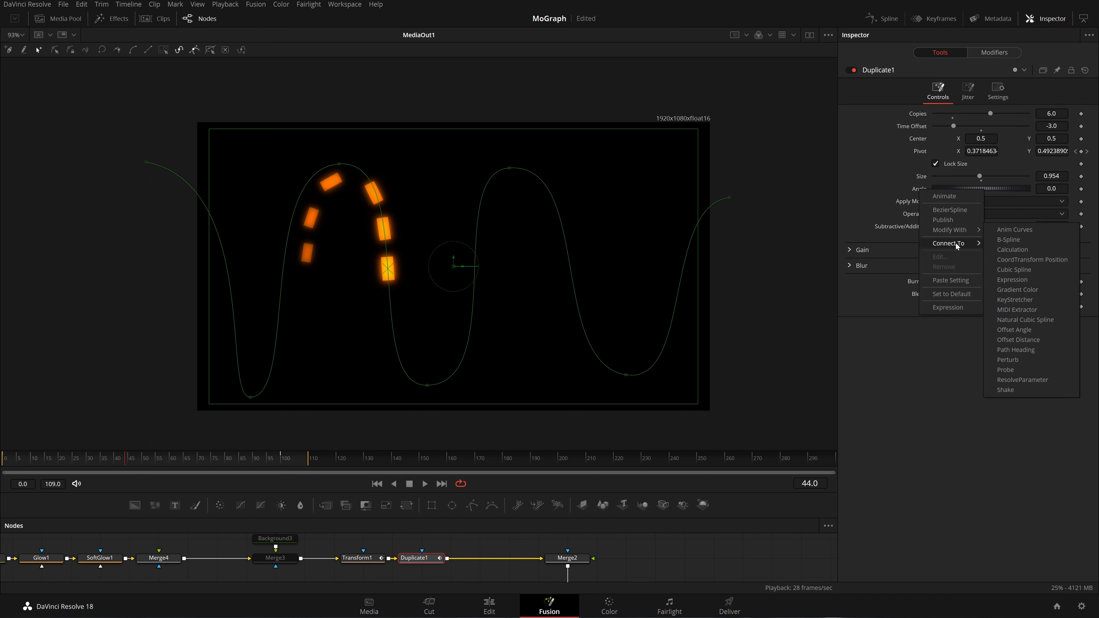
left_click(1043, 254)
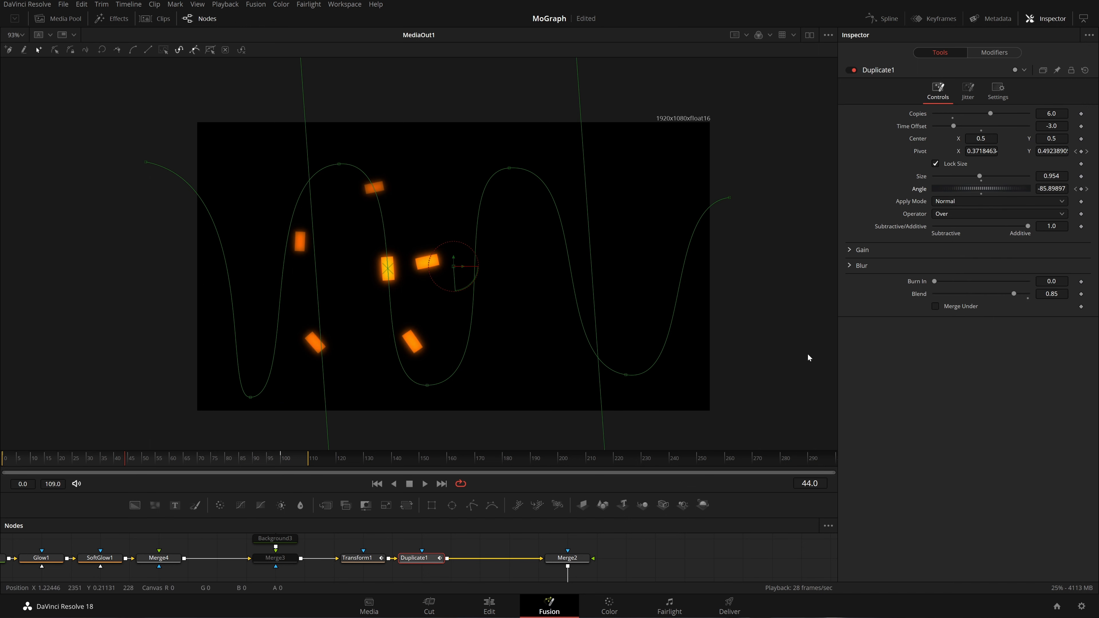
left_click(375, 484)
key("space")
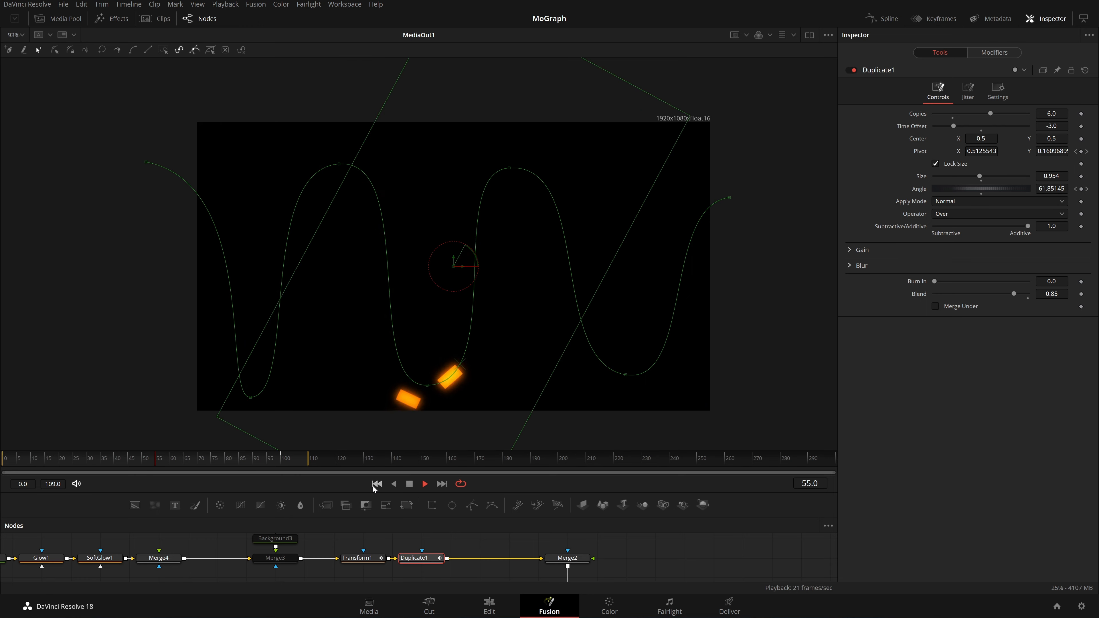
key("space")
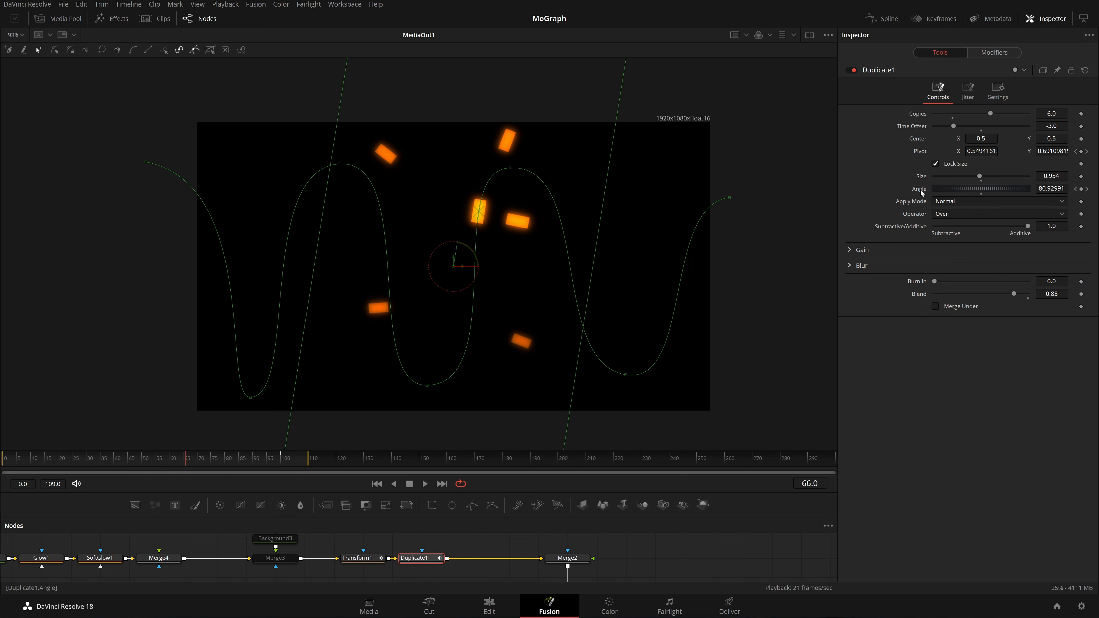
Remove the Path1 connections from Duplicate1's Angle and Pivot, and reset the Angle to 0.0.
right_click(915, 189)
left_click(938, 290)
right_click(920, 152)
left_click(947, 249)
left_click(980, 193)
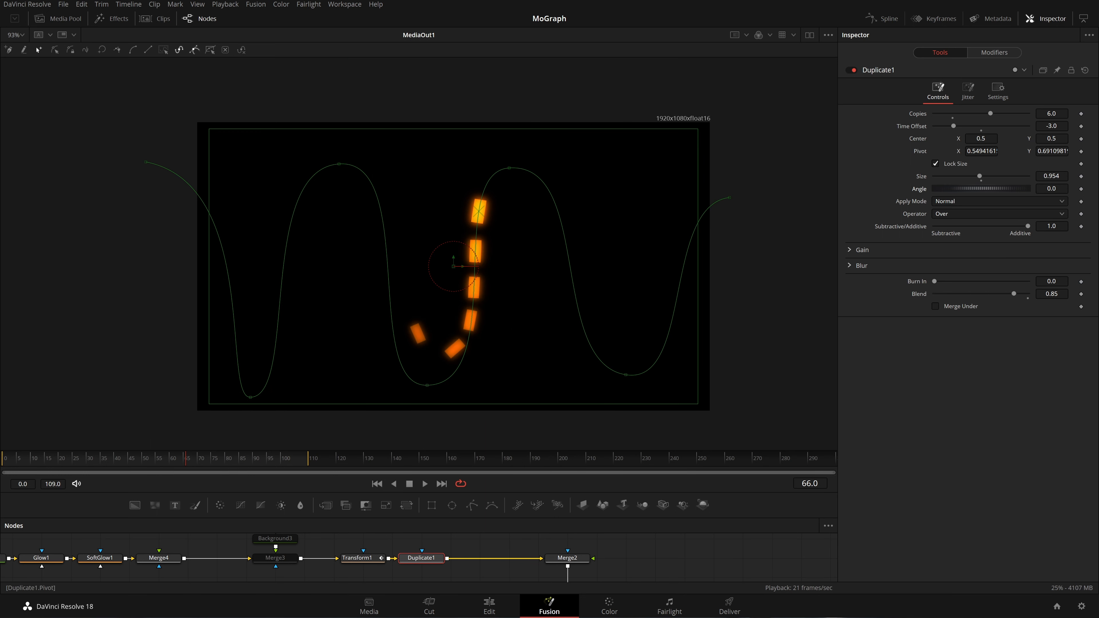
Set Duplicate1's Pivot X and Y to 0.5, play the animation and reset the Size to 1.0.
left_click(982, 151)
type(".95")
key("Tab")
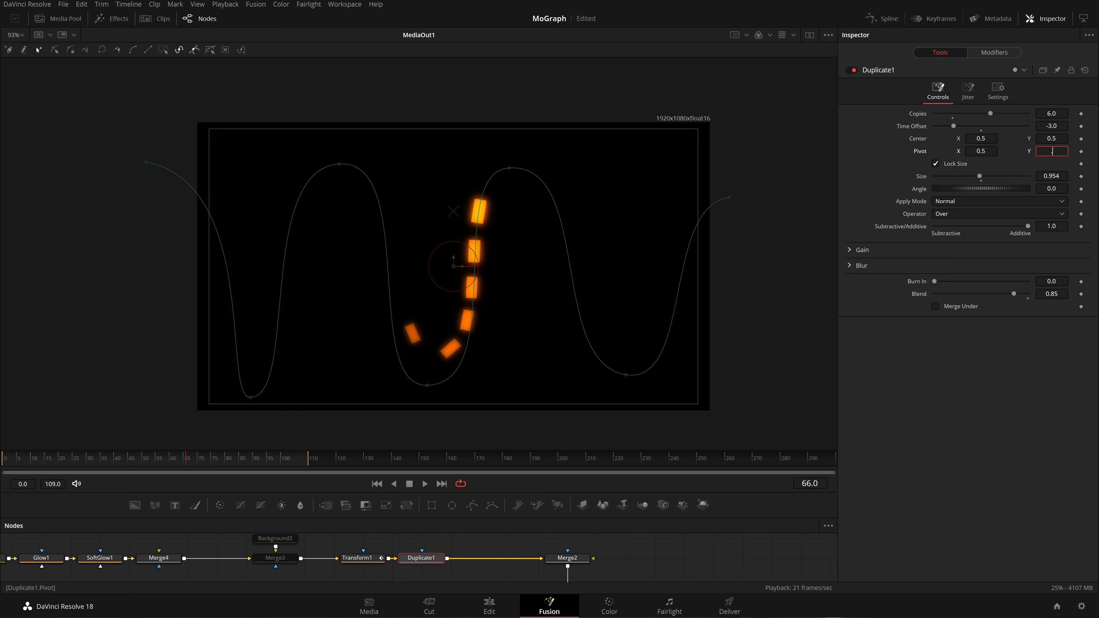
type(".5")
key("Tab")
key("Return")
key("space")
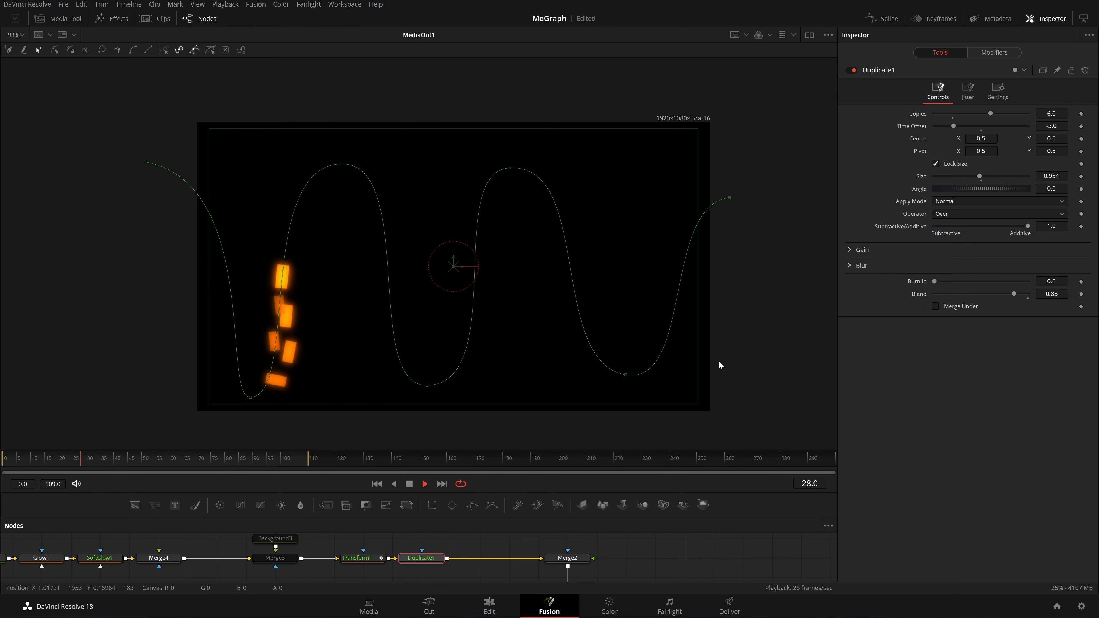
left_click(982, 182)
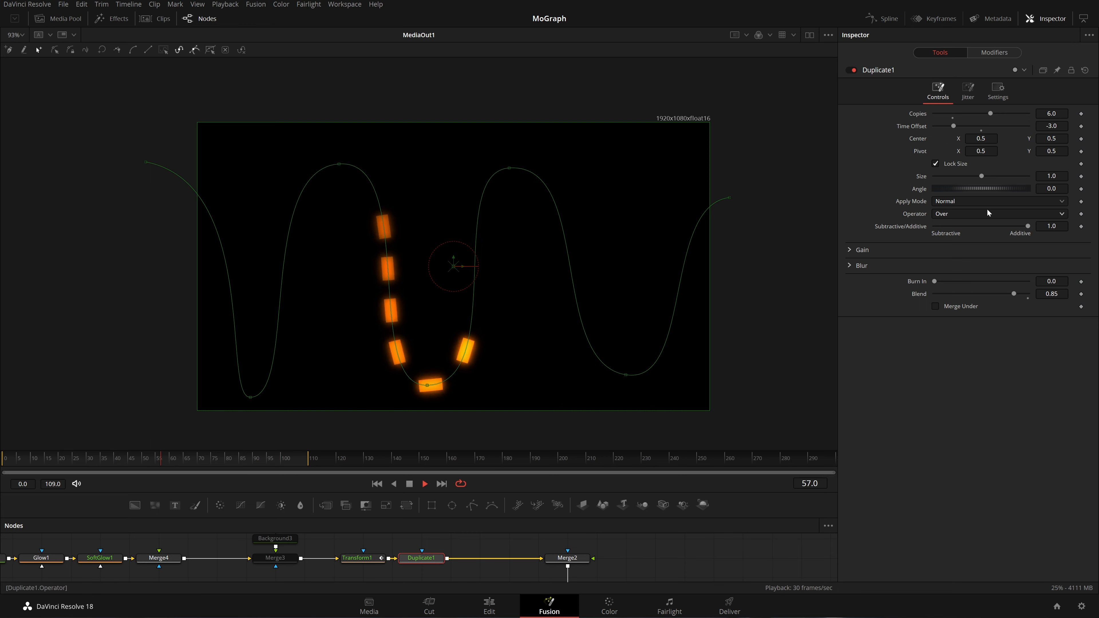
Examine Duplicate1's Gain controls and the Path1 modifier settings while the animation plays.
left_click(852, 252)
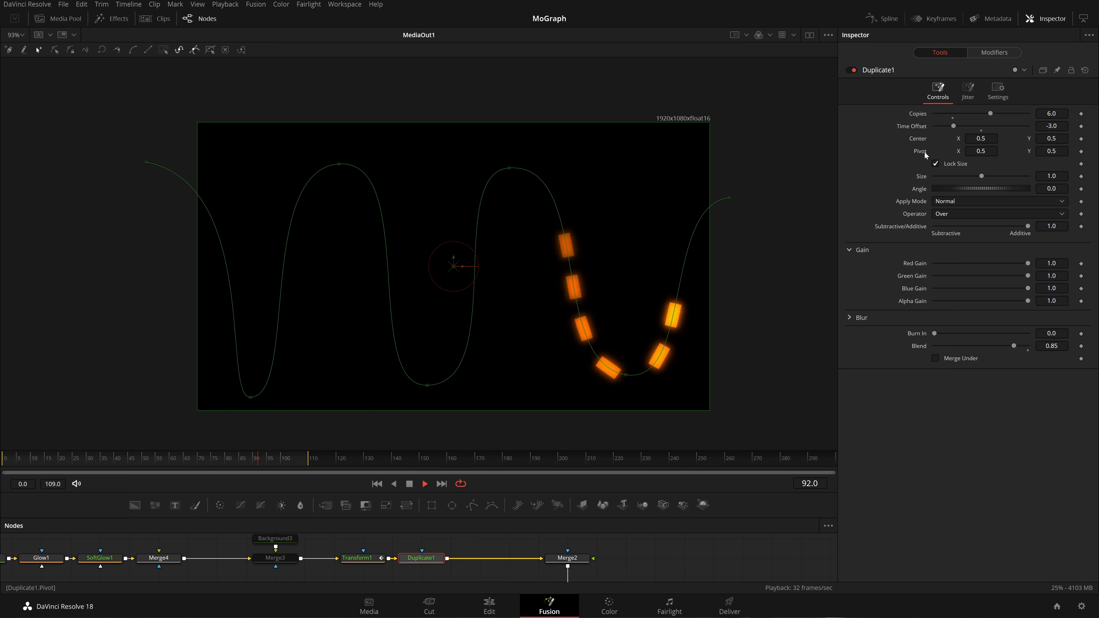
left_click(994, 52)
left_click(952, 52)
left_click(1002, 51)
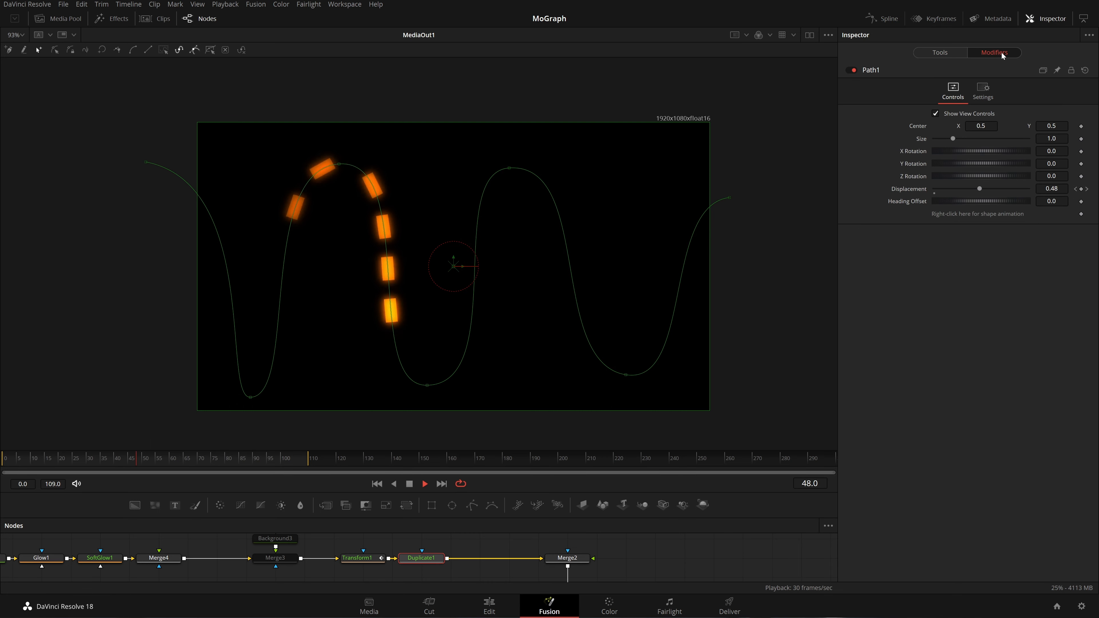
left_click(943, 54)
key("space")
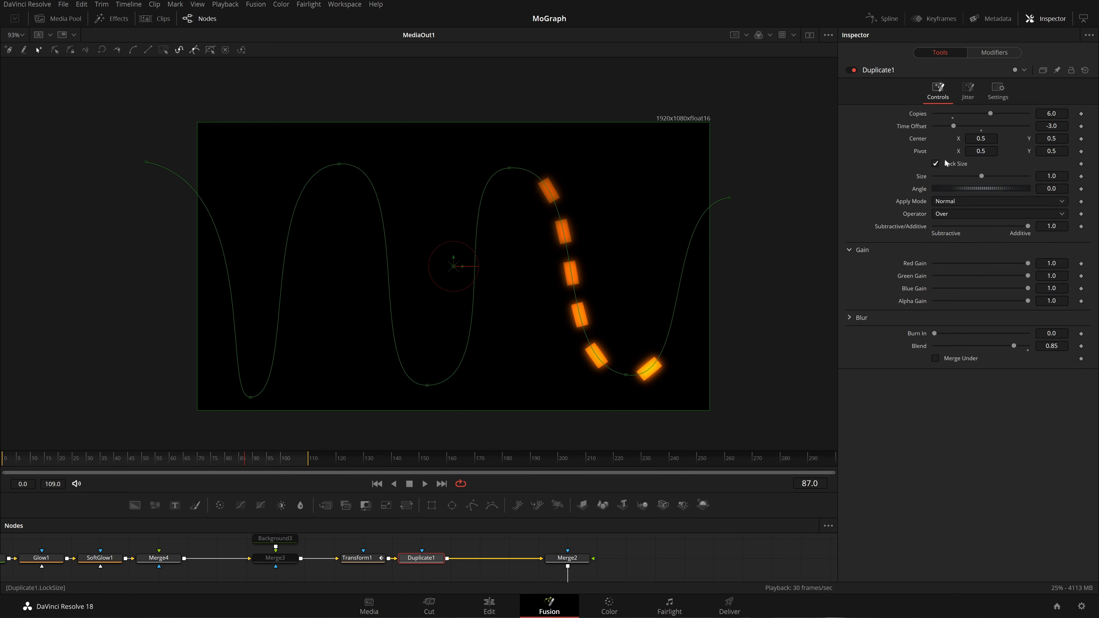
Connect Duplicate1's Center to the position of Path1.
right_click(918, 139)
mouse_move(973, 194)
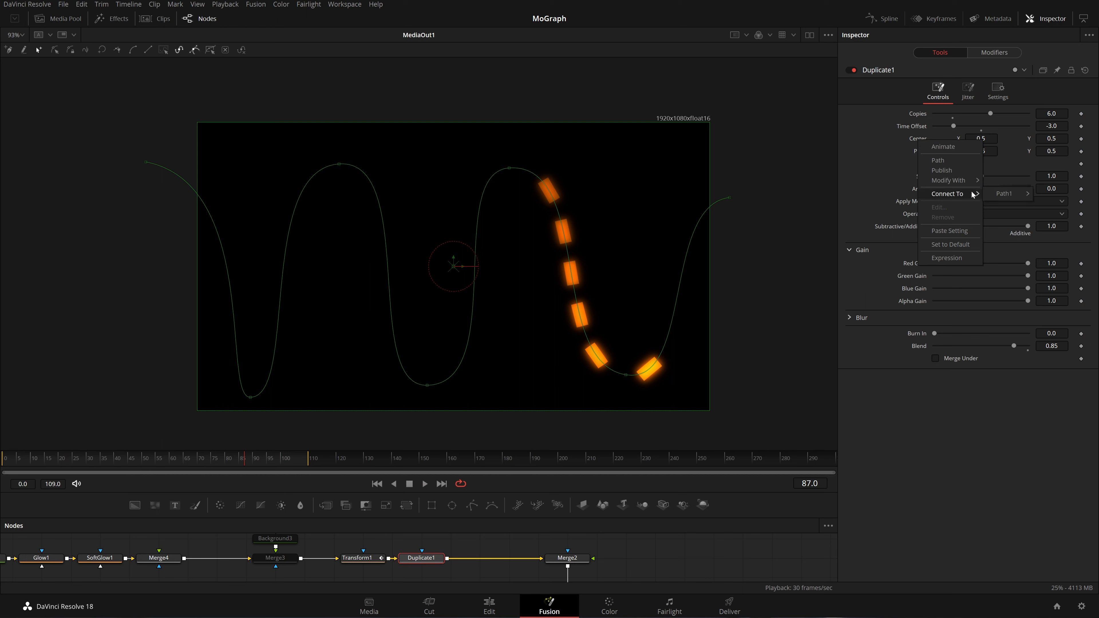
left_click(1056, 197)
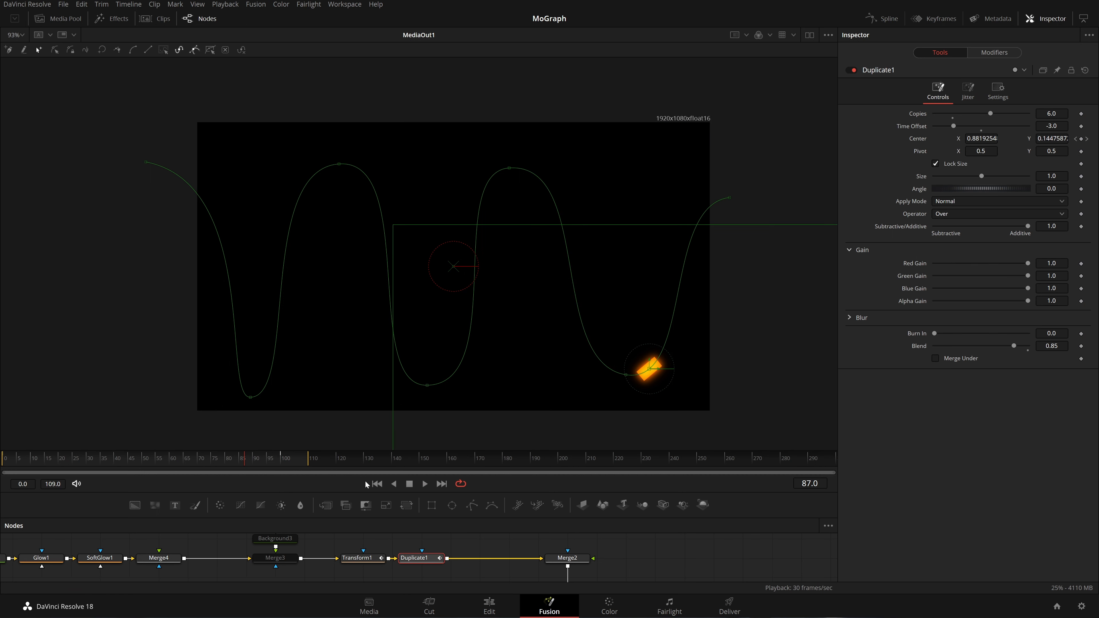
Remove the Path1 connection from Duplicate1's Center, reset it to 0.5, 0.5 and play the animation from the start.
left_click(377, 483)
key("space")
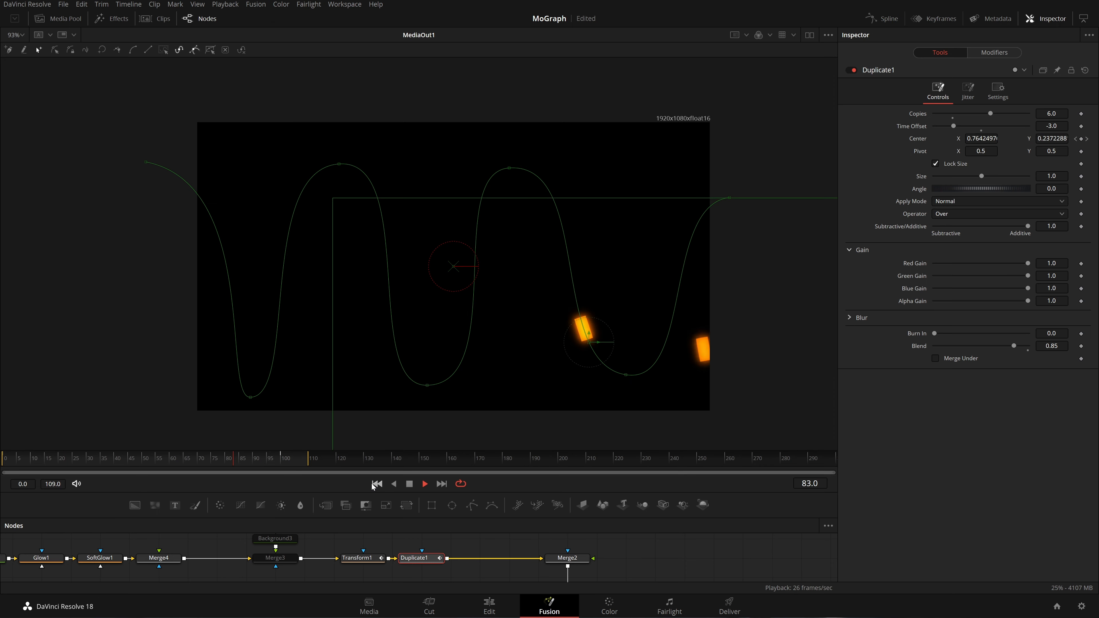
key("space")
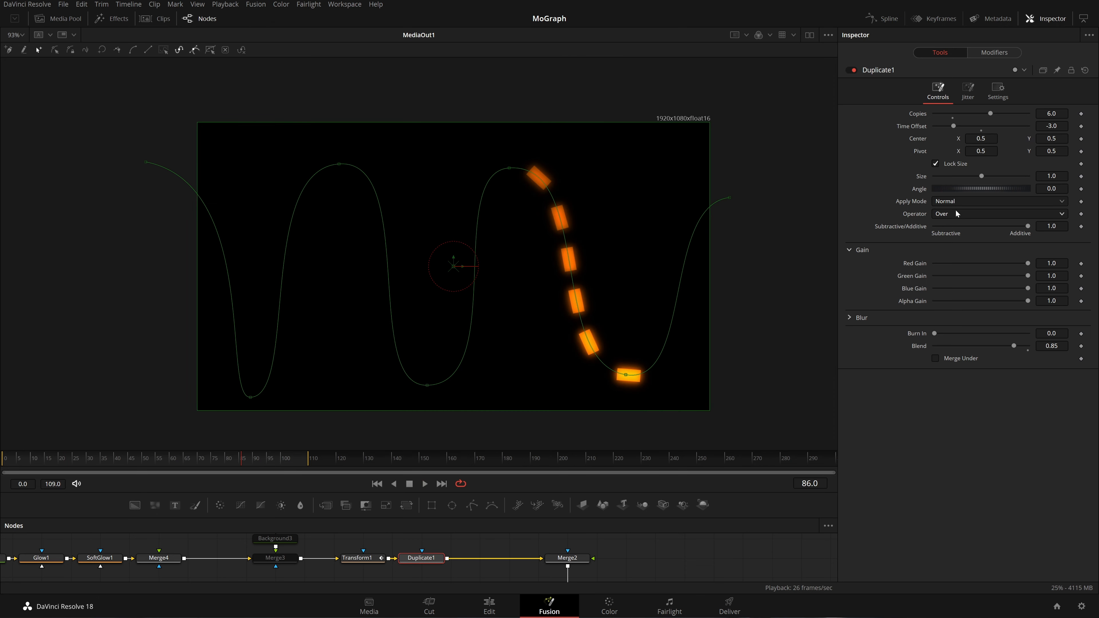
left_click(377, 484)
left_click(425, 483)
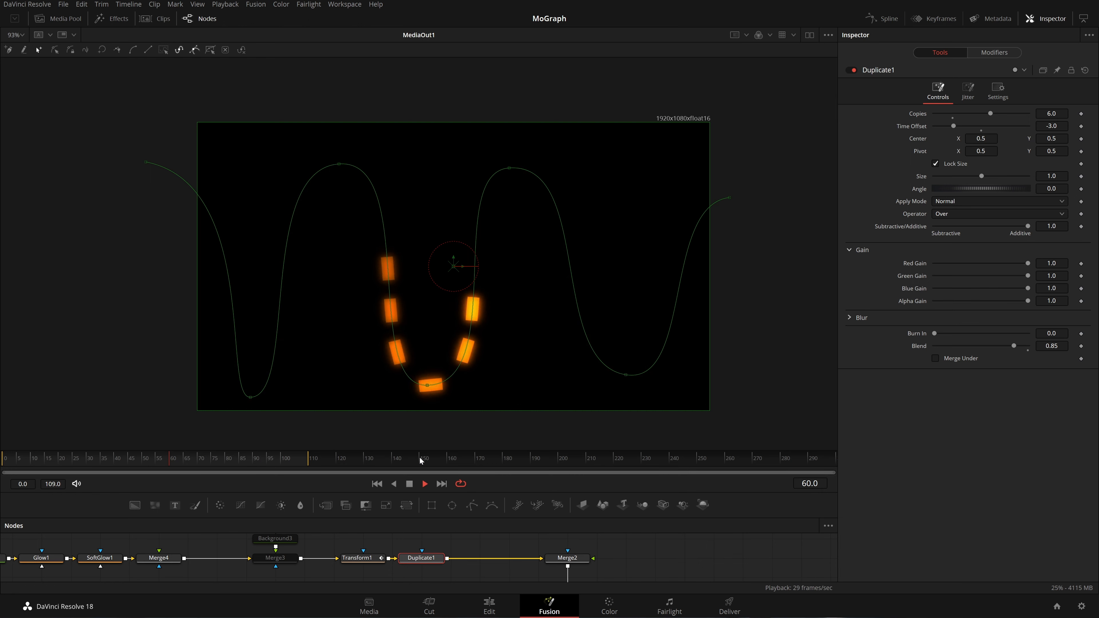
Halve the Width and Height of Rectangle1.
left_click(568, 557)
left_click_drag(625, 559, 618, 547)
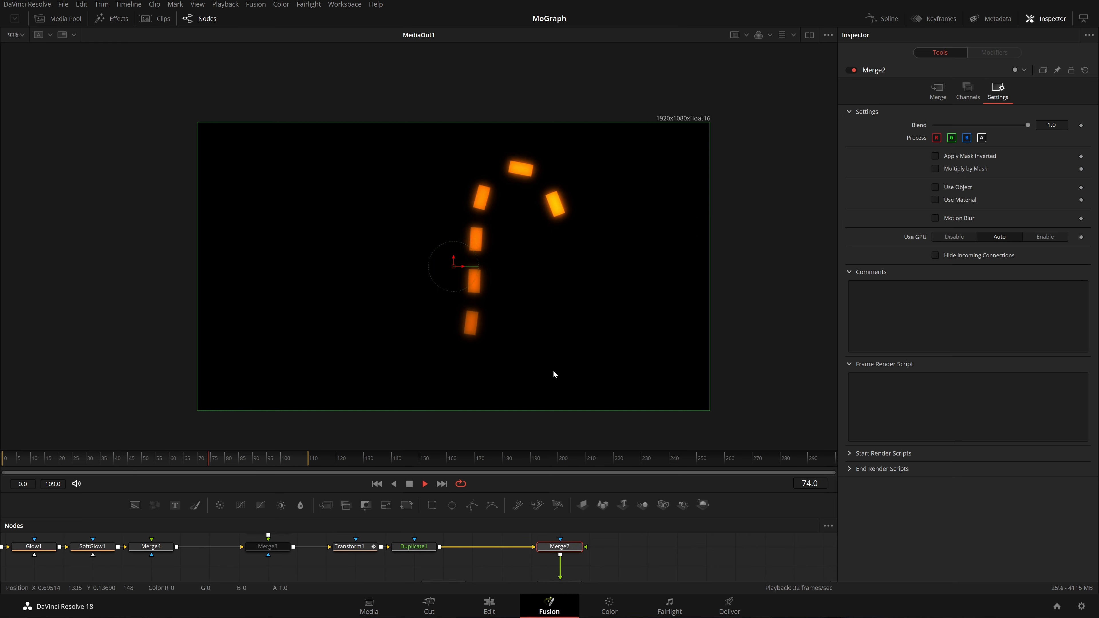
left_click_drag(510, 562, 667, 581)
left_click_drag(394, 558, 449, 551)
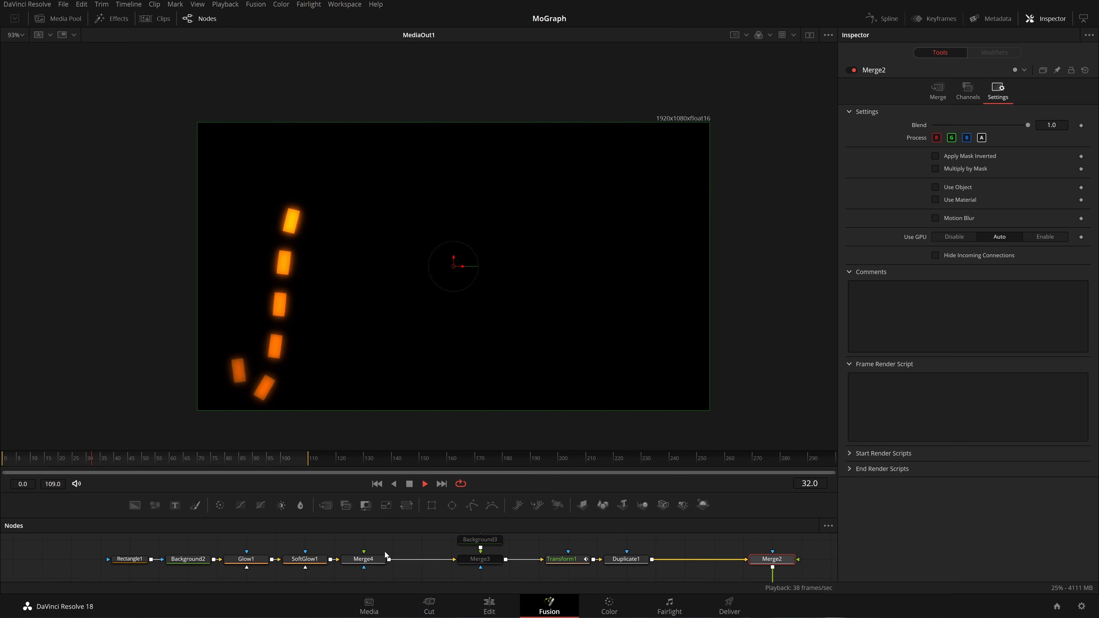
left_click(126, 561)
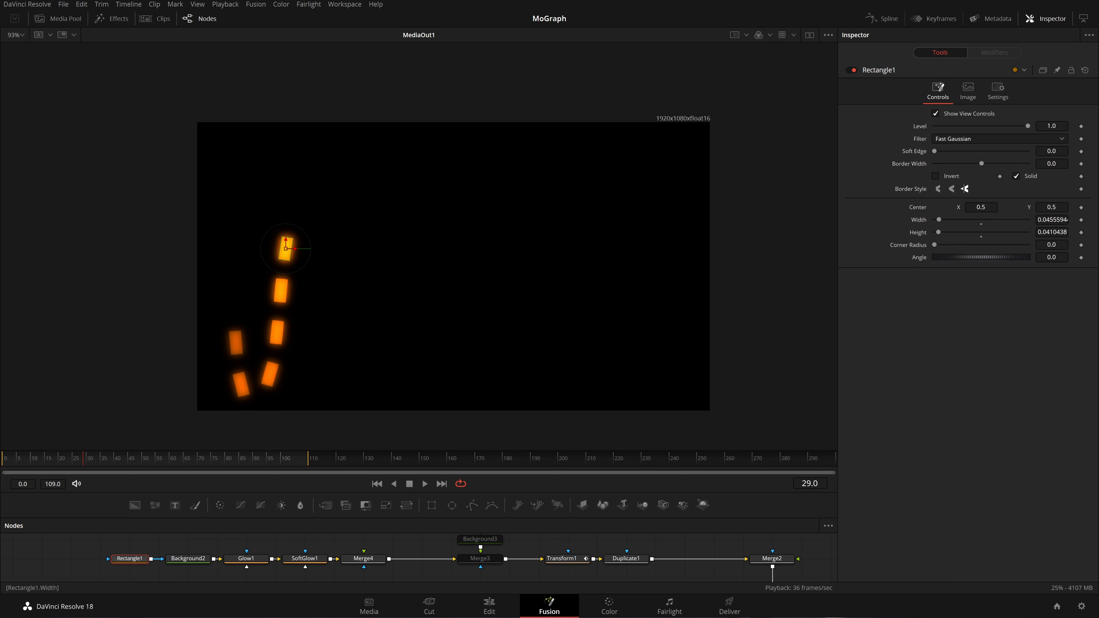
double_click(1052, 220)
type("/2")
key("Tab")
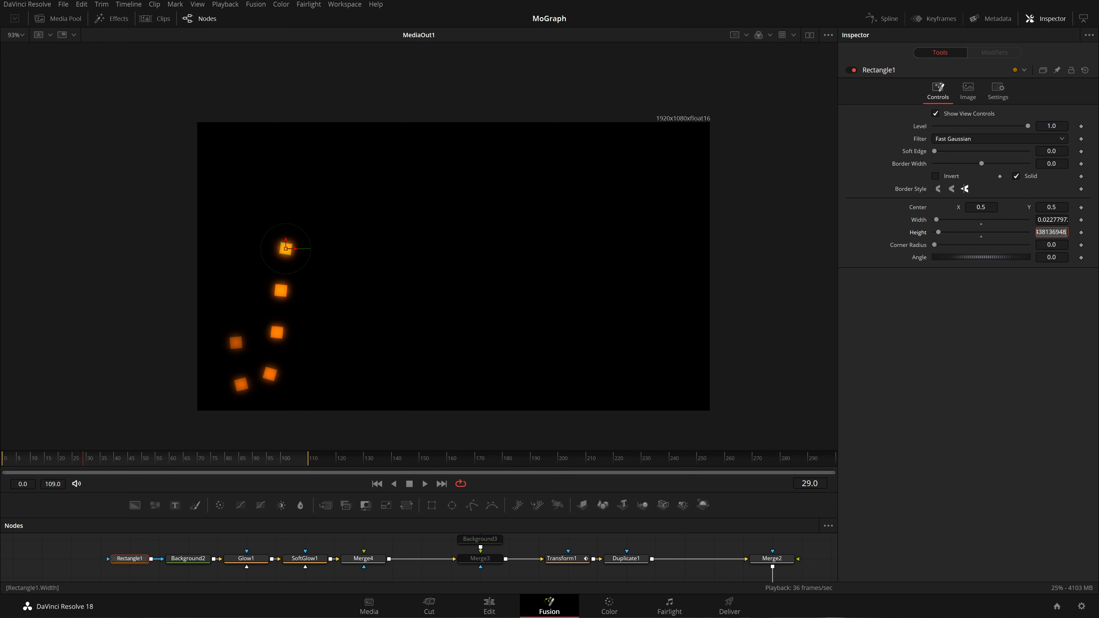
key("Return")
double_click(1052, 232)
key("Tab")
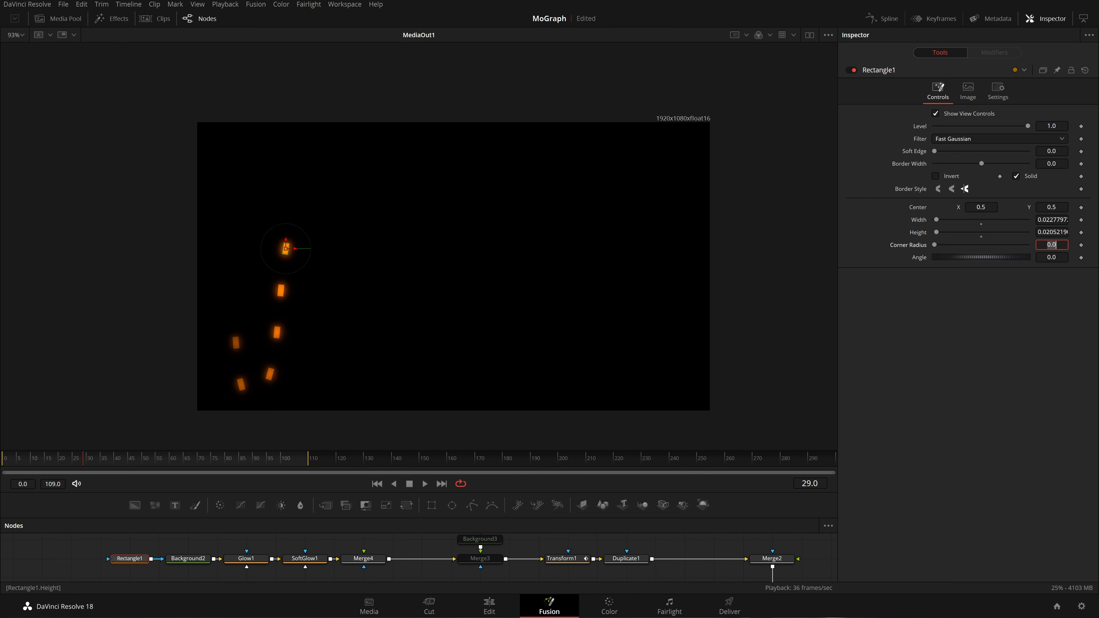
left_click(990, 342)
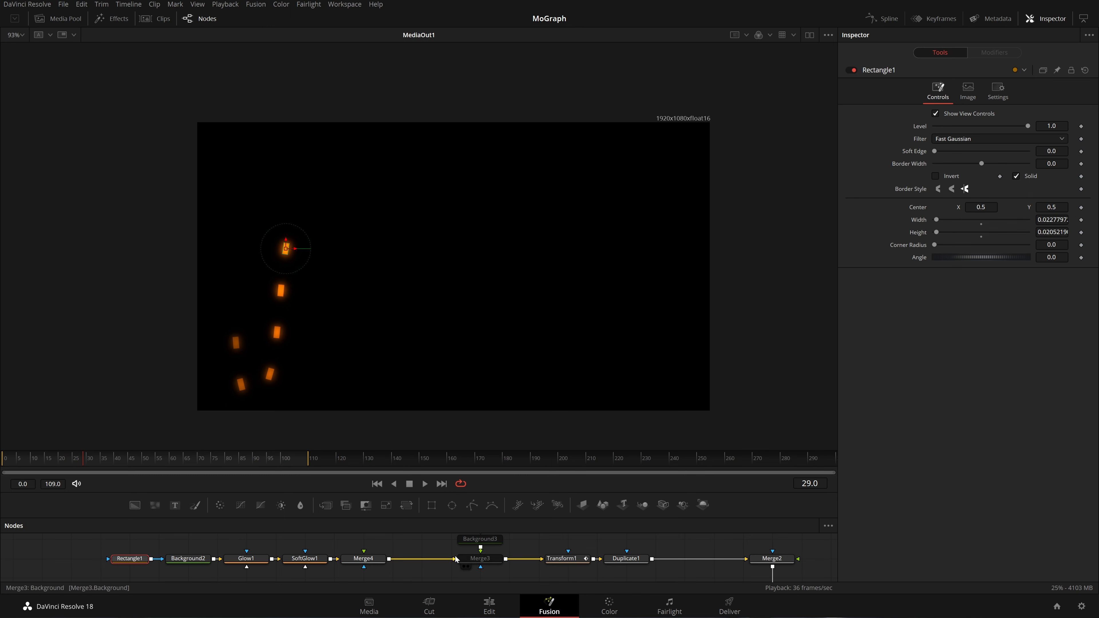
Tighten the trail by setting Duplicate1's Time Offset to -1.5, and play the animation from the start.
left_click_drag(429, 556, 408, 557)
left_click(605, 560)
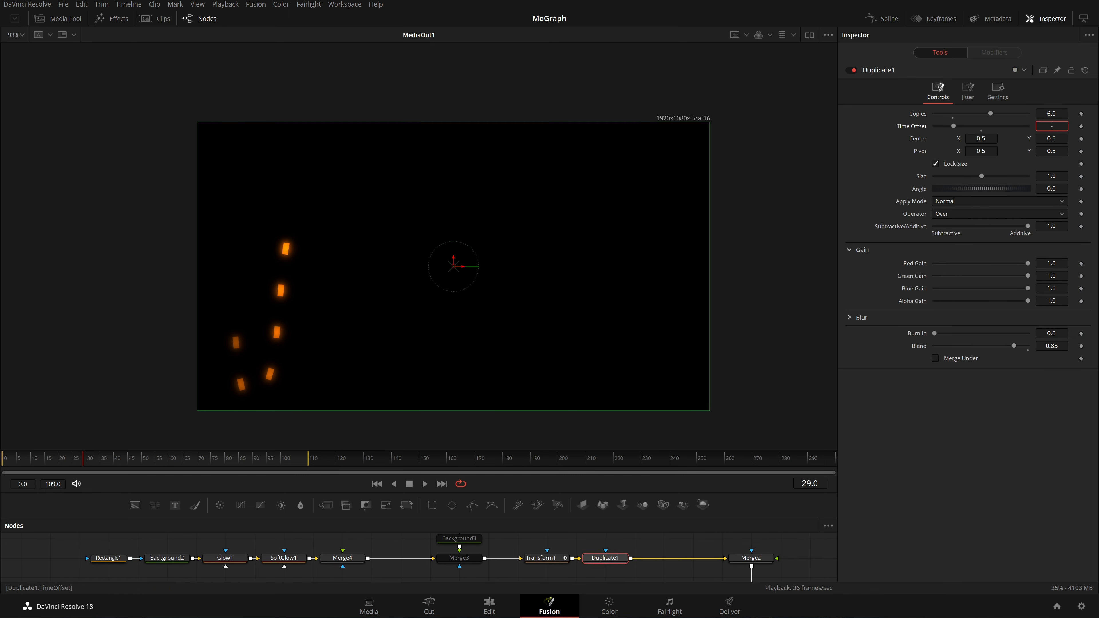
type("-2")
key("Tab")
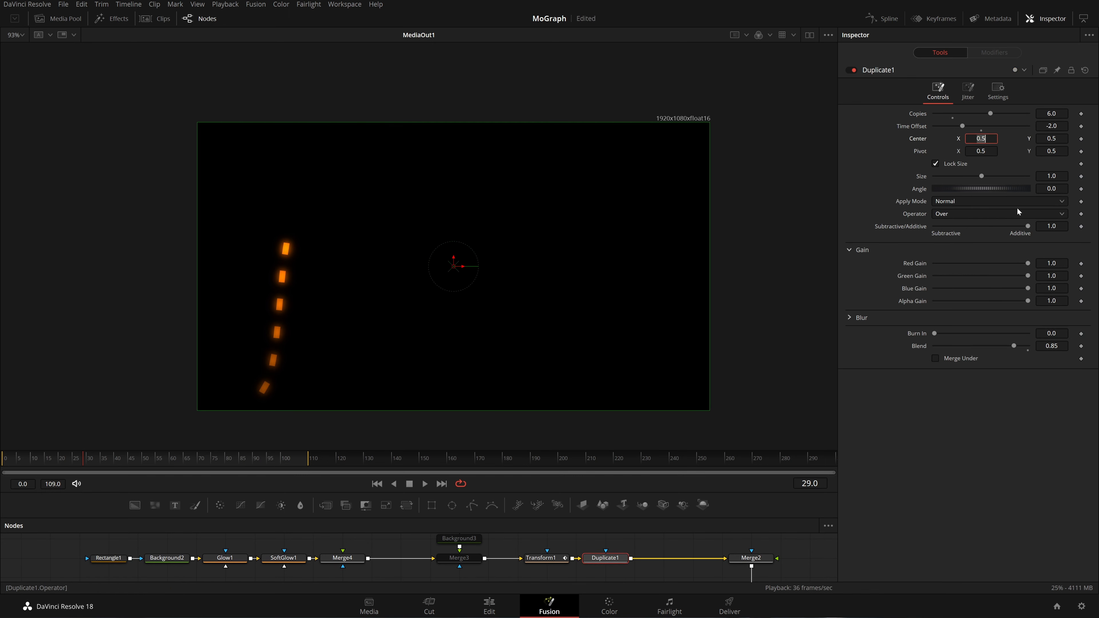
key("shift+Tab")
type("-1.5")
key("Tab")
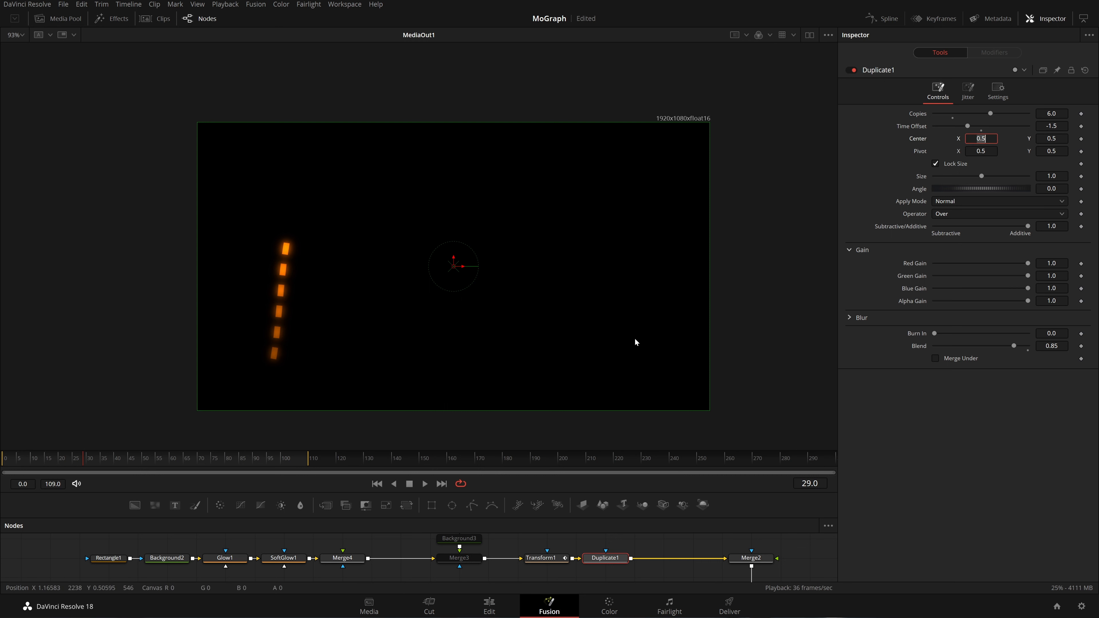
left_click(376, 485)
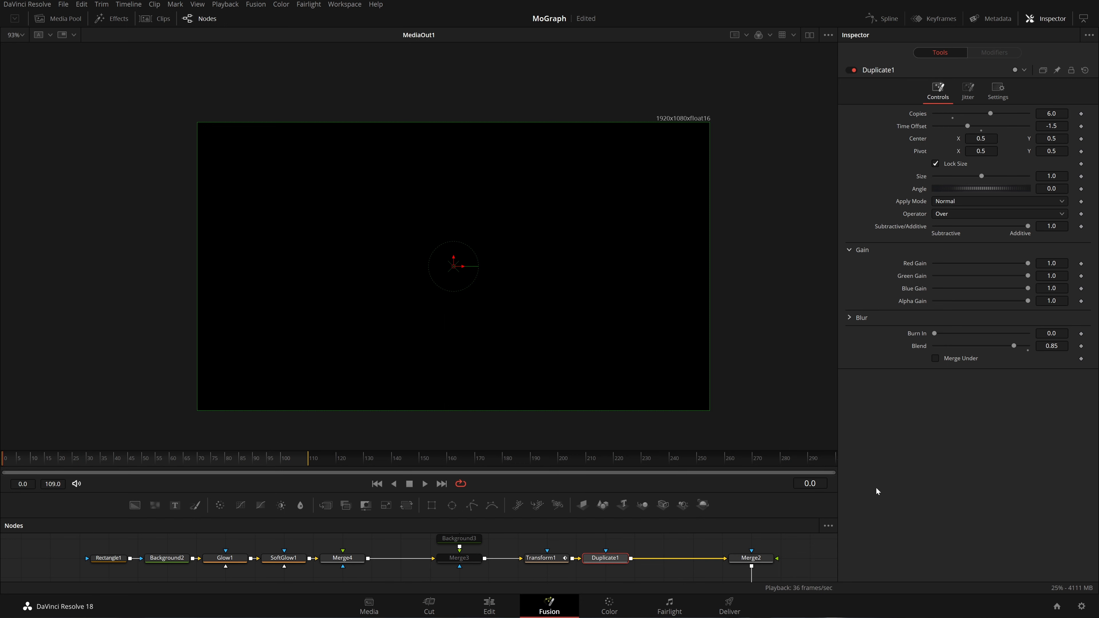
key("space")
key("space")
Try changing Duplicate1's Size and lowering its Green Gain, and revert both to 1.0.
left_click_drag(1052, 176, 1051, 176)
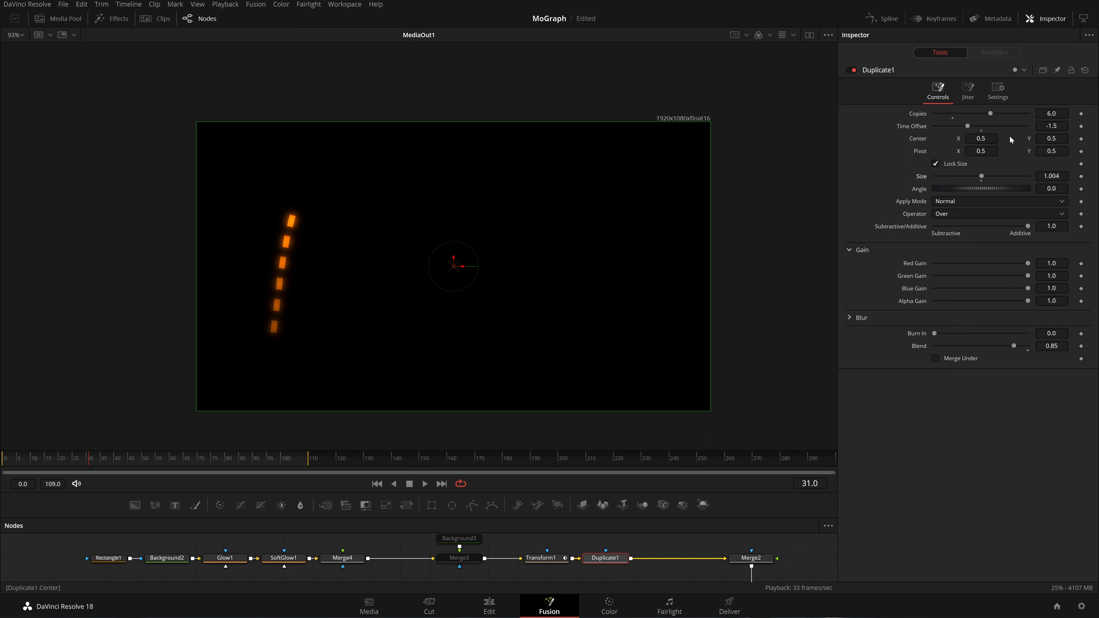
left_click_drag(1051, 177, 1046, 176)
left_click(982, 181)
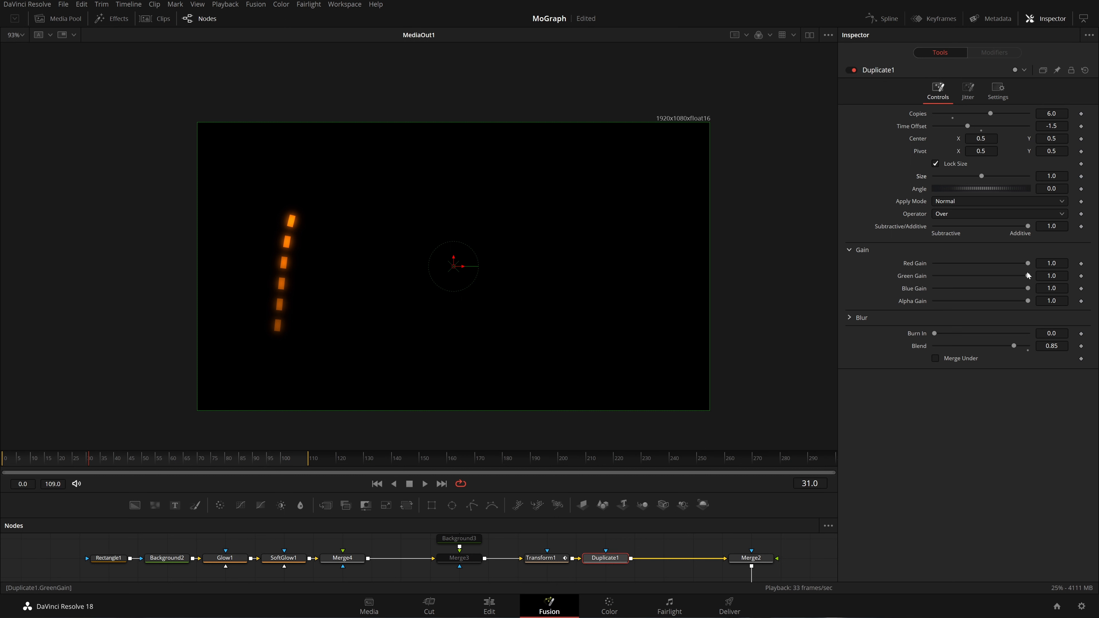
left_click_drag(1029, 276, 950, 296)
key("ctrl+z")
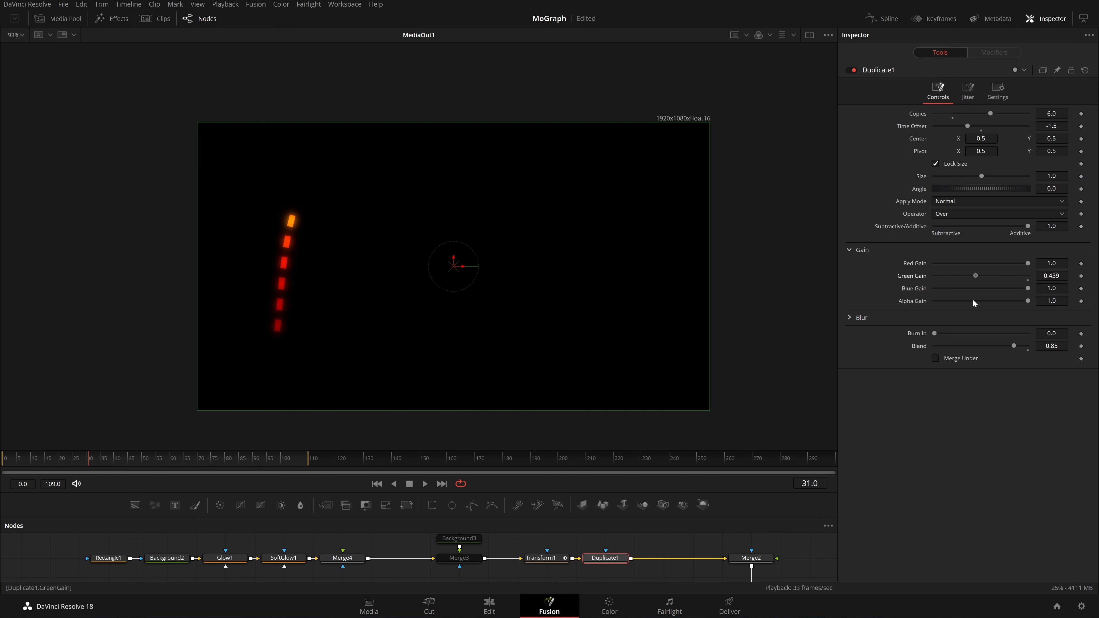
Lower Duplicate1's Red Gain to 0.775 and play the animation from the start.
left_click_drag(1024, 263, 1008, 282)
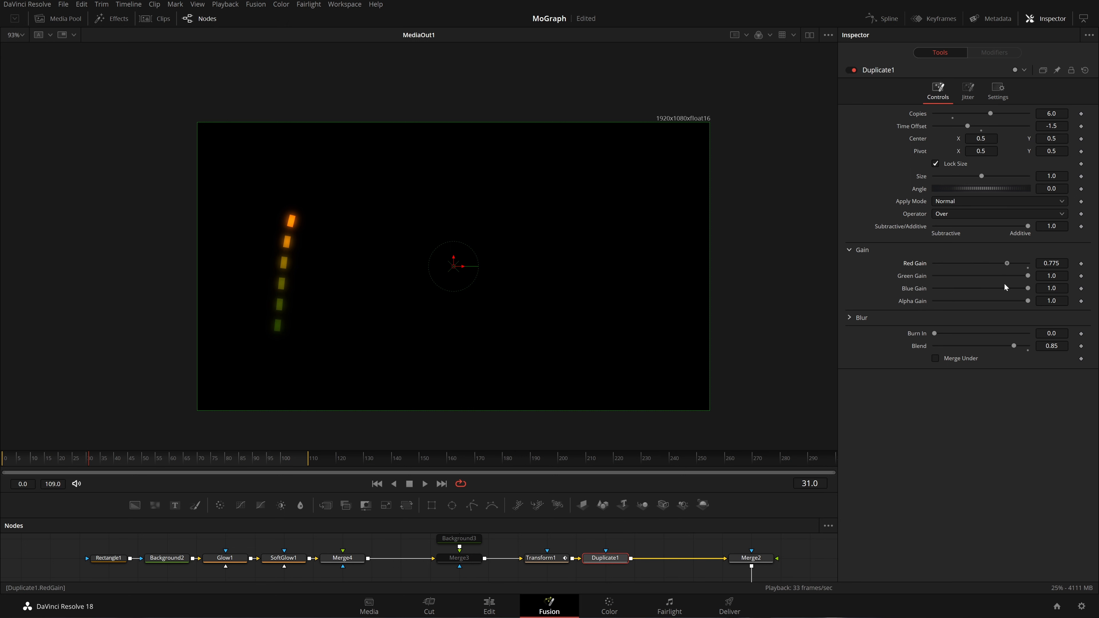
left_click(377, 485)
key("space")
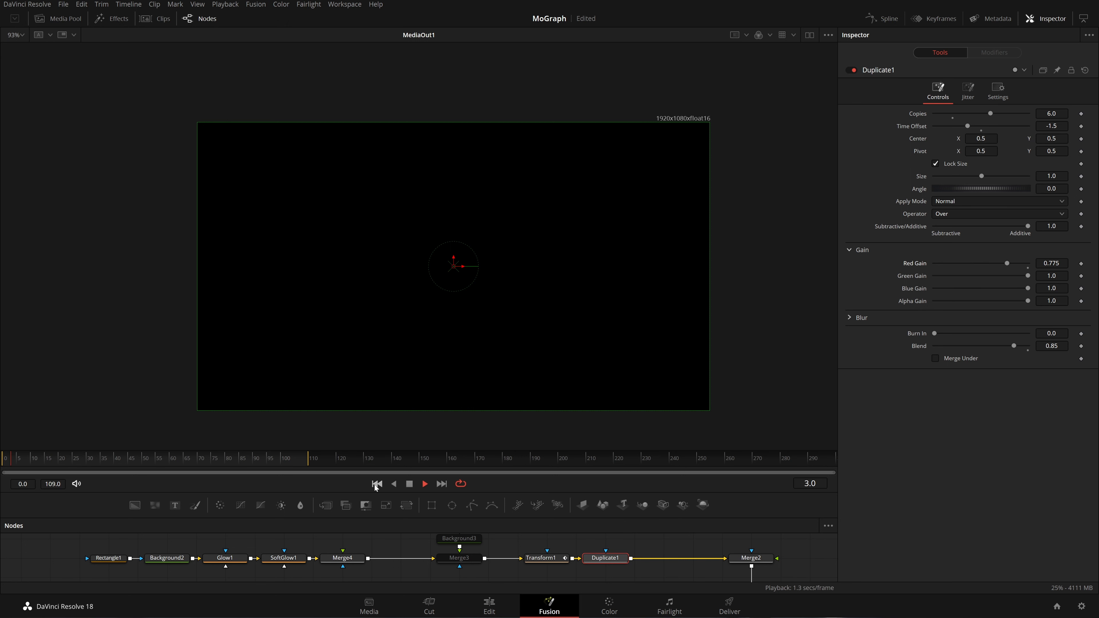
left_click(409, 484)
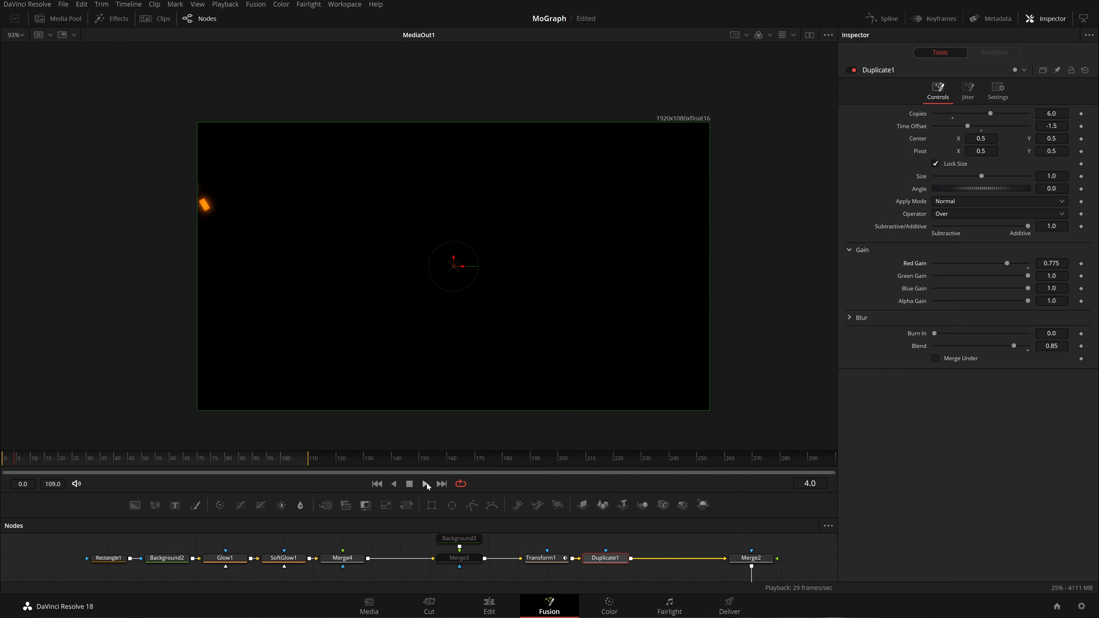
left_click(426, 484)
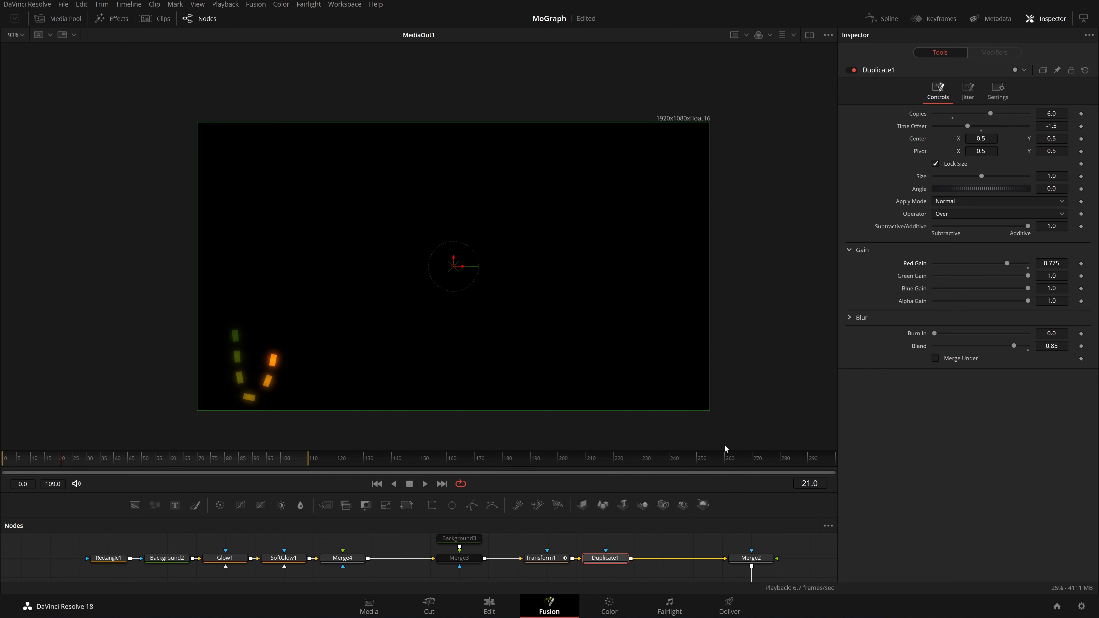
Enable Motion Blur on Duplicate1 with a Quality of 8.
left_click(998, 90)
left_click(964, 202)
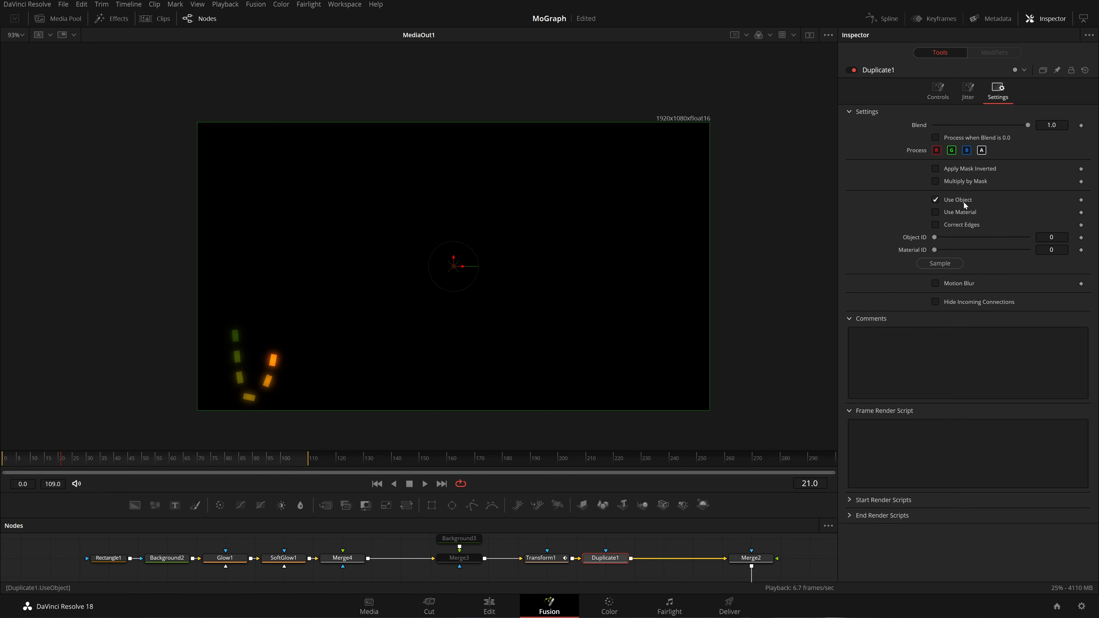
left_click(964, 203)
left_click(962, 230)
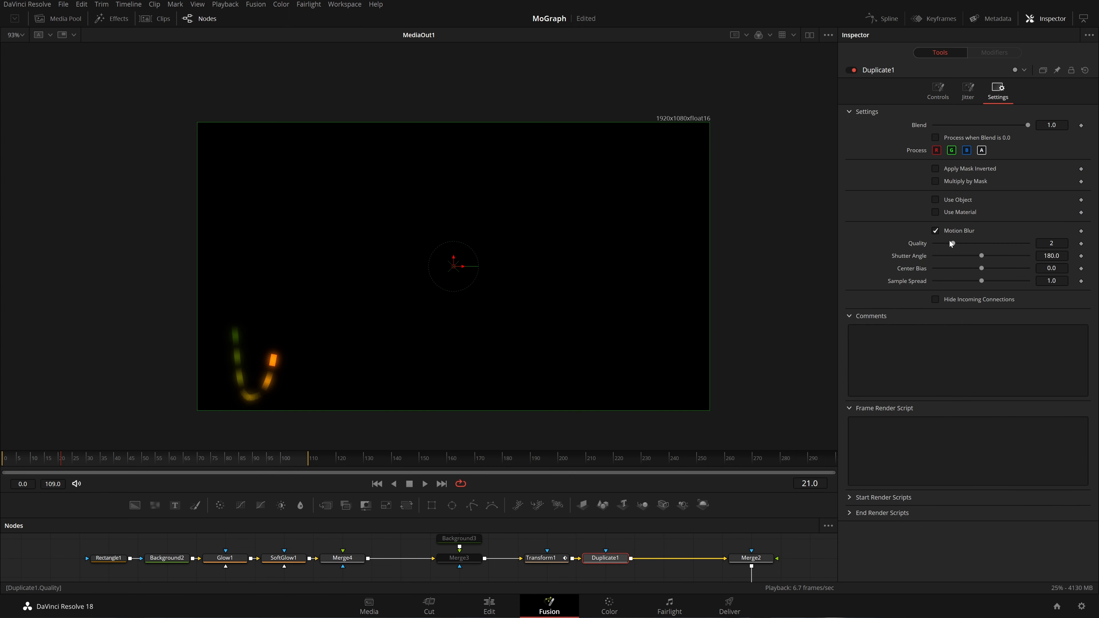
Try the Use Material option on Duplicate1, turn it off again and save the project.
left_click(956, 215)
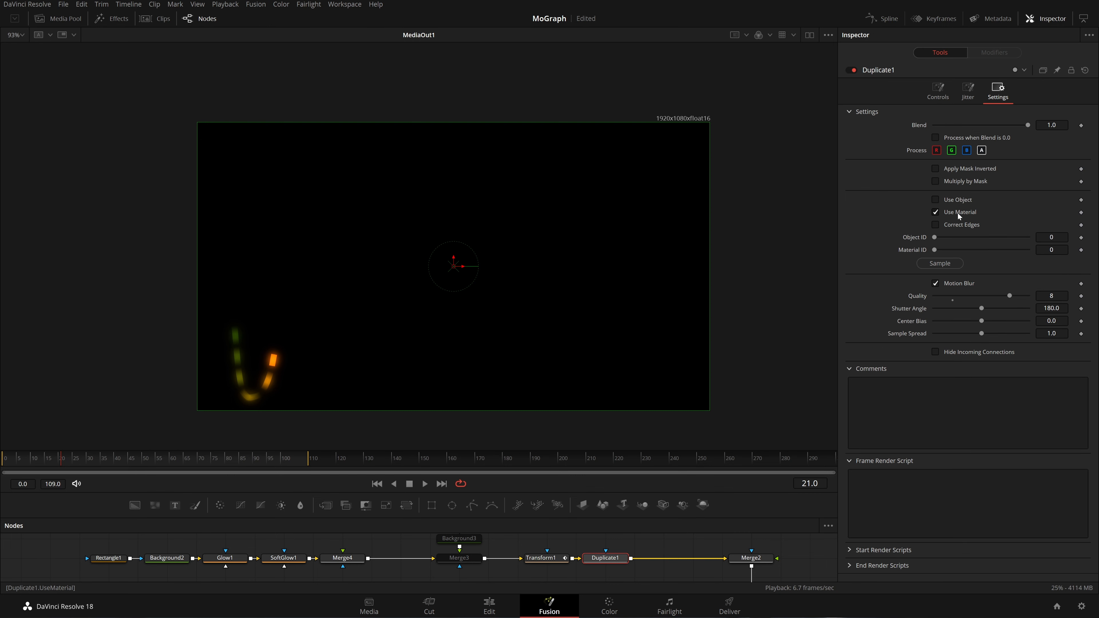
left_click(958, 213)
left_click(958, 213)
left_click_drag(359, 340, 311, 342)
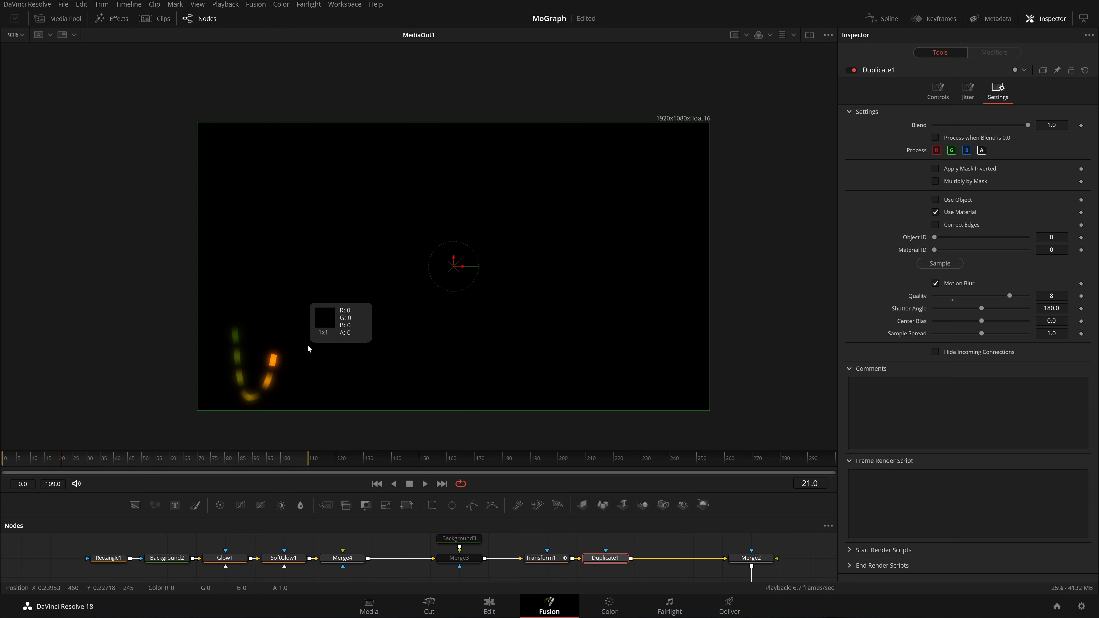
left_click(952, 213)
left_click(962, 199)
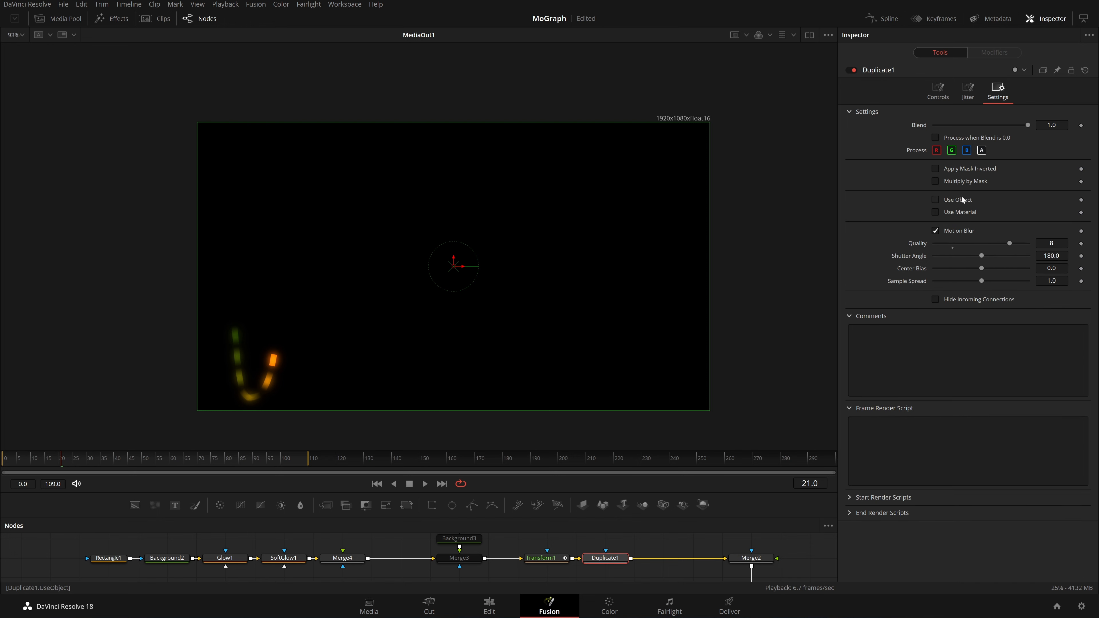
key("ctrl+s")
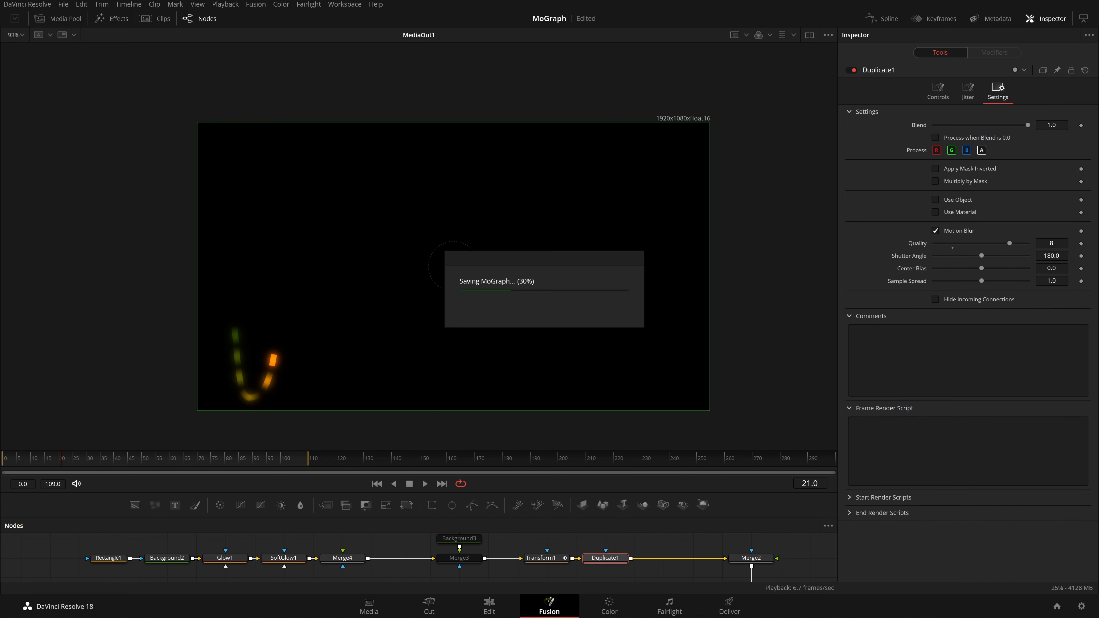
Turn off Motion Blur on Duplicate1 and play the animation.
left_click_drag(1029, 126, 993, 137)
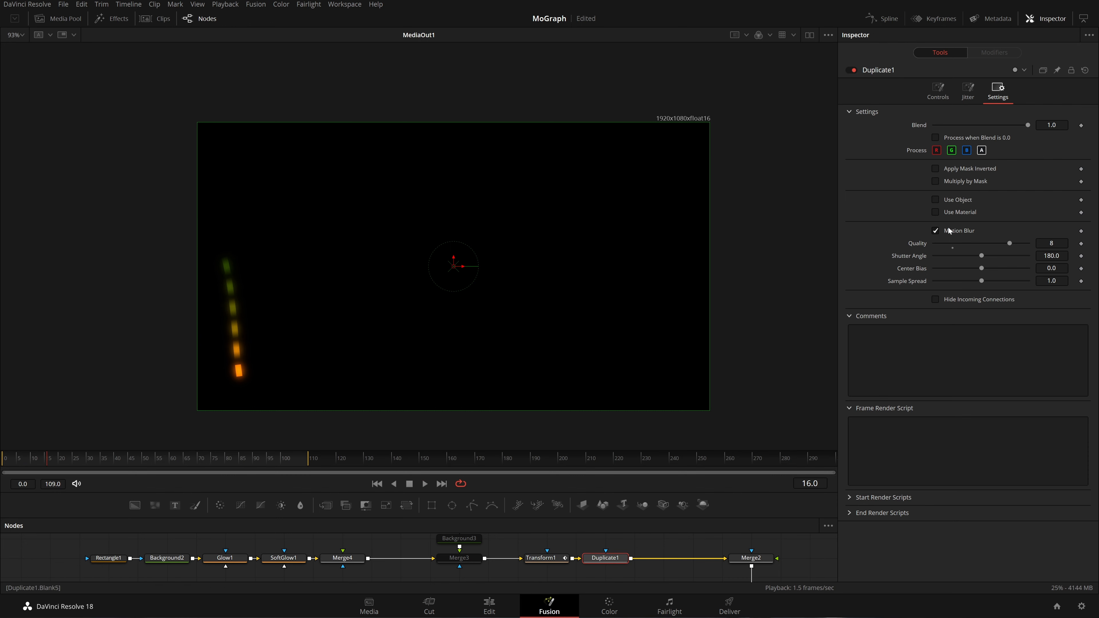
left_click(936, 230)
key("space")
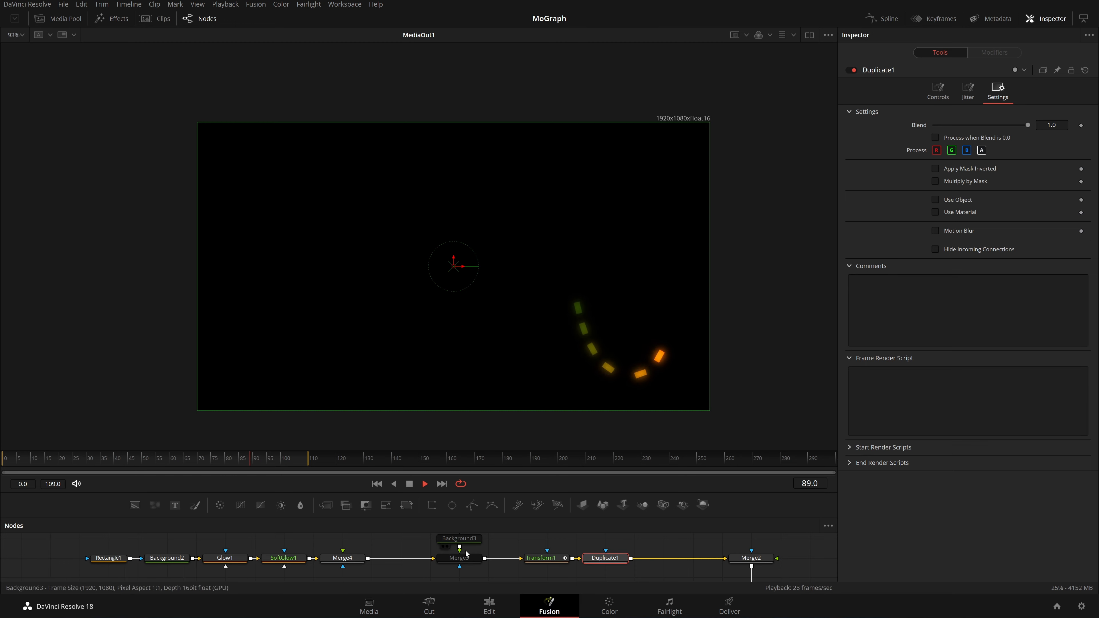
scroll(411, 563, "down", 2)
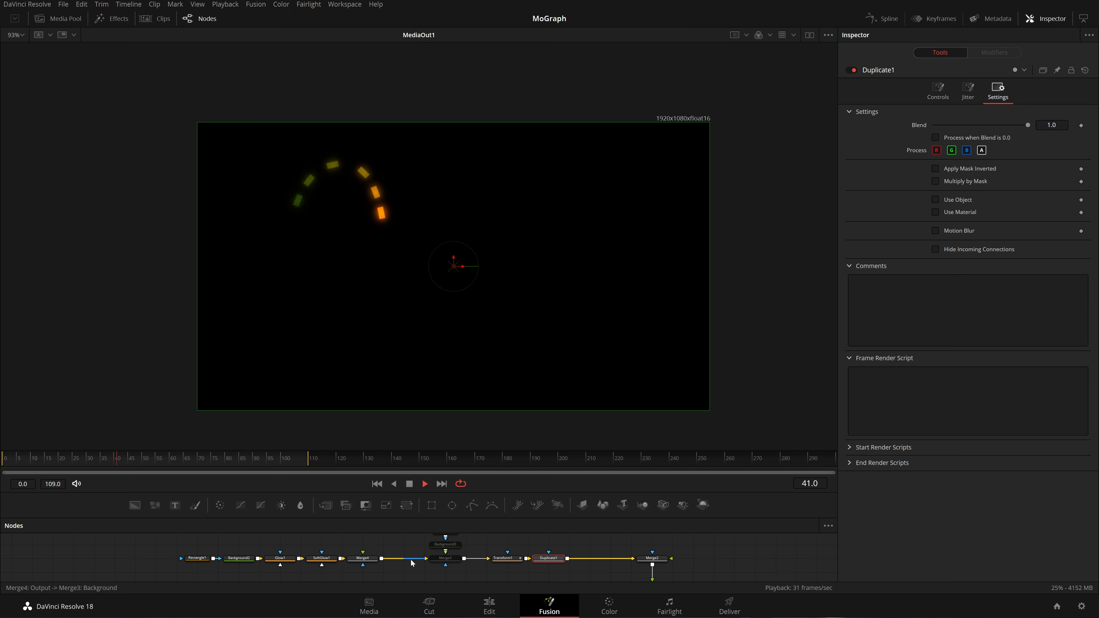
key("space")
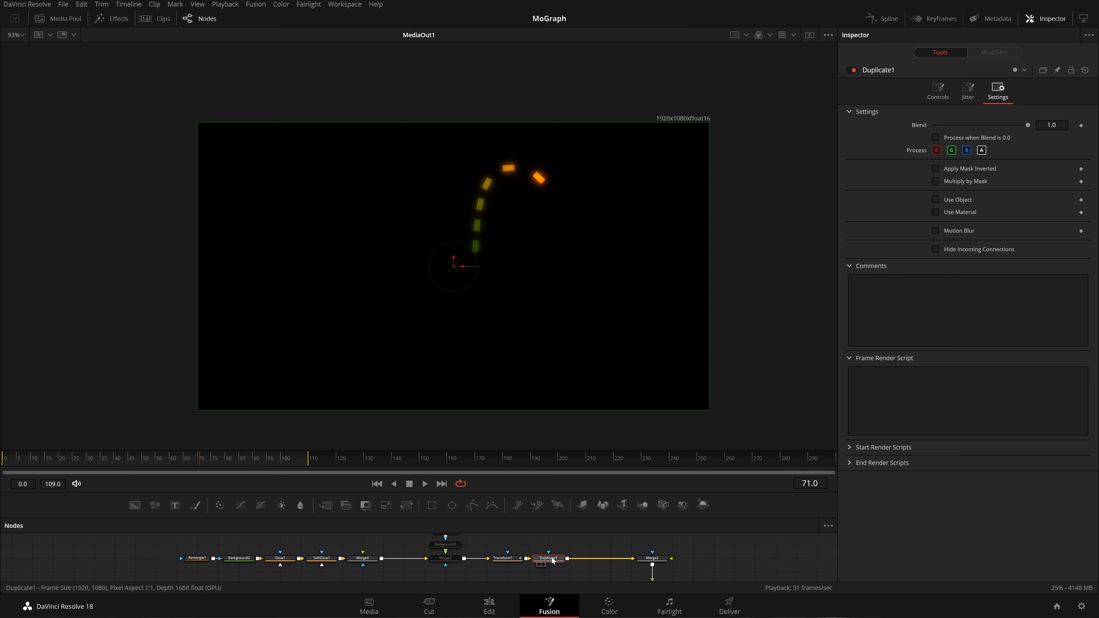
Set Duplicate1's Red Gain to 1.0 and Green Gain to 0.882, save the project and replay the animation.
left_click(939, 91)
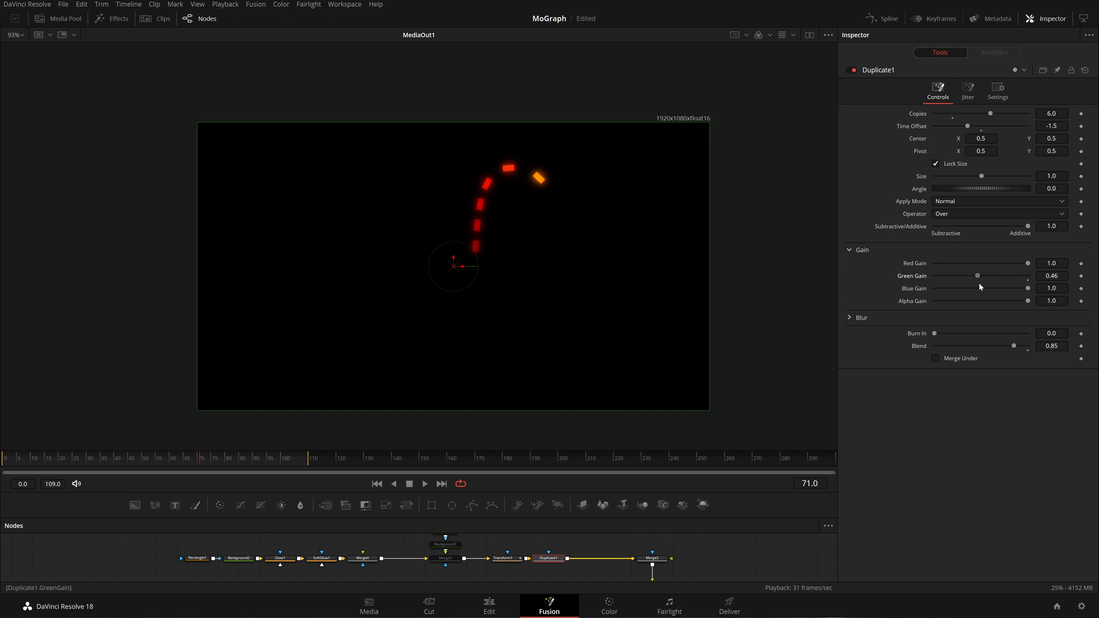
key("ctrl+s")
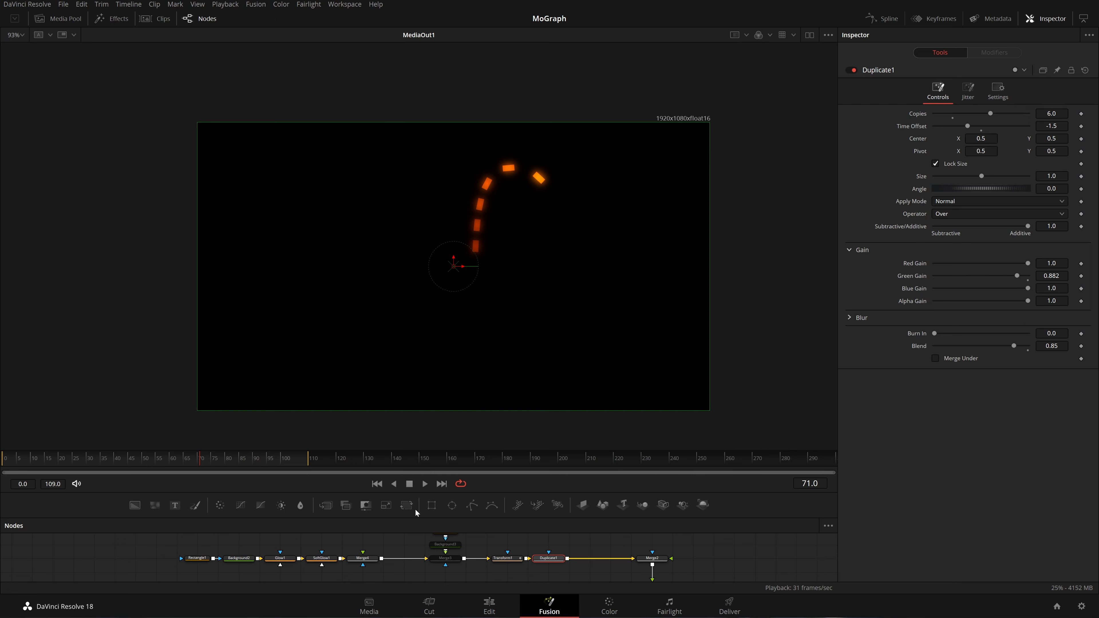
left_click(377, 484)
left_click(425, 484)
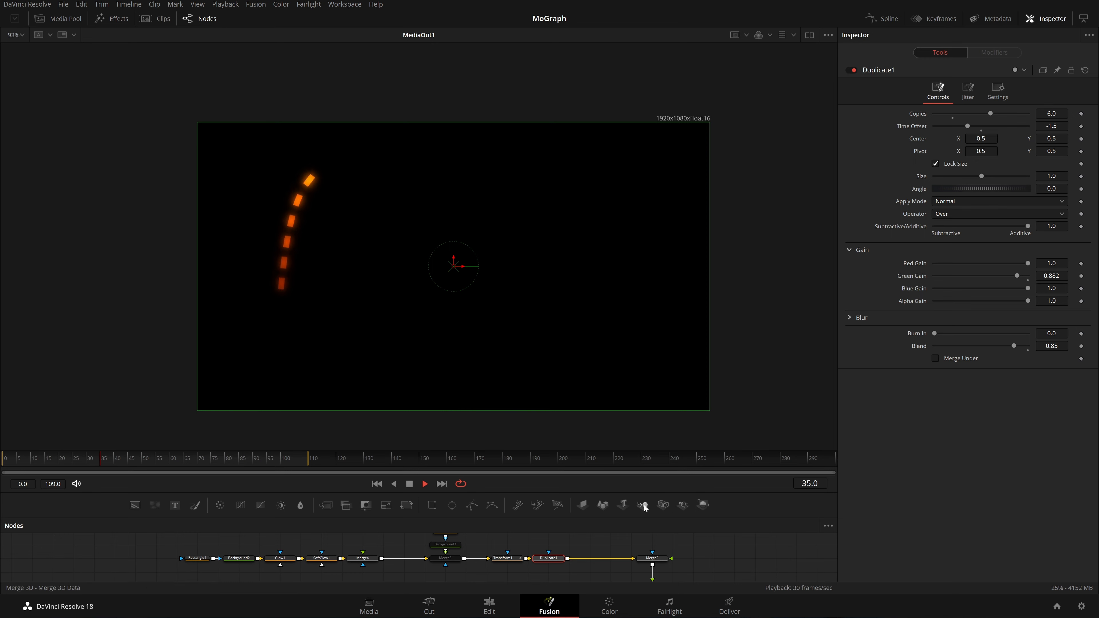
left_click_drag(579, 560, 591, 572)
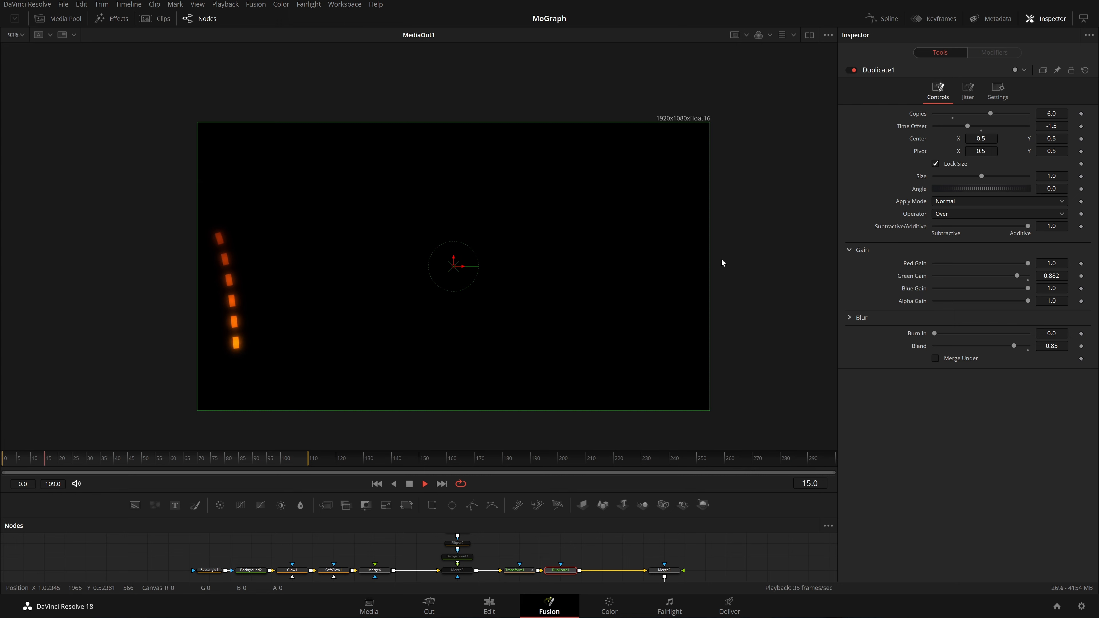
left_click_drag(496, 553, 266, 551)
left_click_drag(354, 553, 293, 548)
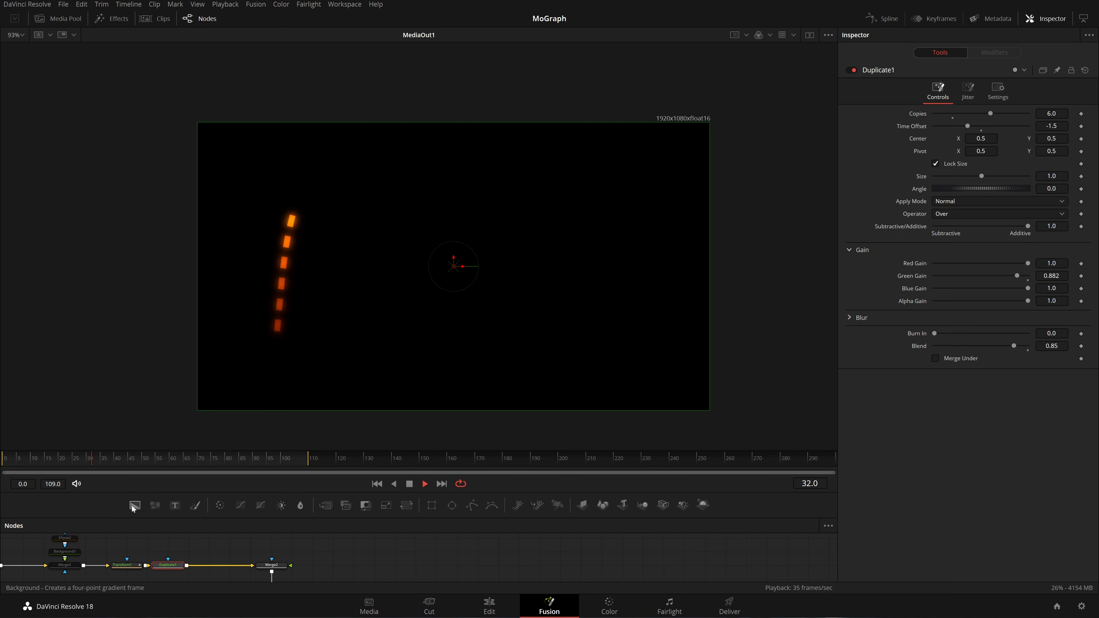
Add a Background node beside Merge2 and show it in a second, wider viewer alongside the MediaOut1 viewer.
left_click_drag(133, 506, 395, 561)
left_click(809, 35)
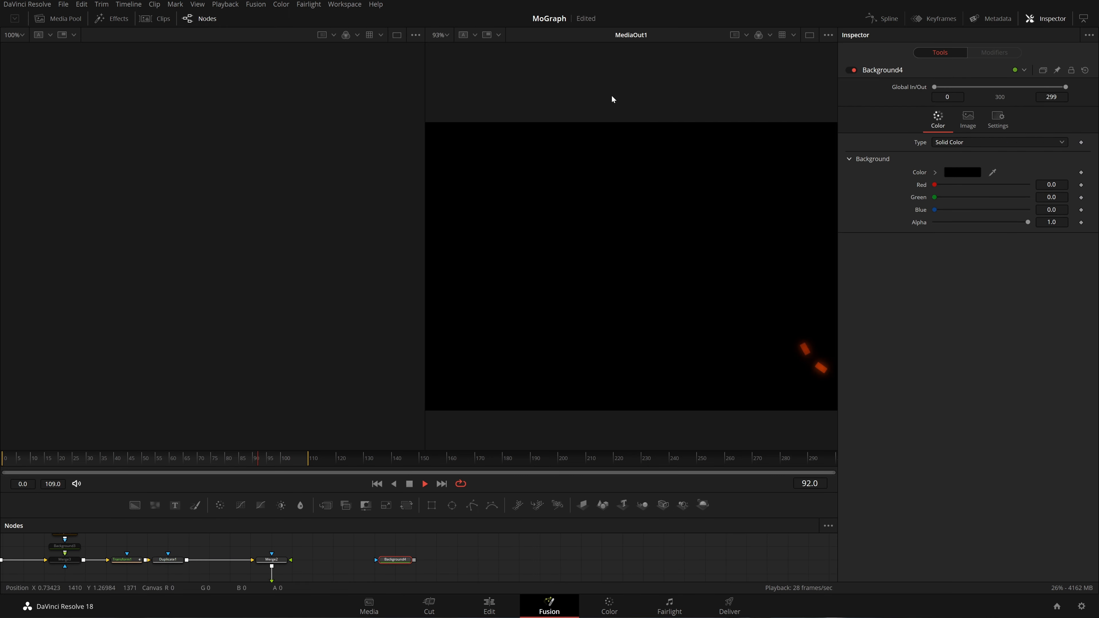
left_click_drag(227, 572, 154, 537)
left_click(394, 558)
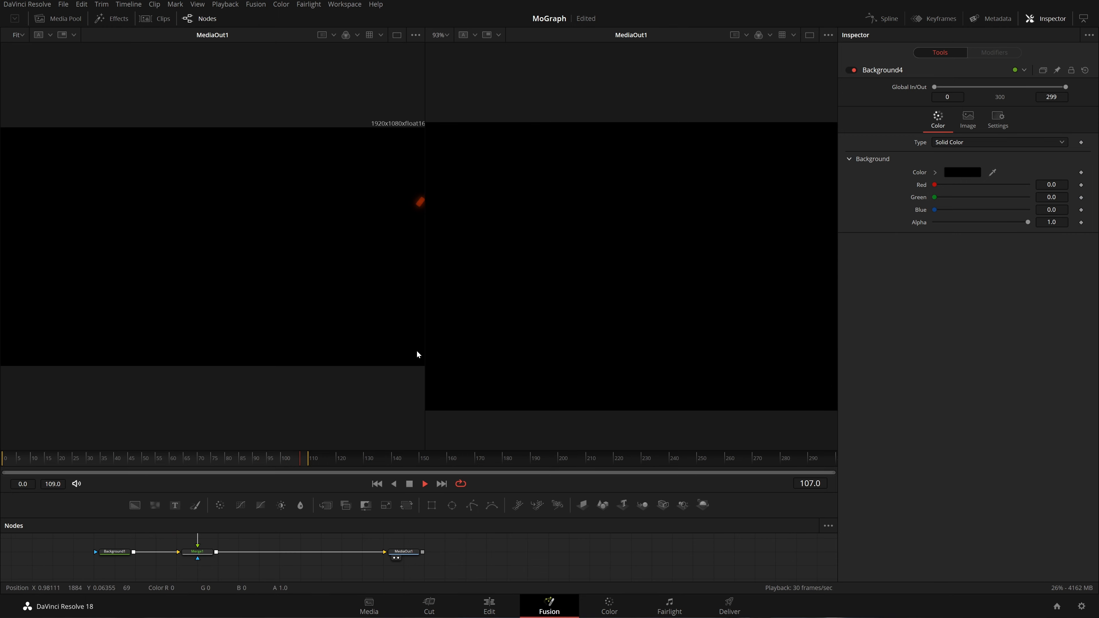
left_click_drag(426, 353, 337, 353)
left_click_drag(447, 545, 476, 540)
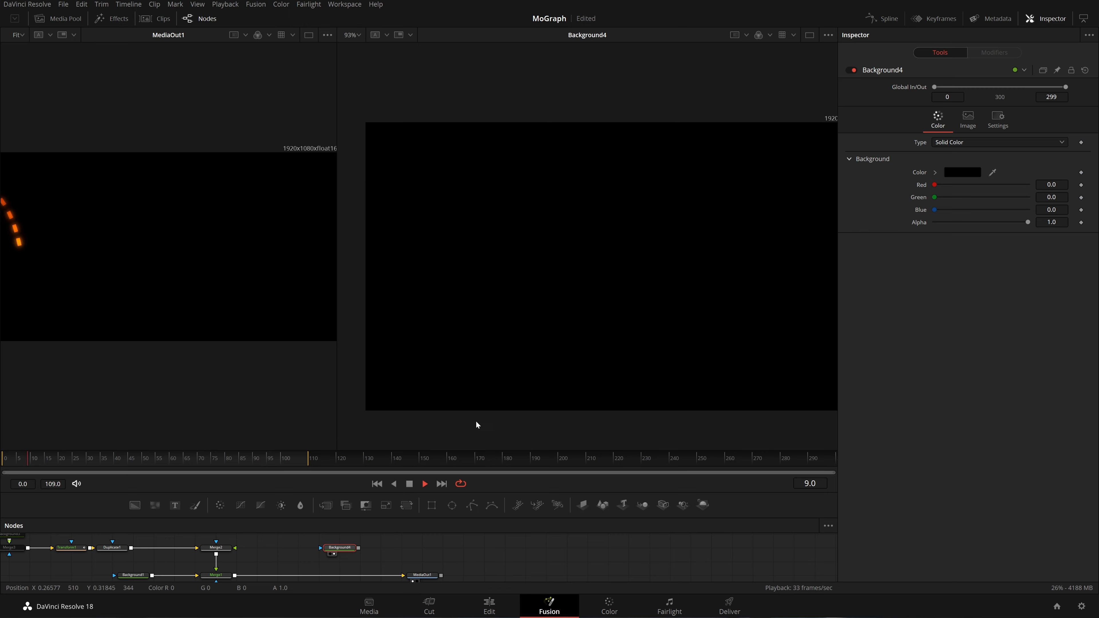
left_click_drag(369, 557, 432, 562)
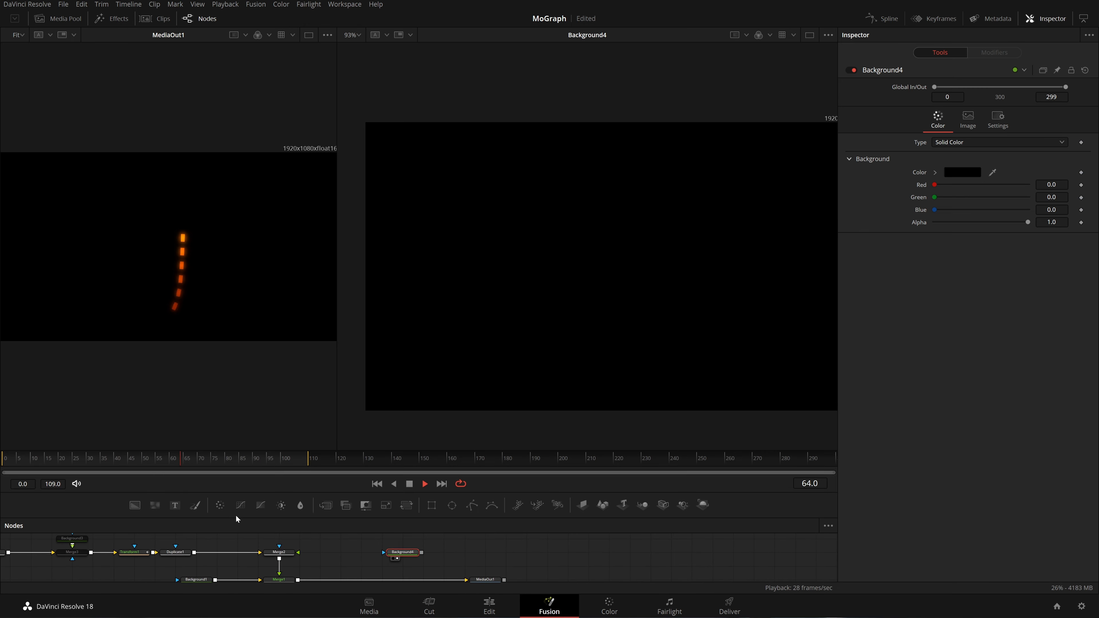
Mask Background4 with an ellipse about 0.23 wide and high and color it light blue (Red about 0.008, Green 0.737, Blue 1.0).
left_click(454, 508)
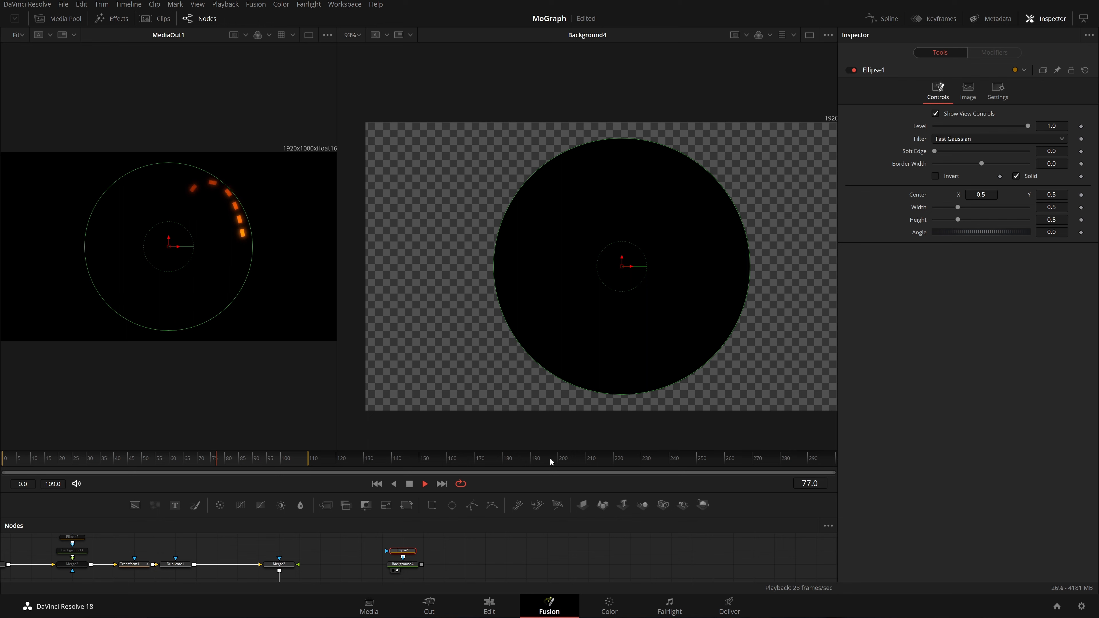
left_click_drag(701, 366, 654, 320)
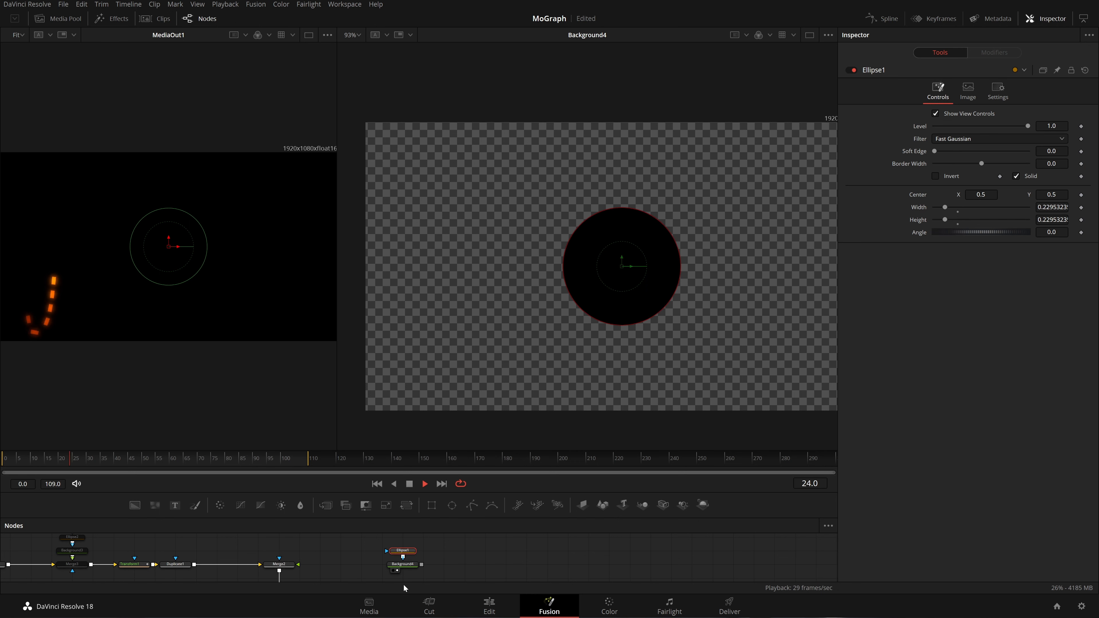
left_click(403, 564)
left_click(960, 173)
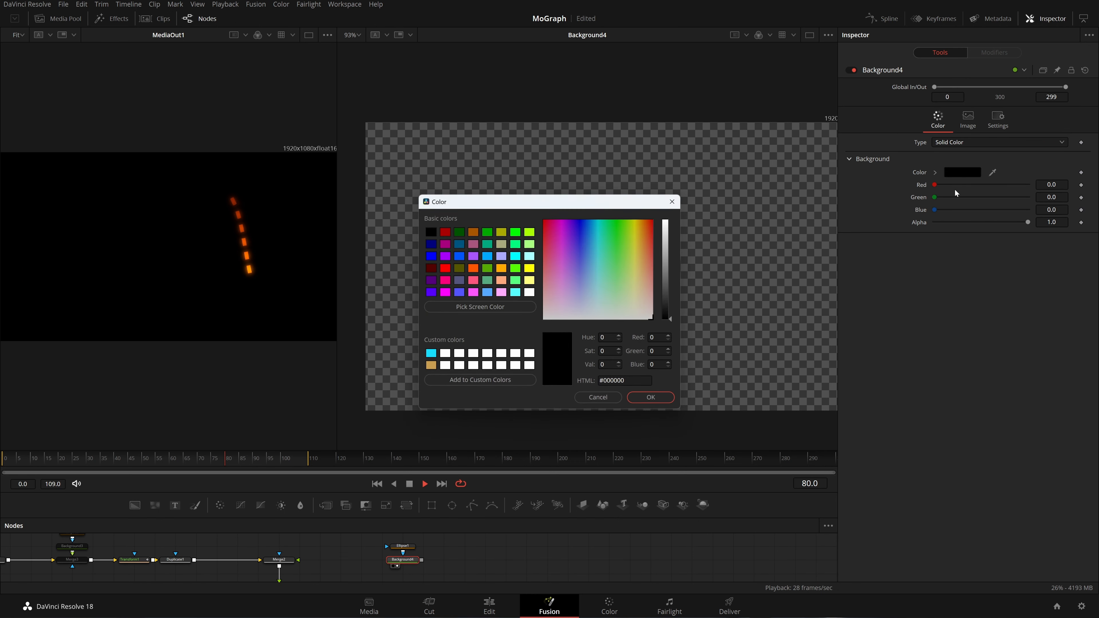
left_click_drag(665, 278, 665, 220)
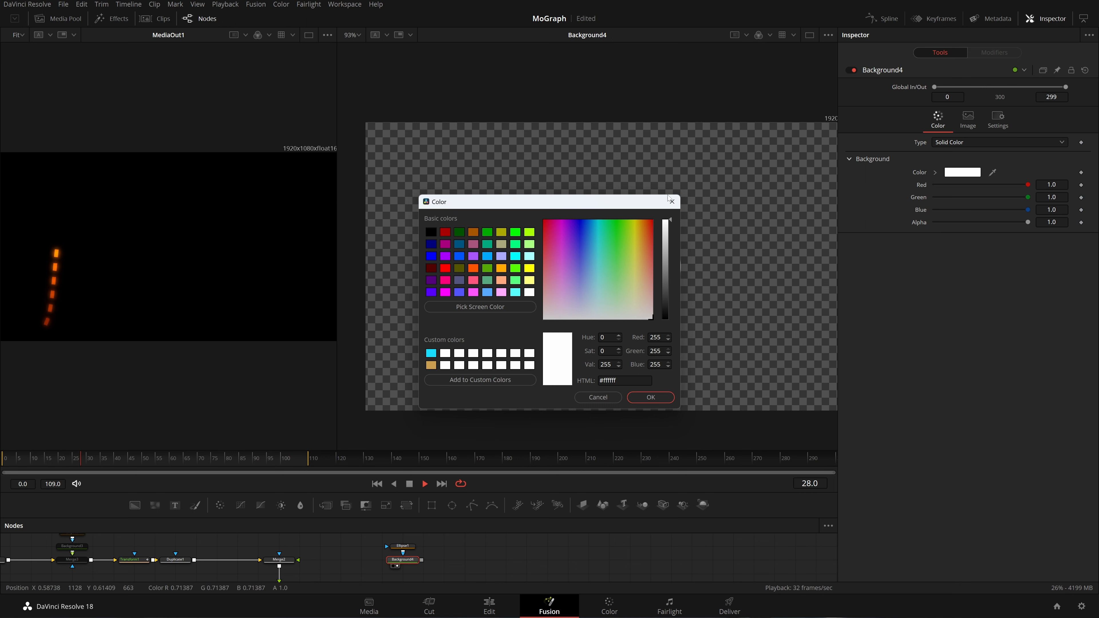
left_click_drag(600, 289, 596, 234)
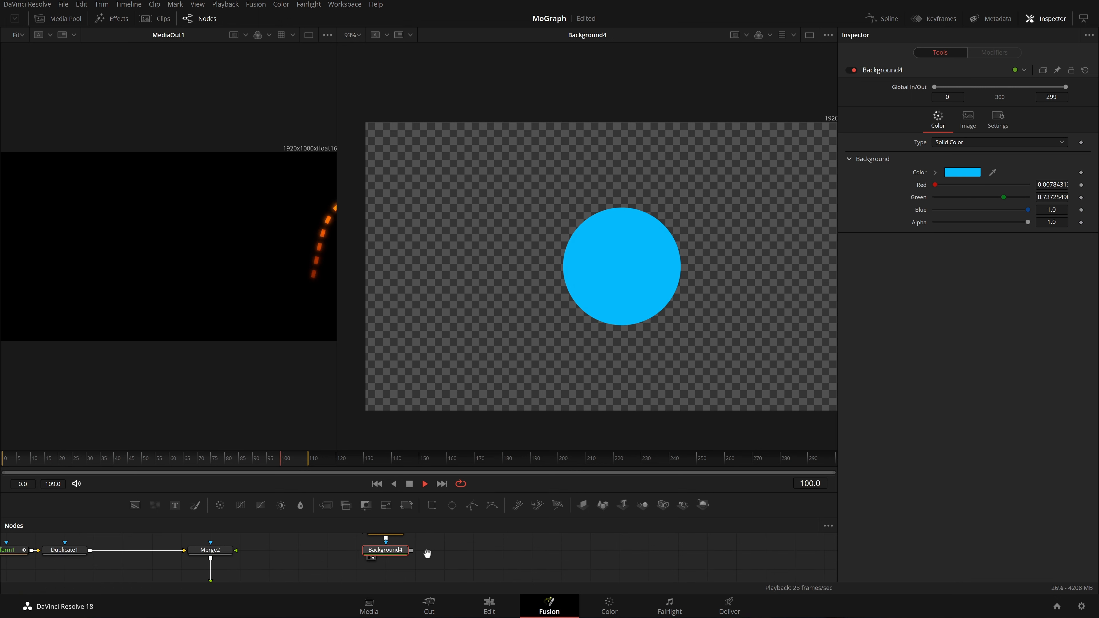
Move Background4 and Ellipse1 above Merge4 and connect Background4 to Merge4's foreground input.
scroll(411, 550, "down", 5)
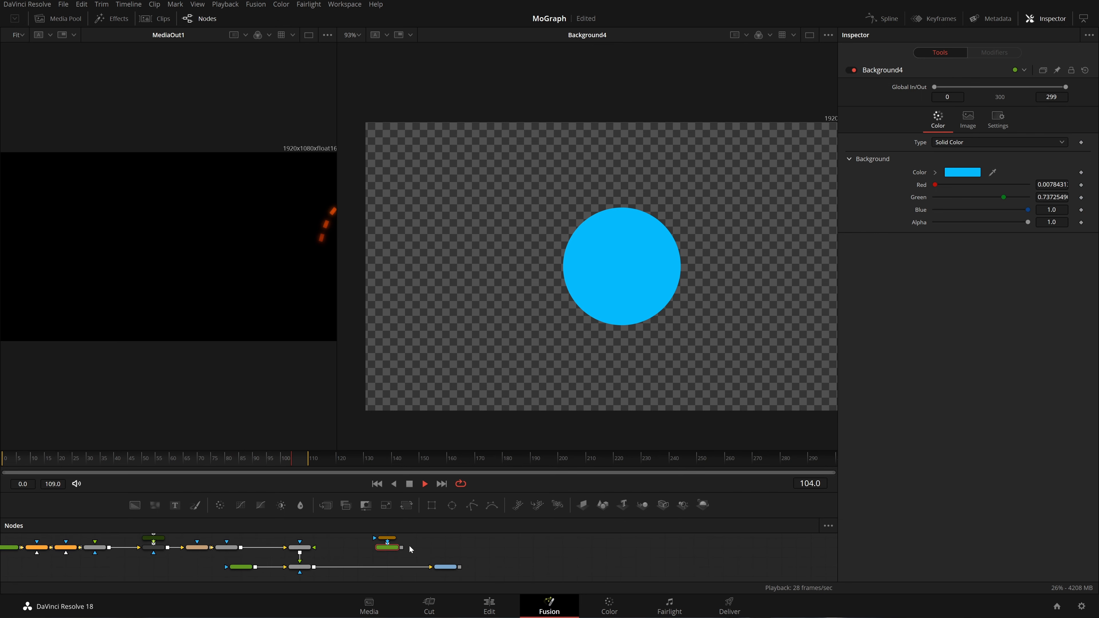
left_click_drag(403, 554, 148, 544)
scroll(109, 557, "up", 2)
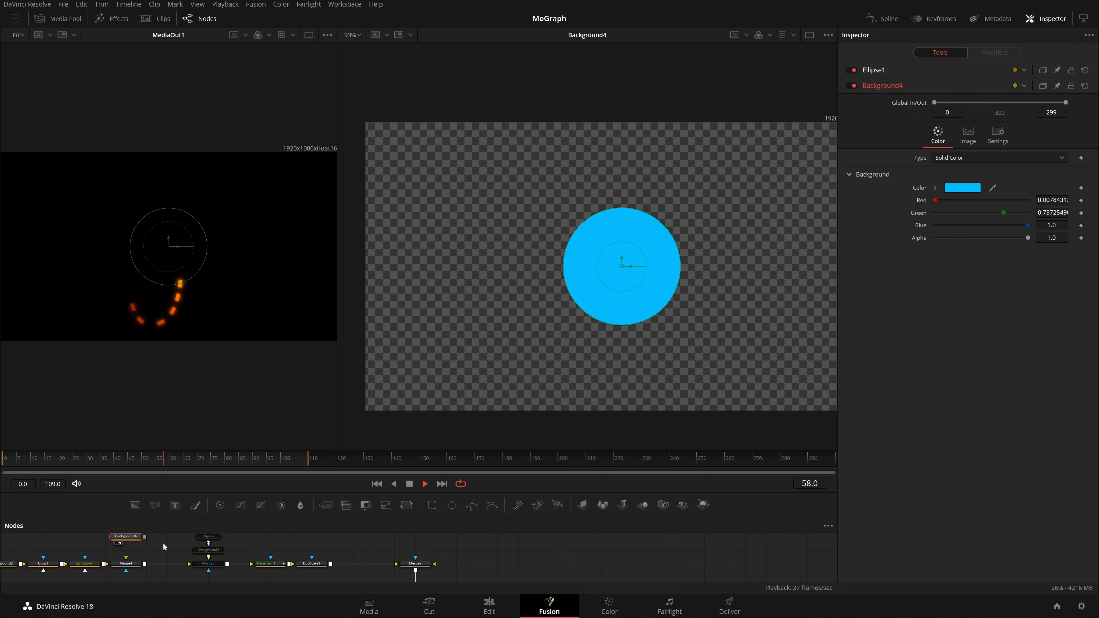
scroll(162, 543, "up", 2)
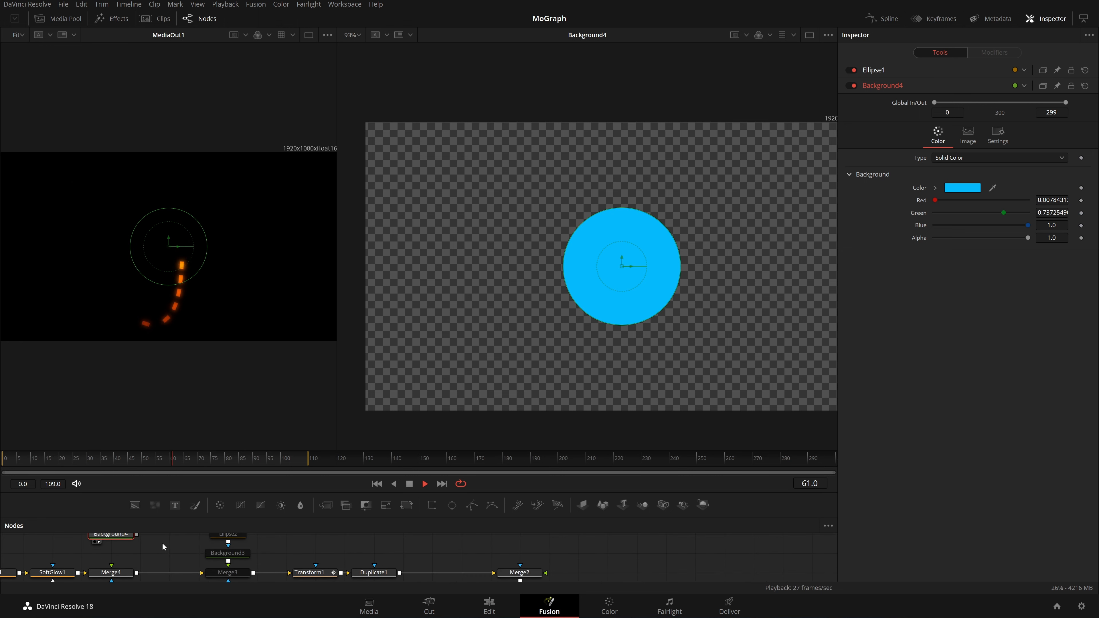
scroll(163, 543, "down", 2)
left_click_drag(158, 543, 175, 560)
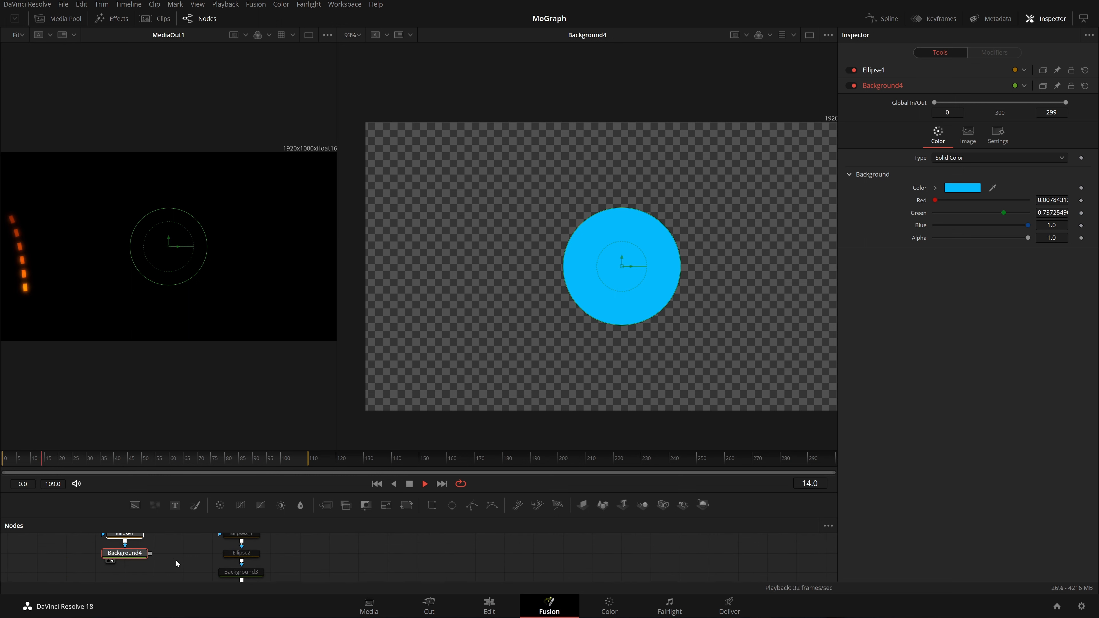
scroll(175, 559, "up", 2)
scroll(175, 560, "down", 3)
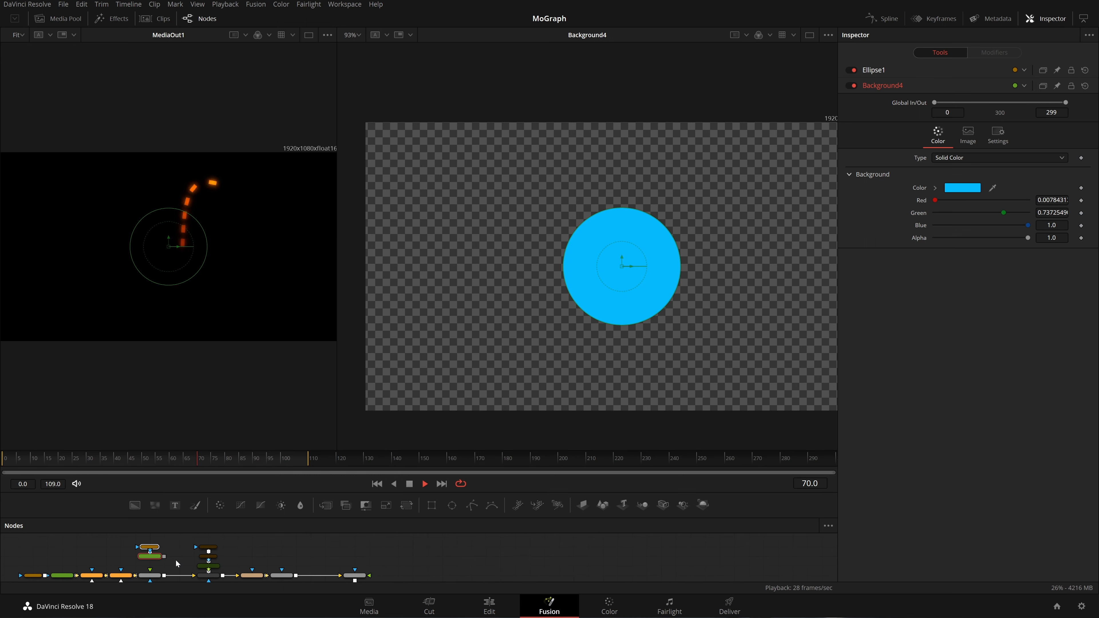
scroll(187, 554, "down", 2)
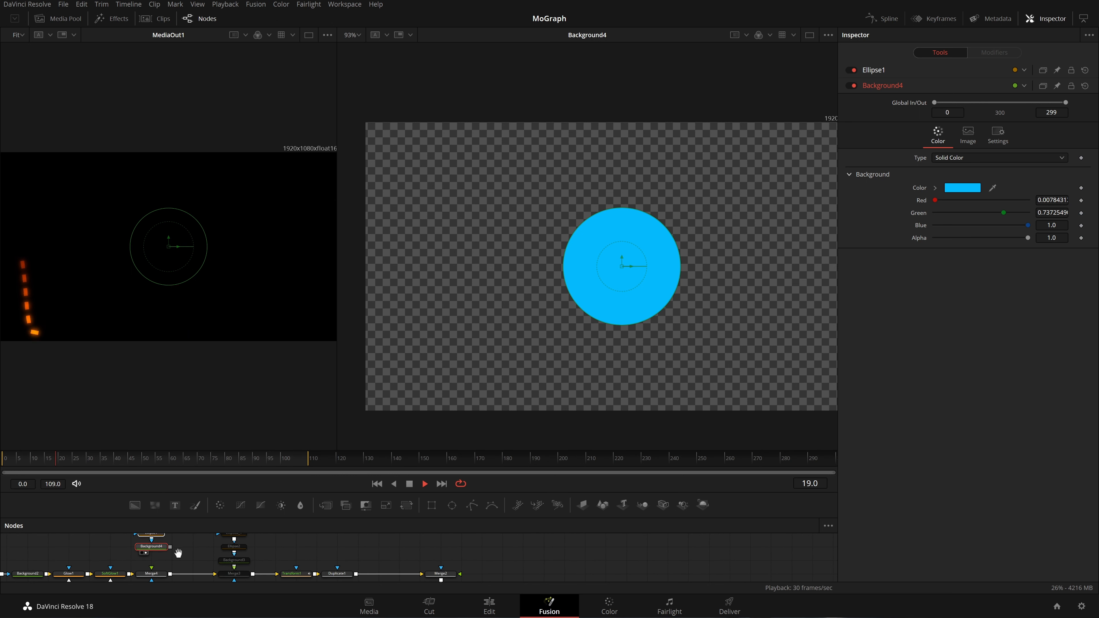
left_click_drag(160, 578, 152, 575)
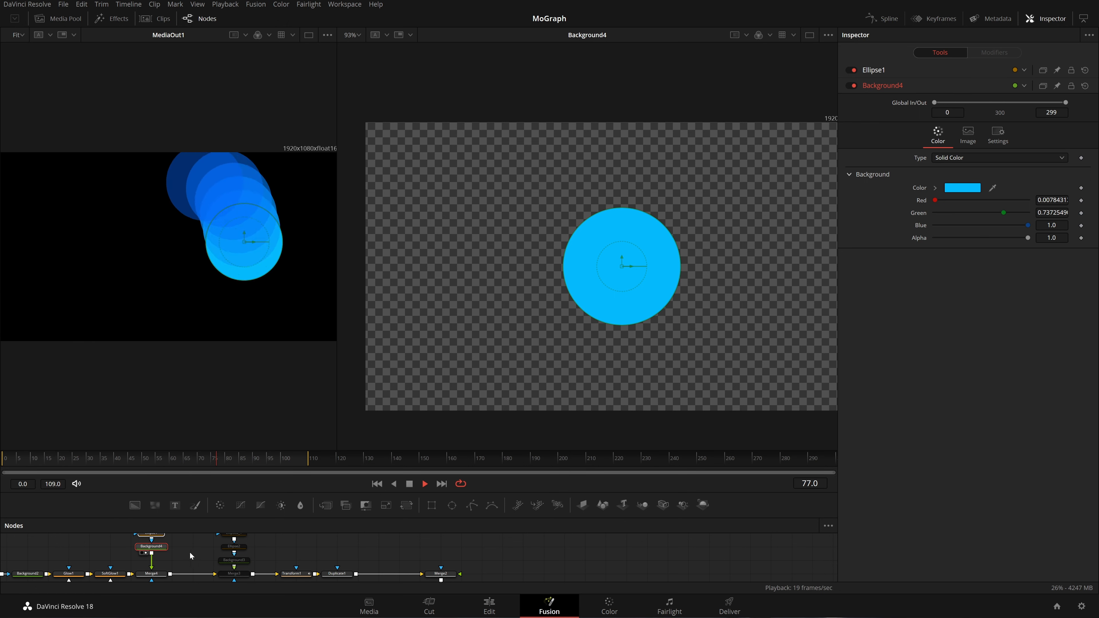
Shrink the Ellipse1 mask so the blue circle becomes a small dot at the frame's center.
left_click_drag(181, 564, 304, 554)
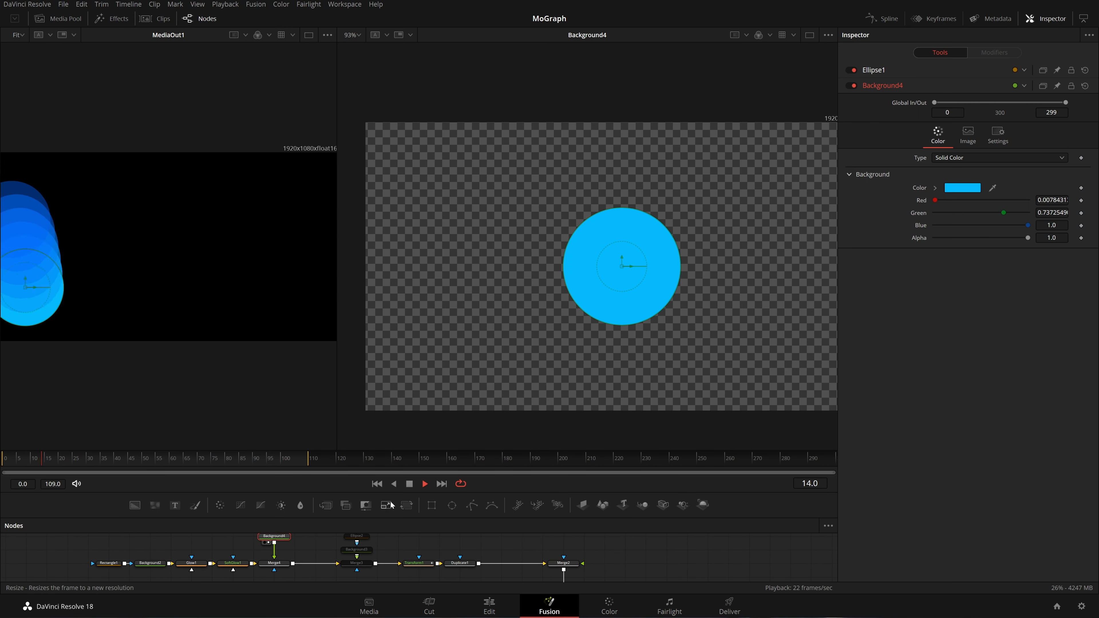
left_click_drag(658, 308, 632, 280)
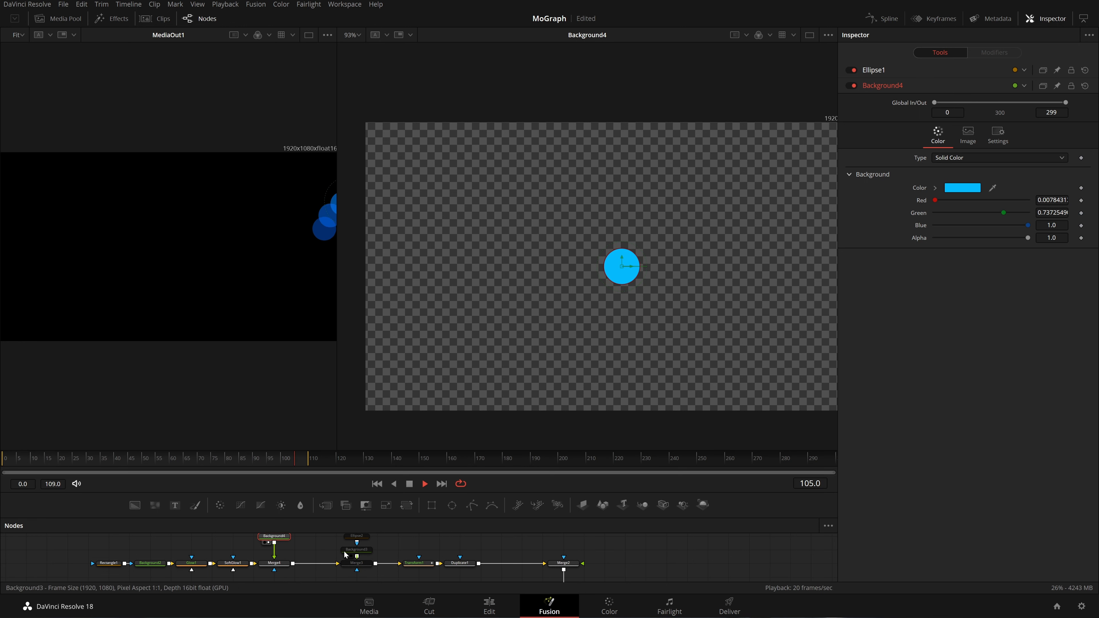
left_click_drag(340, 555, 208, 561)
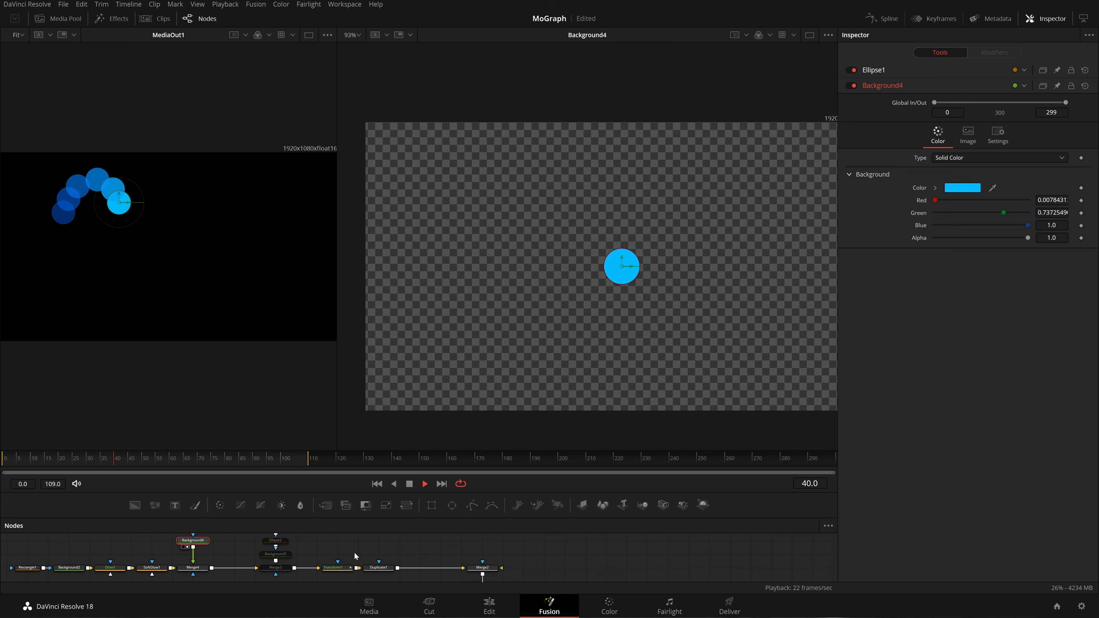
Enable Motion Blur on Duplicate1 and briefly preview the blurred trail.
left_click(399, 548)
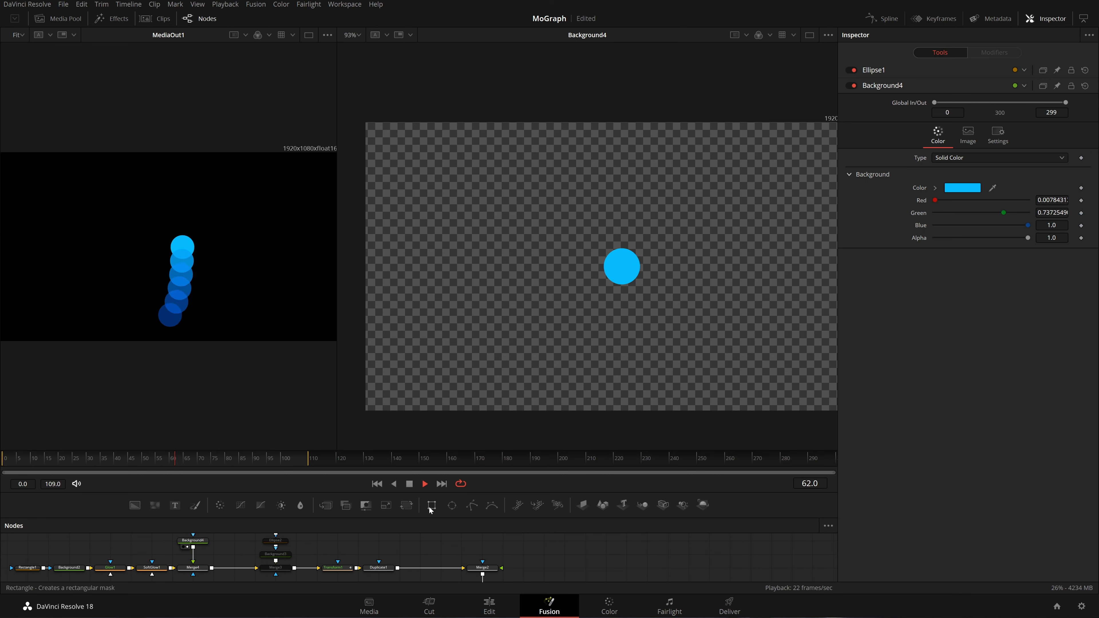
left_click(379, 568)
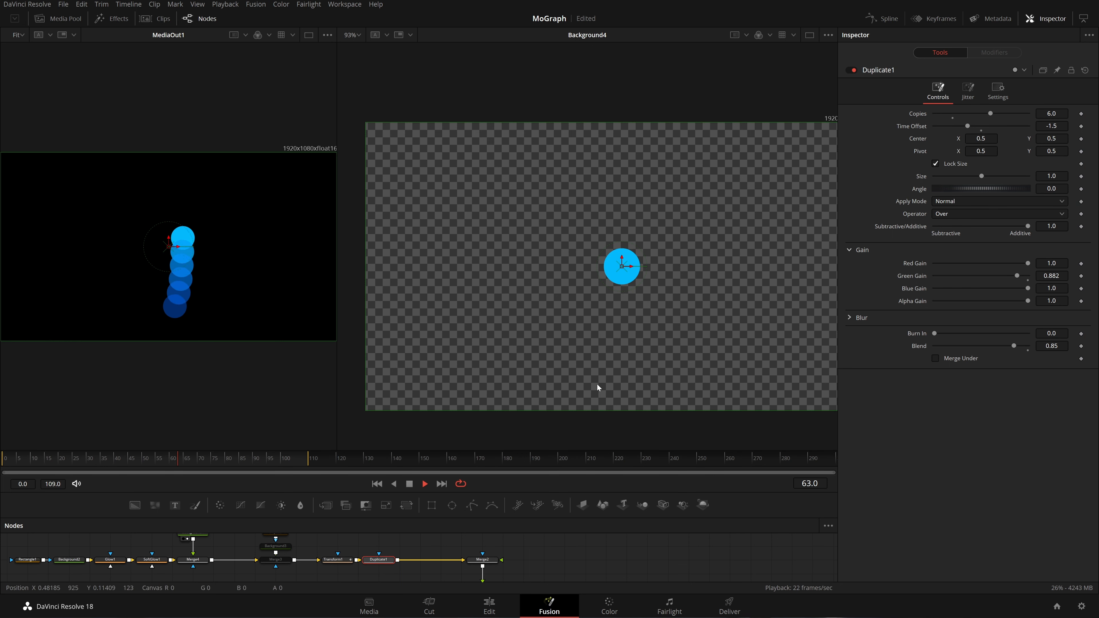
key("space")
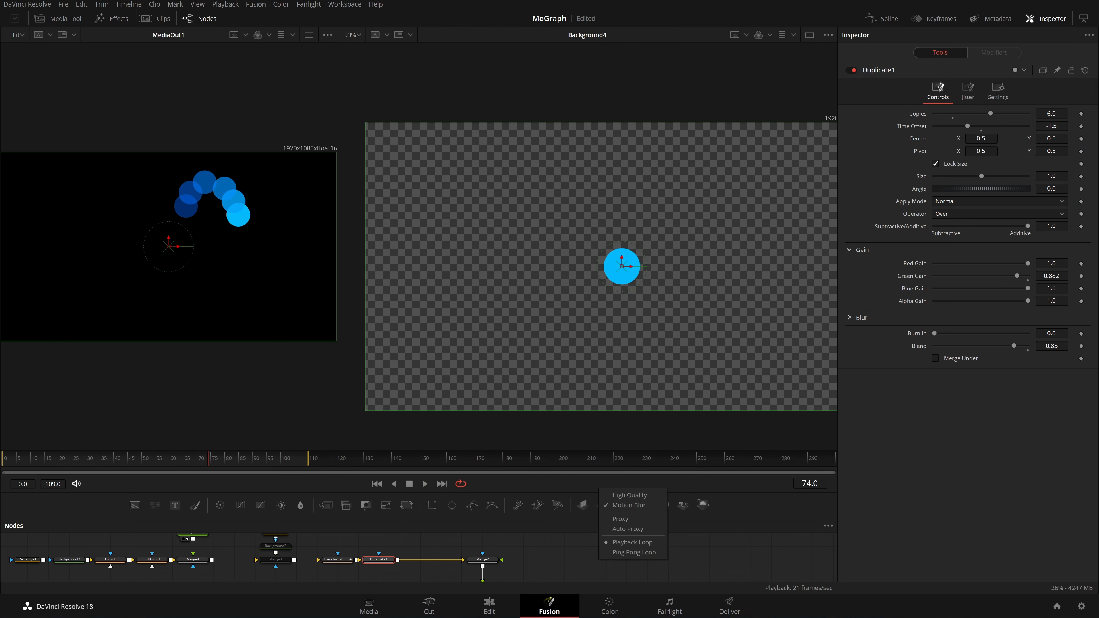
left_click(998, 91)
left_click(960, 230)
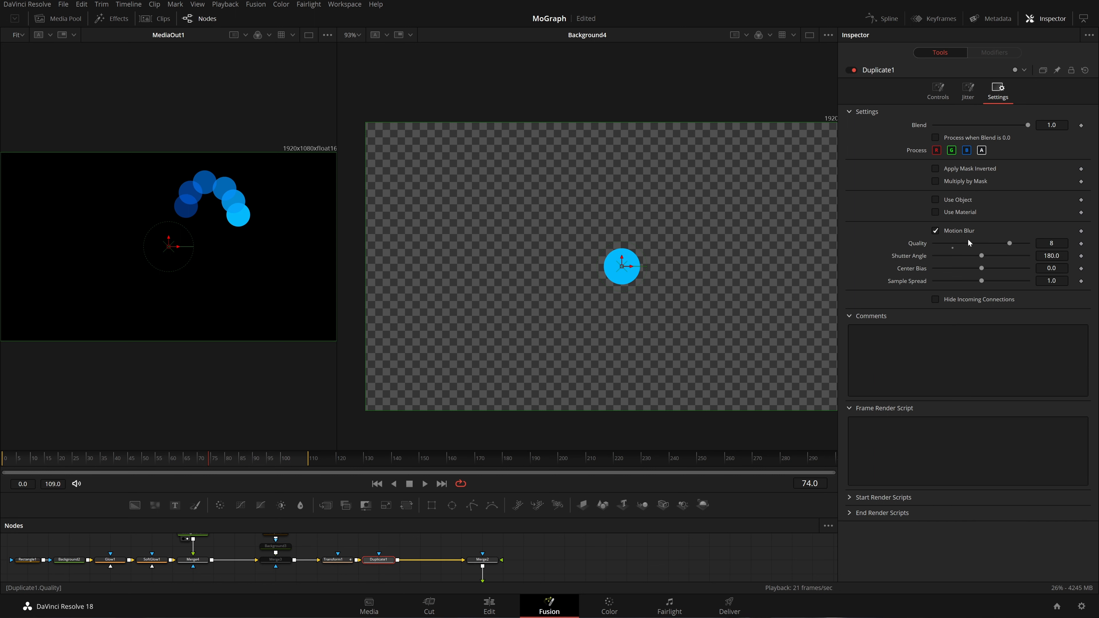
left_click(409, 484)
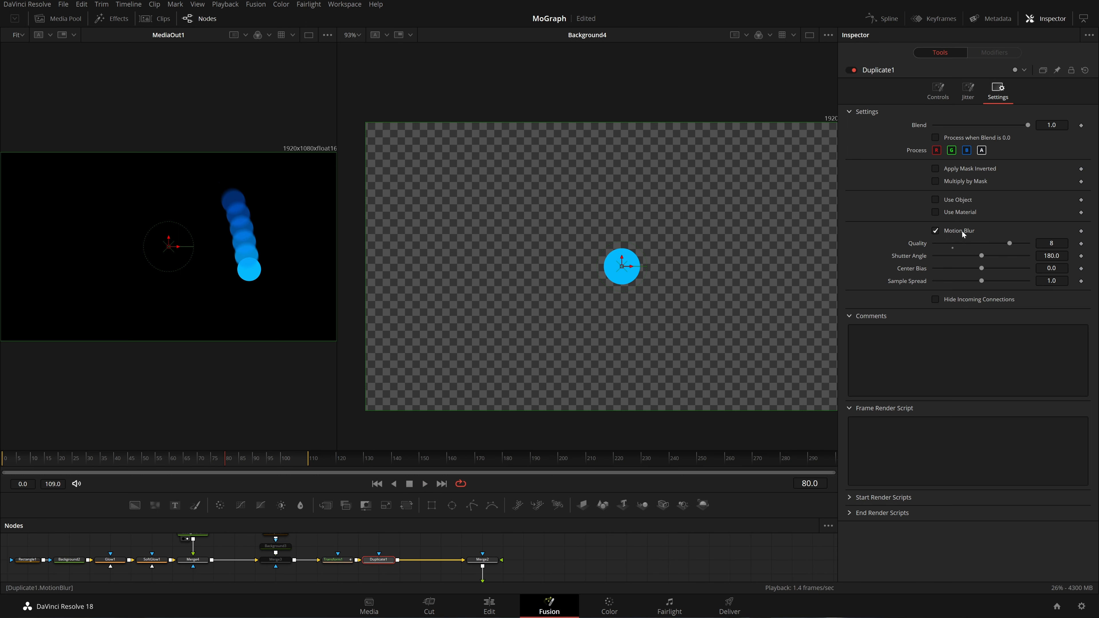
Set Duplicate1's Copies to 12 and Time Offset to -1.0, and save the project.
left_click(938, 92)
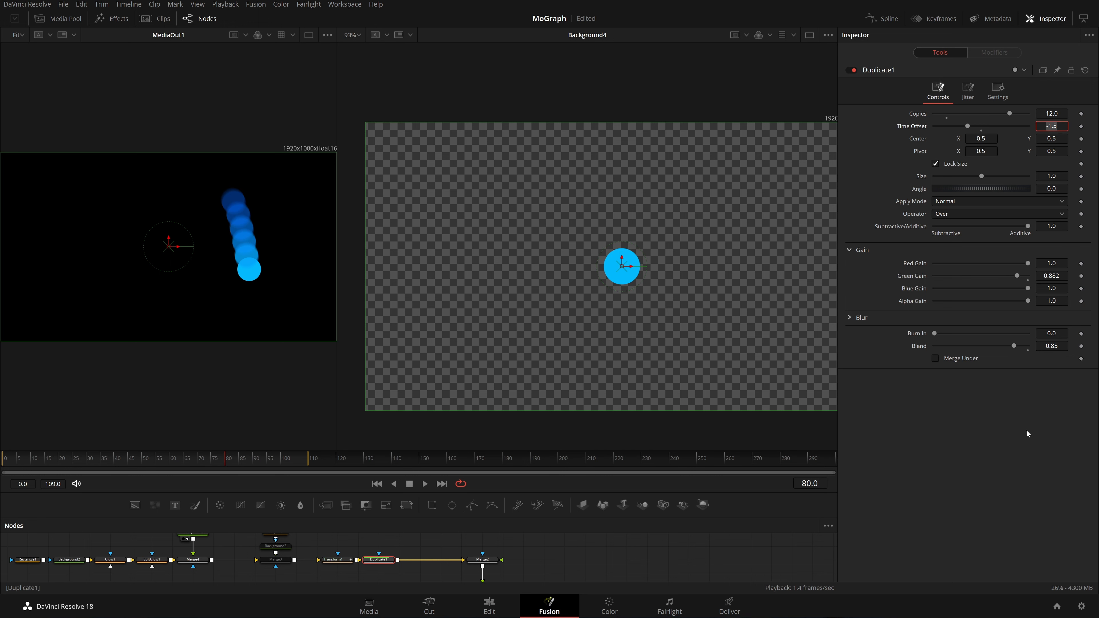
key("ctrl+s")
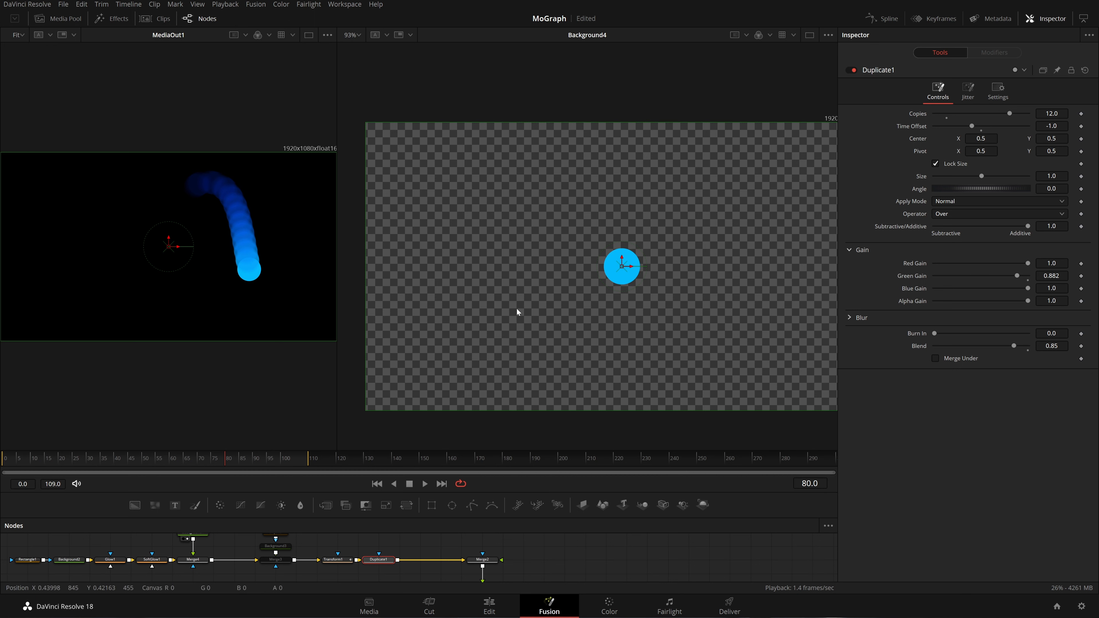
Try a Size of 0.859 on Duplicate1, reset it to 1.0 and replay the animation.
left_click_drag(981, 176, 975, 177)
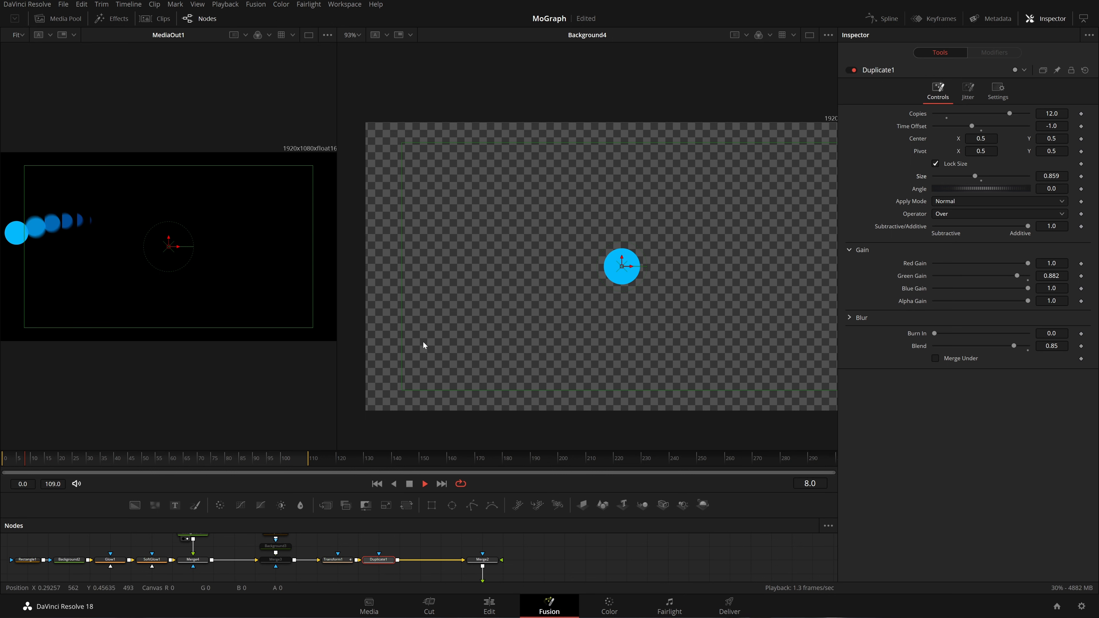
left_click(410, 484)
double_click(984, 182)
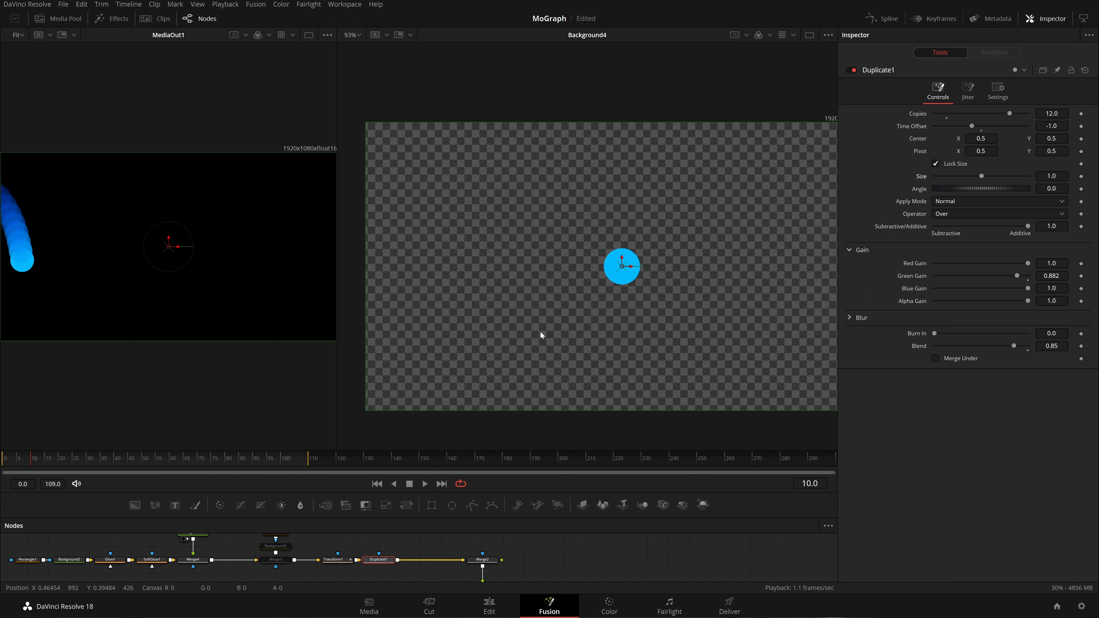
left_click(424, 484)
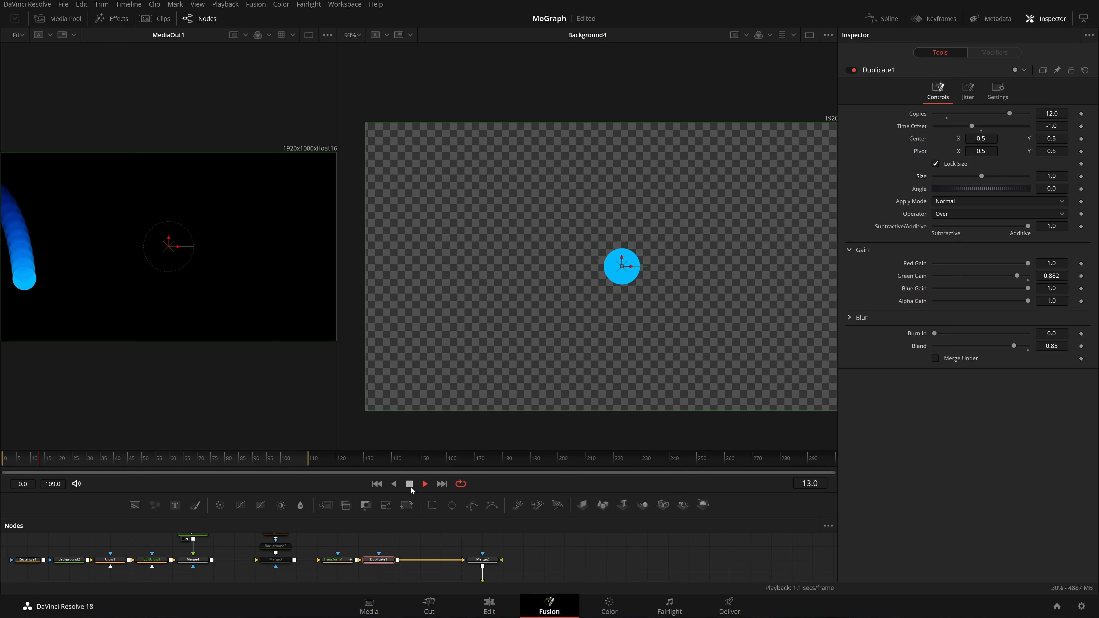
left_click(410, 485)
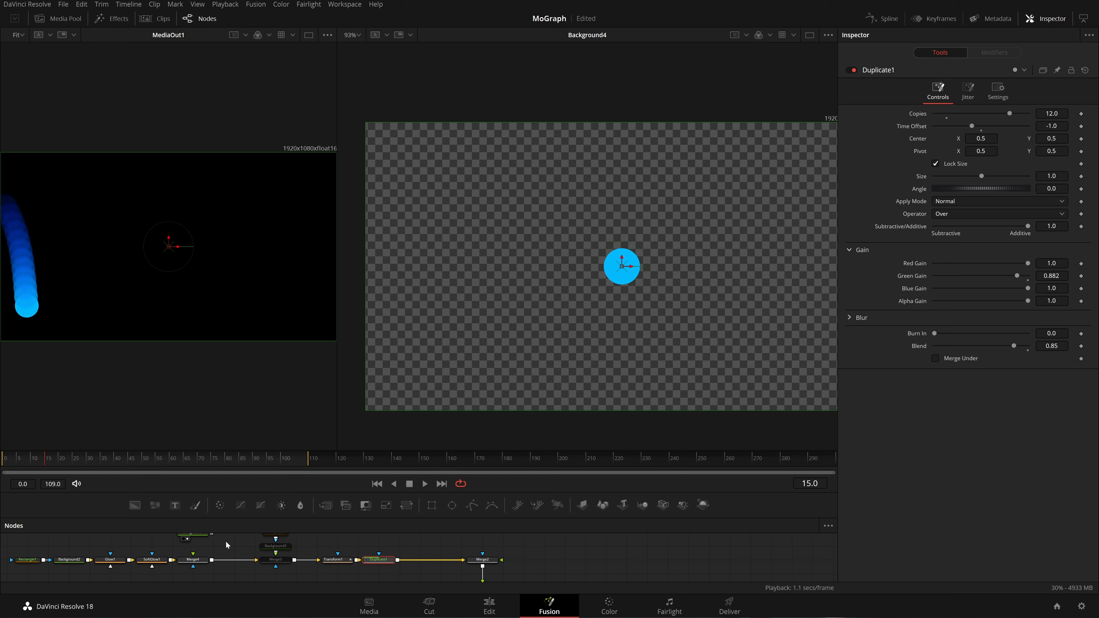
Disconnect Background4 from Merge4 to check the orange trail, reconnect it and select the circle's nodes.
left_click_drag(226, 542, 259, 553)
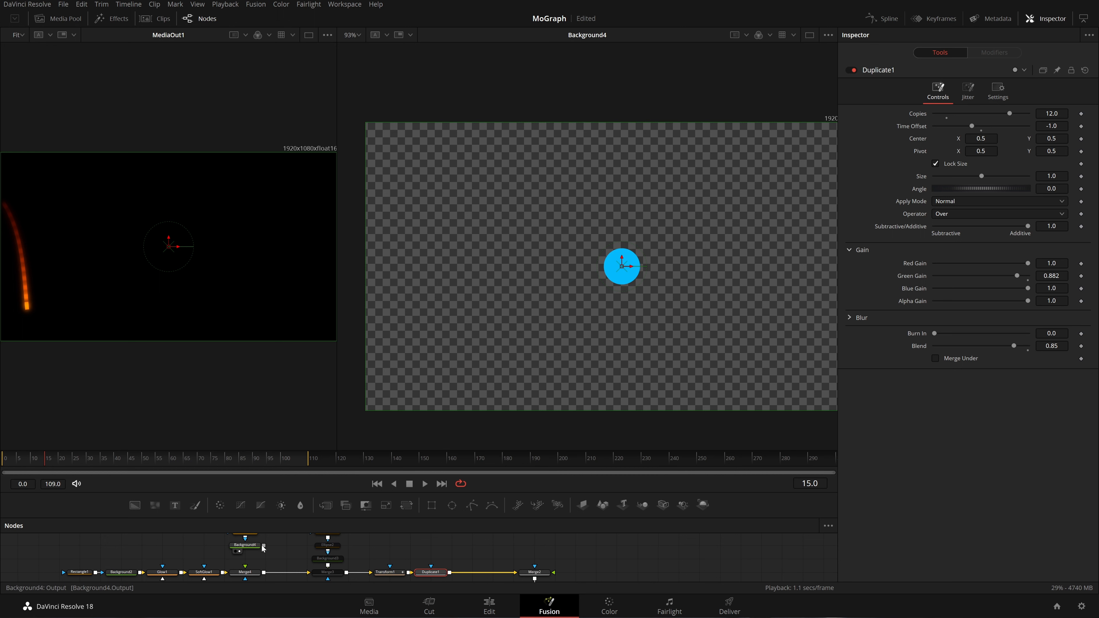
scroll(273, 565, "down", 2)
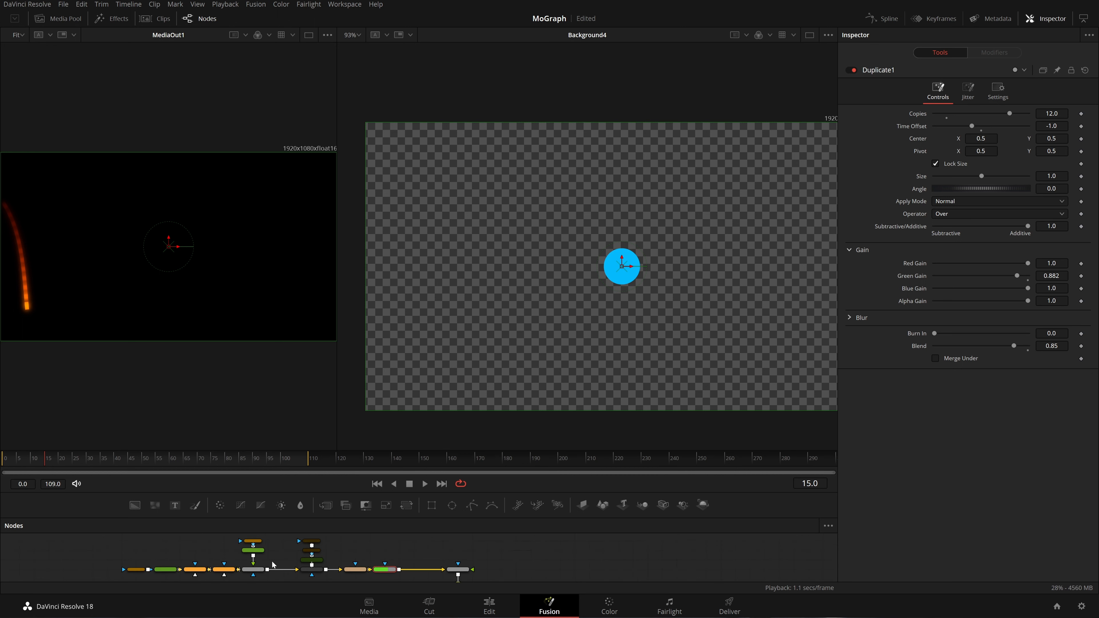
left_click(251, 554)
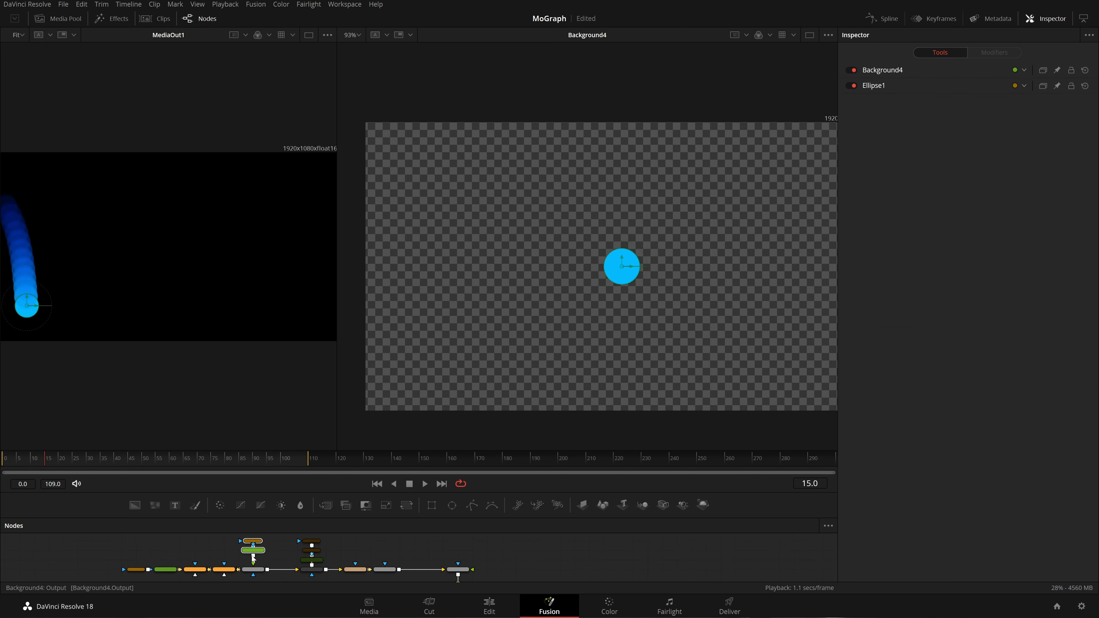
Add a Transform node after Background4 in the blue circle's branch.
key("shift+space")
type("dupl")
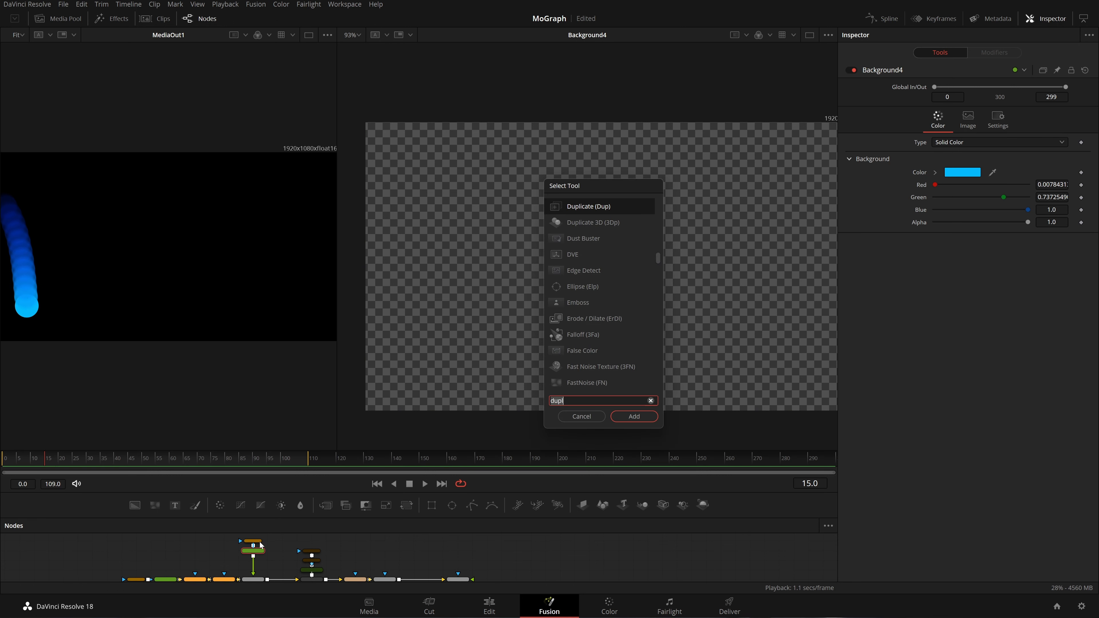
type("xf")
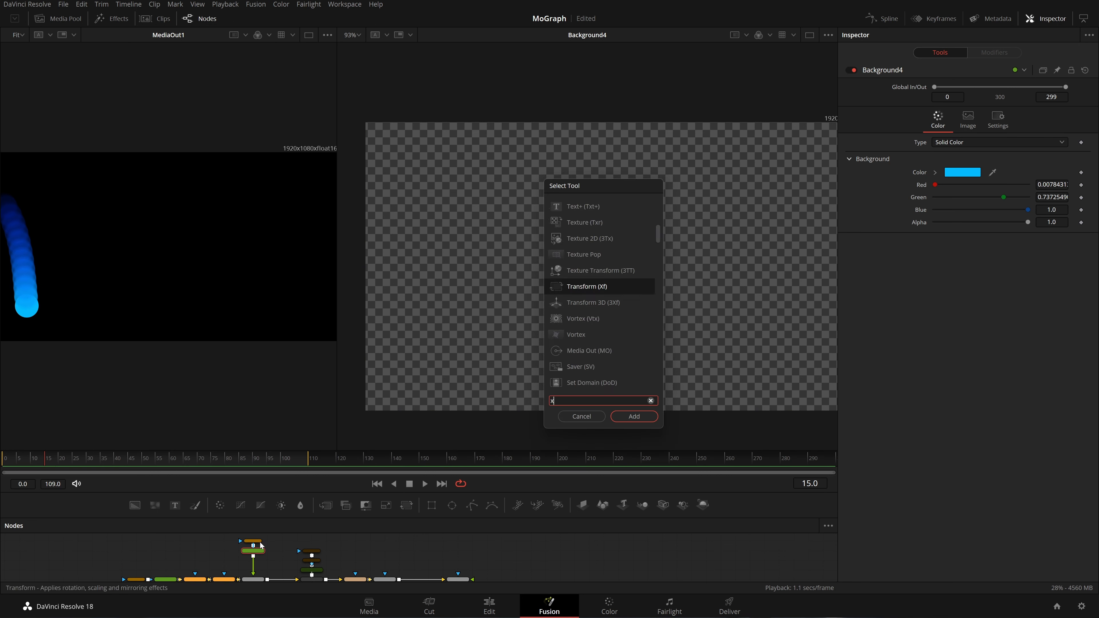
key("Return")
scroll(385, 571, "up", 3)
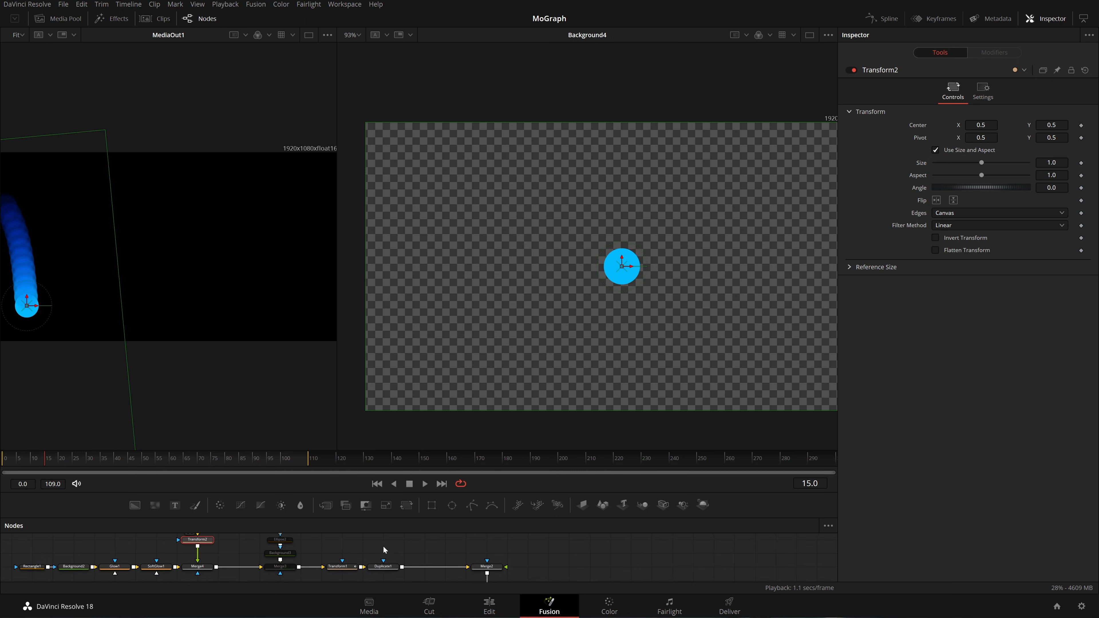
Disable Motion Blur on Duplicate1 and save the project.
left_click(384, 560)
left_click(999, 92)
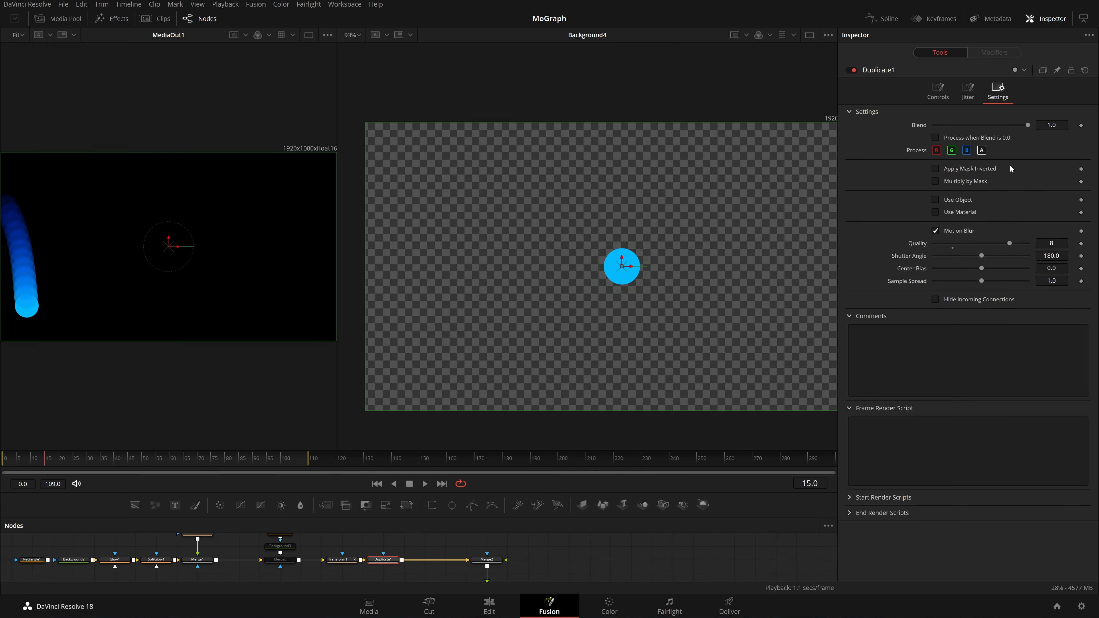
left_click(958, 231)
key("ctrl+s")
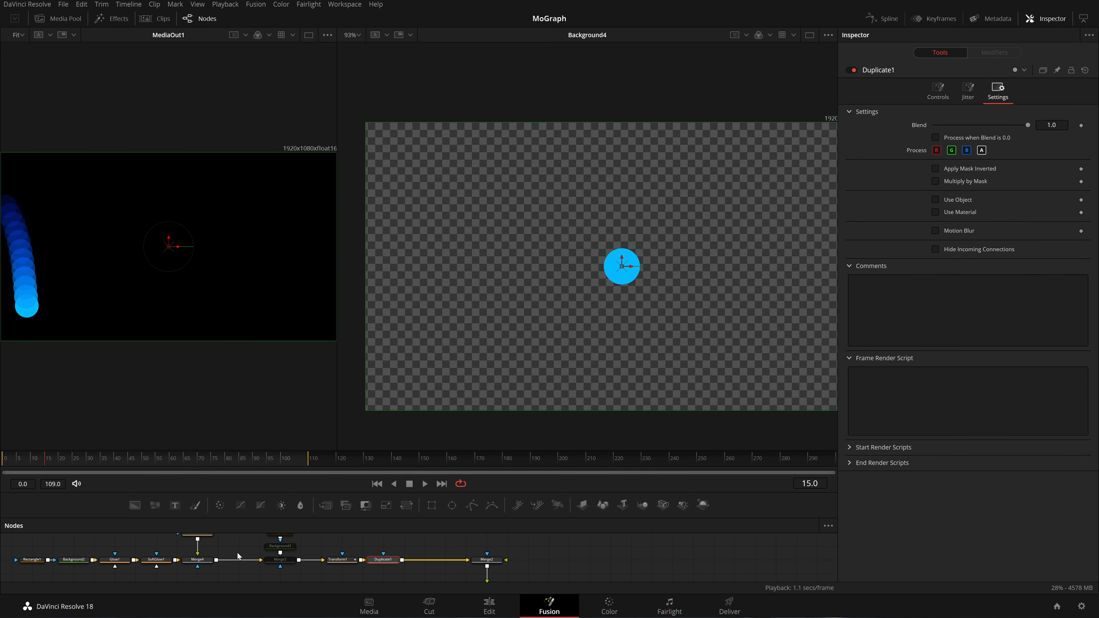
Try offsetting the blue circle from the orange shape with Transform2, preview the animation, and undo the offset.
left_click_drag(237, 558, 279, 578)
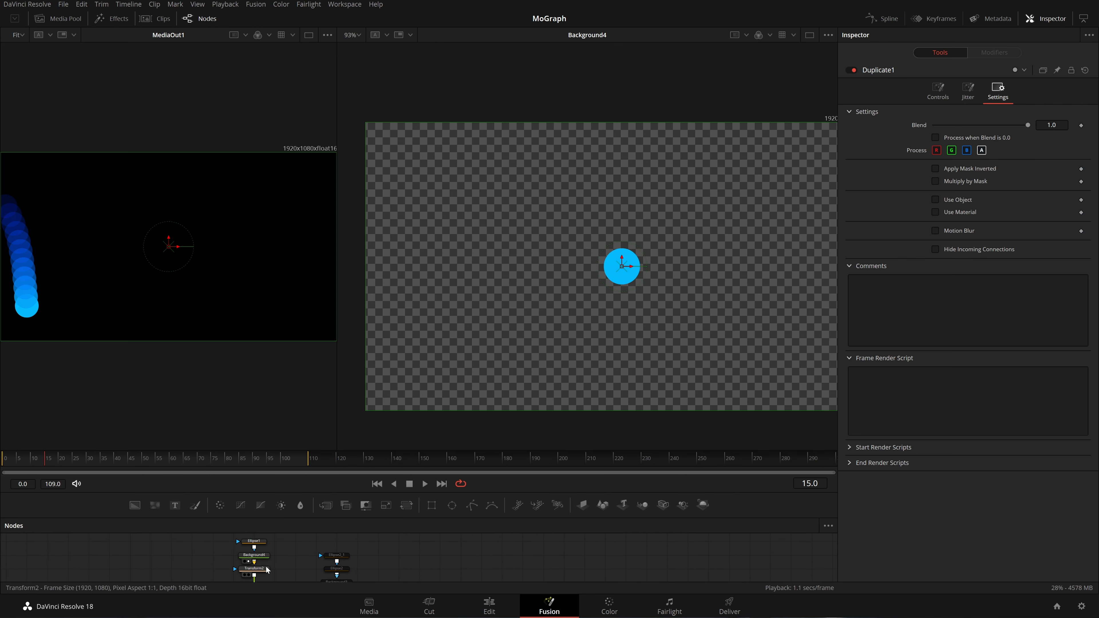
left_click(267, 571)
left_click_drag(29, 307, 65, 259)
key("space")
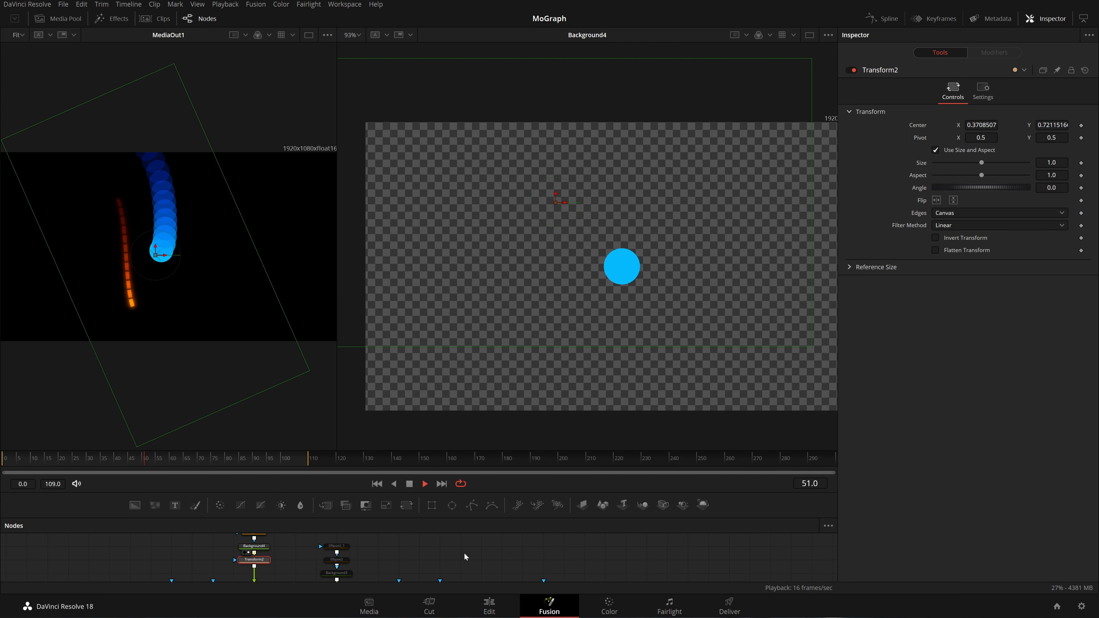
left_click_drag(541, 556, 479, 548)
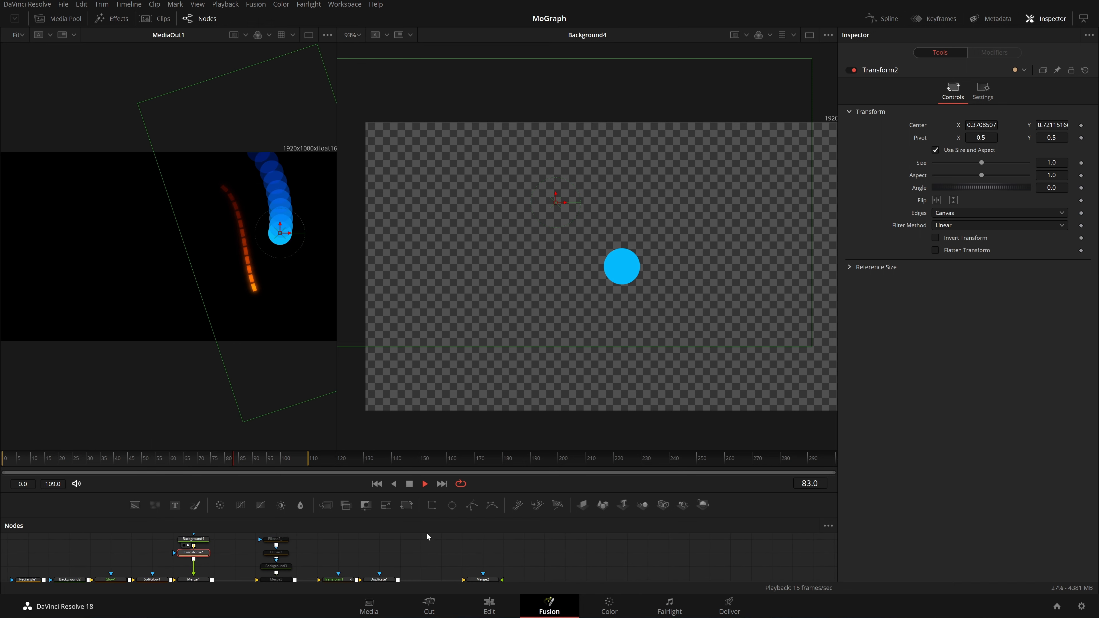
key("space")
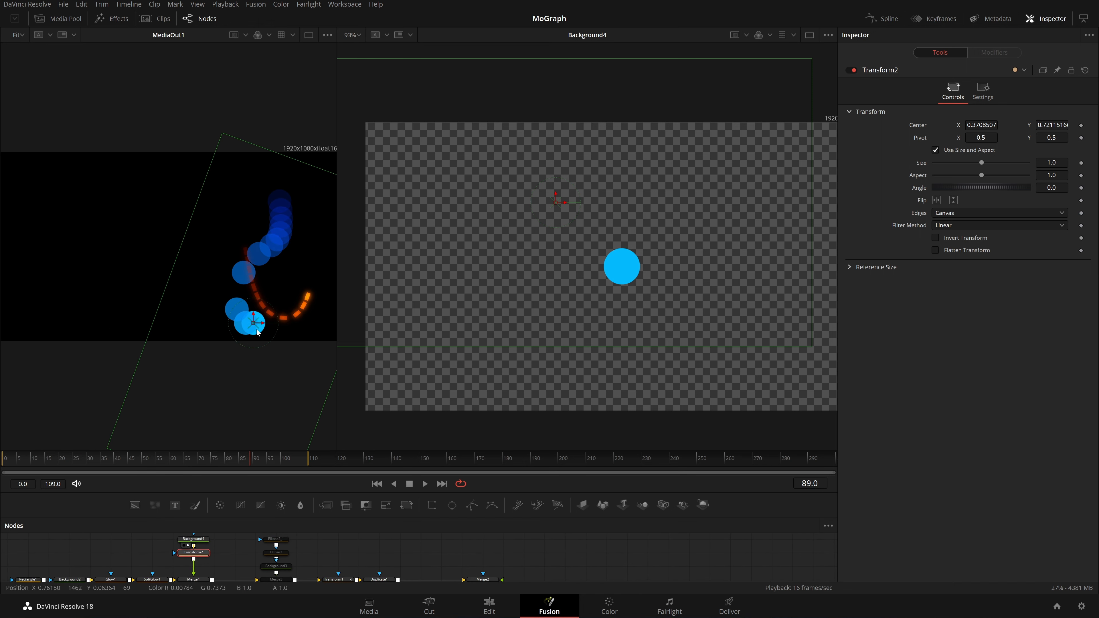
key("ctrl+z")
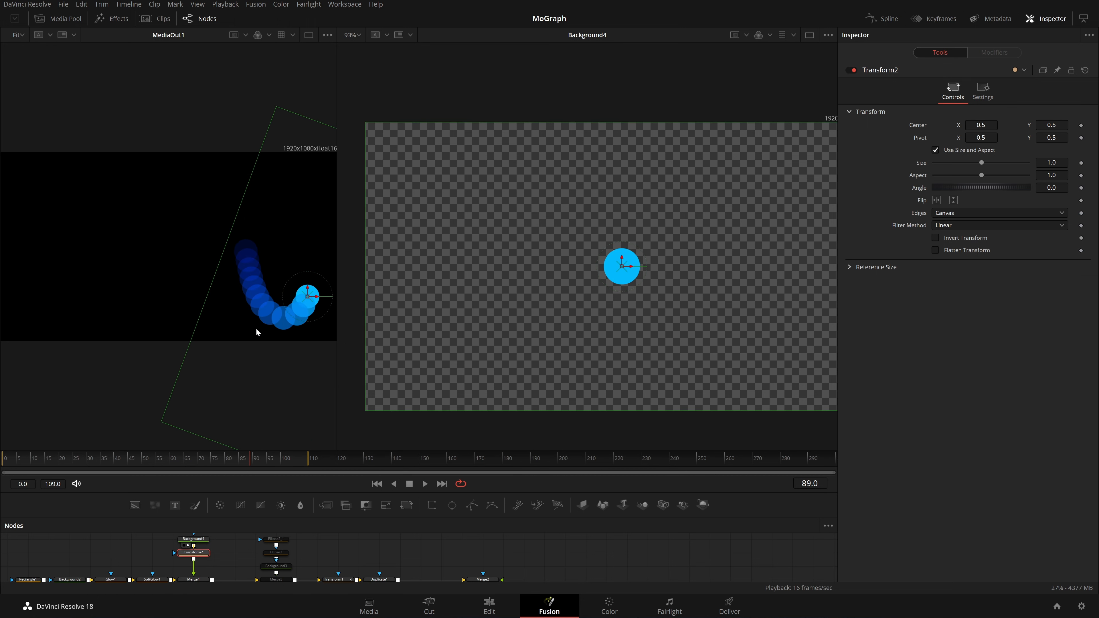
Connect Transform2's Center to the existing Path1 motion path, review the path modifier's controls and replay the animation.
left_click(377, 484)
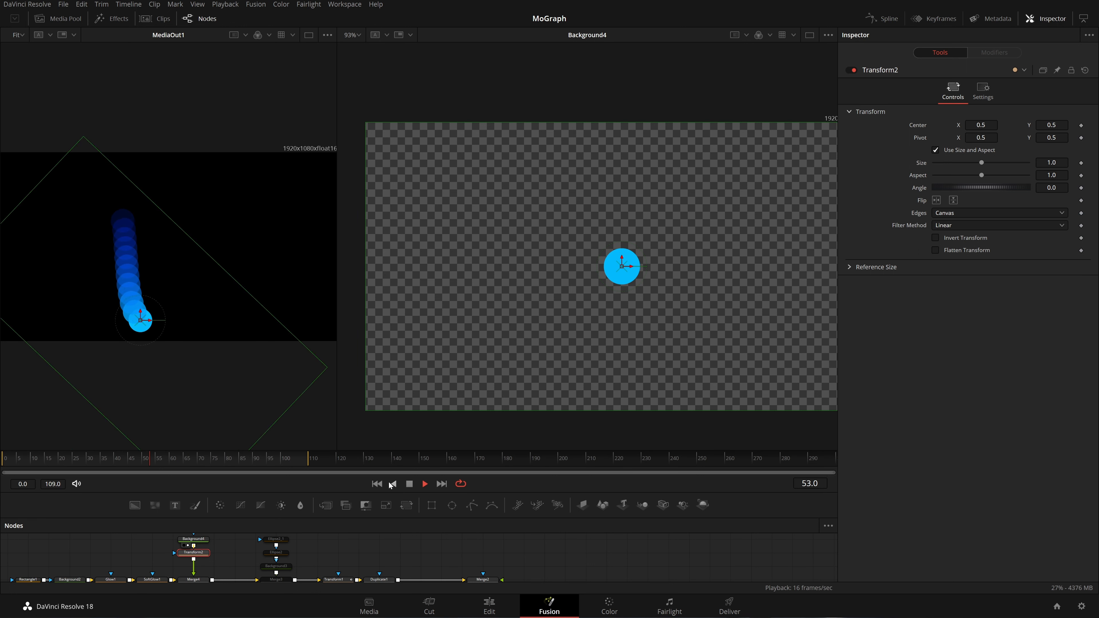
key("space")
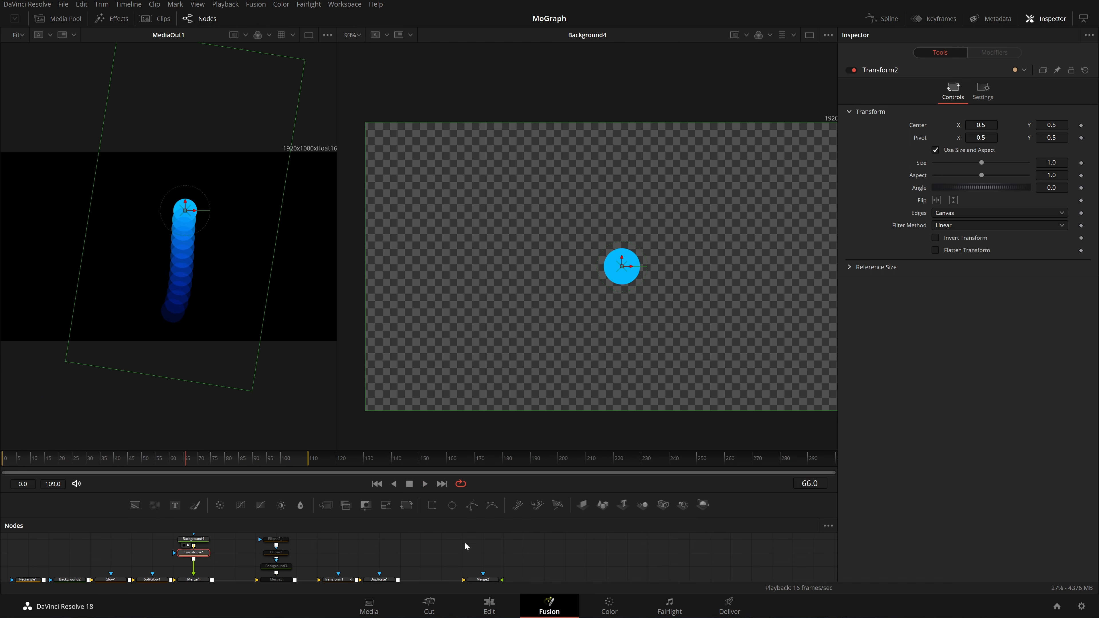
right_click(922, 131)
left_click(918, 127)
right_click(919, 127)
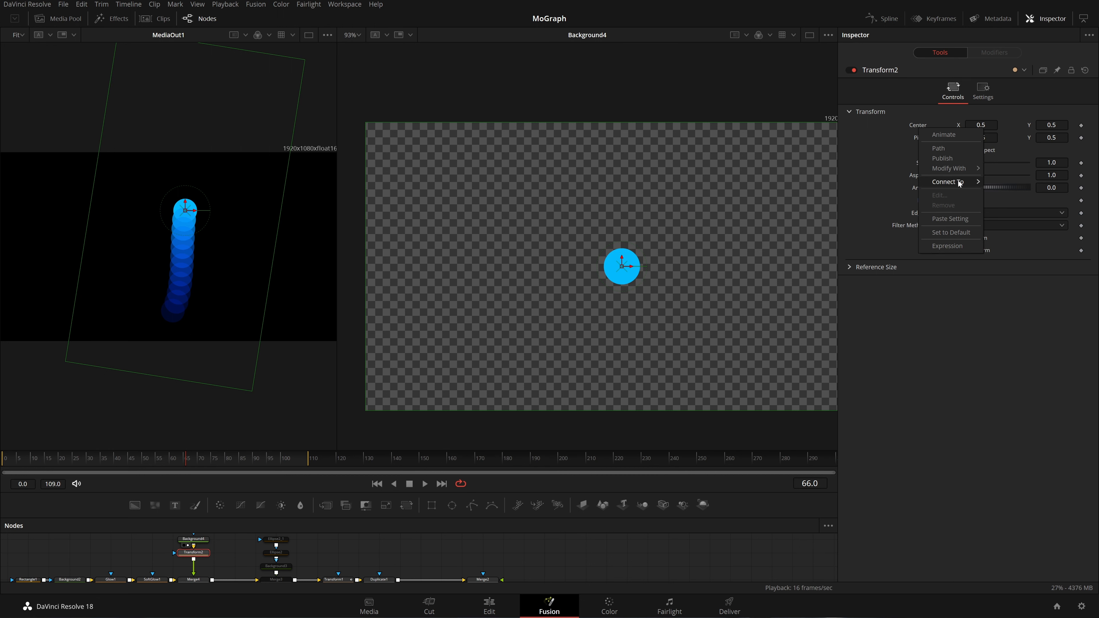
mouse_move(1003, 182)
left_click(1057, 184)
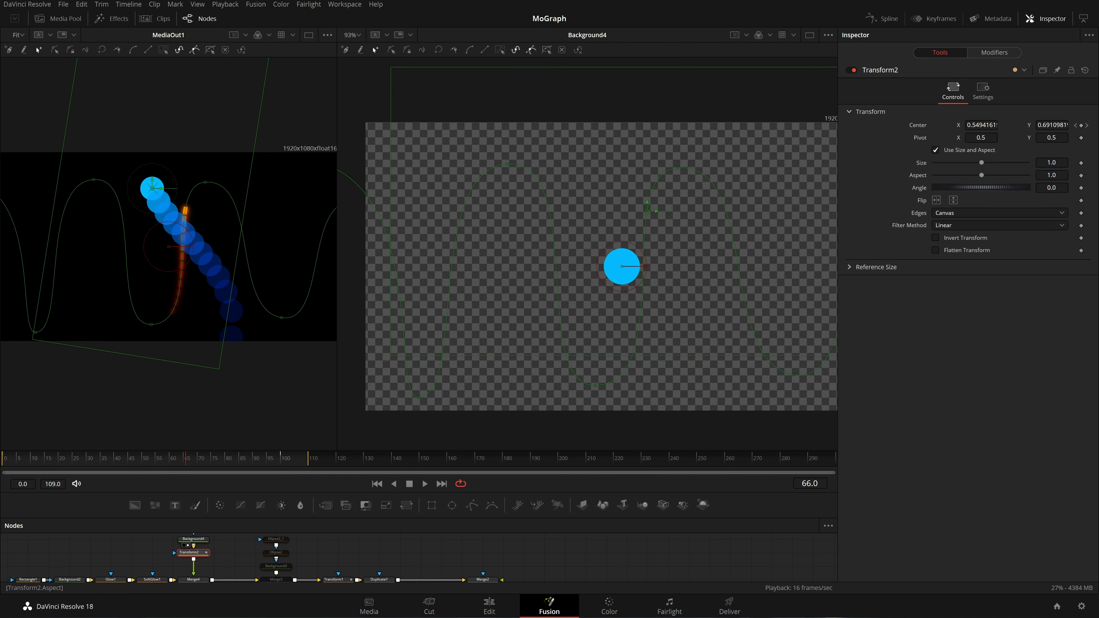
left_click(994, 52)
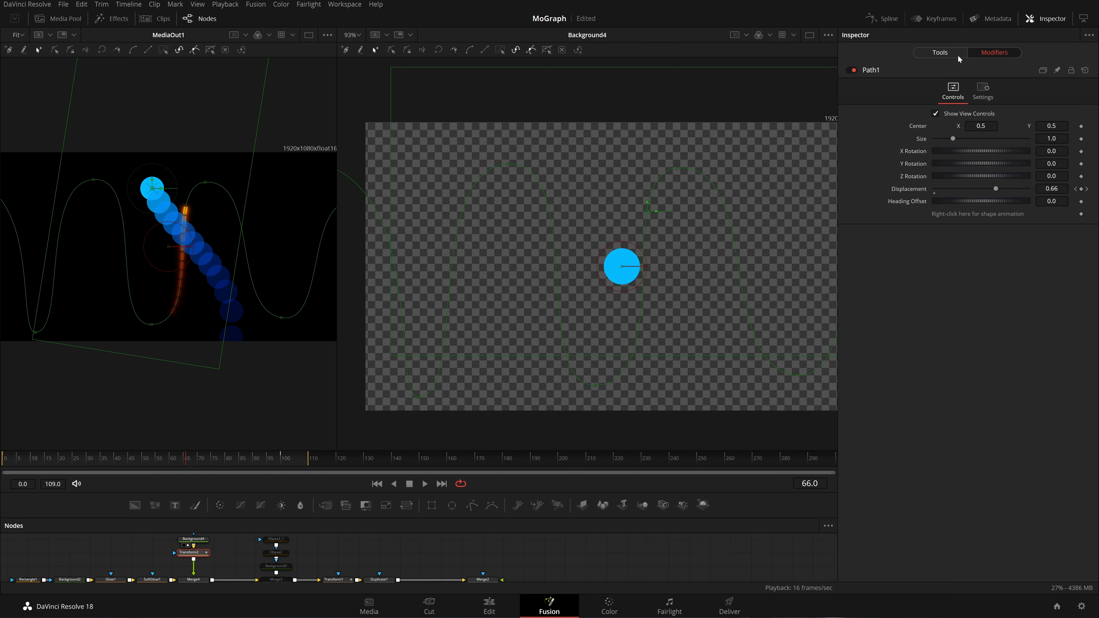
left_click(983, 90)
left_click(954, 90)
left_click(376, 484)
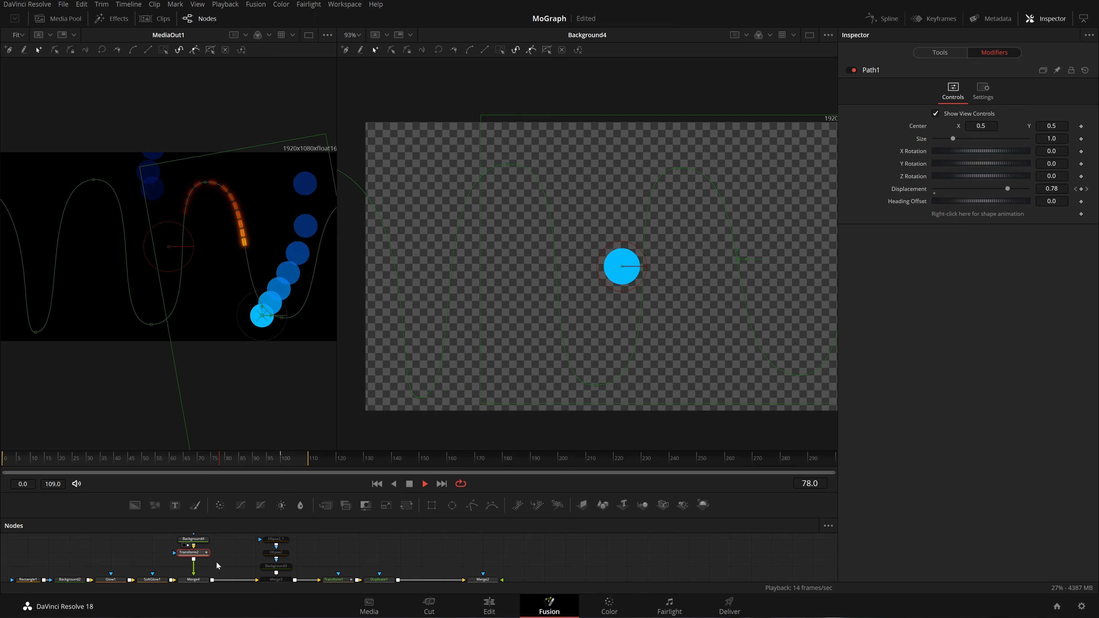
Reduce Transform2's Size to 0.29 and deselect the node to preview the smaller circles.
left_click(950, 53)
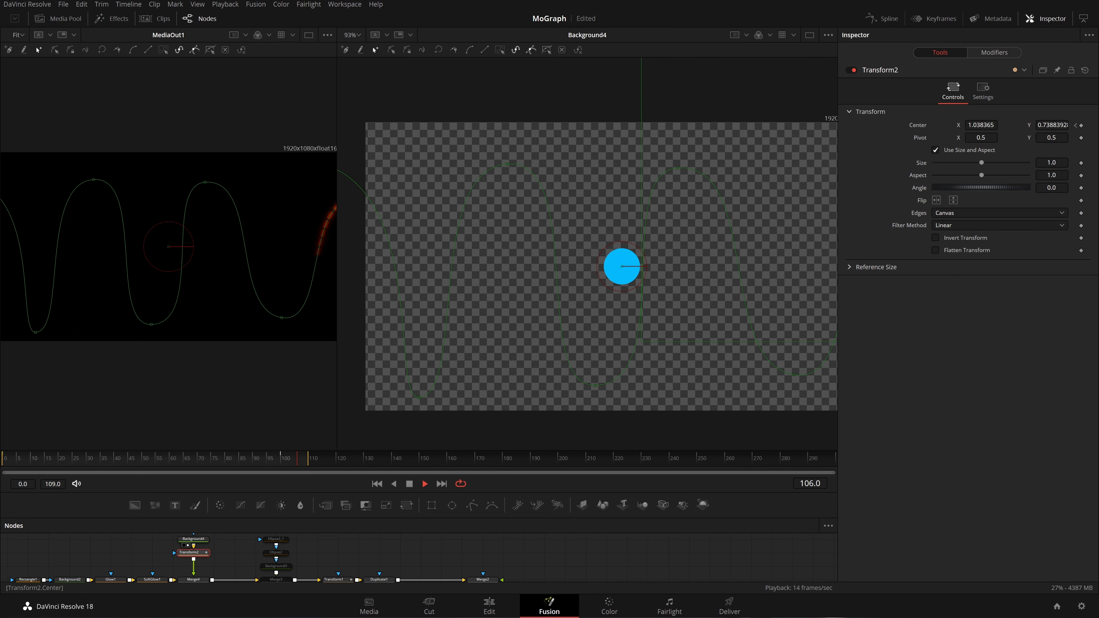
left_click_drag(1059, 163, 998, 163)
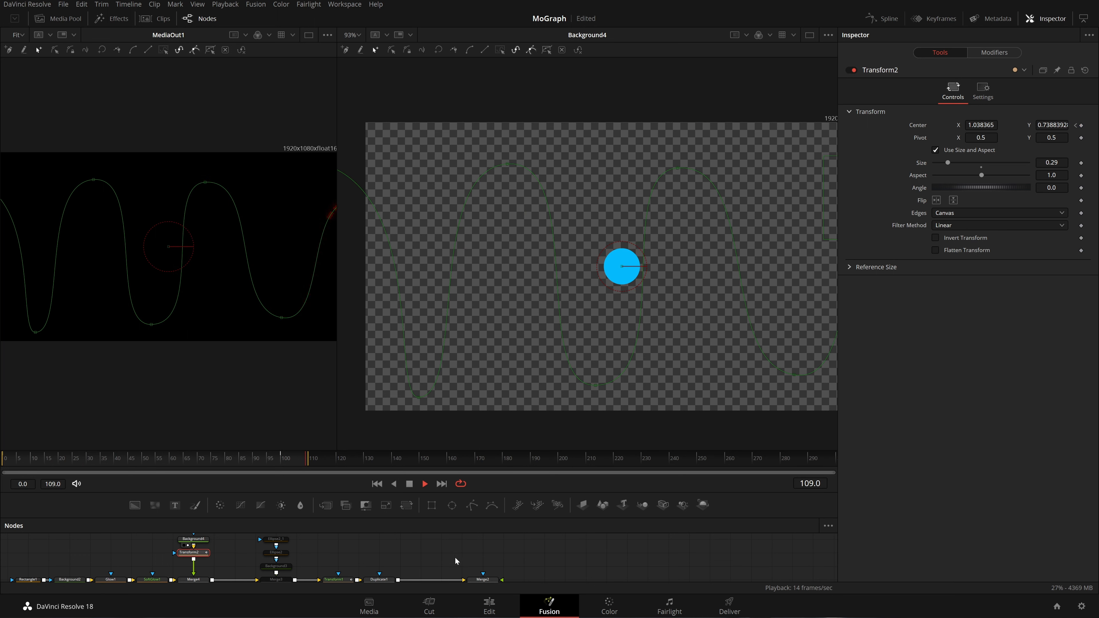
left_click(468, 558)
left_click_drag(475, 560, 379, 551)
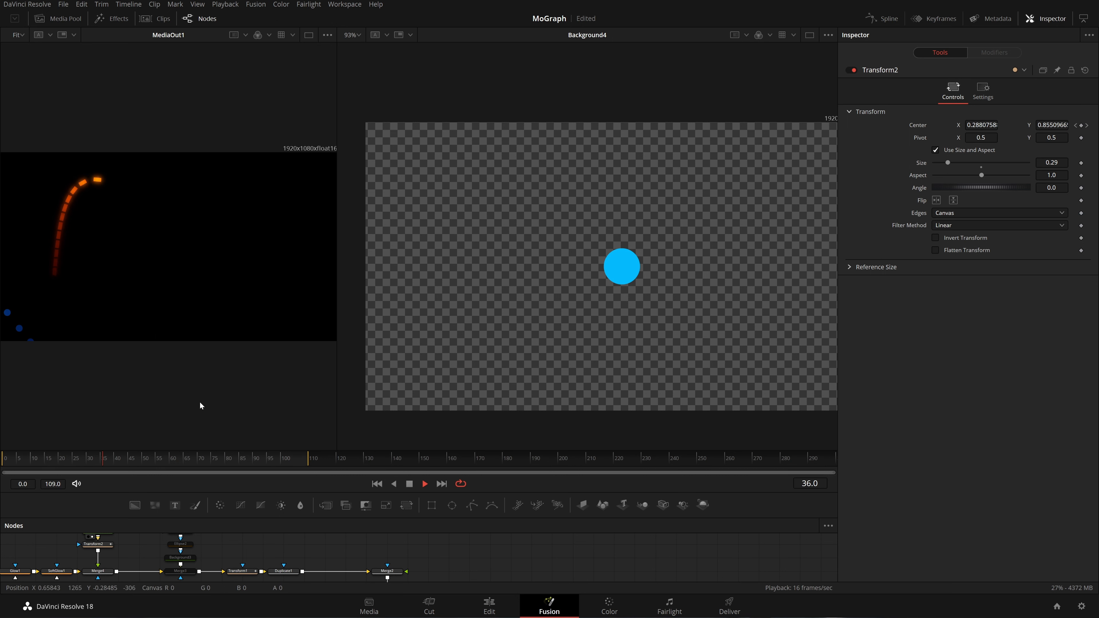
Save the project and enlarge the MediaOut1 viewer to fill the whole preview area.
key("ctrl+s")
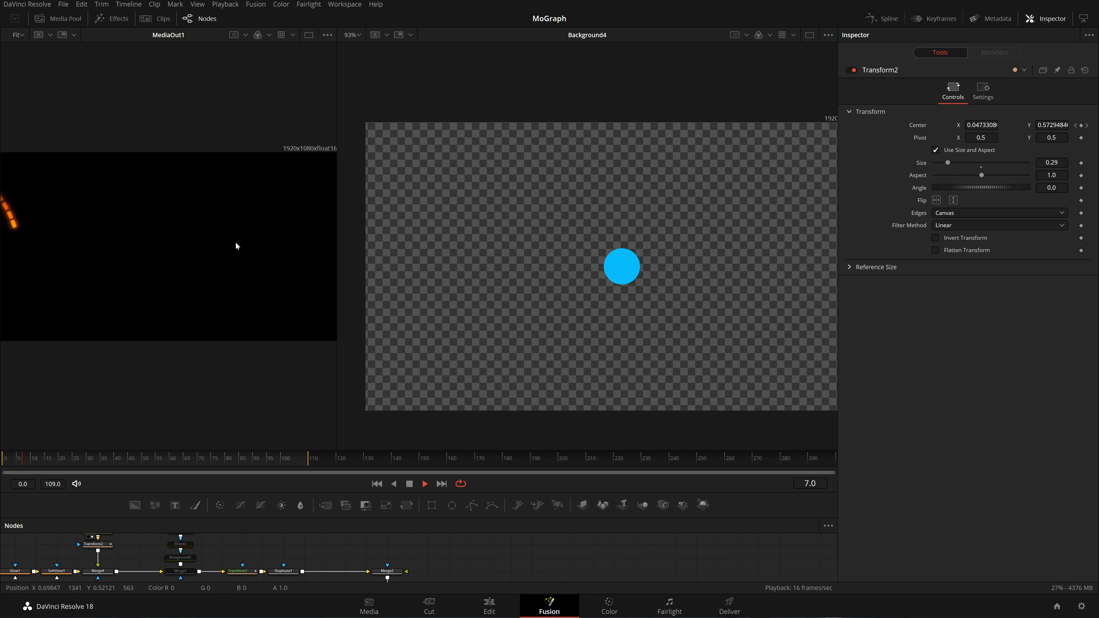
left_click_drag(333, 243, 844, 289)
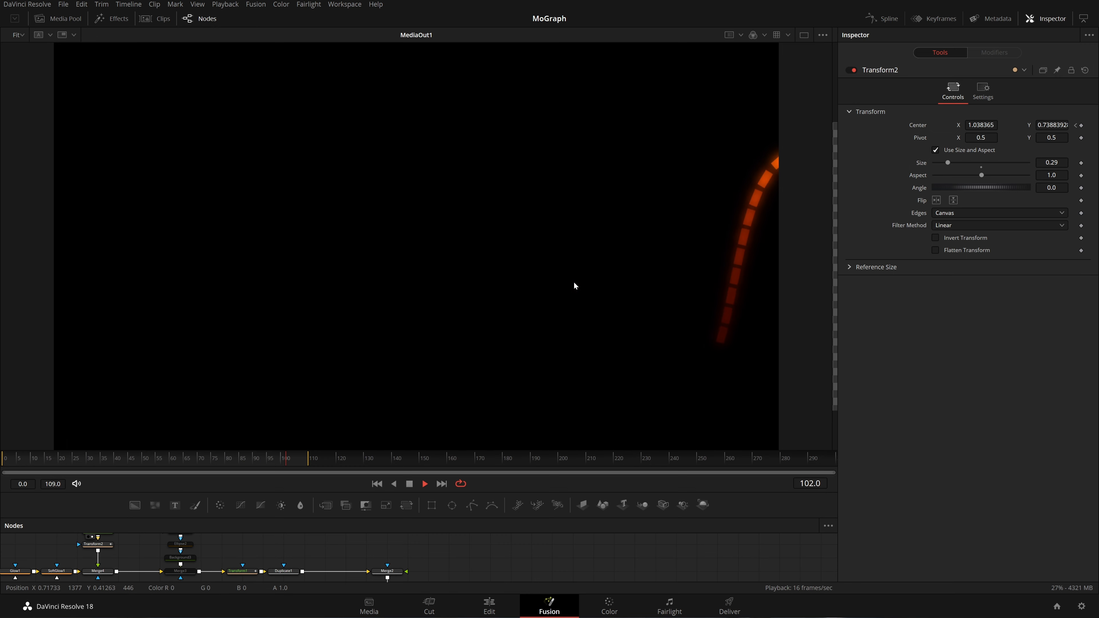
mouse_move(505, 612)
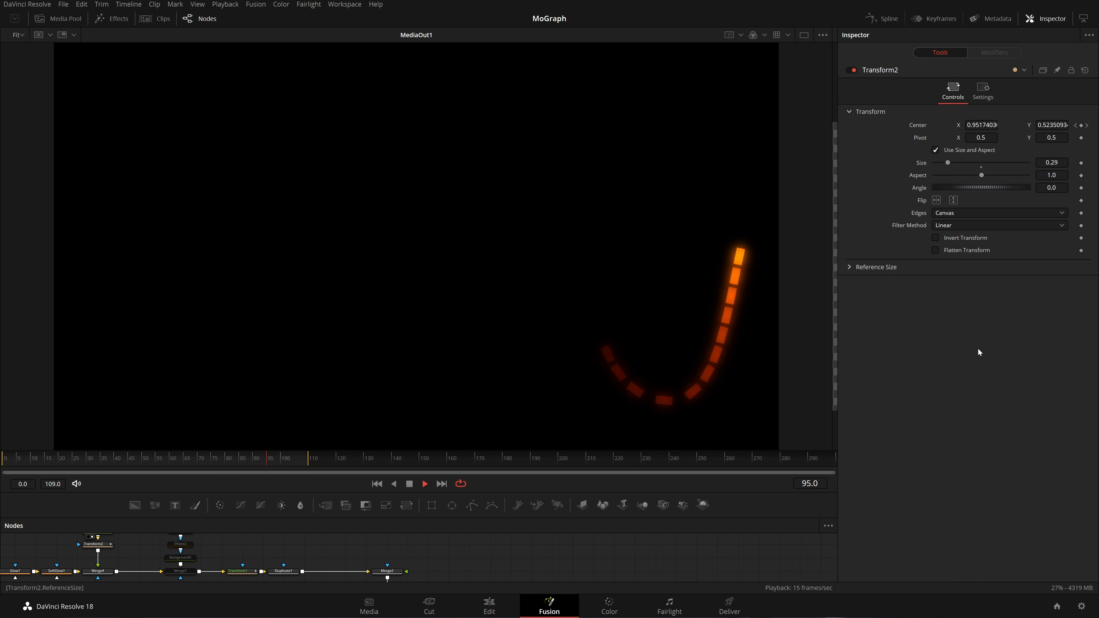
Duplicate the whole animated node chain from Rectangle1 through Merge2 and place the copy beside the original.
scroll(419, 538, "down", 2)
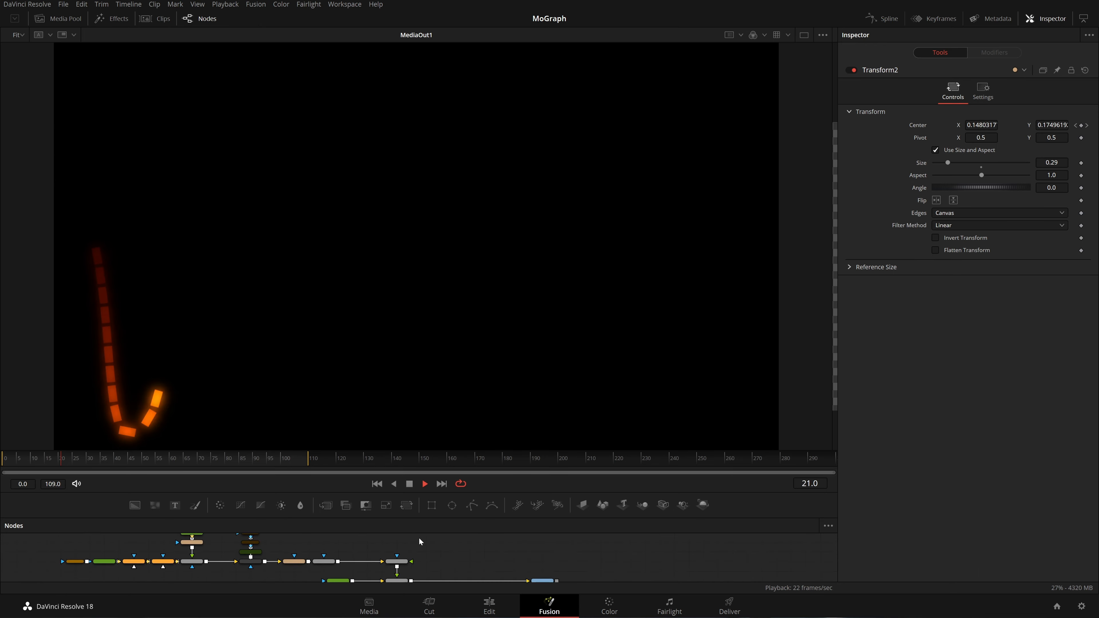
left_click_drag(418, 539, 418, 530)
scroll(416, 547, "up", 2)
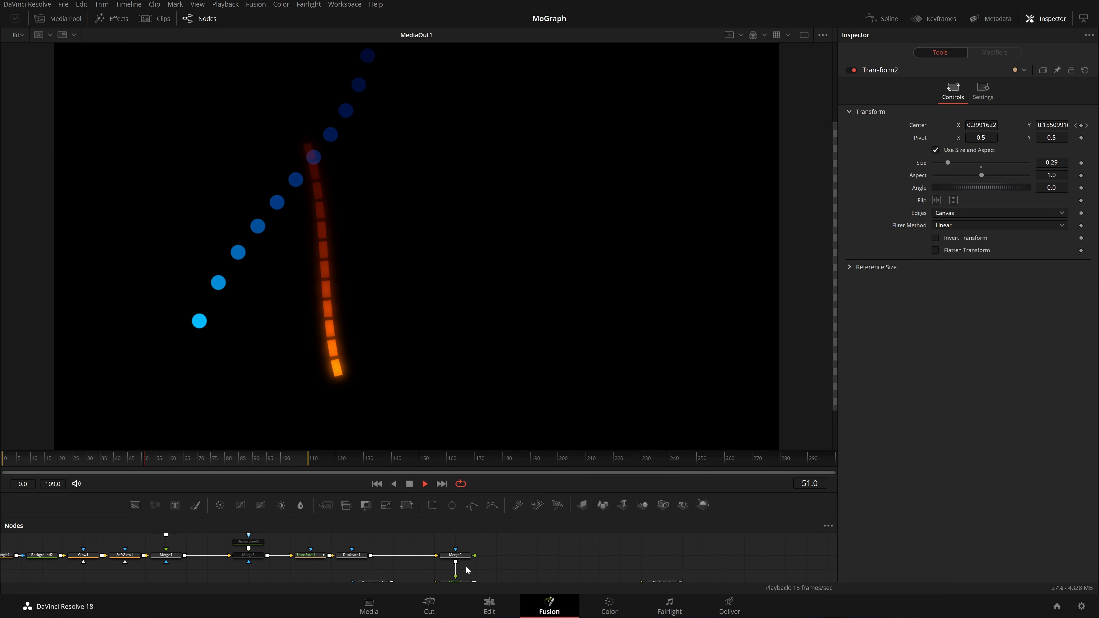
scroll(334, 568, "down", 3)
left_click_drag(223, 535, 463, 570)
scroll(476, 560, "up", 5)
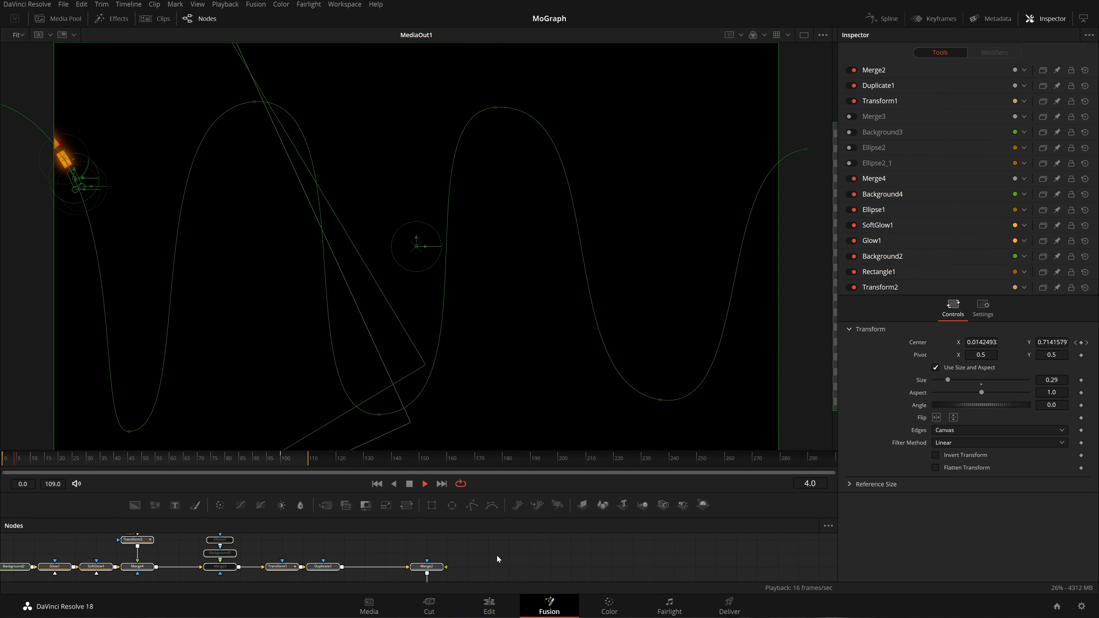
key("ctrl+v")
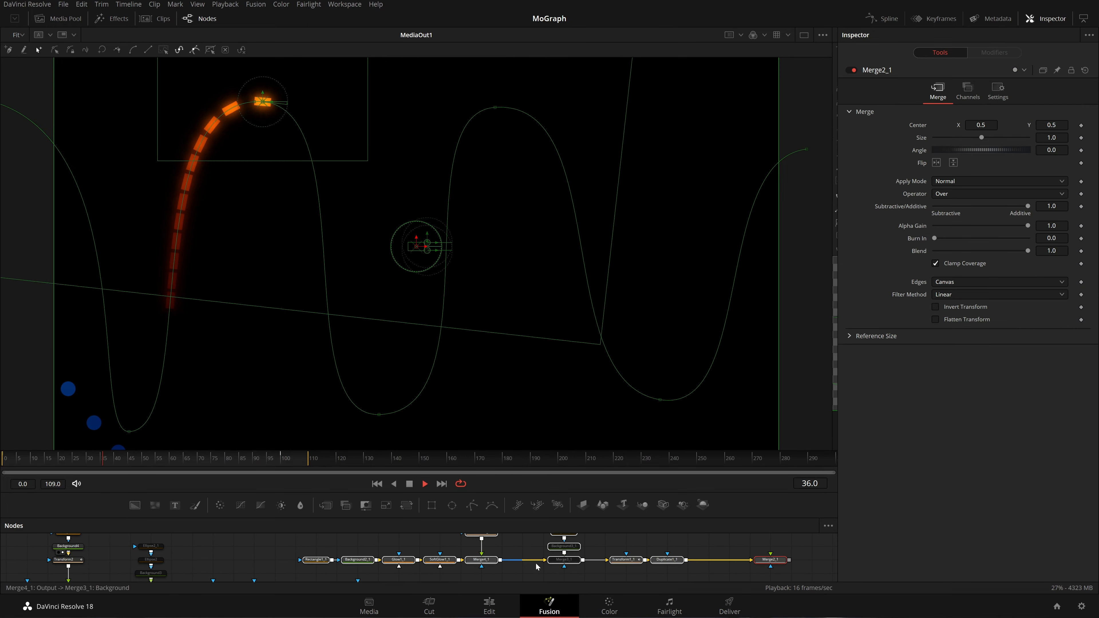
left_click_drag(736, 560, 732, 558)
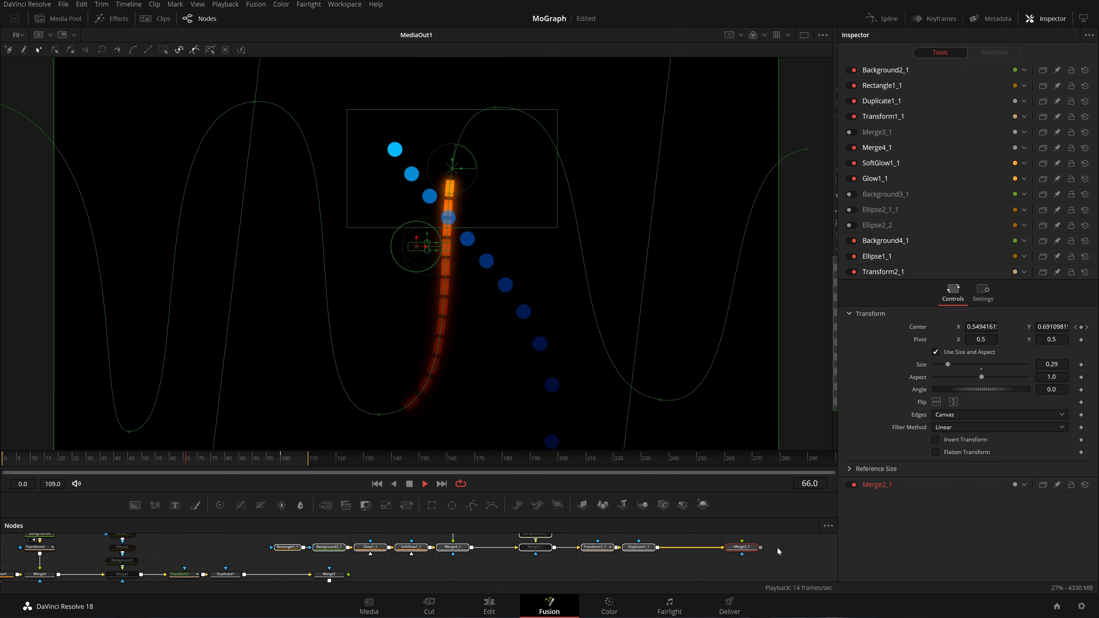
left_click(763, 554)
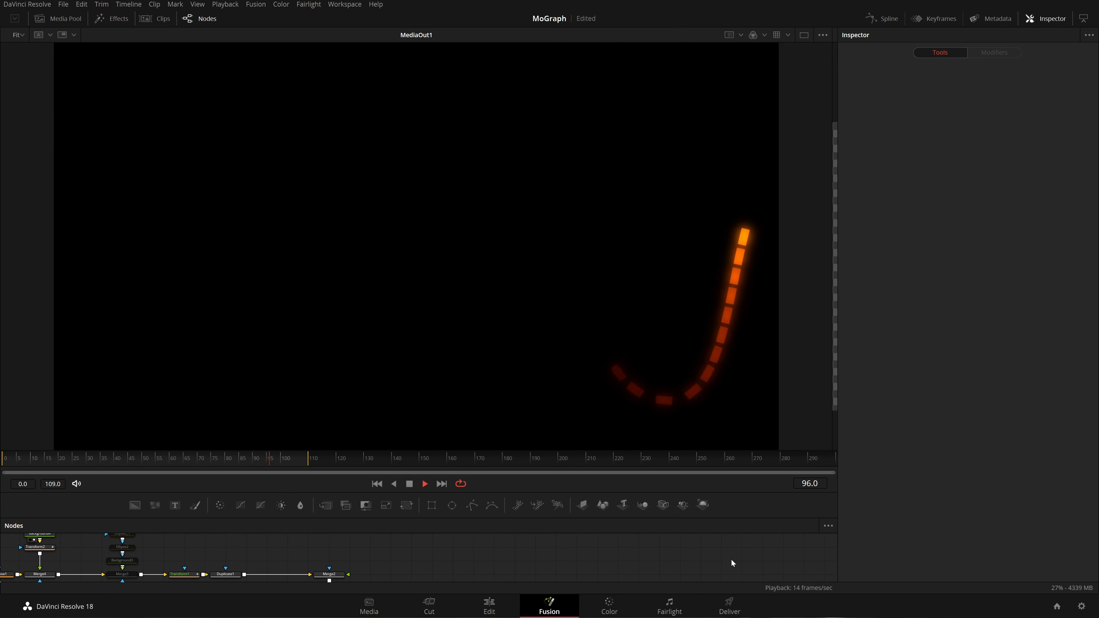
Delete Merge2_1 from the copied chain and add a Transform node after Duplicate1_1.
left_click(754, 548)
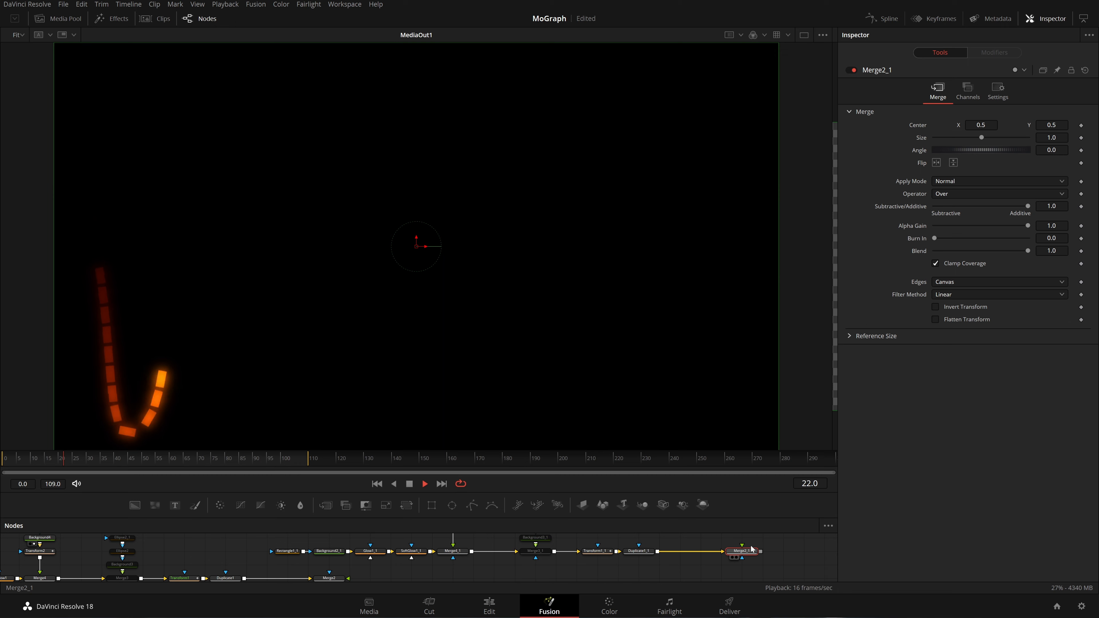
key("Delete")
key("shift+space")
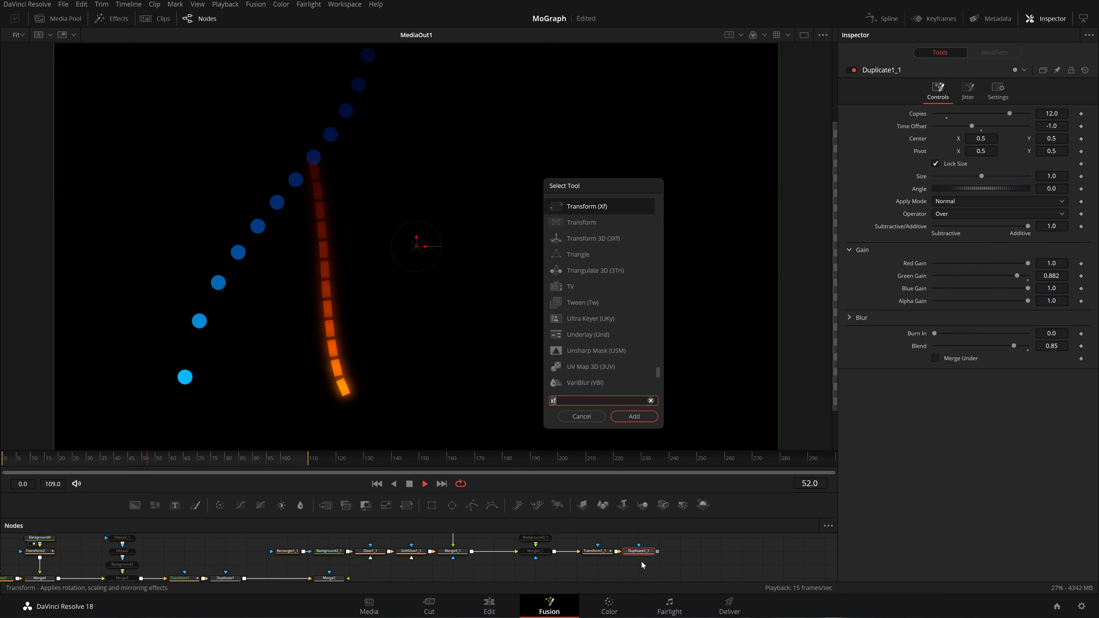
key("Escape")
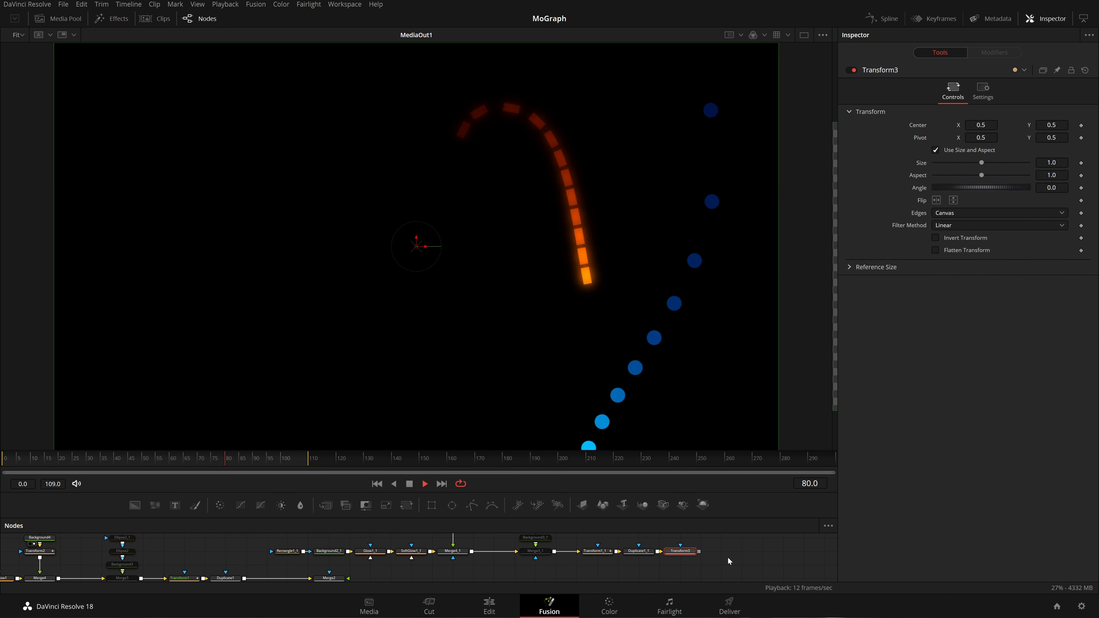
Connect Transform3's output to the foreground of the original Merge2 and pause the preview.
scroll(723, 556, "down", 3)
left_click_drag(700, 553, 440, 553)
scroll(446, 554, "up", 2)
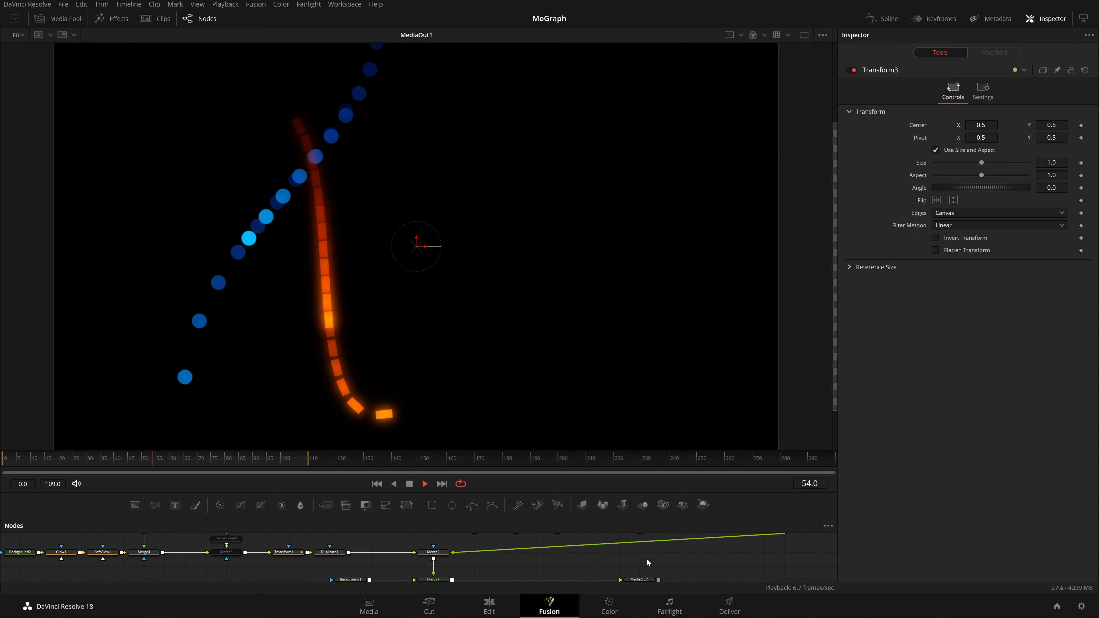
scroll(647, 558, "down", 3)
key("space")
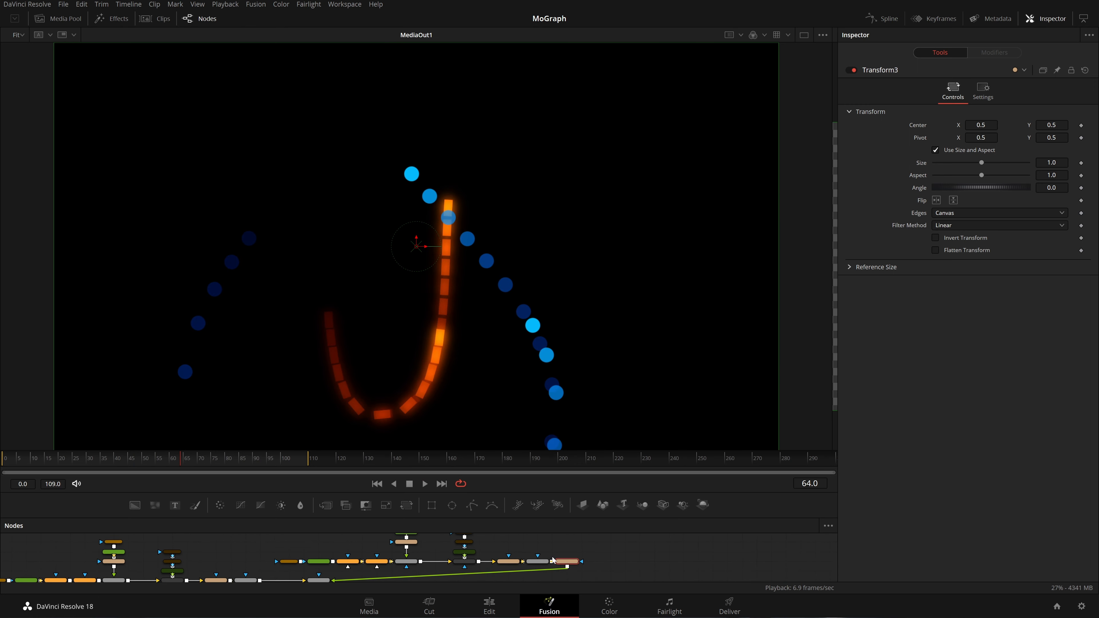
Set Transform3's Angle to 180 and bring back the Background4 viewer beside MediaOut1.
scroll(553, 557, "up", 3)
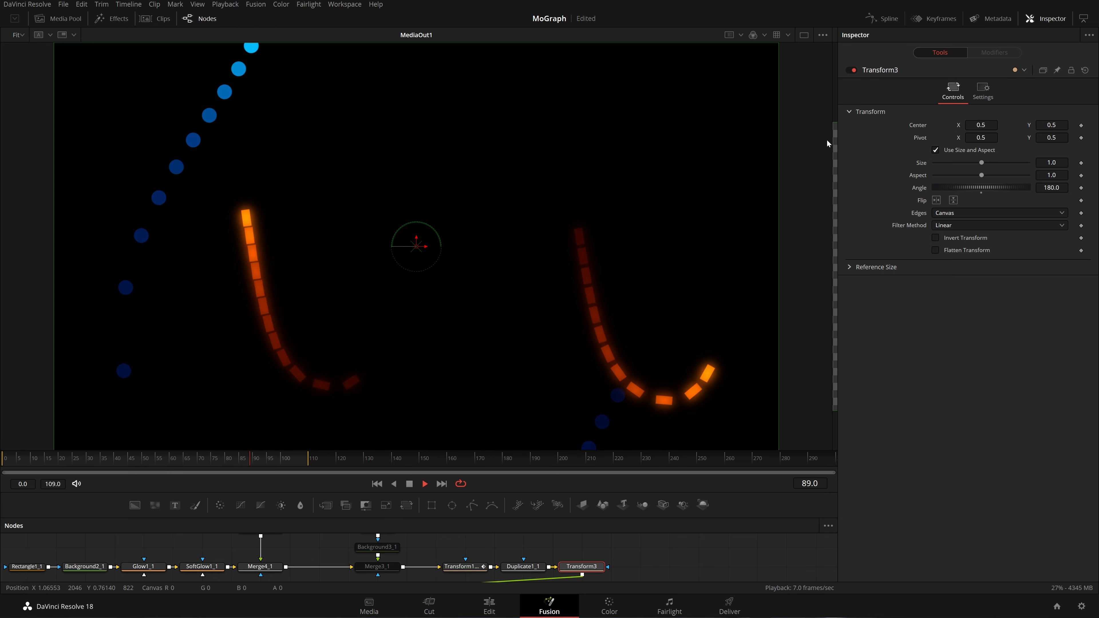
left_click_drag(832, 137, 329, 193)
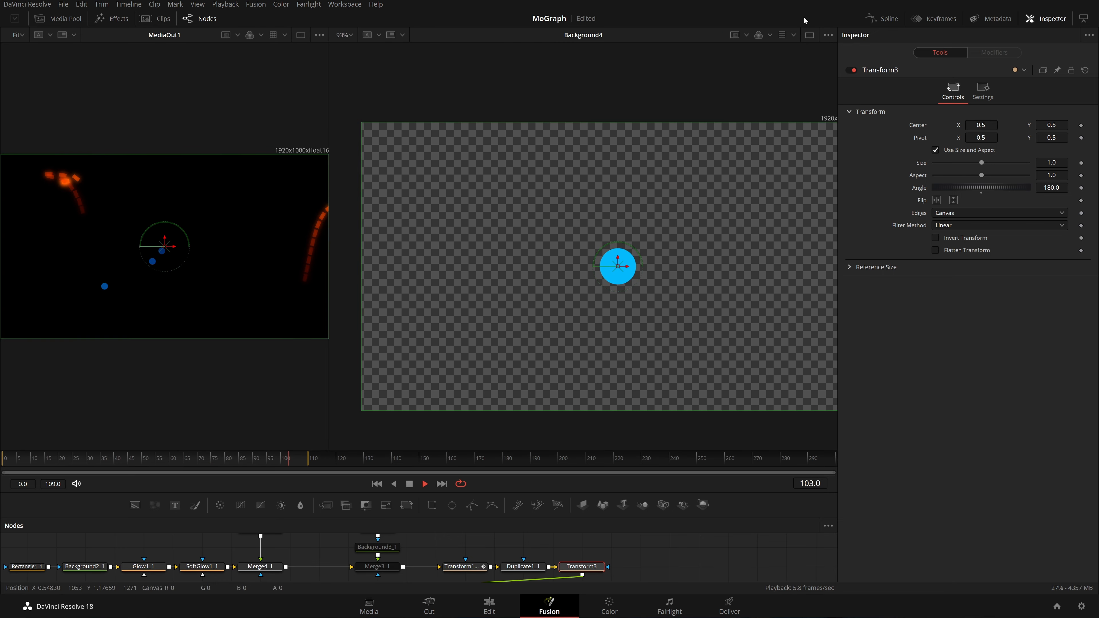
Show MediaOut1 in a single large viewer and examine the playing animation and the node connections from Transform3 through Merge2 and Merge1.
left_click(302, 34)
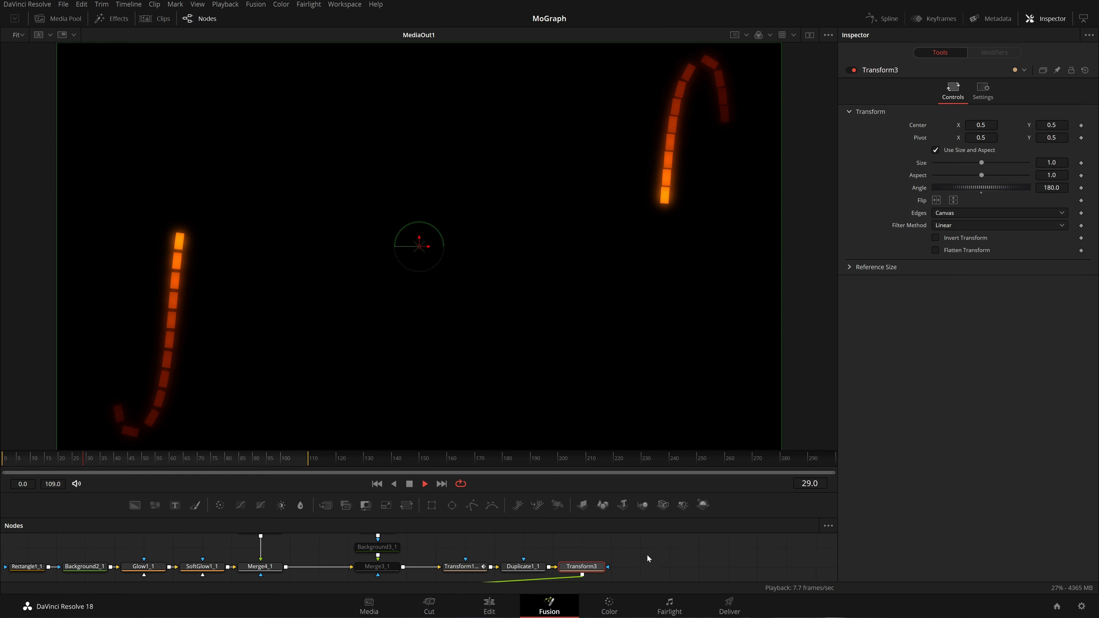
left_click_drag(648, 555, 548, 507)
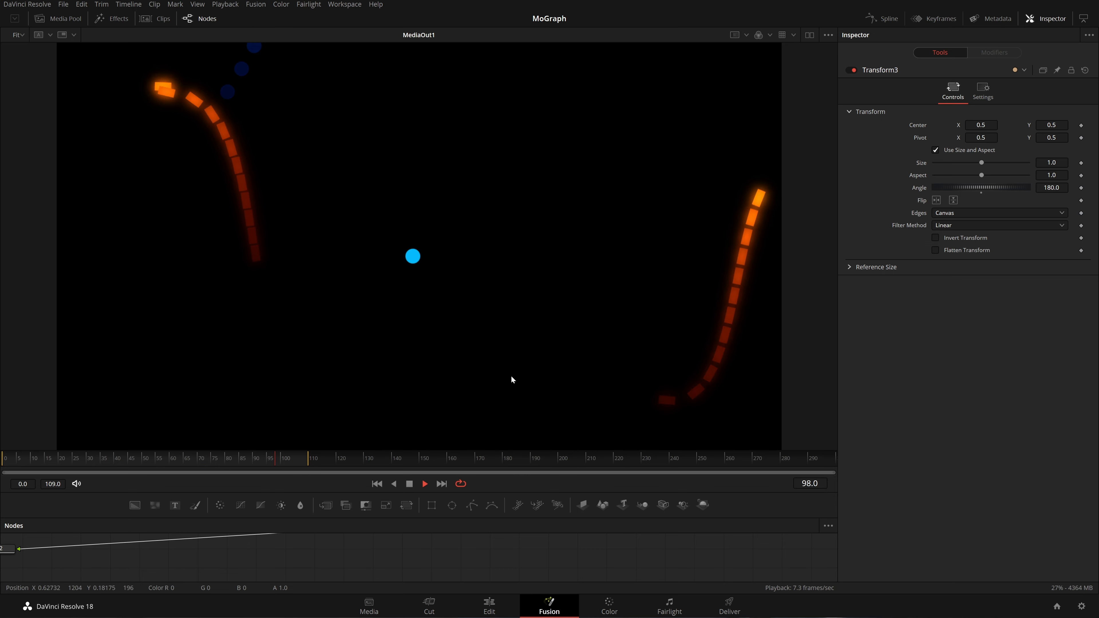
scroll(381, 558, "up", 3)
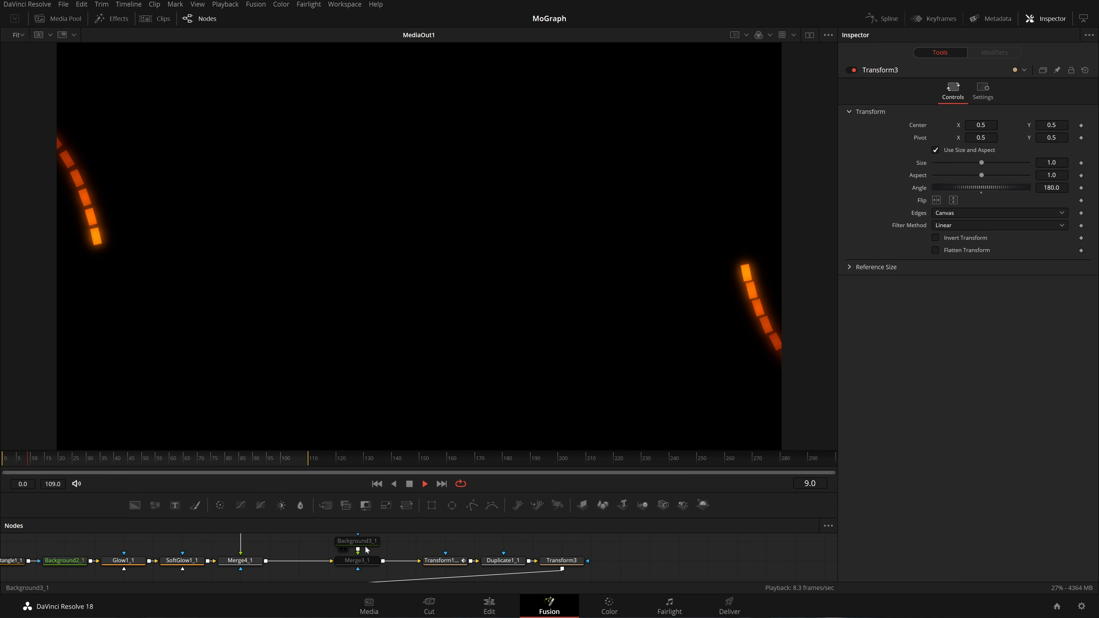
mouse_move(423, 550)
left_mouse_down()
mouse_move(448, 544)
mouse_move(499, 580)
mouse_move(500, 571)
mouse_move(406, 547)
left_mouse_up()
left_click_drag(496, 544, 335, 434)
left_click_drag(363, 556, 471, 556)
left_click_drag(241, 550, 387, 561)
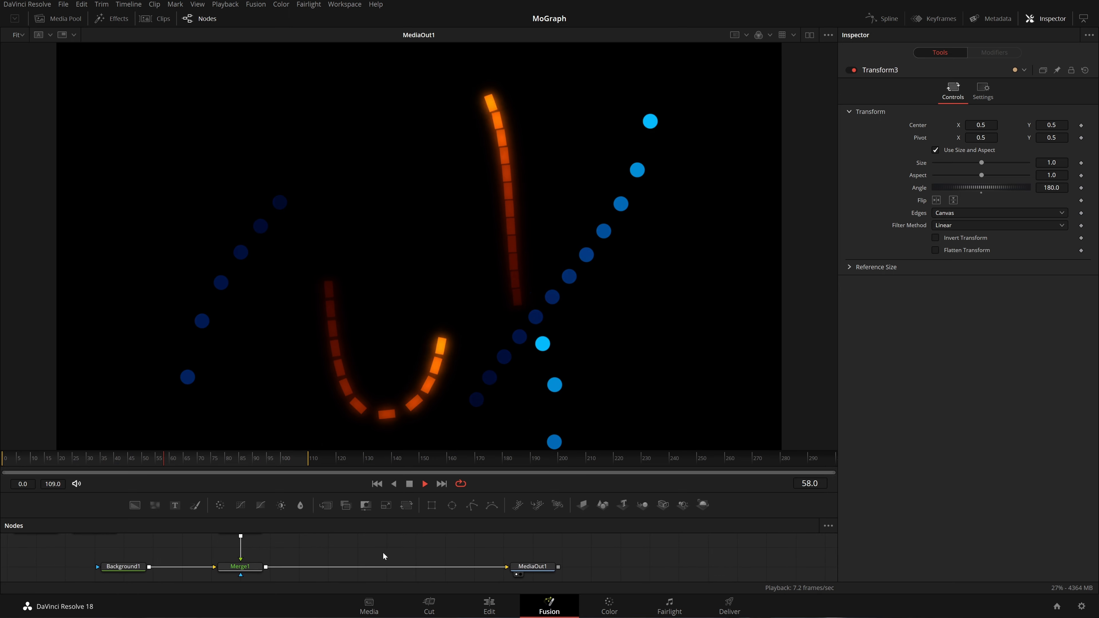
mouse_move(208, 562)
left_mouse_down()
mouse_move(208, 533)
mouse_move(189, 585)
mouse_move(188, 557)
left_mouse_up()
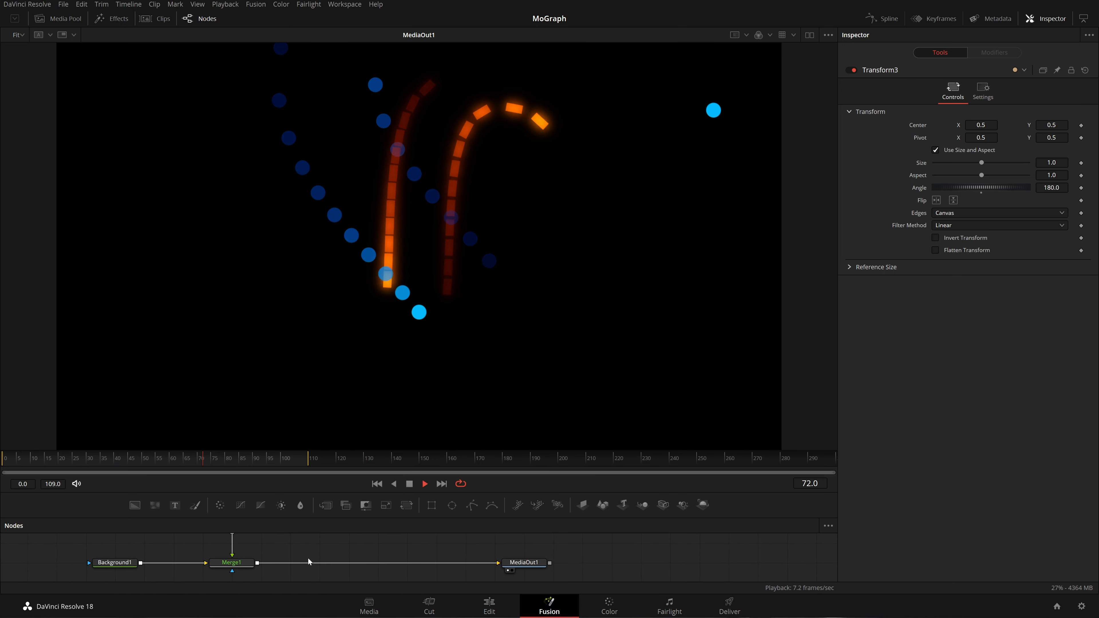
scroll(389, 550, "down", 3)
scroll(389, 549, "up", 3)
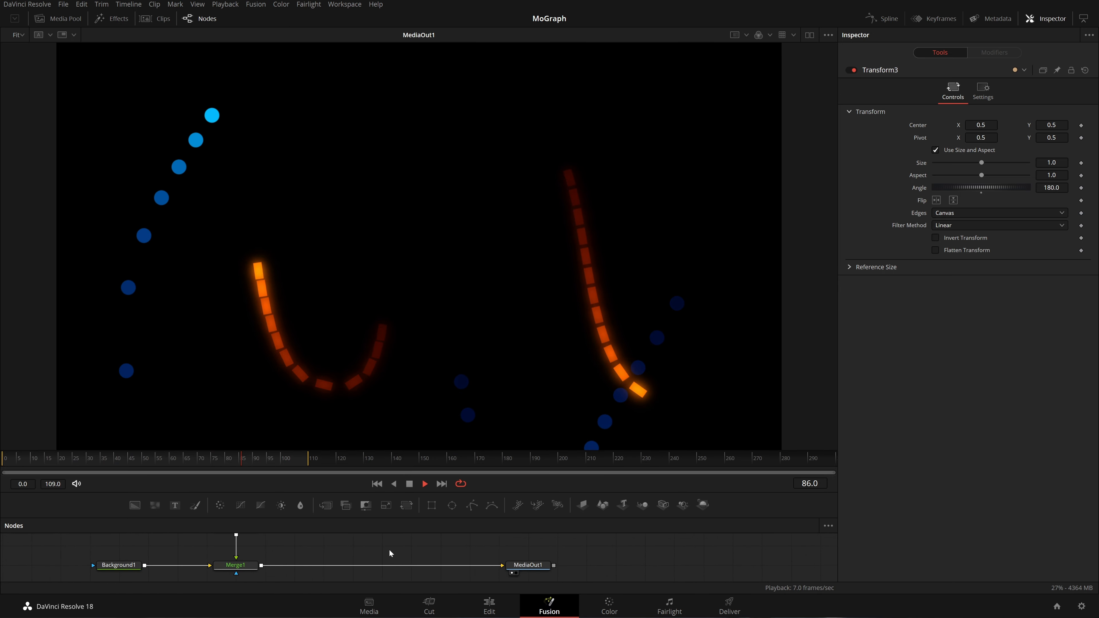
scroll(395, 560, "up", 1)
left_click_drag(391, 546, 383, 568)
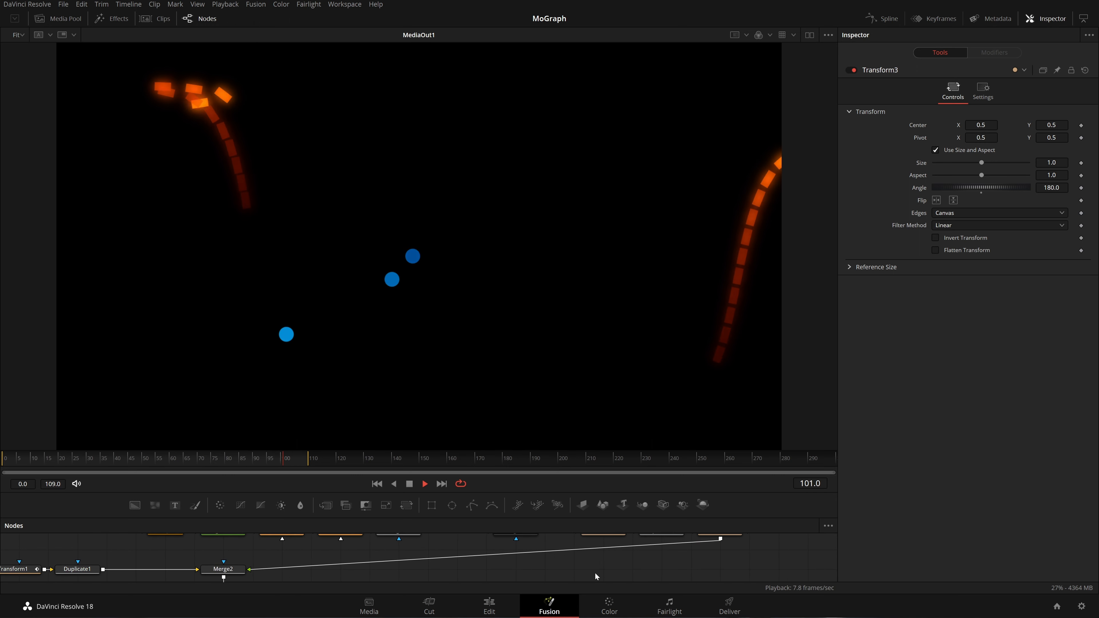